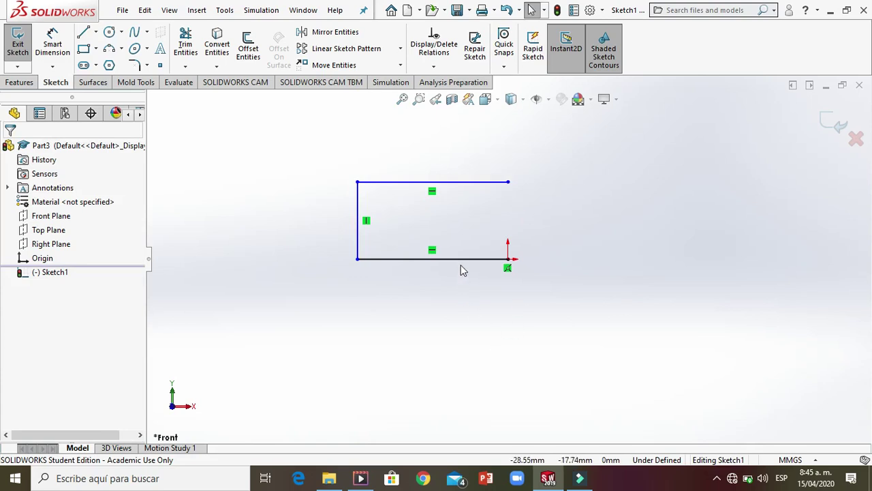
# Close the open end of the profile with a 180° three-point arc of about 24.6 mm radius between the horizontal lines' endpoints
pyautogui.click(108, 50)
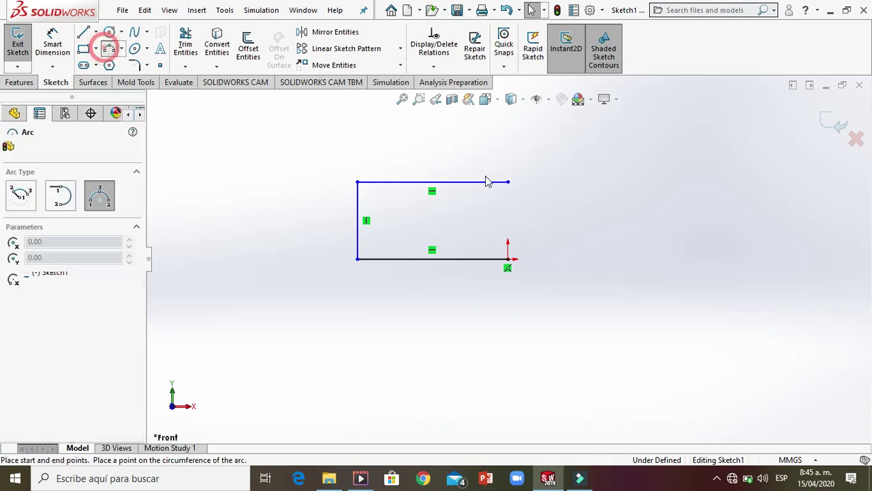
pyautogui.click(509, 183)
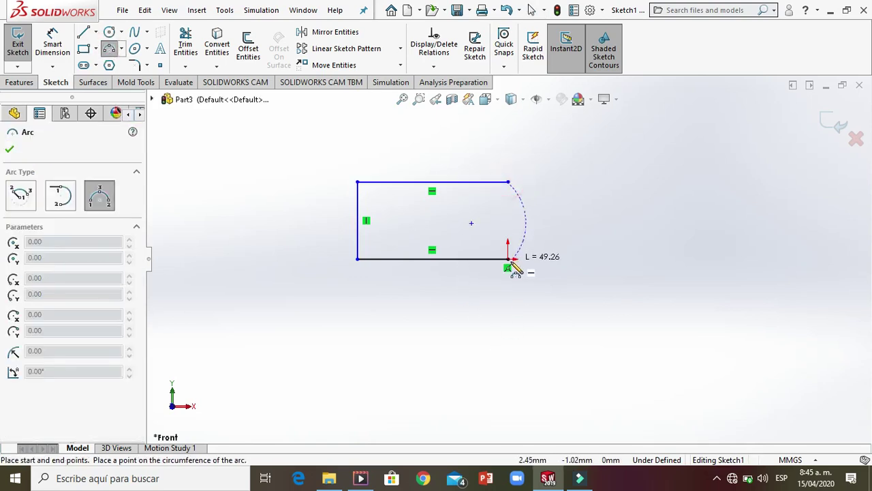
pyautogui.click(509, 258)
pyautogui.click(550, 222)
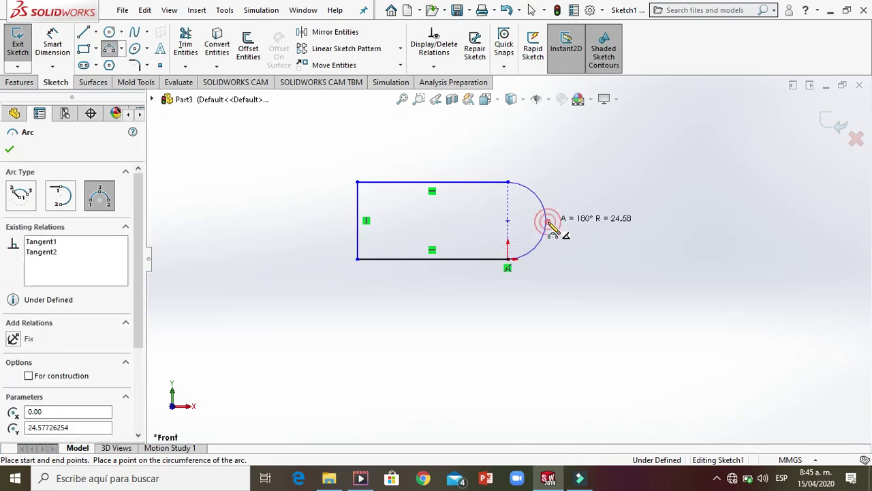
pyautogui.press('Escape')
pyautogui.click(341, 157)
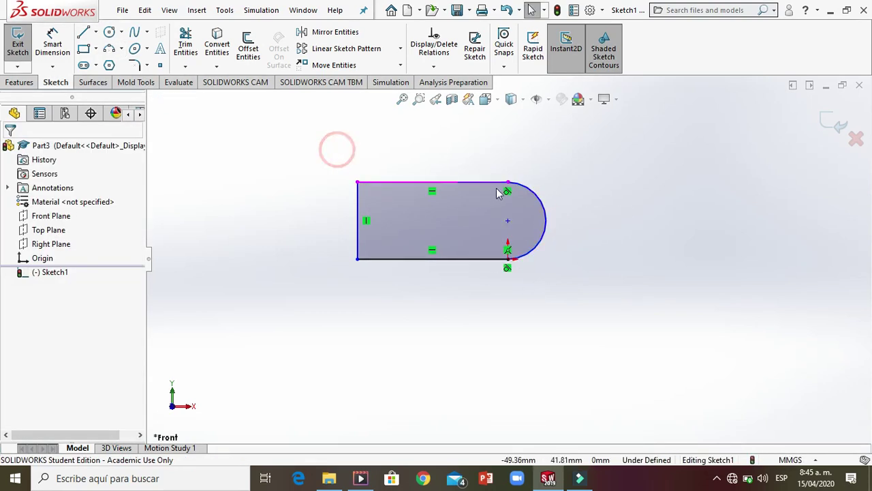
# Test how the under-defined profile stretches by moving the arc's upper endpoint and its center point
pyautogui.moveTo(507, 184); pyautogui.dragTo(508, 152)
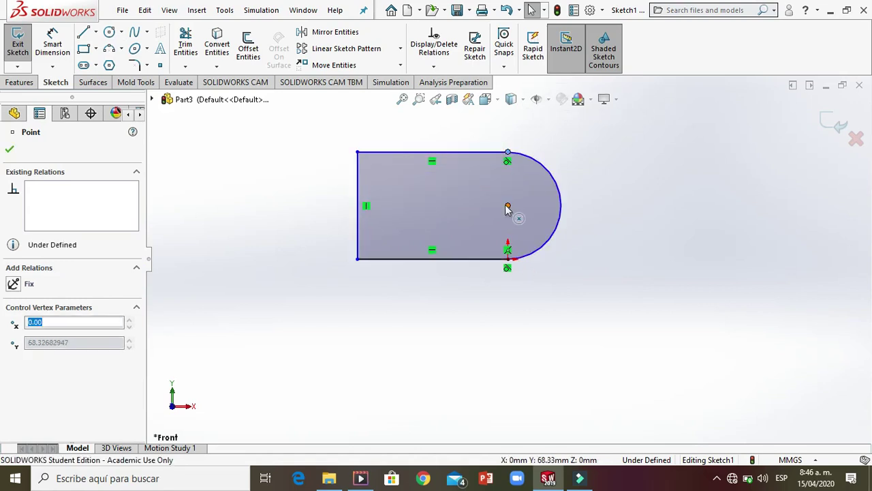
pyautogui.moveTo(508, 207)
pyautogui.mouseDown()
pyautogui.moveTo(542, 246)
pyautogui.moveTo(333, 197)
pyautogui.moveTo(465, 217)
pyautogui.moveTo(551, 252)
pyautogui.moveTo(522, 286)
pyautogui.moveTo(537, 237)
pyautogui.moveTo(549, 227)
pyautogui.moveTo(555, 235)
pyautogui.mouseUp()
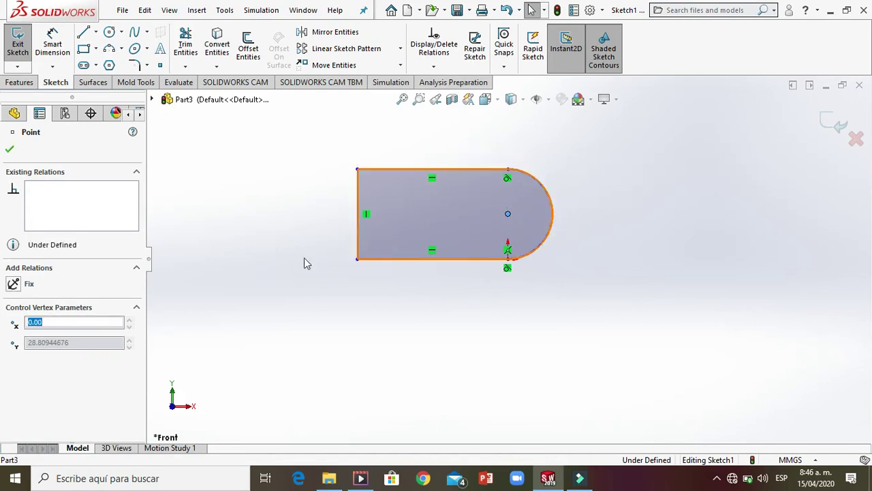
pyautogui.click(292, 264)
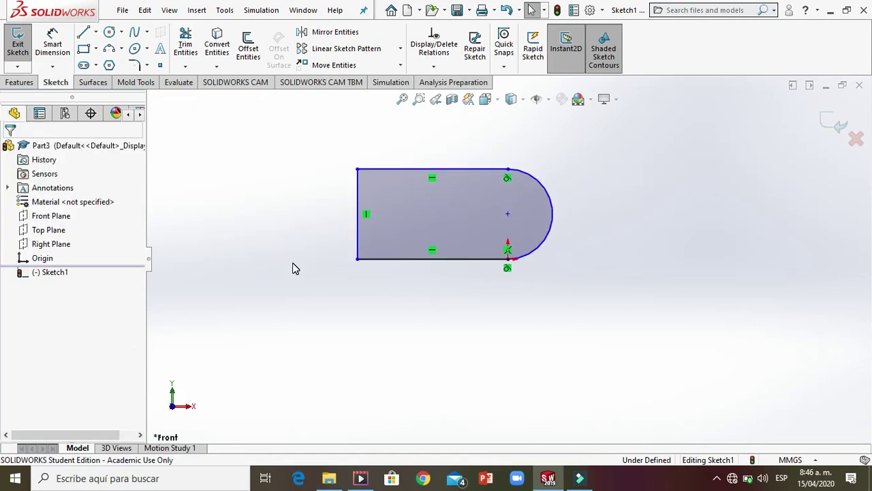
# Dimension the profile's upper horizontal line to 100 mm with Smart Dimension
pyautogui.click(58, 40)
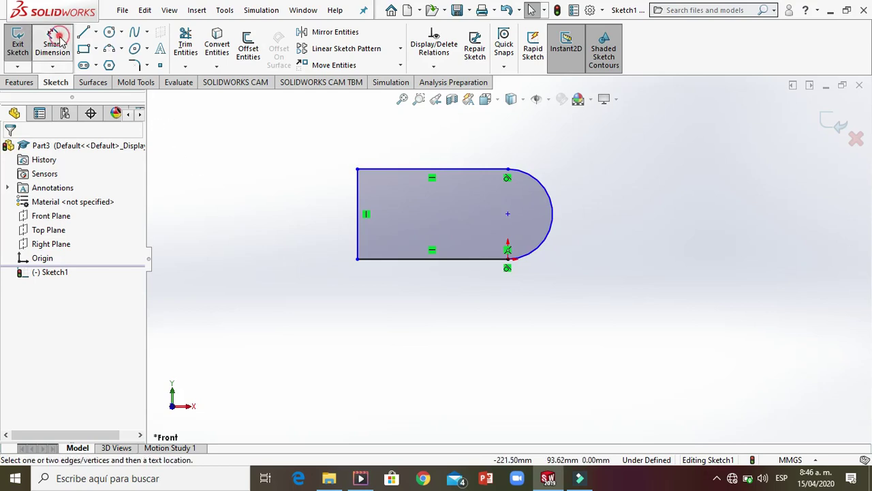
pyautogui.click(432, 168)
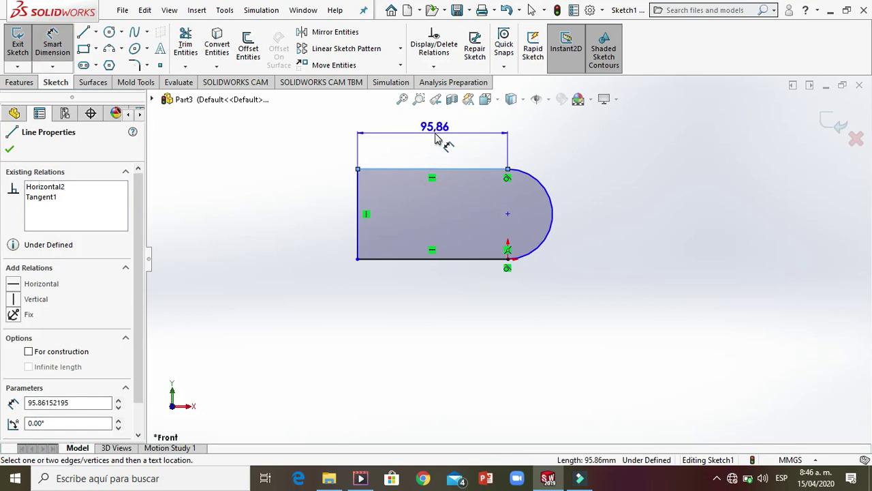
pyautogui.click(437, 138)
pyautogui.write('100')
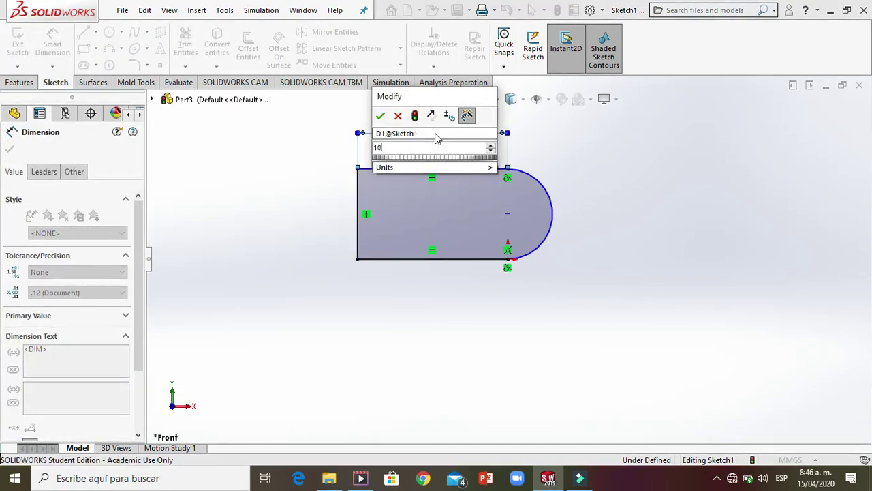
pyautogui.click(381, 117)
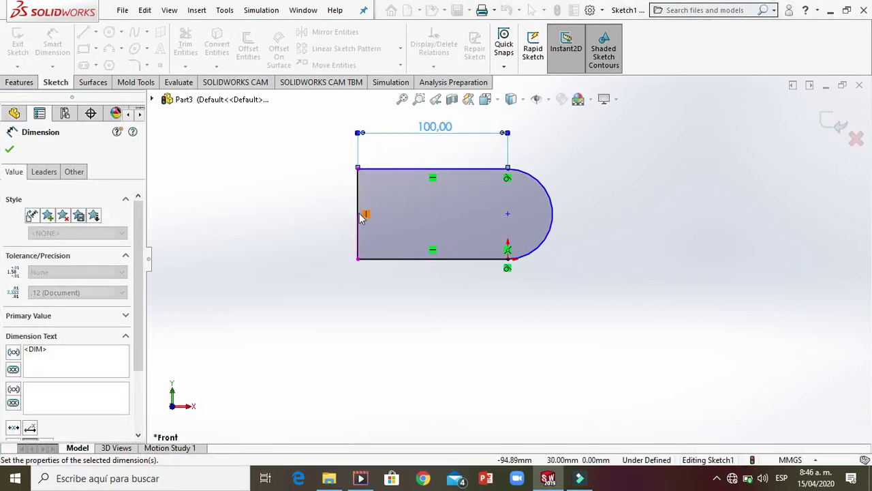
# Dimension the profile's vertical line to 40 mm and leave the dimension tool
pyautogui.click(357, 210)
pyautogui.click(321, 214)
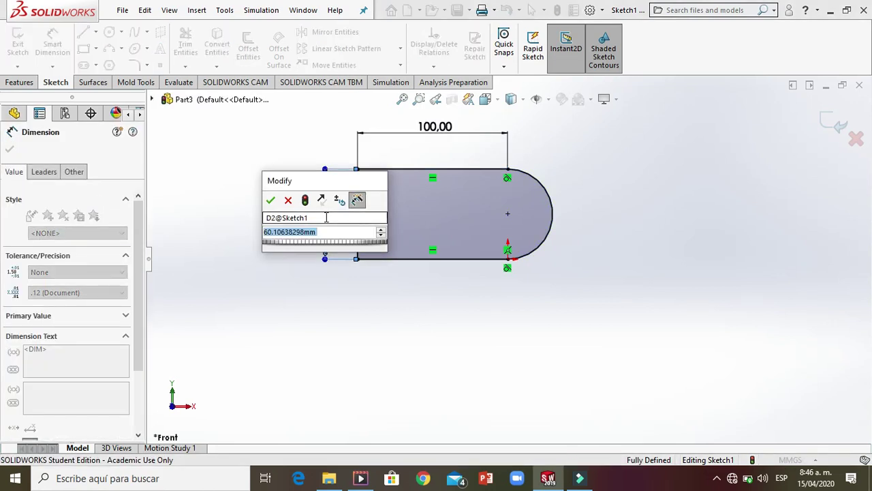
pyautogui.write('40')
pyautogui.press('Return')
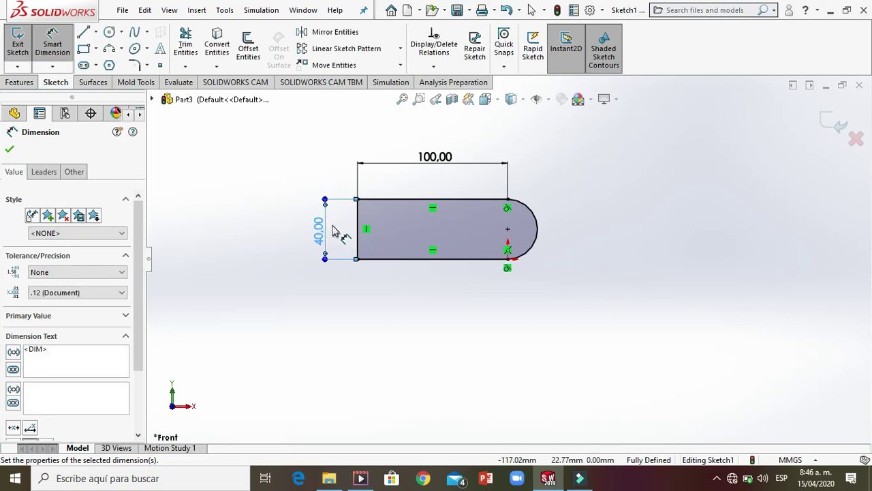
pyautogui.click(331, 298)
pyautogui.press('Escape')
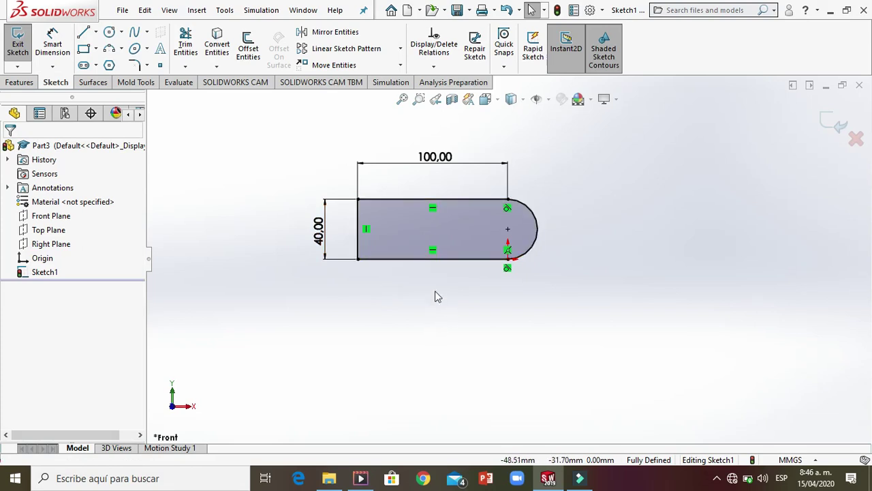
# Extrude the round-ended profile as a boss with a blind depth of 40 mm
pyautogui.click(18, 82)
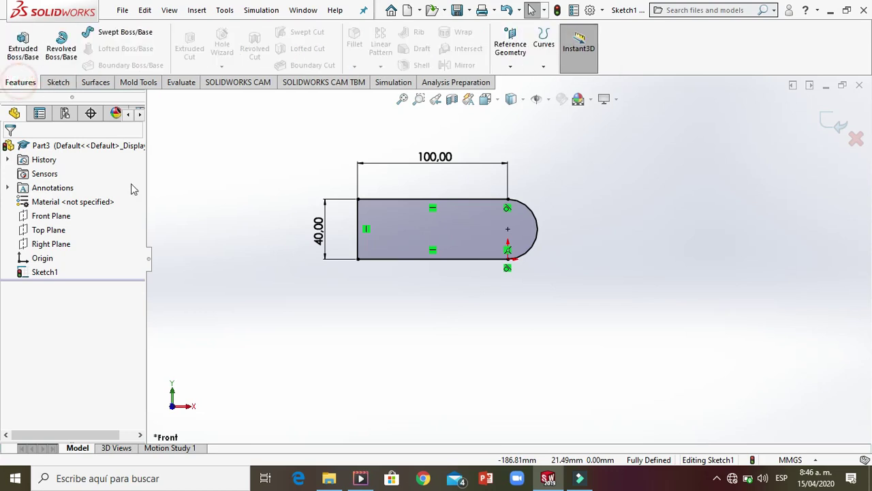
pyautogui.click(21, 48)
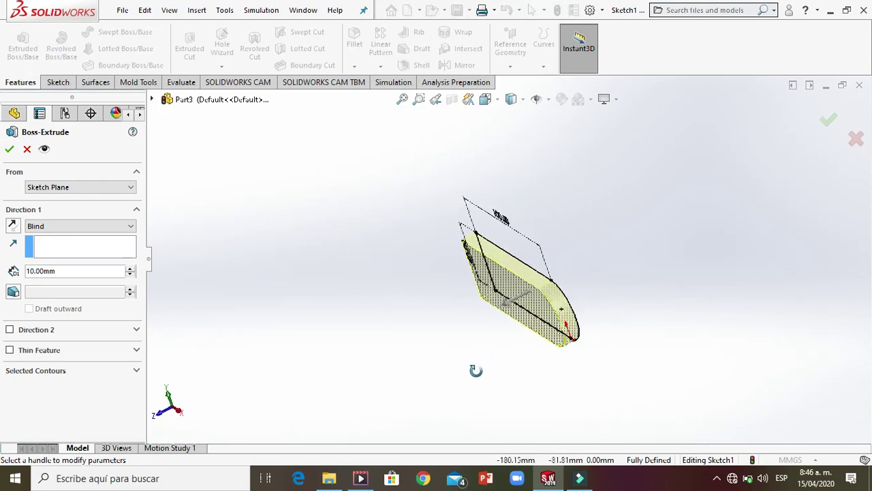
pyautogui.click(70, 272)
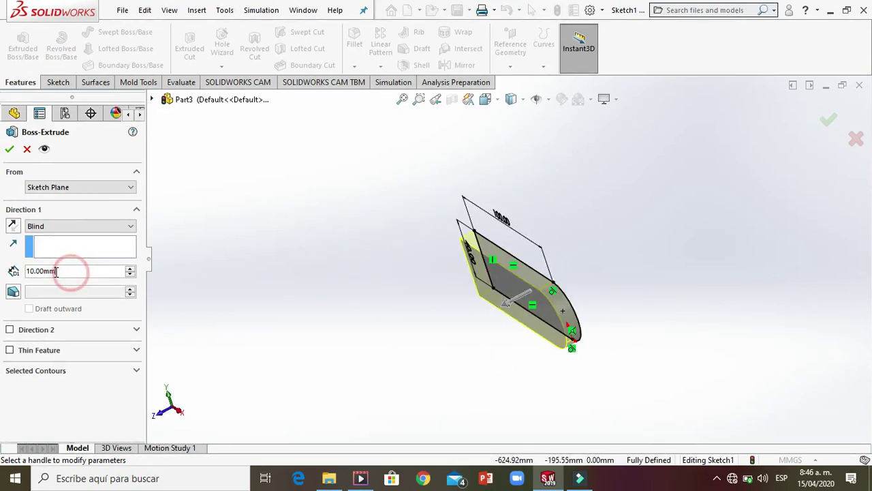
pyautogui.doubleClick(60, 271)
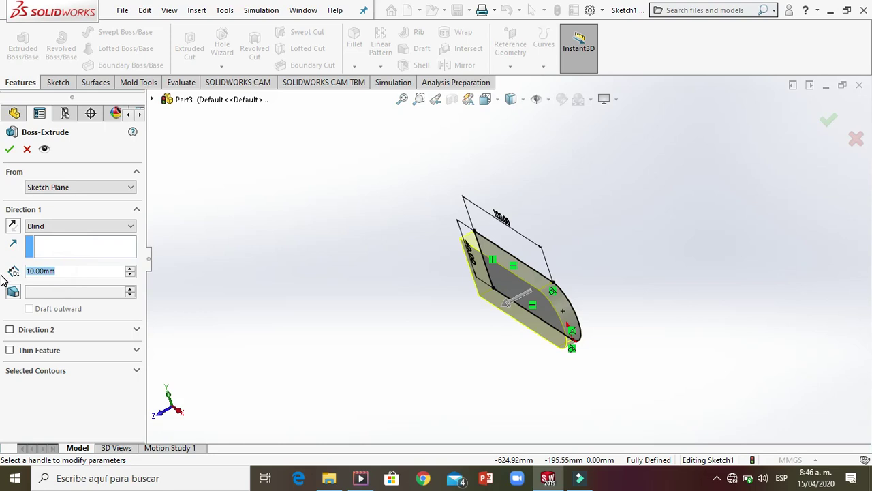
pyautogui.write('40')
pyautogui.click(264, 264)
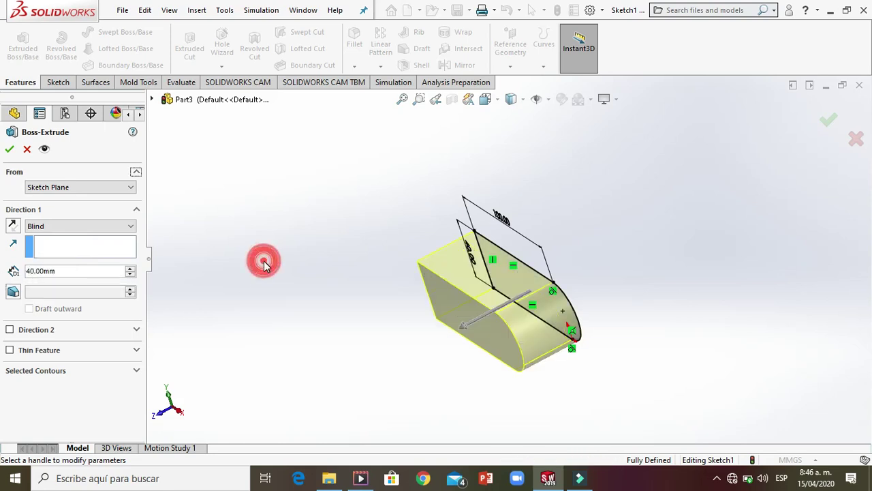
pyautogui.click(10, 149)
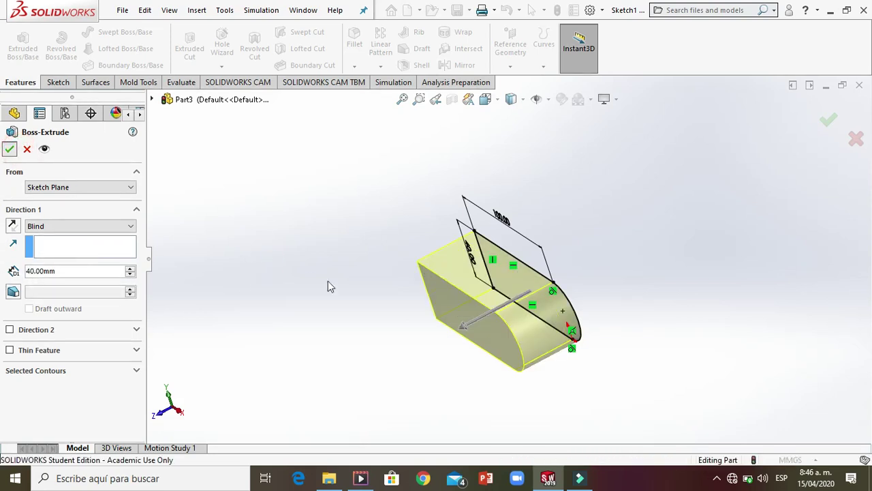
# Edit the block's extrusion feature to use the Mid Plane end condition
pyautogui.moveTo(370, 327); pyautogui.dragTo(475, 407, button='middle')
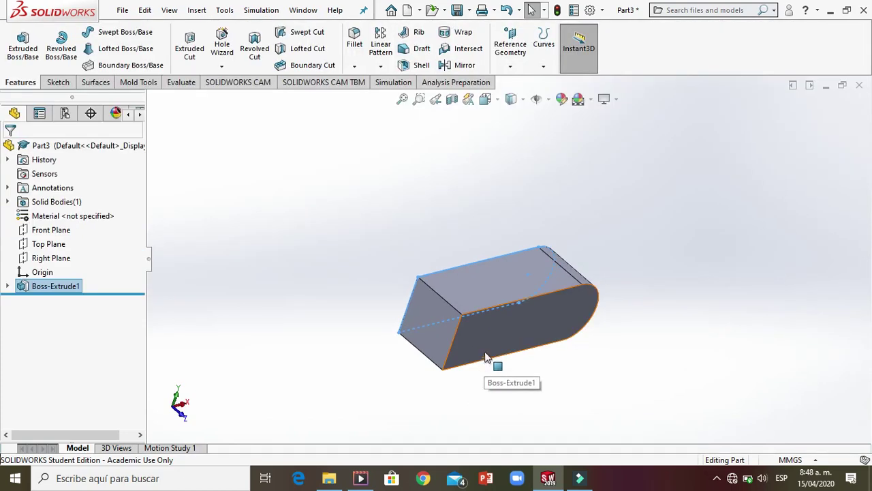
pyautogui.rightClick(58, 289)
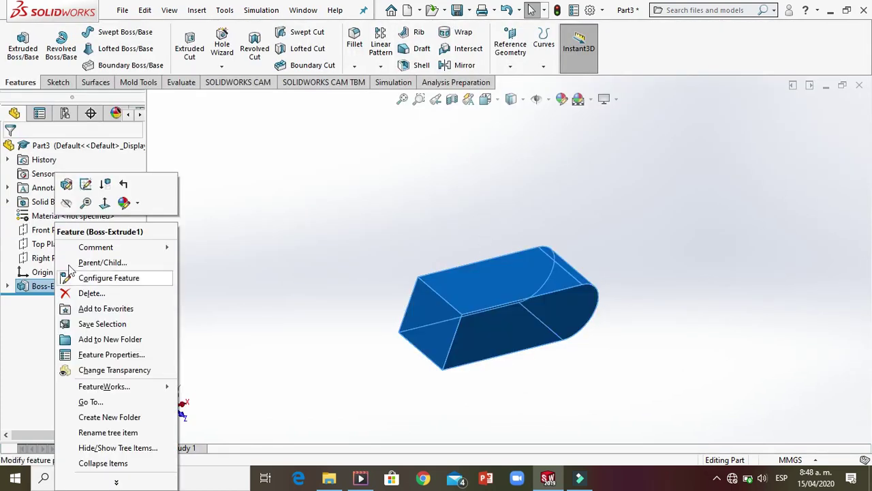
pyautogui.click(66, 185)
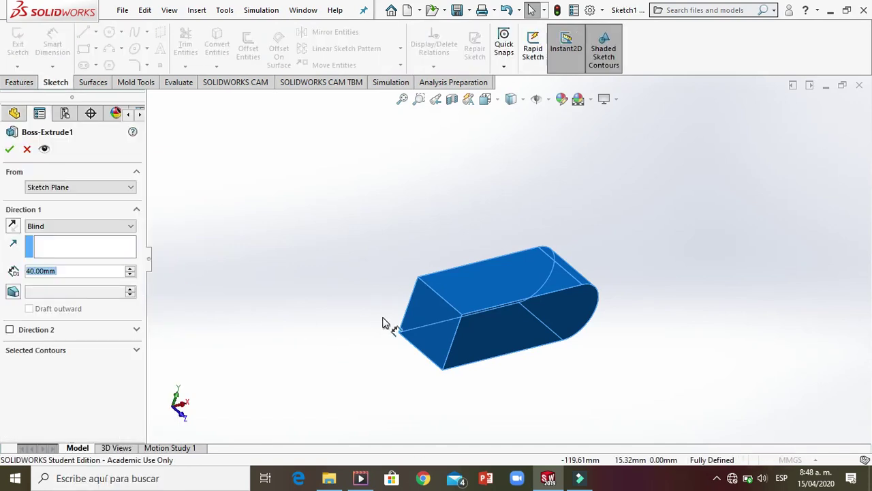
pyautogui.click(106, 226)
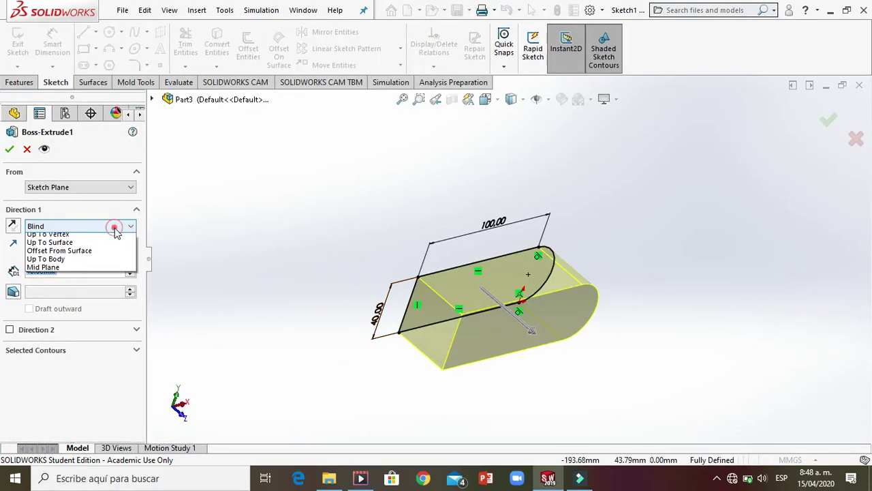
pyautogui.click(65, 280)
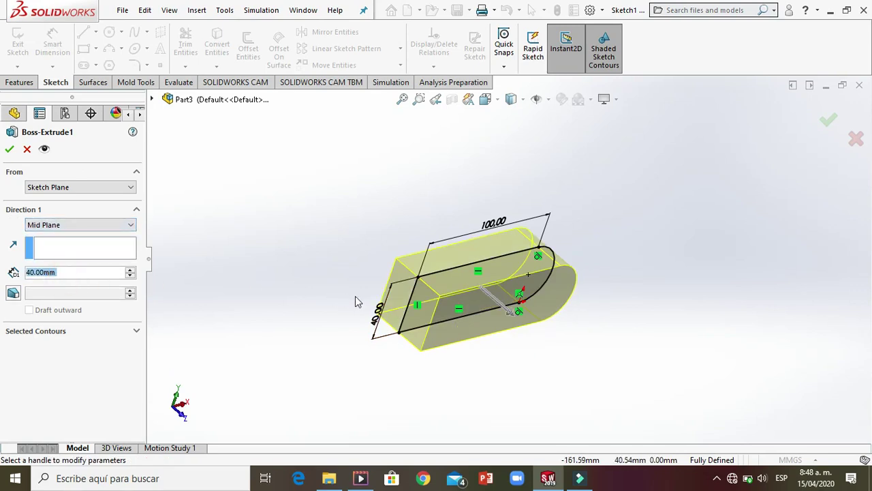
pyautogui.moveTo(525, 345); pyautogui.dragTo(500, 382, button='middle')
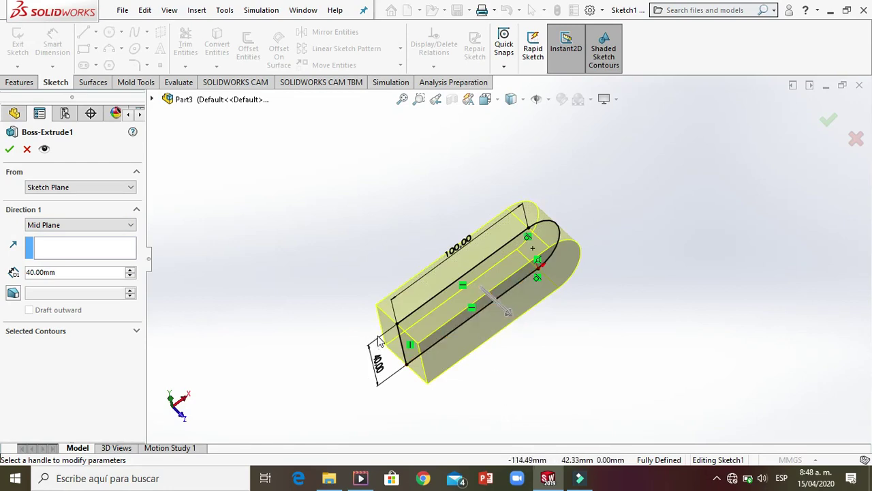
# Try a 58 mm extrusion depth on the model, set the depth back to 40 mm and accept the edited feature
pyautogui.click(518, 317)
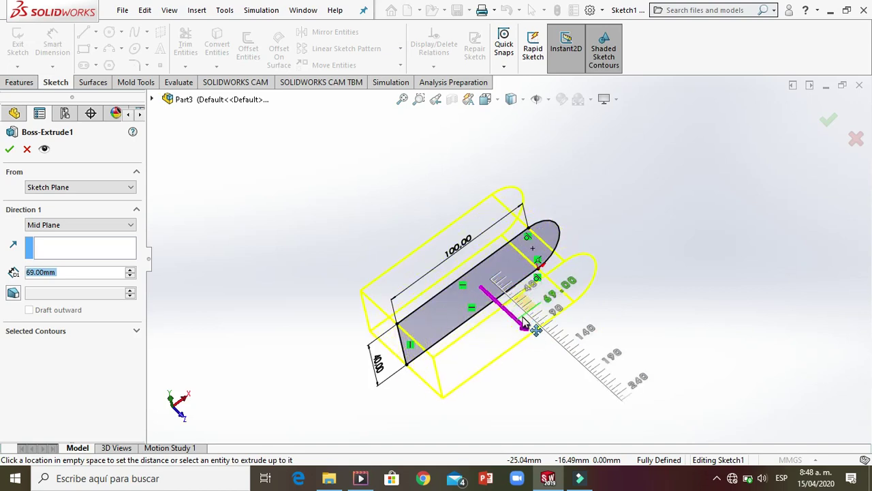
pyautogui.click(519, 318)
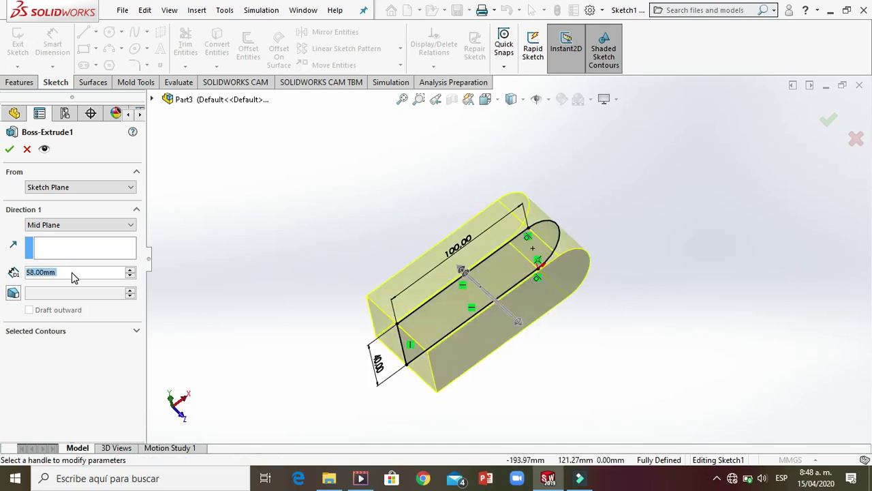
pyautogui.write('40')
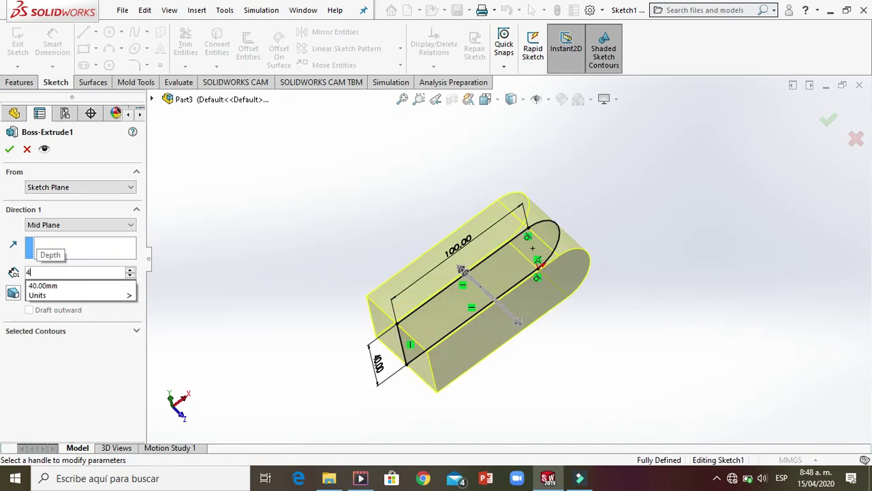
pyautogui.press('Return')
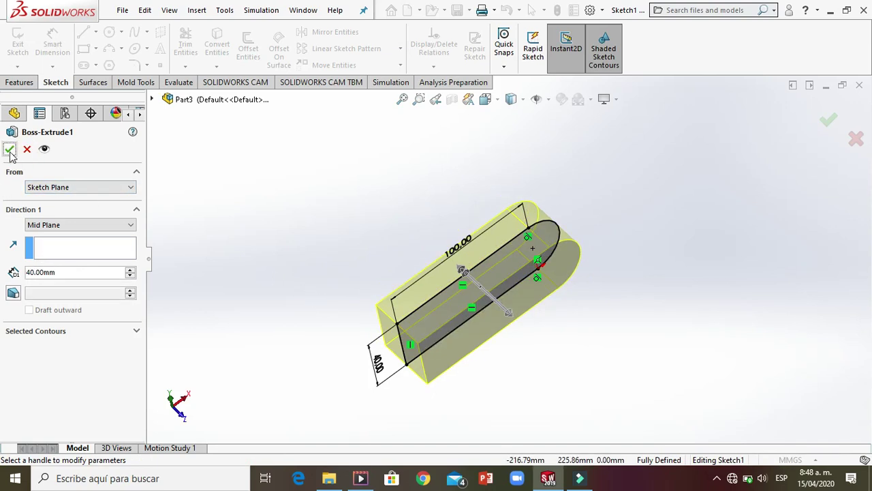
pyautogui.click(9, 150)
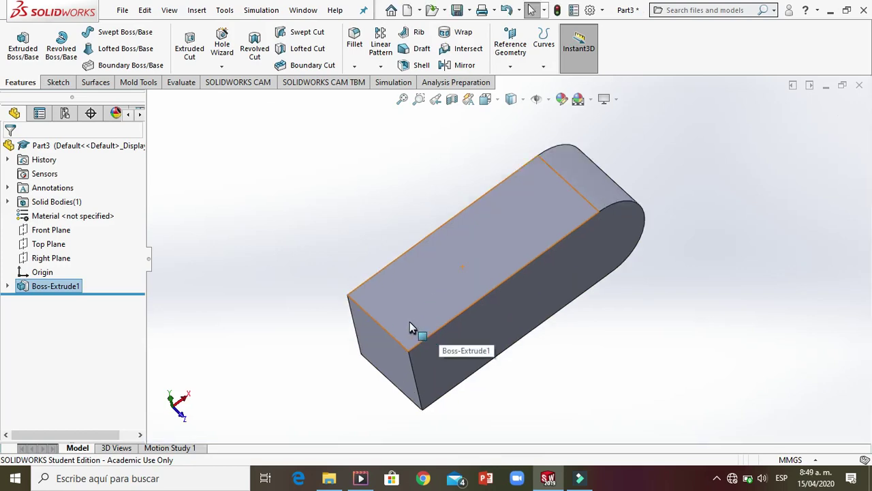
# Fillet the two vertical edges of the block's flat end with a constant, symmetric radius of 20 mm
pyautogui.click(355, 66)
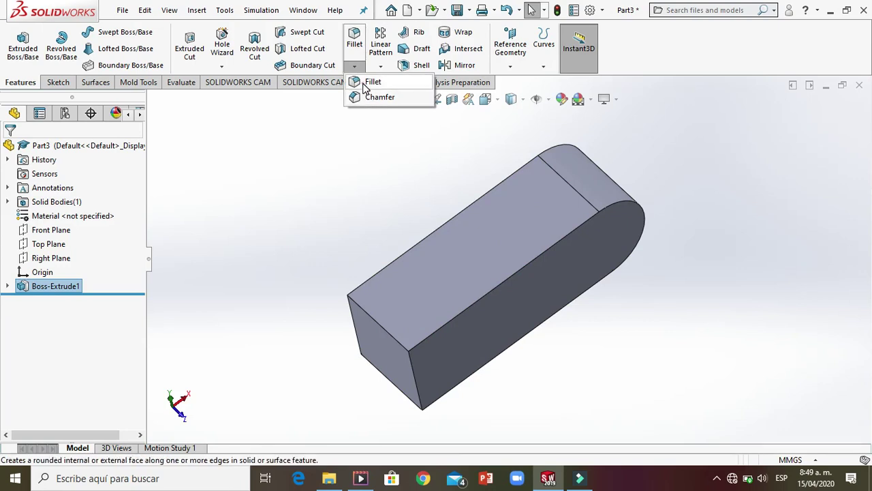
pyautogui.click(368, 83)
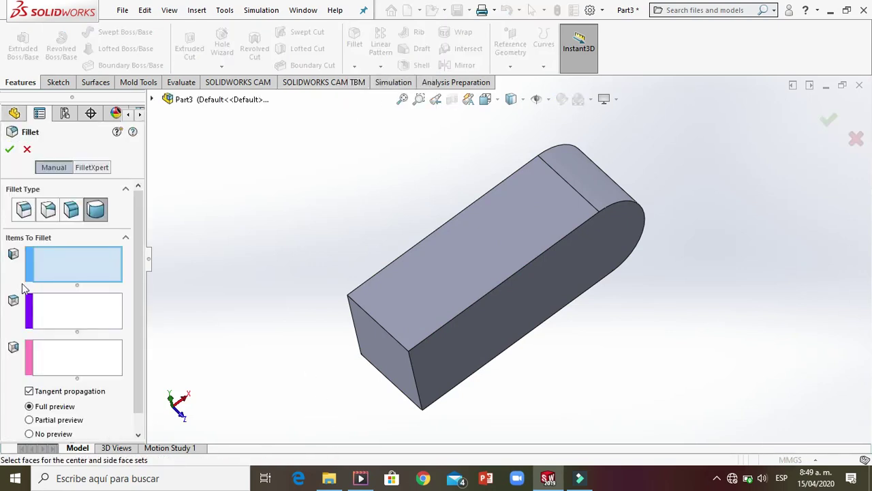
pyautogui.click(22, 212)
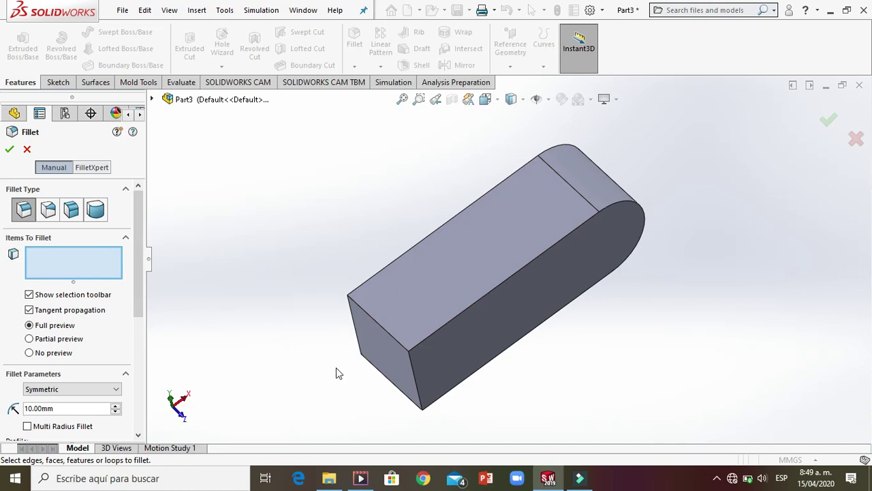
pyautogui.click(353, 322)
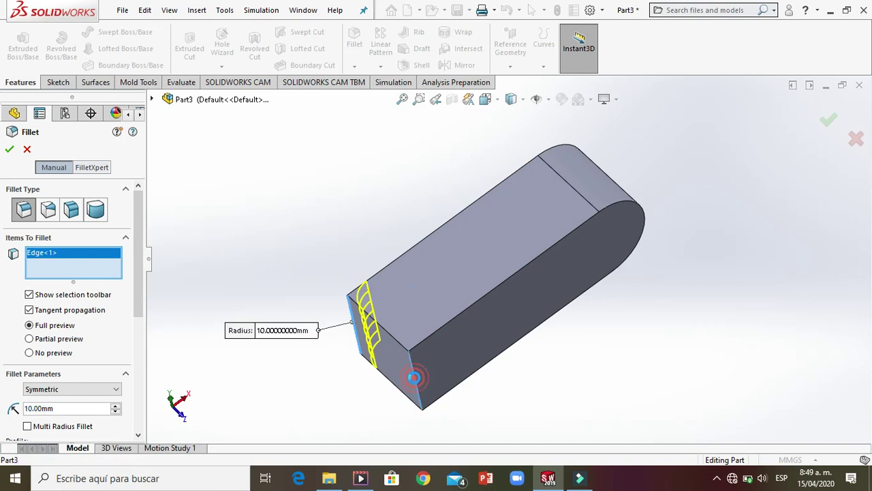
pyautogui.click(414, 378)
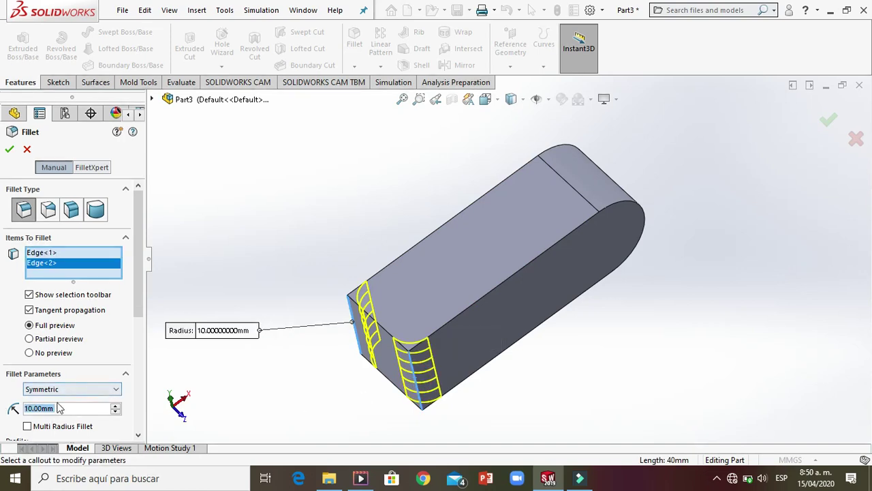
pyautogui.click(116, 406)
pyautogui.click(116, 405)
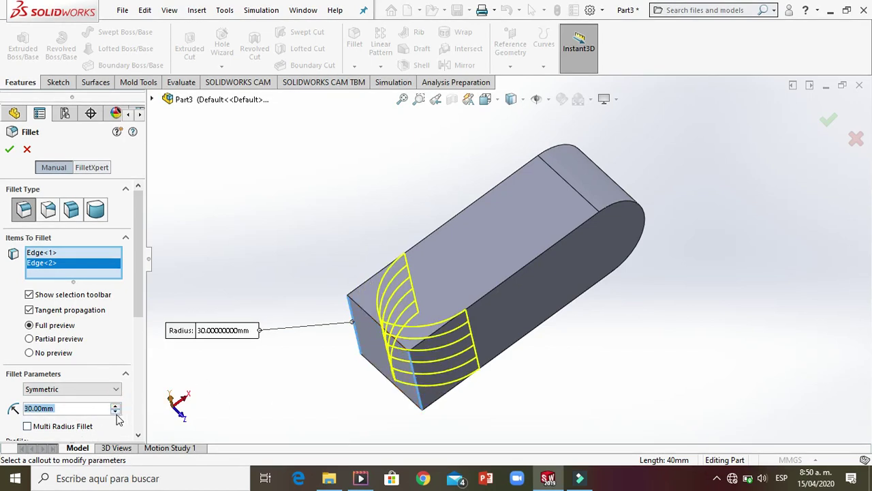
pyautogui.click(116, 412)
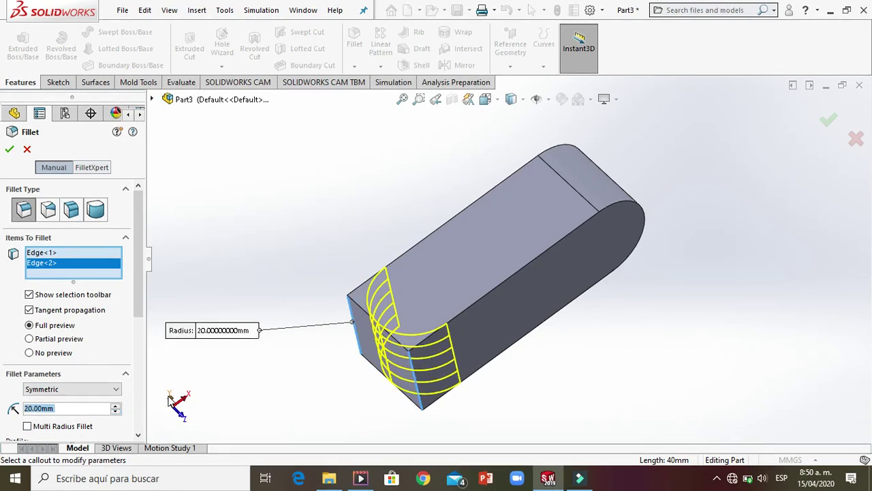
pyautogui.moveTo(271, 391); pyautogui.dragTo(262, 365, button='middle')
pyautogui.click(9, 151)
pyautogui.moveTo(358, 340); pyautogui.dragTo(366, 384, button='middle')
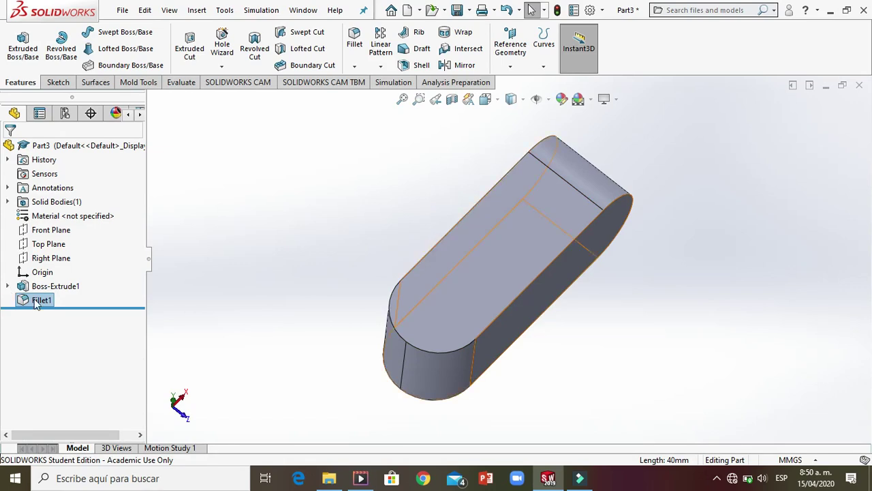
# Edit the block's extrusion feature to a mid-plane depth of 80 mm and accept the change
pyautogui.click(8, 286)
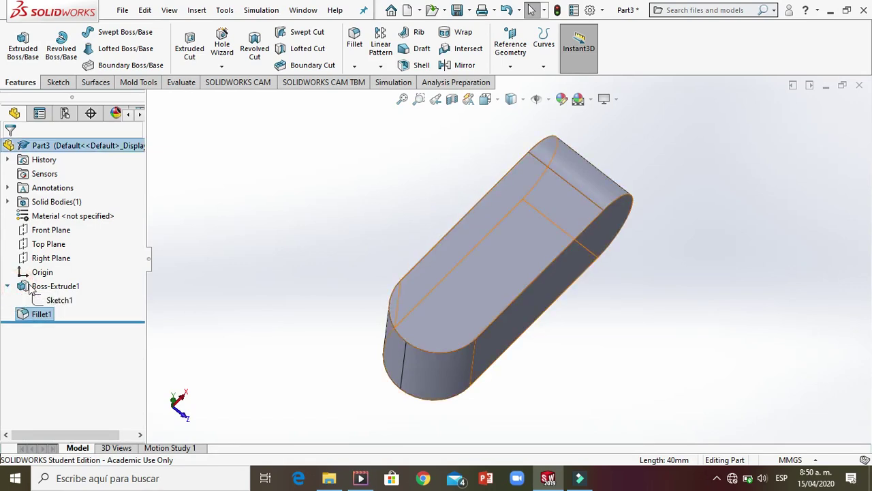
pyautogui.rightClick(32, 287)
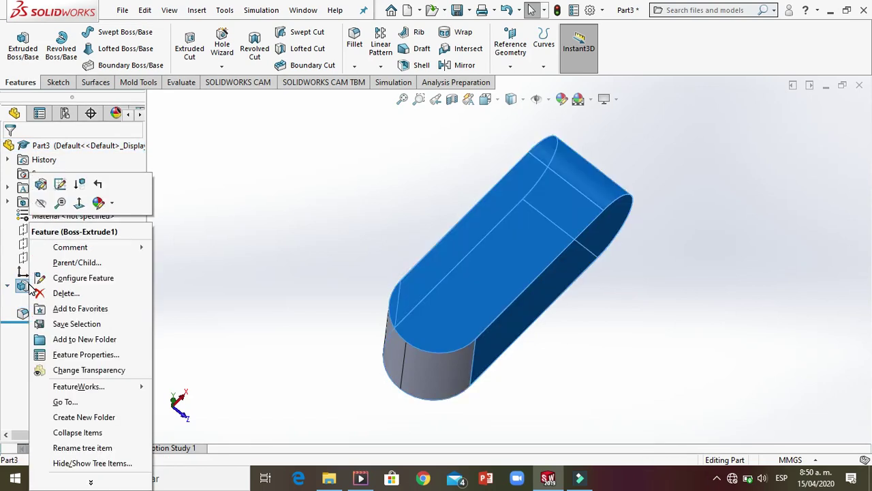
pyautogui.click(41, 184)
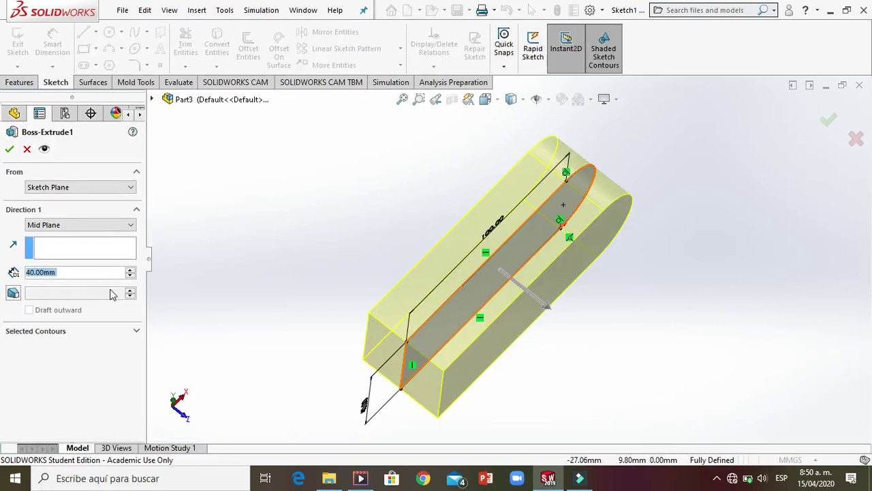
pyautogui.click(129, 270)
pyautogui.click(129, 270)
pyautogui.click(130, 270)
pyautogui.click(130, 270)
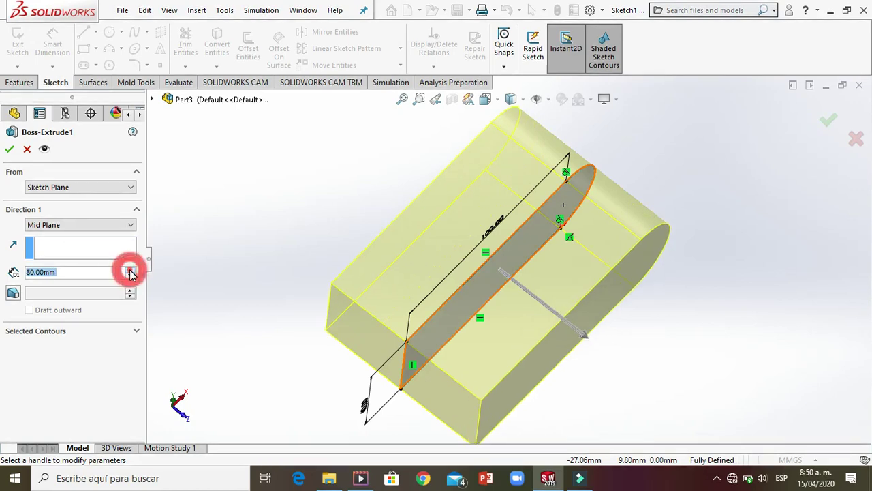
pyautogui.click(10, 148)
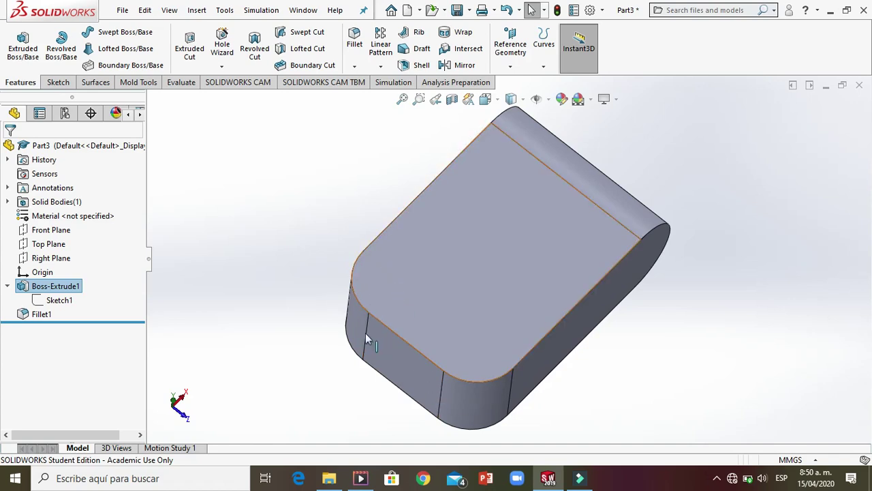
pyautogui.rightClick(43, 315)
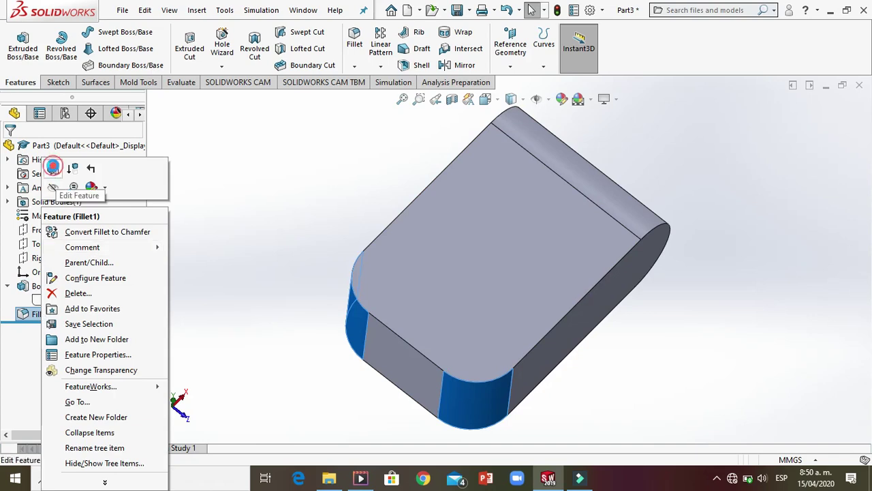
pyautogui.click(53, 168)
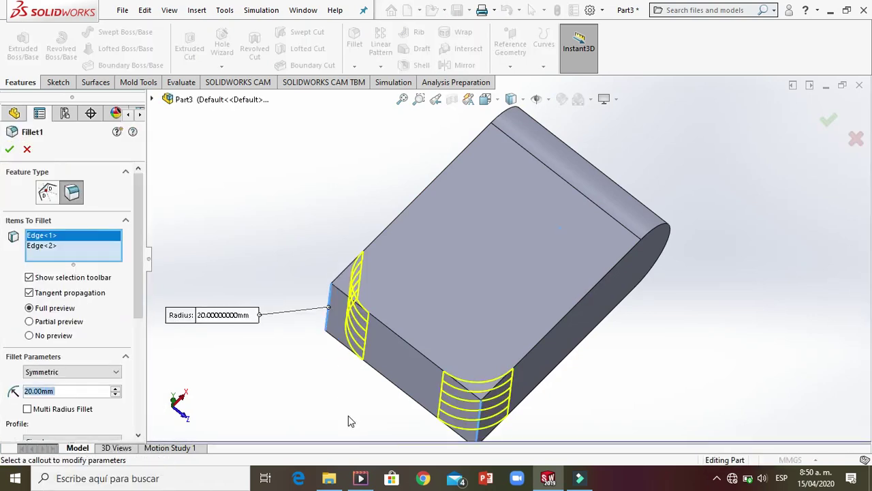
pyautogui.click(27, 150)
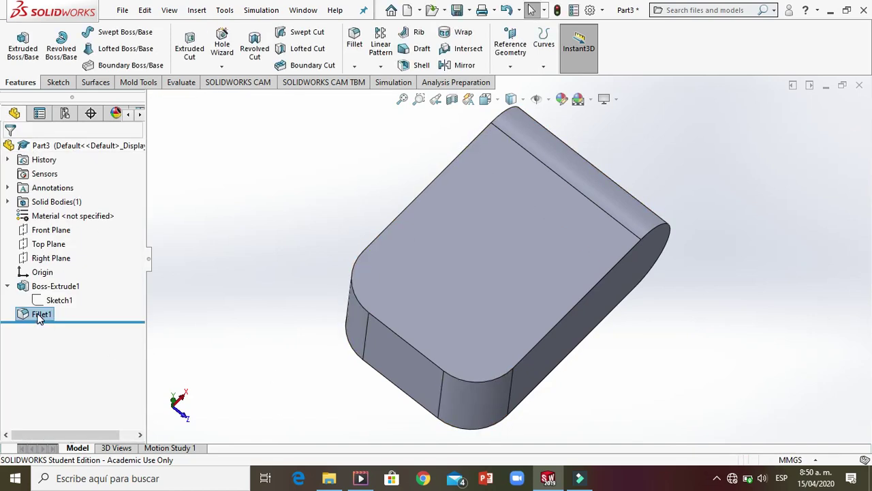
# Delete the constant-radius fillet feature from the block's flat end
pyautogui.rightClick(39, 318)
pyautogui.click(73, 295)
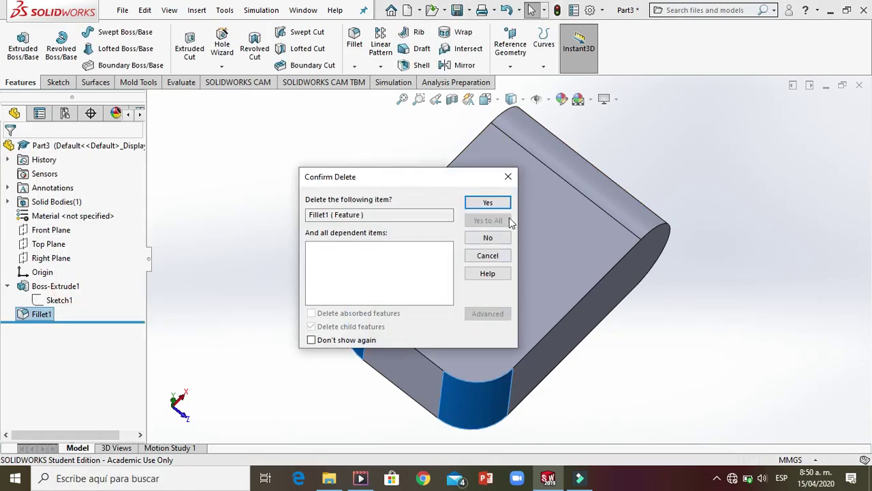
pyautogui.click(488, 203)
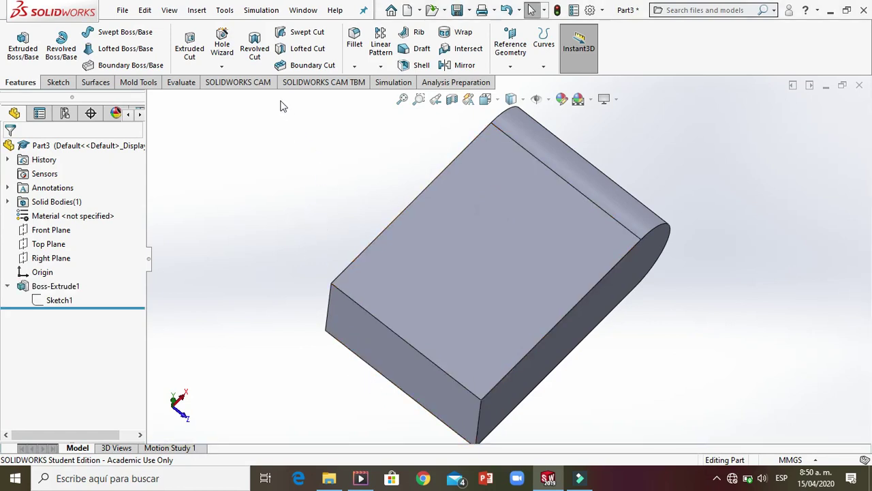
# Add a full round fillet to the block's flat end, using the end face as center face and the two large side faces as side sets
pyautogui.click(356, 47)
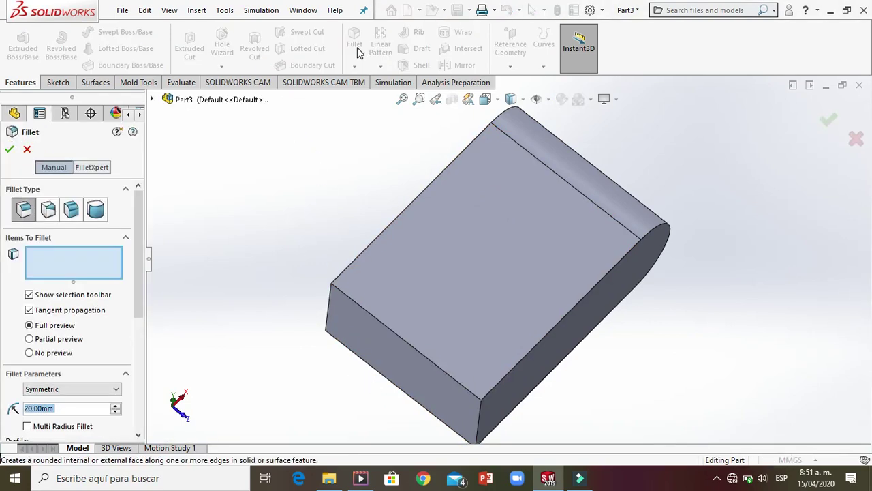
pyautogui.click(96, 209)
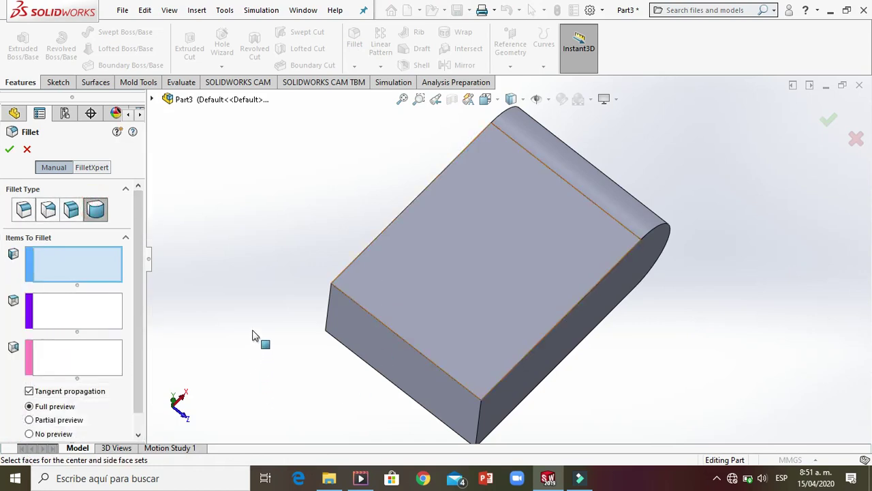
pyautogui.scroll(1, 253, 330)
pyautogui.scroll(-1, 461, 409)
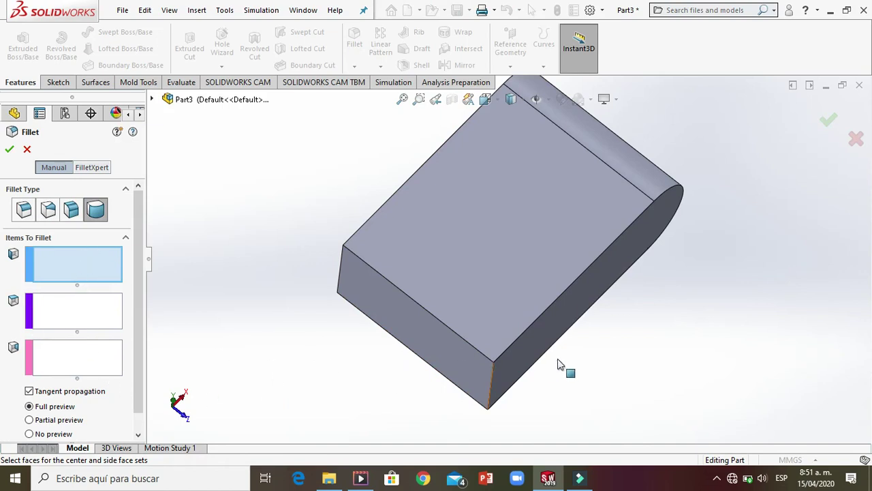
pyautogui.click(542, 334)
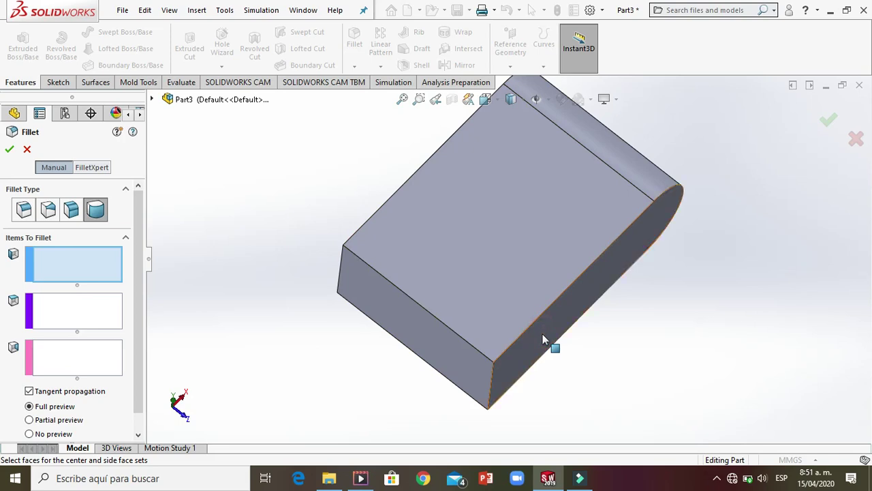
pyautogui.click(86, 315)
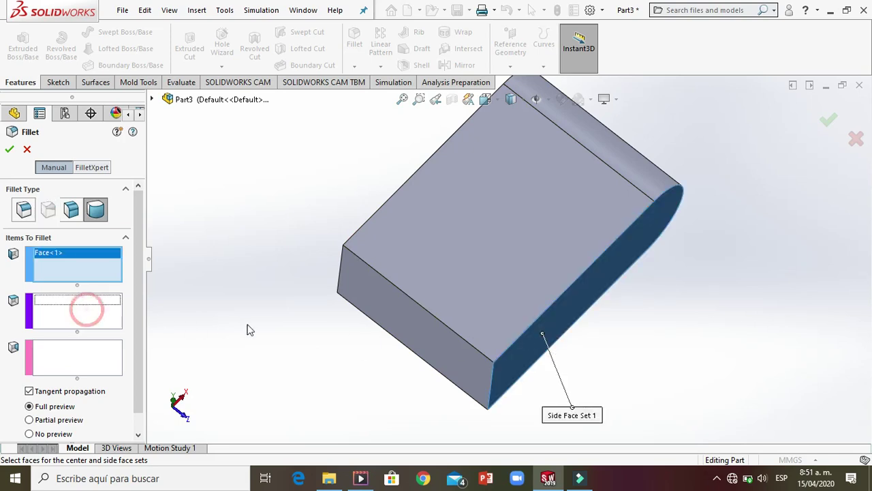
pyautogui.click(421, 320)
pyautogui.click(60, 355)
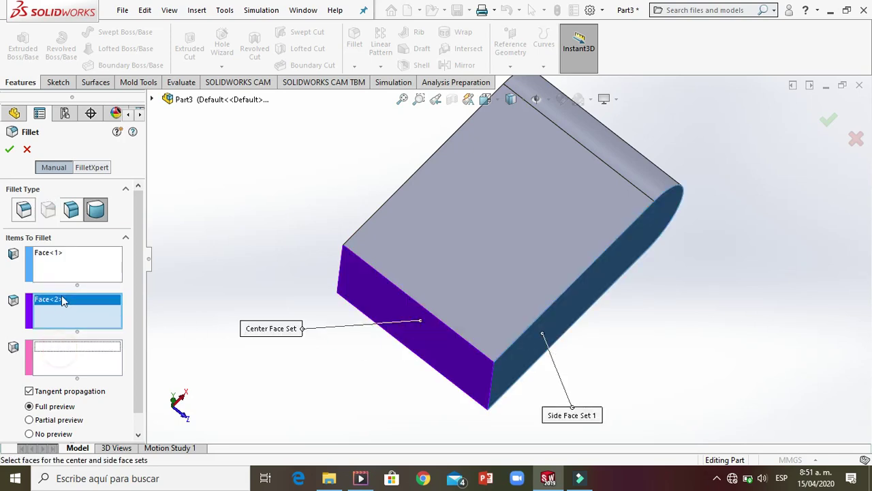
pyautogui.moveTo(297, 368); pyautogui.dragTo(380, 325, button='middle')
pyautogui.click(462, 211)
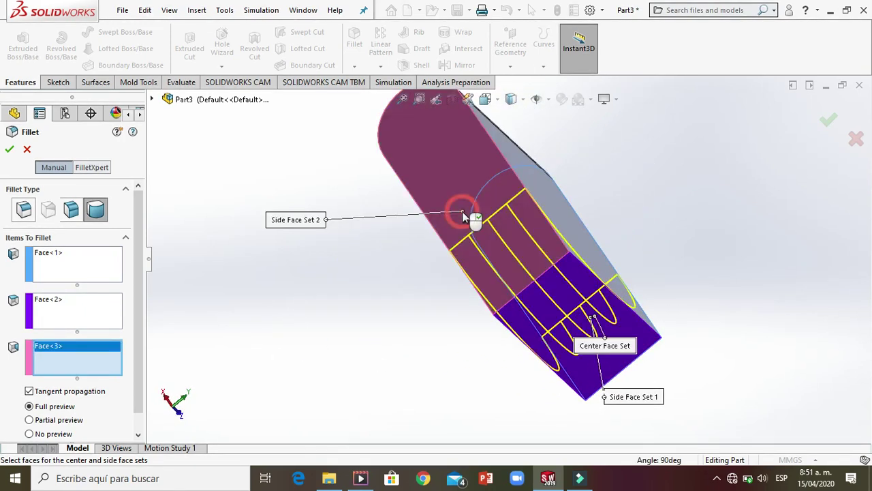
pyautogui.moveTo(423, 307); pyautogui.dragTo(318, 296, button='middle')
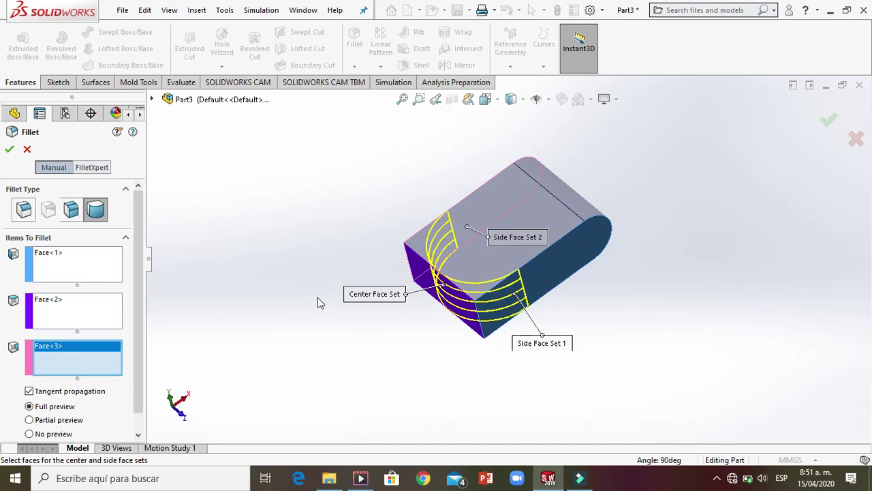
pyautogui.click(10, 150)
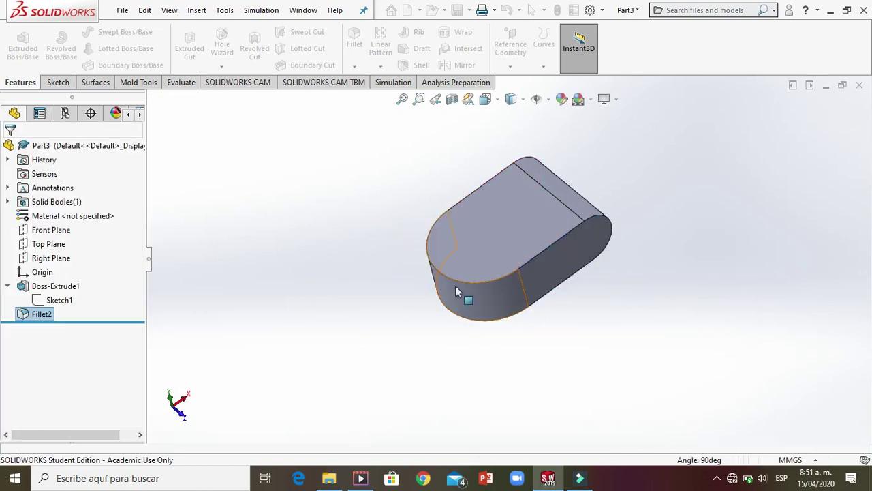
pyautogui.moveTo(409, 316); pyautogui.dragTo(435, 334, button='middle')
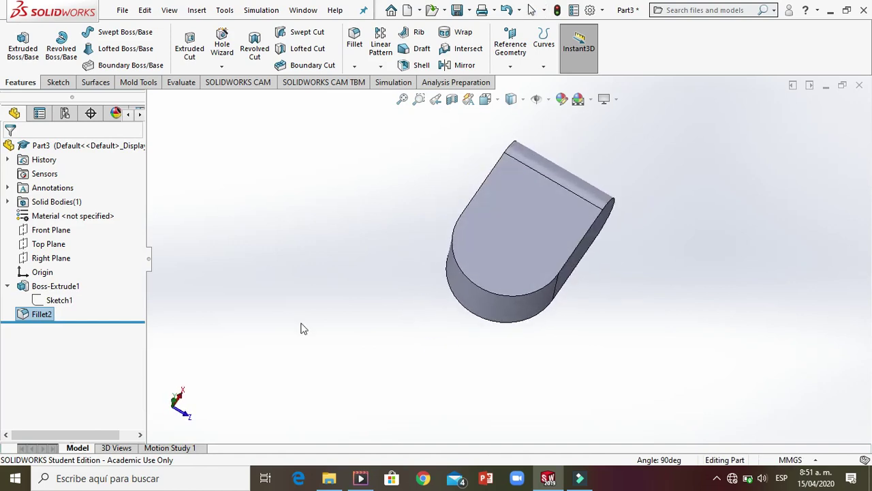
# Edit the block's extrusion feature, stretch its mid-plane depth to 204 mm in the preview and accept it
pyautogui.rightClick(26, 289)
pyautogui.click(29, 180)
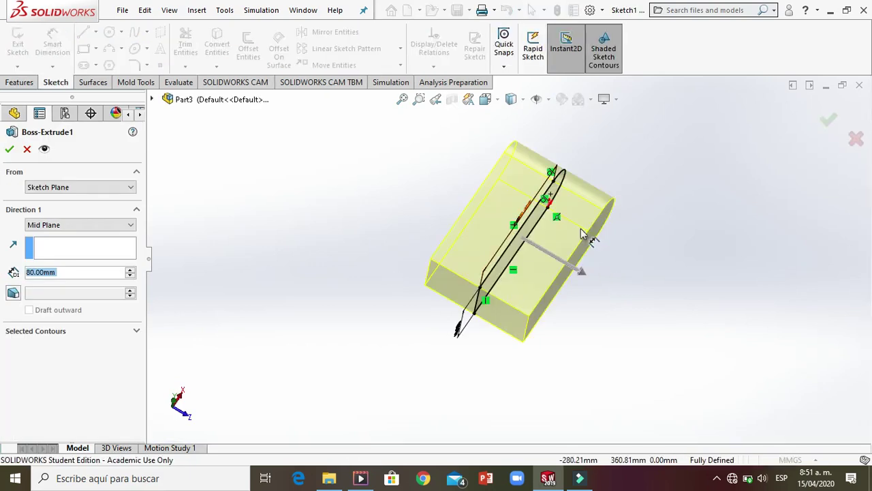
pyautogui.moveTo(585, 281); pyautogui.dragTo(658, 316)
pyautogui.click(9, 149)
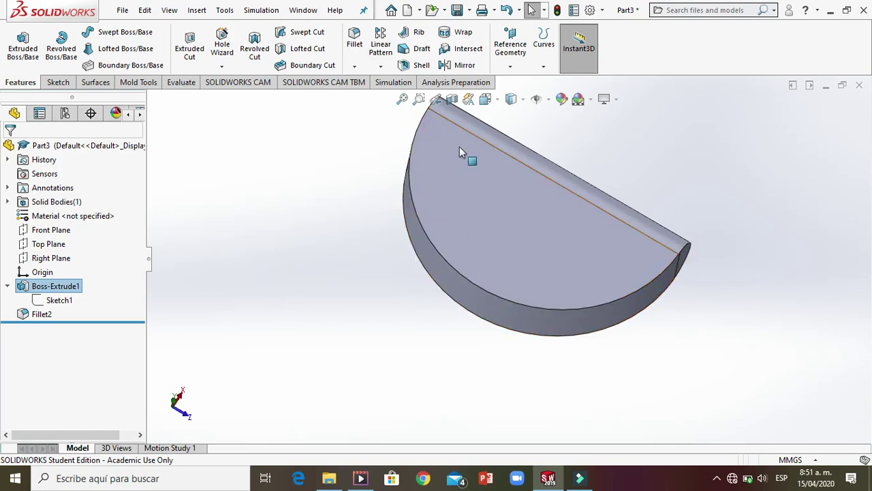
pyautogui.scroll(1, 428, 273)
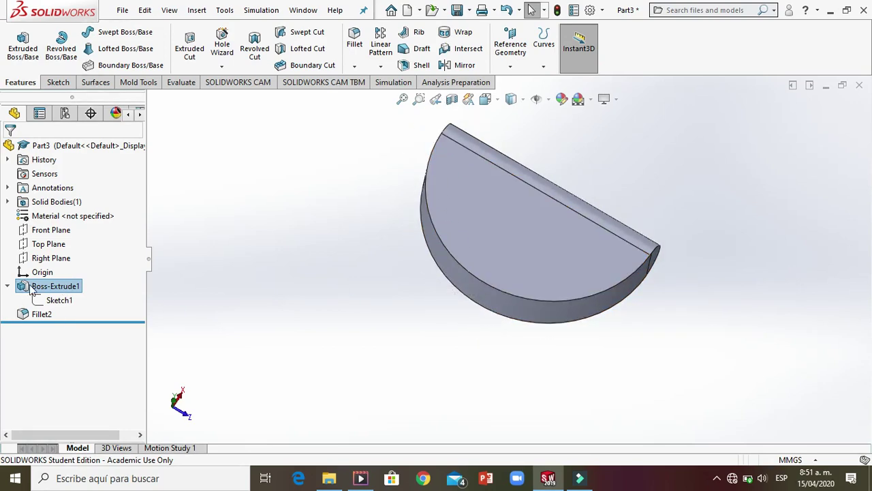
# Edit the block's extrusion feature again and set its mid-plane depth to 40 mm
pyautogui.rightClick(27, 290)
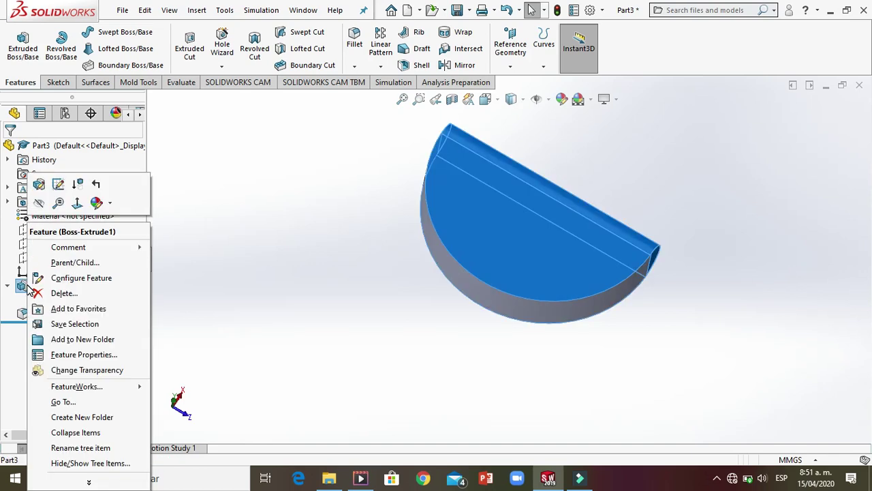
pyautogui.click(39, 184)
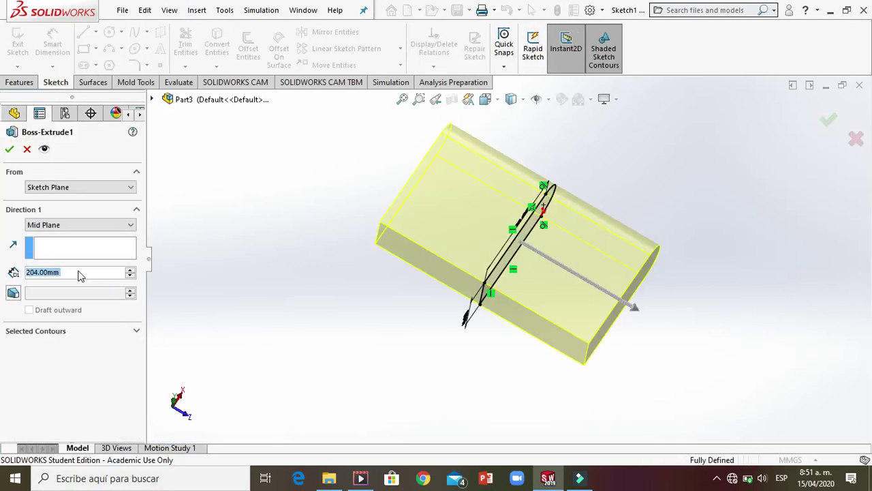
pyautogui.click(77, 270)
pyautogui.doubleClick(69, 271)
pyautogui.write('40')
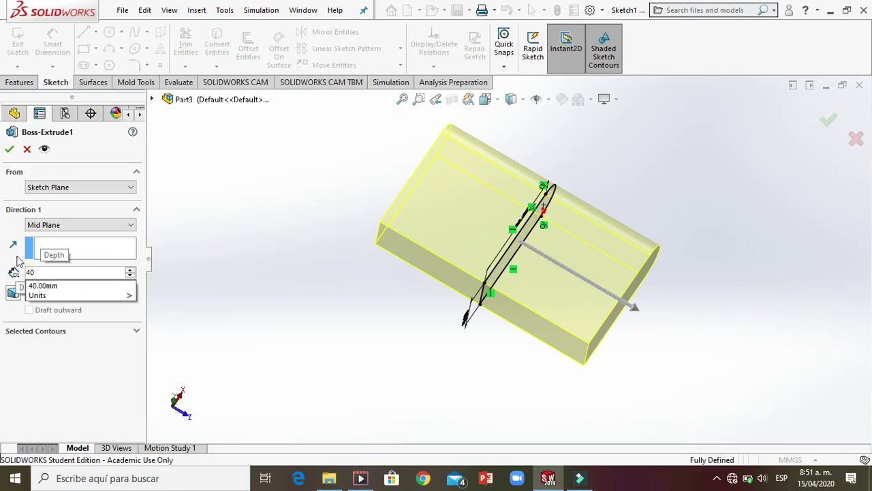
pyautogui.press('Return')
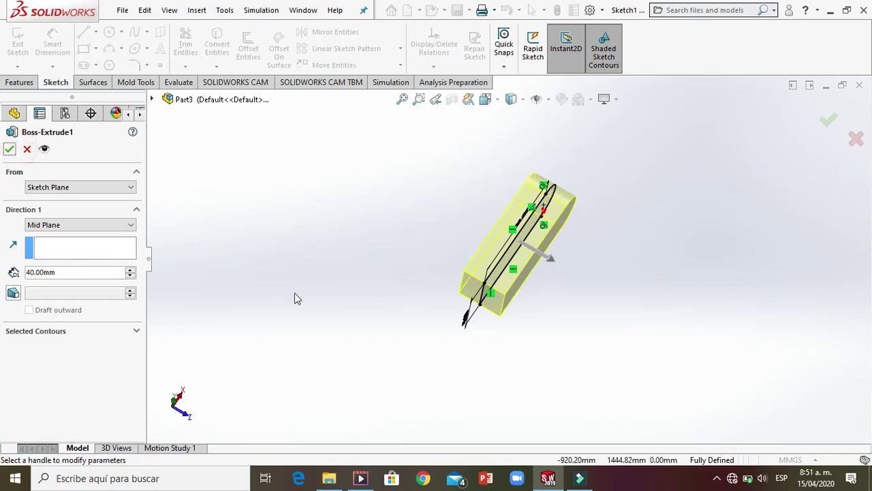
# Accept the edit of the block's extrusion with its 40 mm mid-plane depth
pyautogui.click(8, 150)
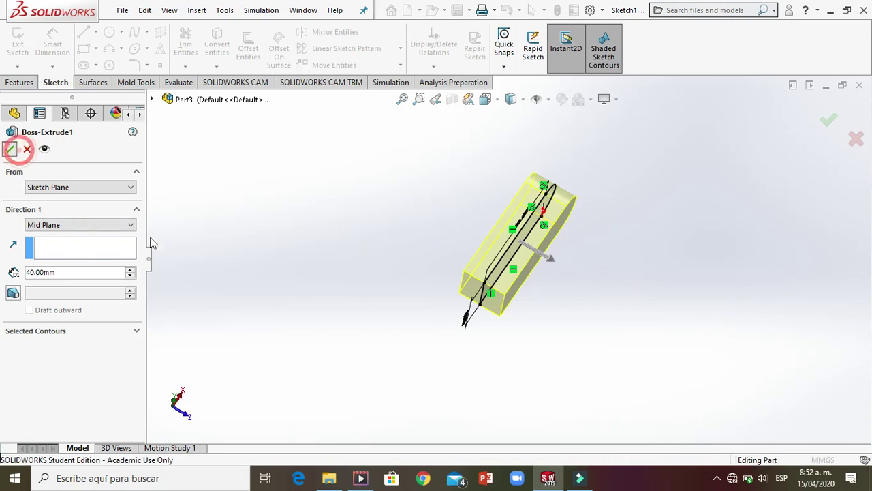
pyautogui.scroll(-5, 487, 290)
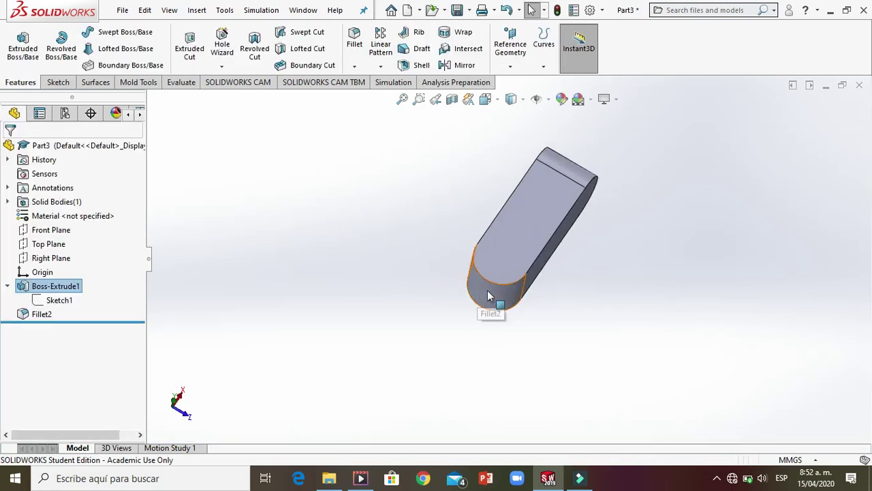
pyautogui.moveTo(484, 278)
pyautogui.mouseDown(button='middle')
pyautogui.moveTo(457, 240)
pyautogui.moveTo(397, 202)
pyautogui.moveTo(405, 285)
pyautogui.moveTo(479, 257)
pyautogui.moveTo(498, 277)
pyautogui.moveTo(464, 272)
pyautogui.moveTo(471, 283)
pyautogui.mouseUp(button='middle')
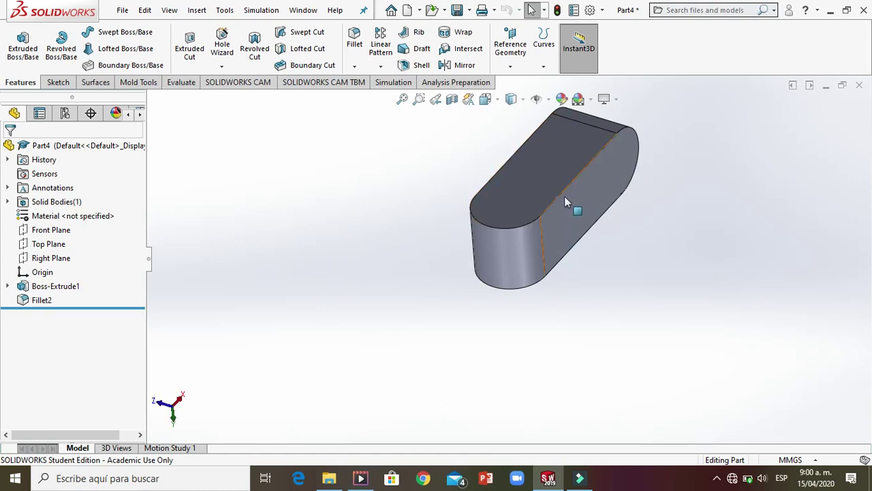
# Start a Hole Wizard feature and specify a plain hole with the ISO standard and the Dowel Holes type
pyautogui.scroll(2, 564, 196)
pyautogui.scroll(-5, 564, 196)
pyautogui.moveTo(485, 323); pyautogui.dragTo(464, 328, button='middle')
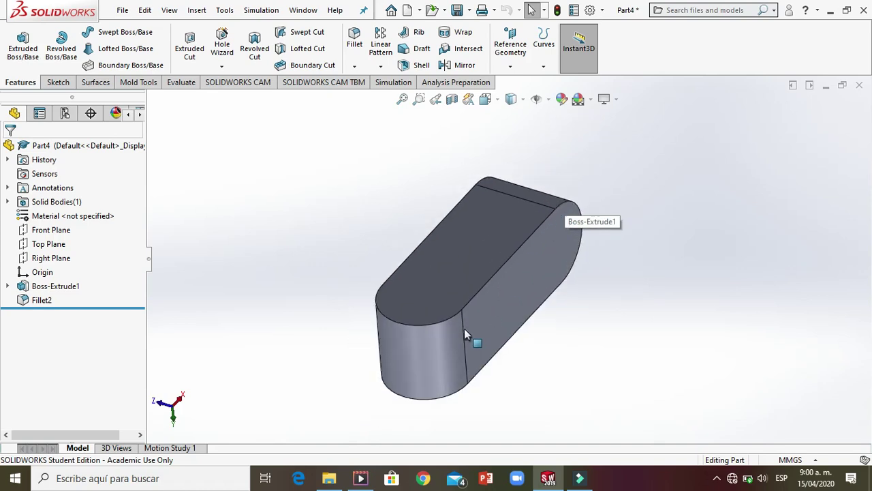
pyautogui.moveTo(434, 357); pyautogui.dragTo(433, 362, button='middle')
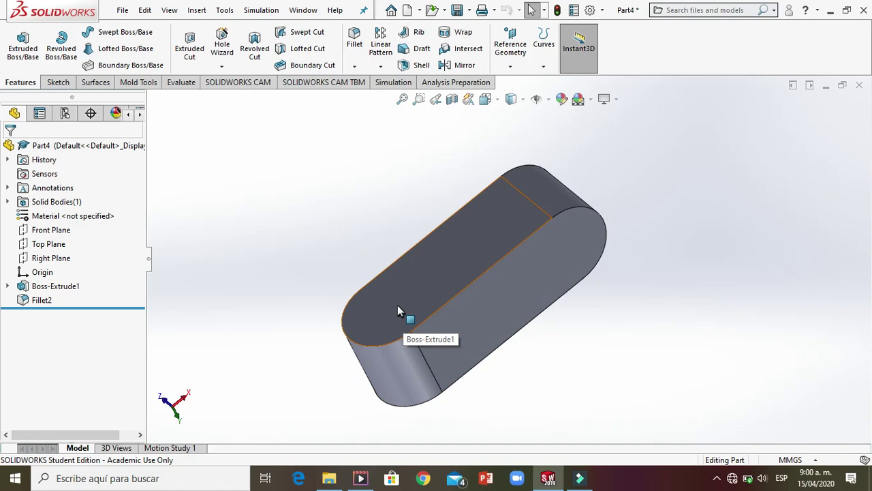
pyautogui.click(227, 53)
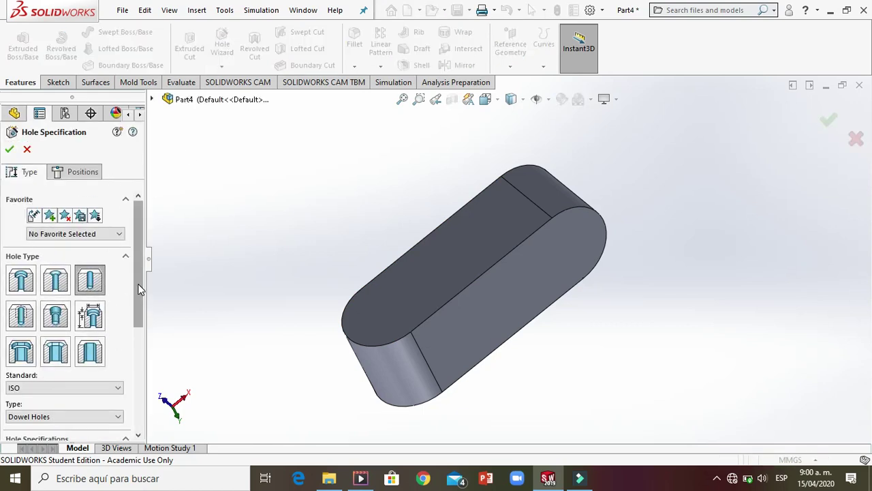
pyautogui.moveTo(139, 289); pyautogui.dragTo(122, 302)
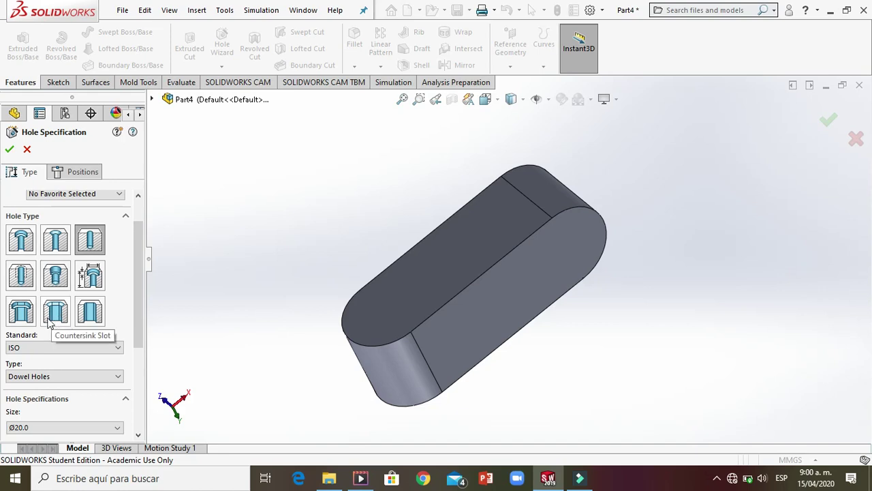
pyautogui.click(21, 240)
pyautogui.click(93, 246)
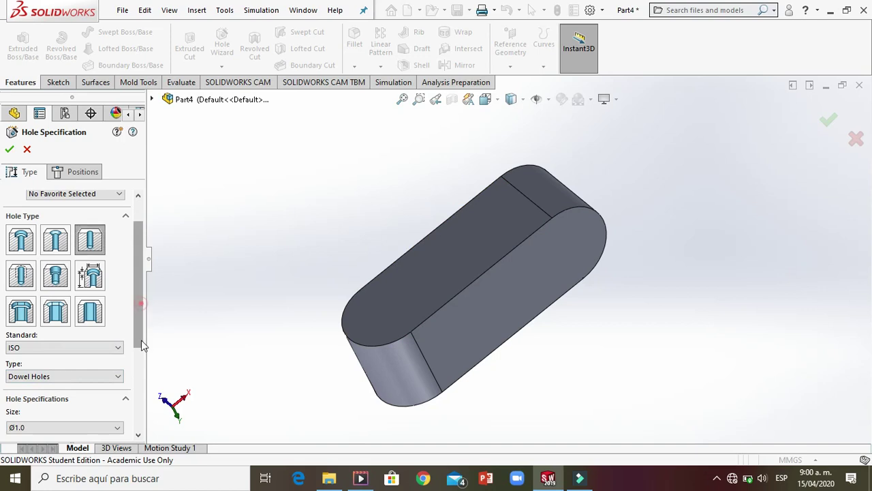
pyautogui.scroll(-3, 78, 247)
pyautogui.click(78, 243)
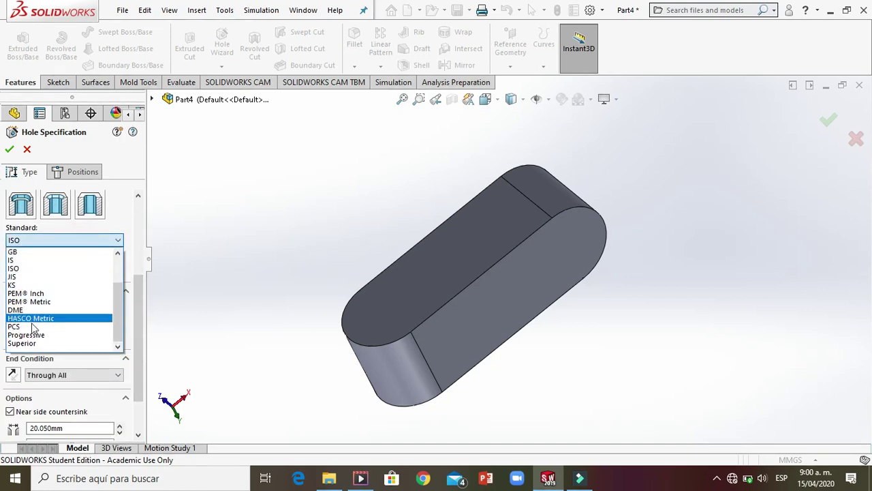
pyautogui.click(28, 268)
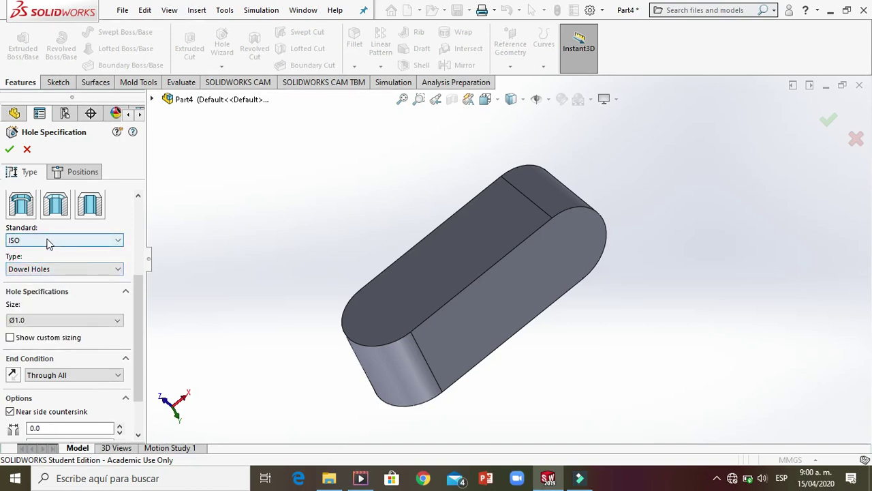
pyautogui.click(107, 270)
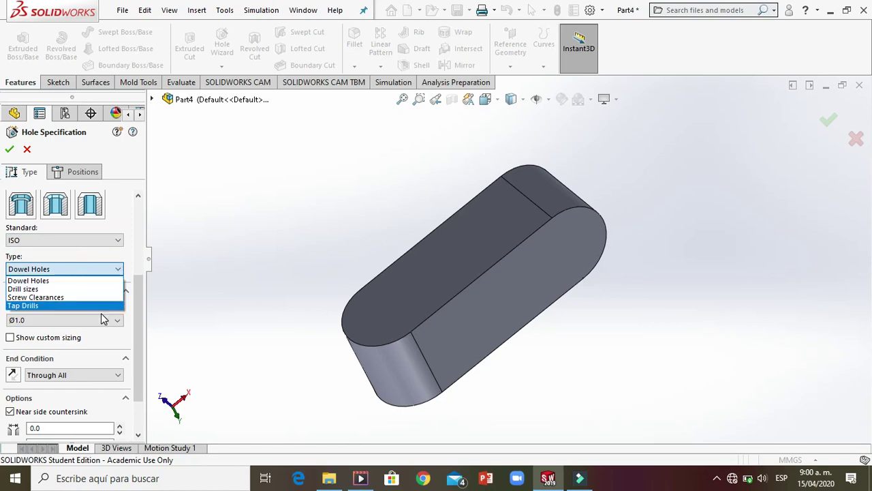
pyautogui.click(129, 267)
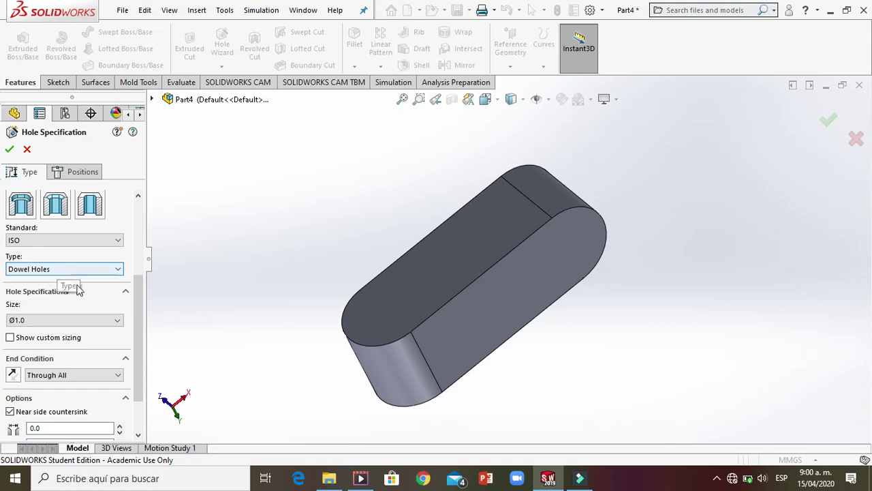
# Set the dowel hole's size to Ø20.0 and its end condition to Through All
pyautogui.click(113, 320)
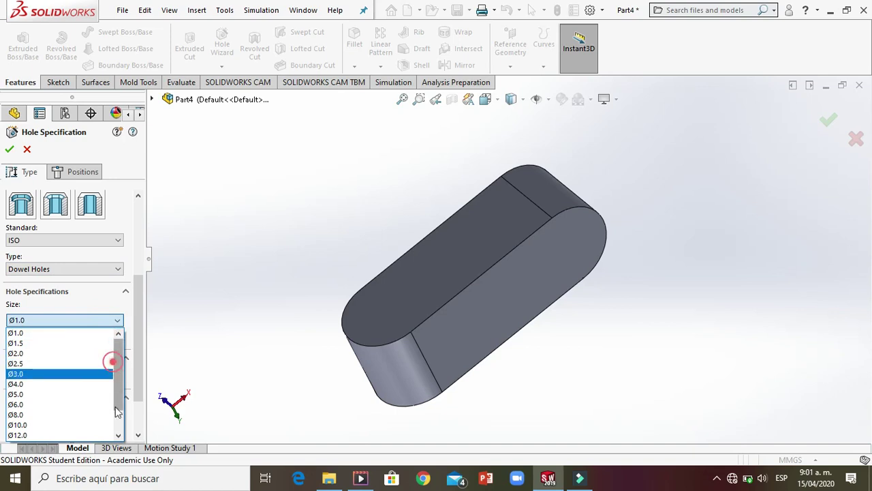
pyautogui.click(111, 364)
pyautogui.click(94, 319)
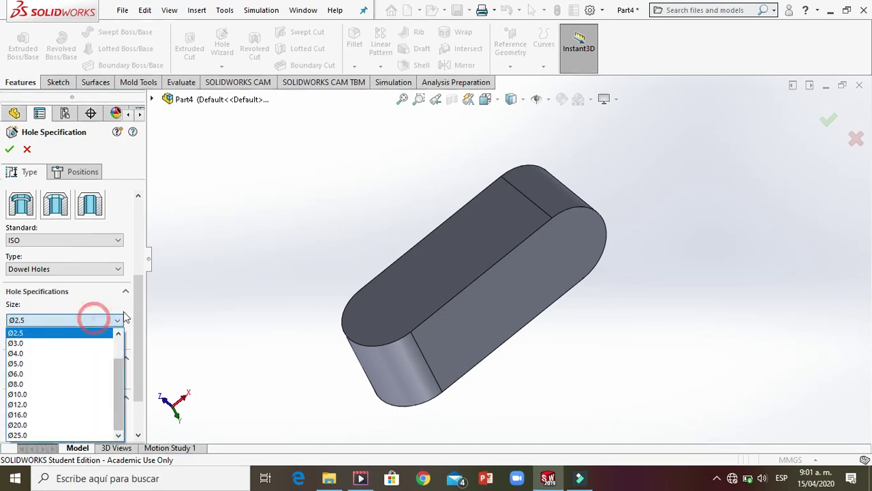
pyautogui.moveTo(117, 373); pyautogui.dragTo(112, 444)
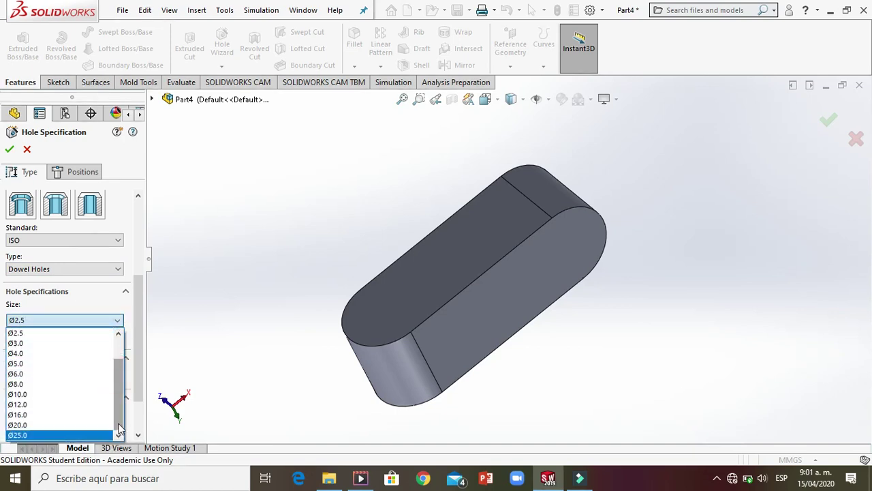
pyautogui.click(34, 425)
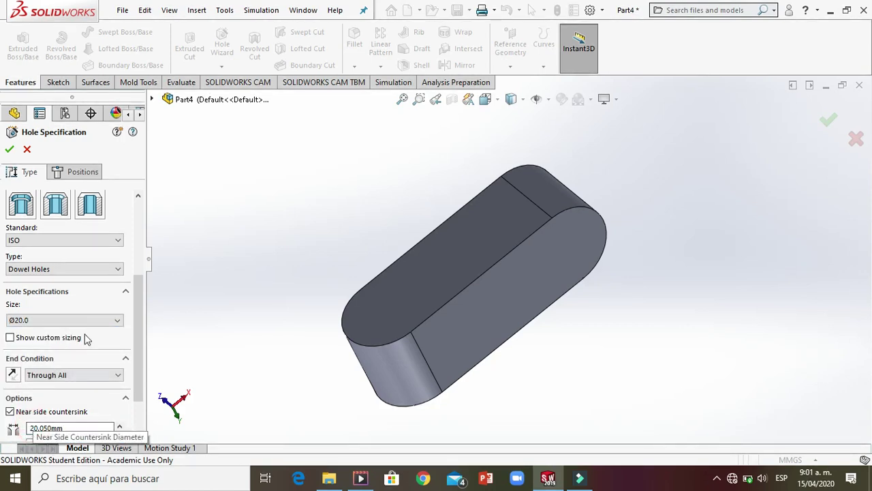
pyautogui.click(98, 376)
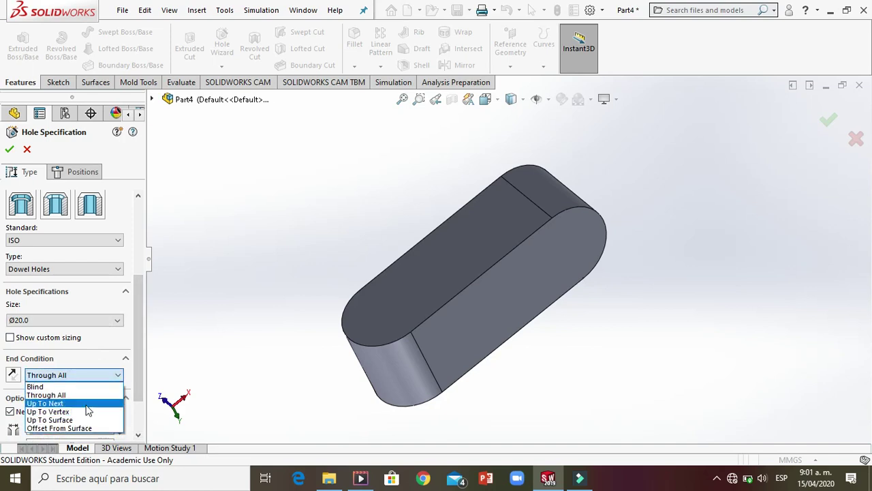
pyautogui.click(46, 394)
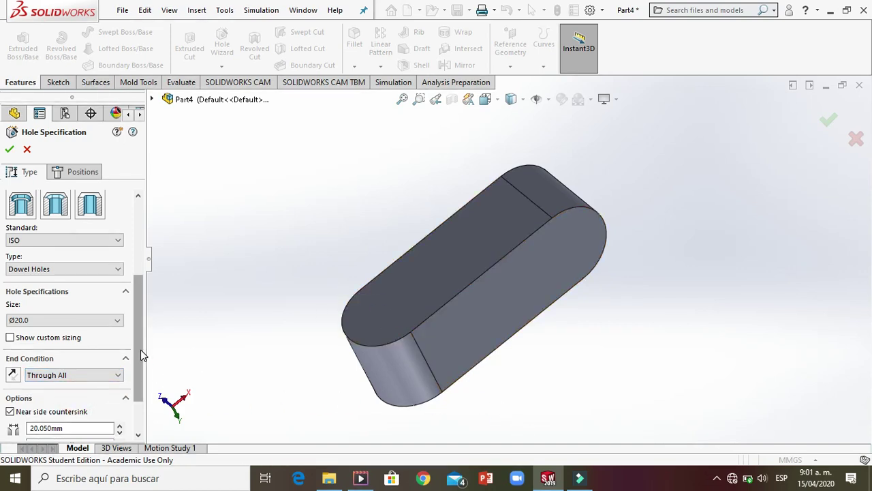
# Set the dowel hole's near side countersink angle to 1 degree, with the countersink diameter at 20.050 mm
pyautogui.moveTo(140, 349); pyautogui.dragTo(139, 381)
pyautogui.click(36, 380)
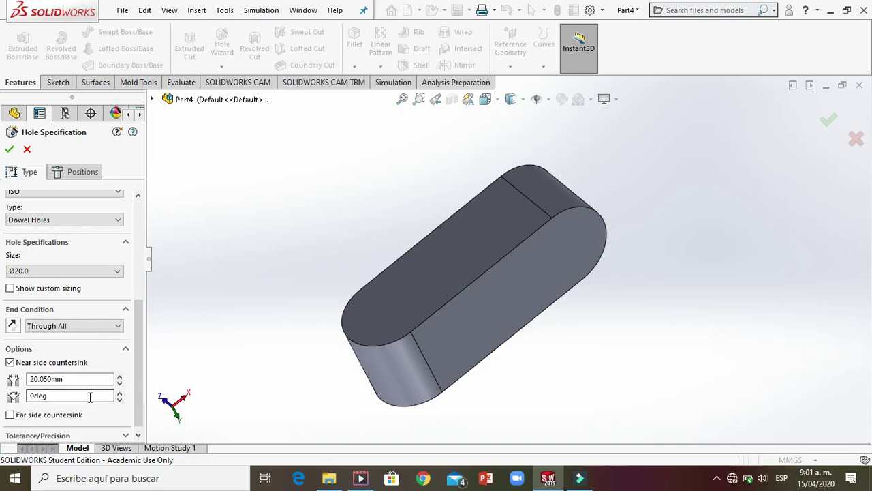
pyautogui.click(119, 393)
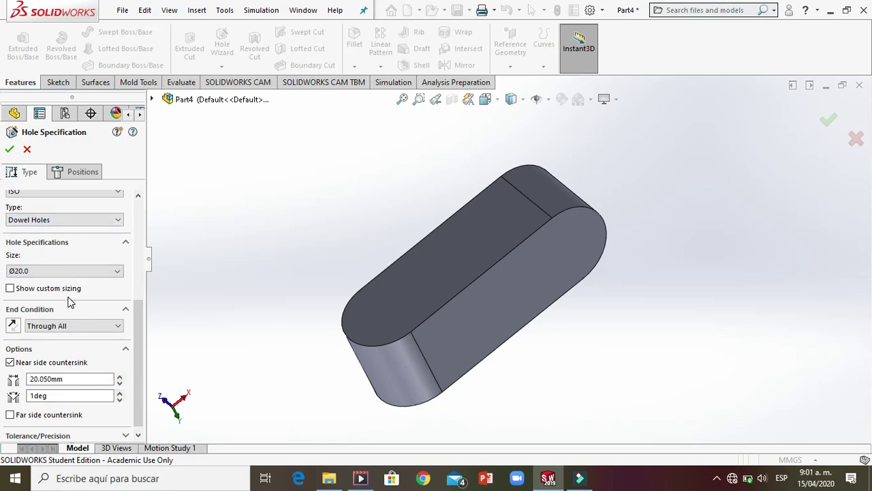
# Place the dowel hole on the block's flat face at the arc center of the full round fillet end and create it
pyautogui.click(58, 172)
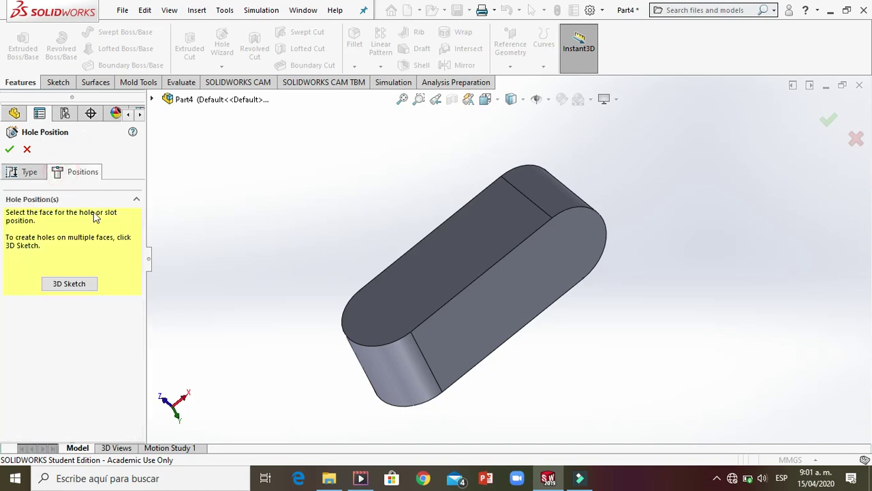
pyautogui.click(396, 302)
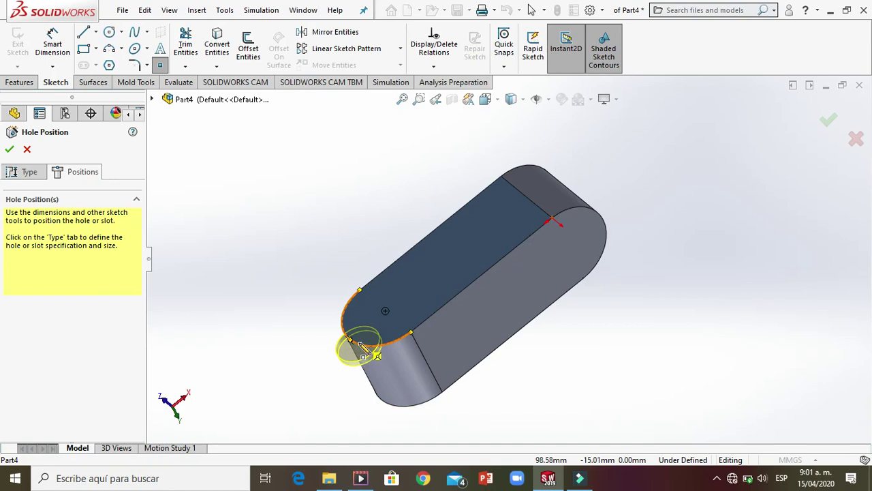
pyautogui.click(386, 312)
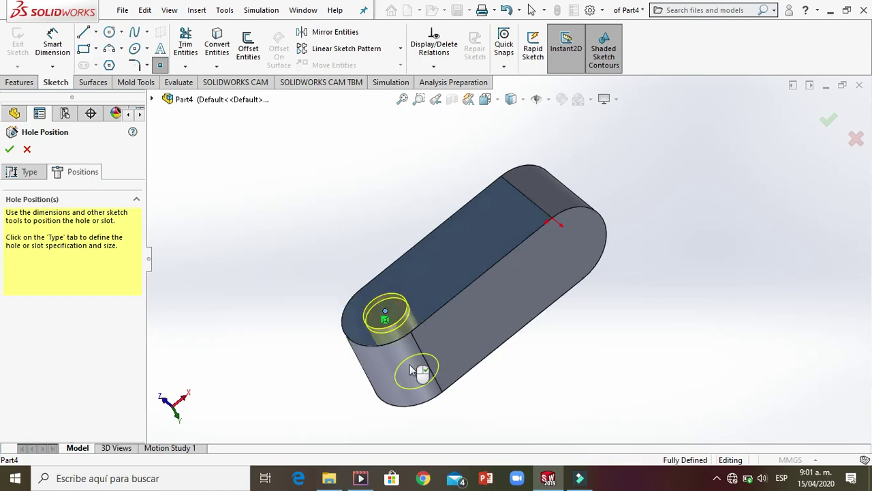
pyautogui.moveTo(446, 352); pyautogui.dragTo(449, 327, button='middle')
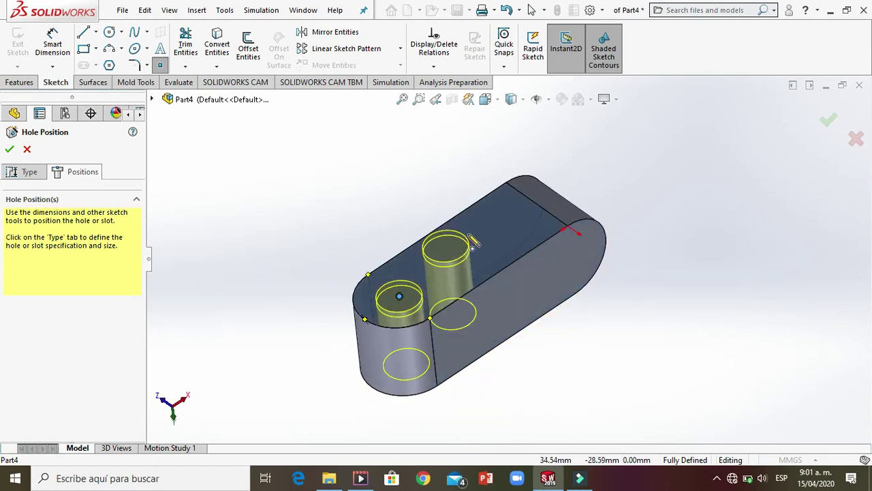
pyautogui.click(9, 150)
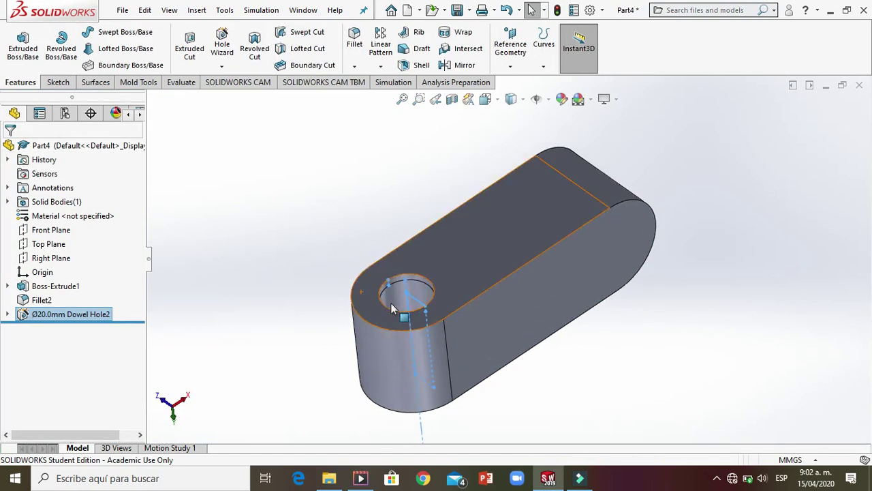
pyautogui.moveTo(409, 317)
pyautogui.mouseDown(button='middle')
pyautogui.moveTo(469, 254)
pyautogui.moveTo(553, 268)
pyautogui.moveTo(544, 217)
pyautogui.moveTo(498, 257)
pyautogui.moveTo(341, 278)
pyautogui.moveTo(335, 302)
pyautogui.moveTo(396, 272)
pyautogui.moveTo(412, 323)
pyautogui.mouseUp(button='middle')
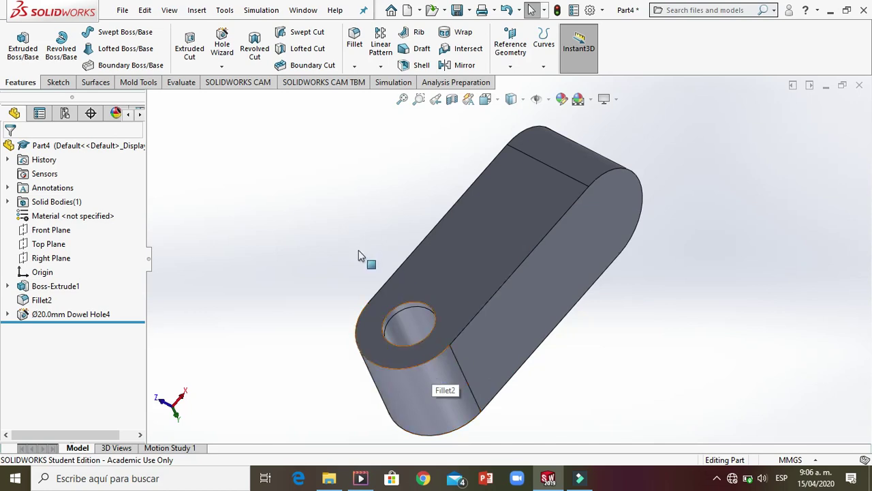
# Delete the Ø20.0 mm dowel hole feature from the block, including its dependent sketches
pyautogui.click(58, 317)
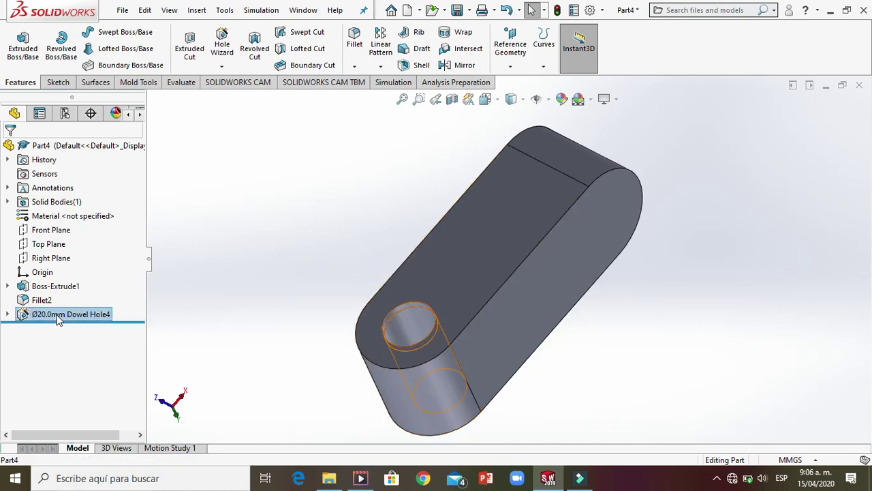
pyautogui.rightClick(58, 315)
pyautogui.click(76, 295)
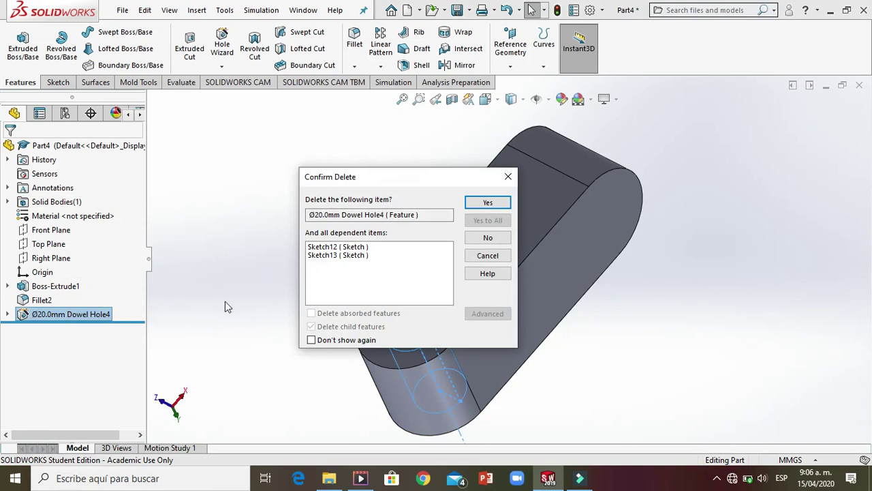
pyautogui.click(480, 205)
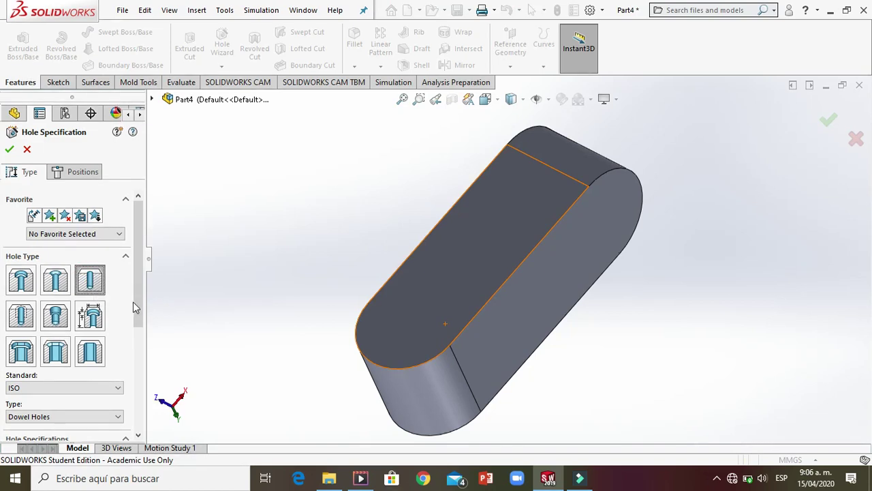
# Specify another Ø20.0 Through All ISO dowel hole and choose the block's flat face for its position
pyautogui.moveTo(138, 306); pyautogui.dragTo(142, 416)
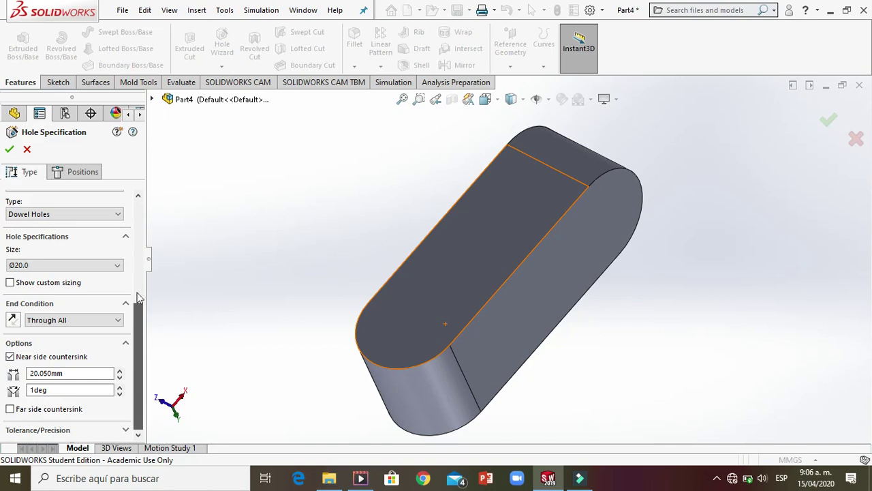
pyautogui.scroll(10, 137, 297)
pyautogui.click(70, 171)
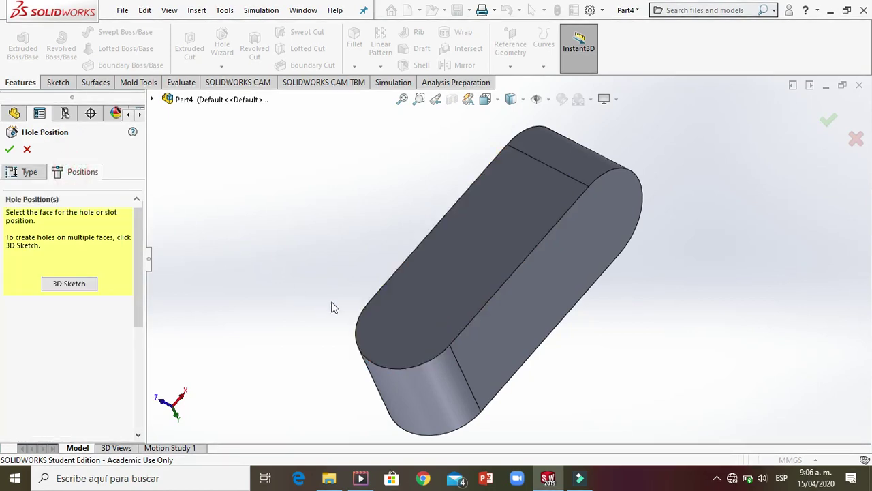
pyautogui.click(430, 303)
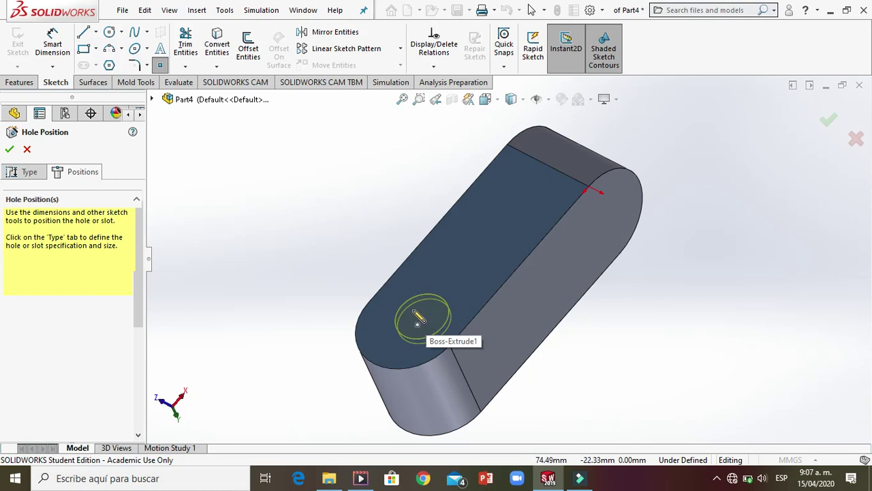
pyautogui.click(49, 47)
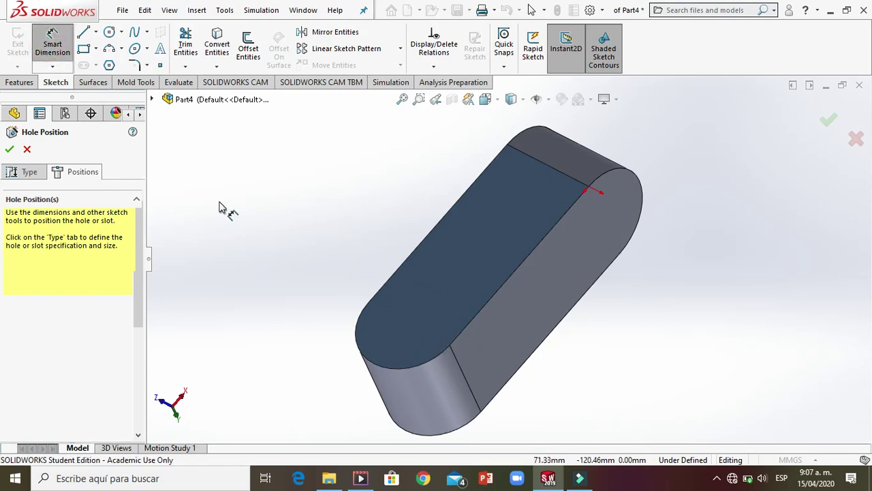
pyautogui.click(52, 43)
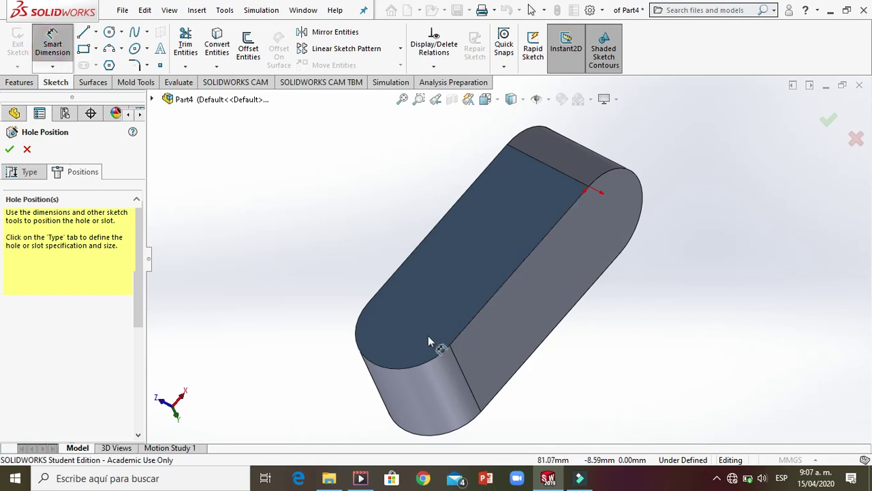
pyautogui.click(368, 304)
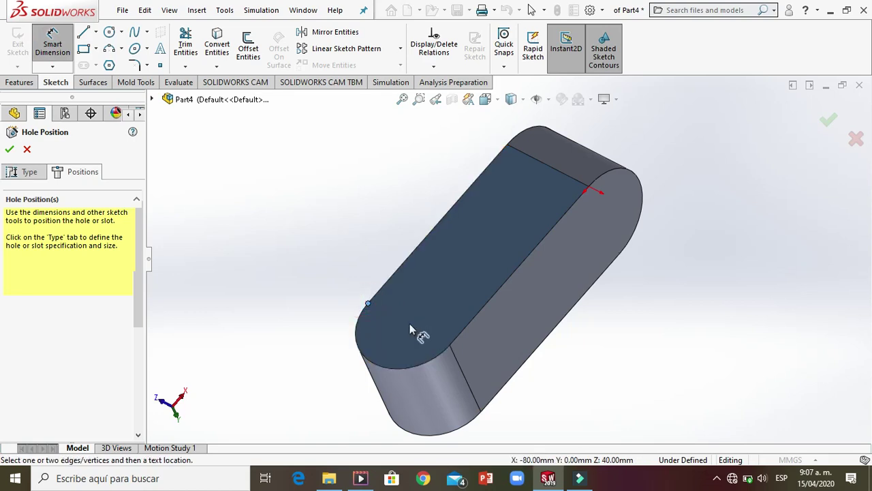
pyautogui.scroll(3, 409, 330)
pyautogui.moveTo(414, 331); pyautogui.dragTo(435, 359, button='middle')
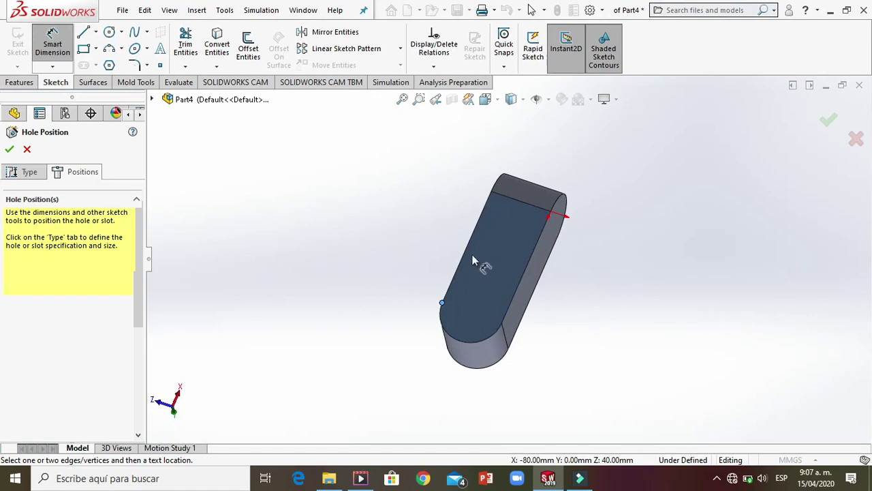
pyautogui.click(27, 150)
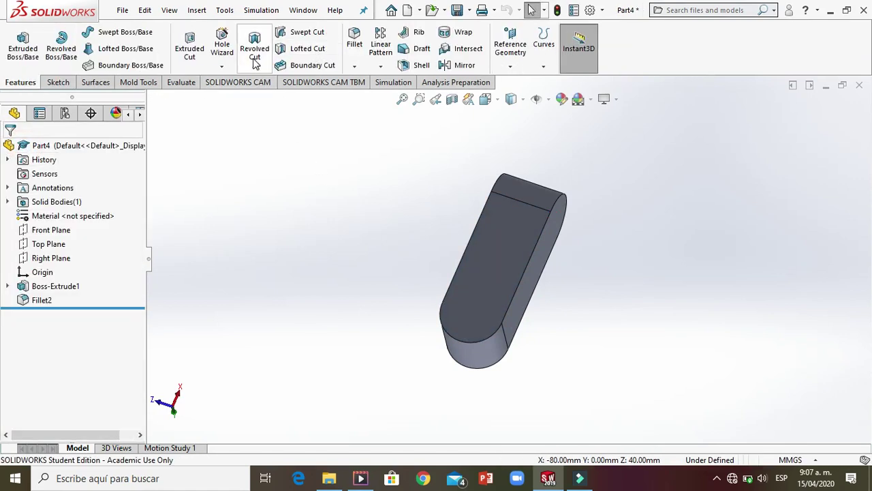
pyautogui.click(223, 45)
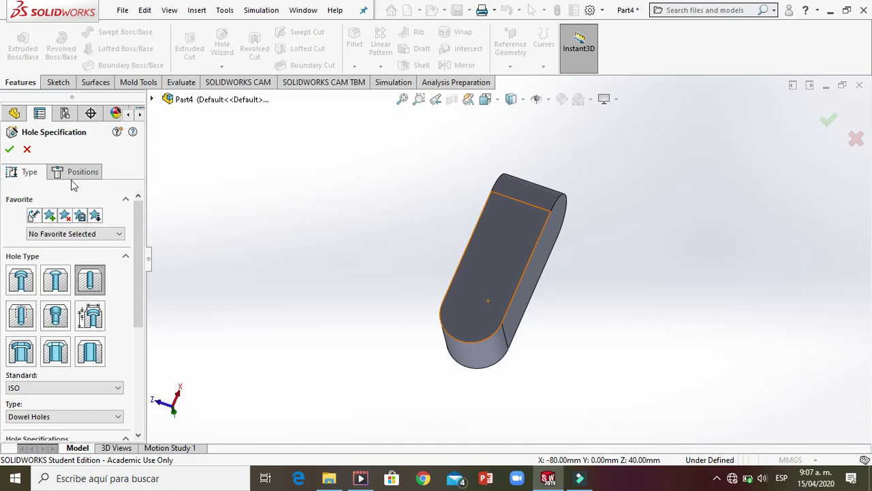
pyautogui.click(77, 172)
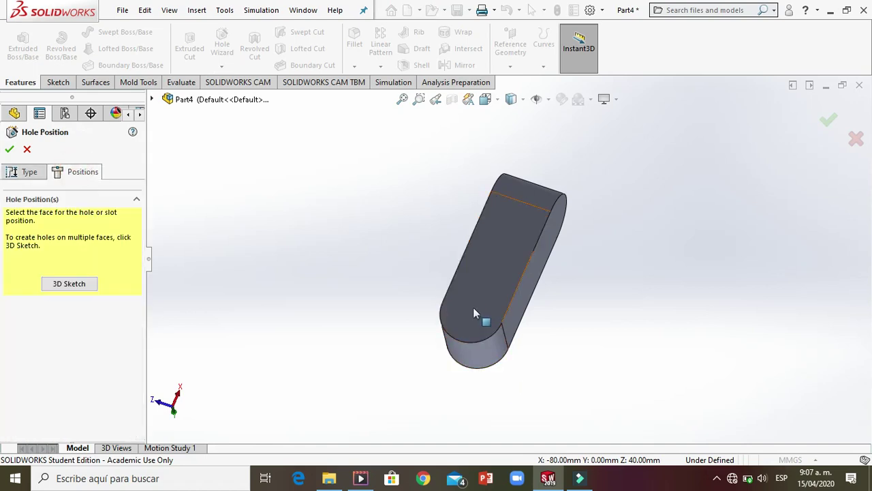
pyautogui.click(475, 313)
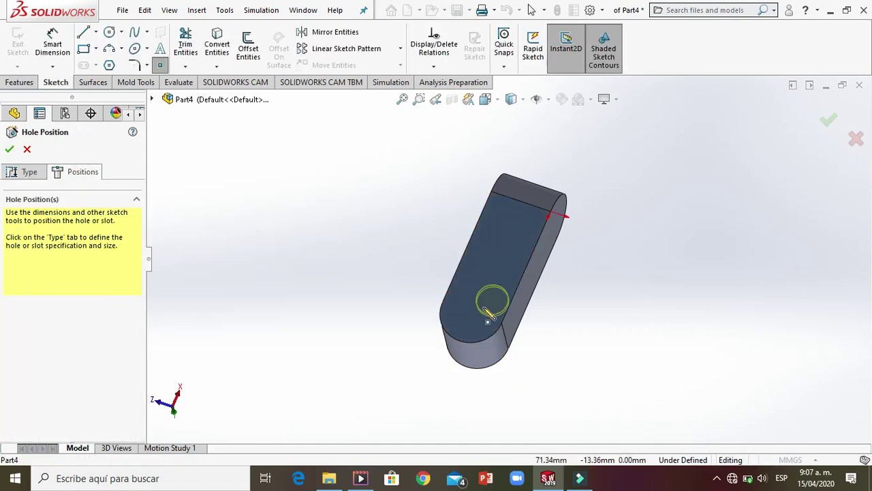
pyautogui.rightClick(478, 307)
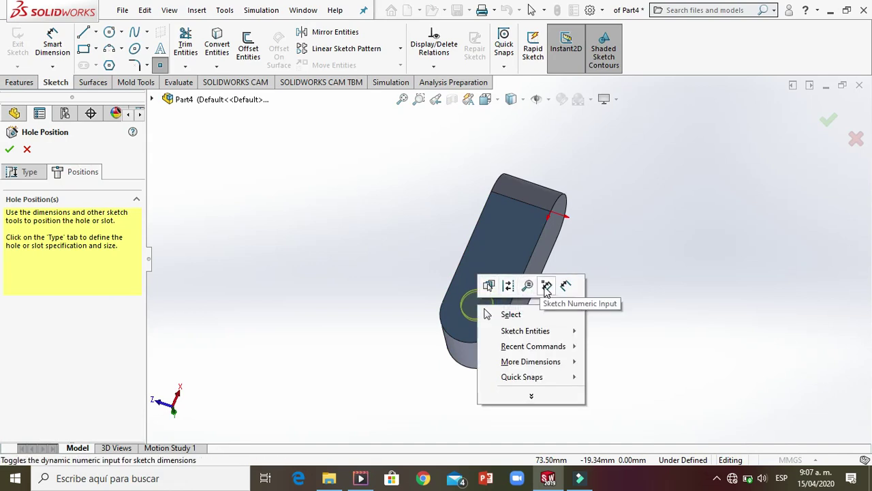
pyautogui.click(566, 286)
pyautogui.click(503, 324)
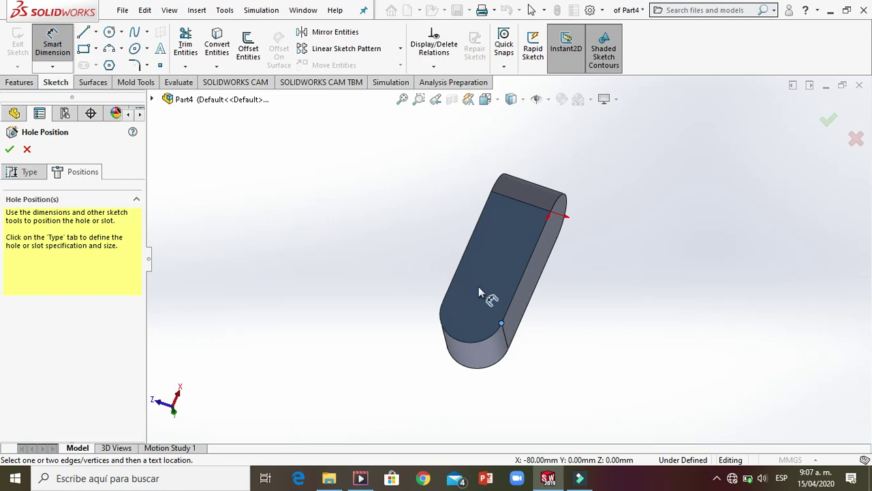
pyautogui.rightClick(500, 316)
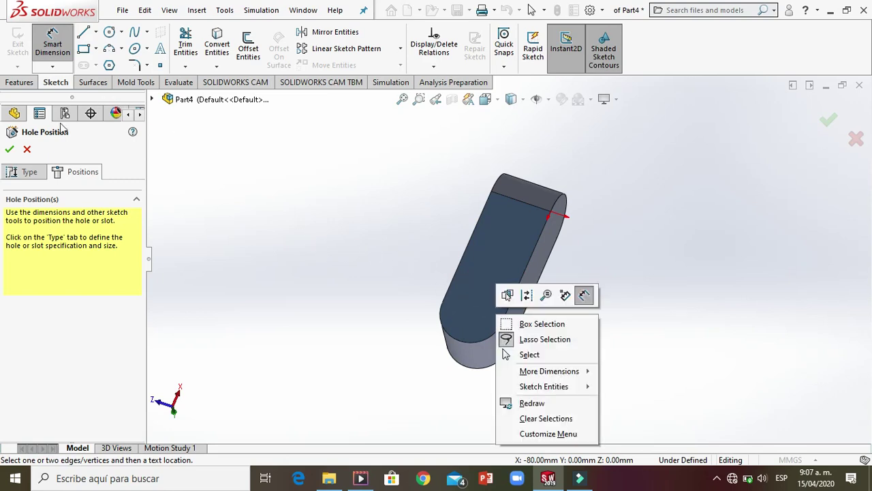
pyautogui.click(584, 294)
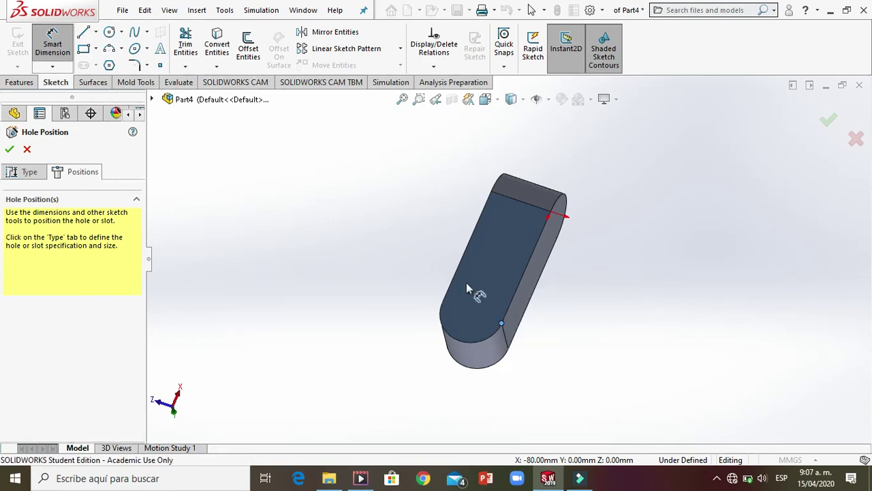
pyautogui.click(27, 150)
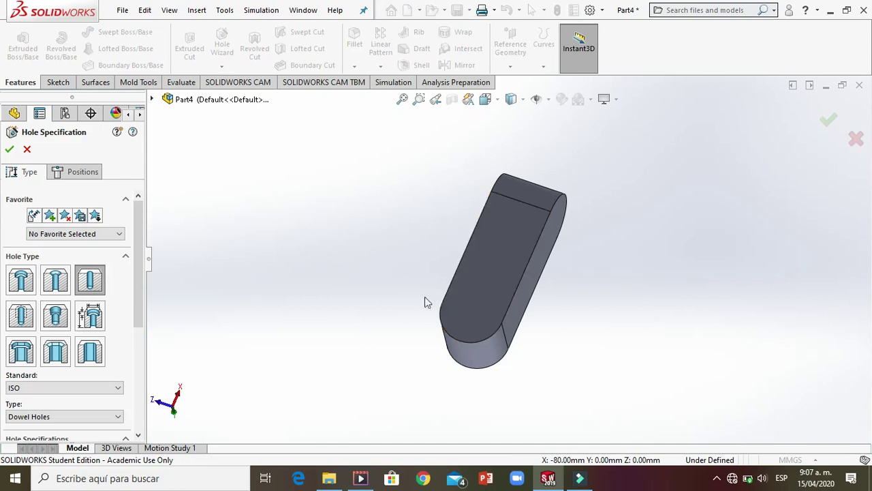
# Place the dowel hole's position point on the block's flat face near the full round fillet end
pyautogui.click(484, 305)
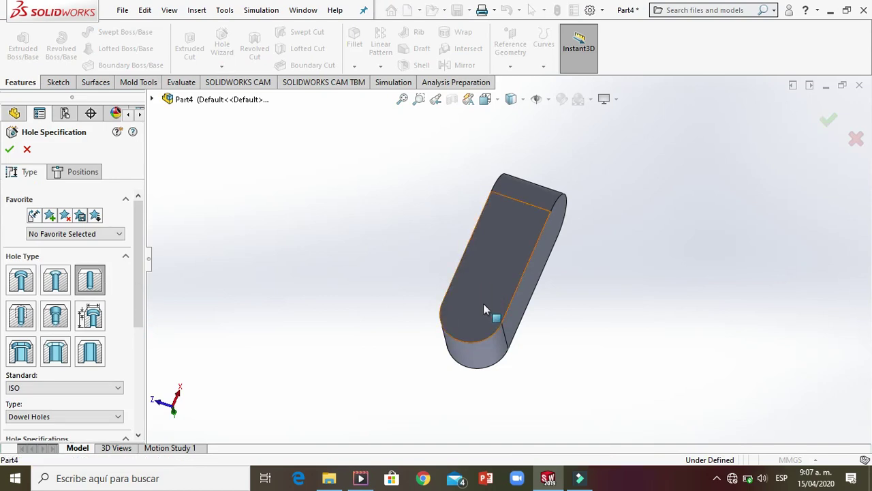
pyautogui.click(75, 171)
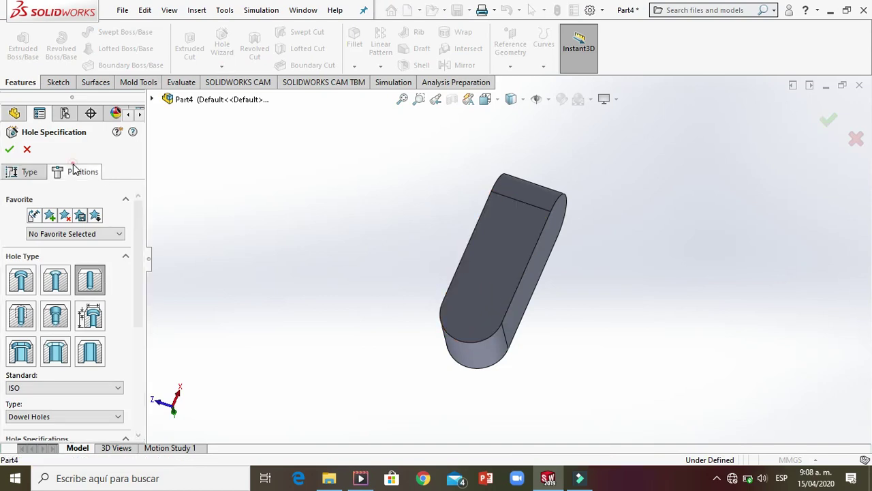
pyautogui.click(479, 306)
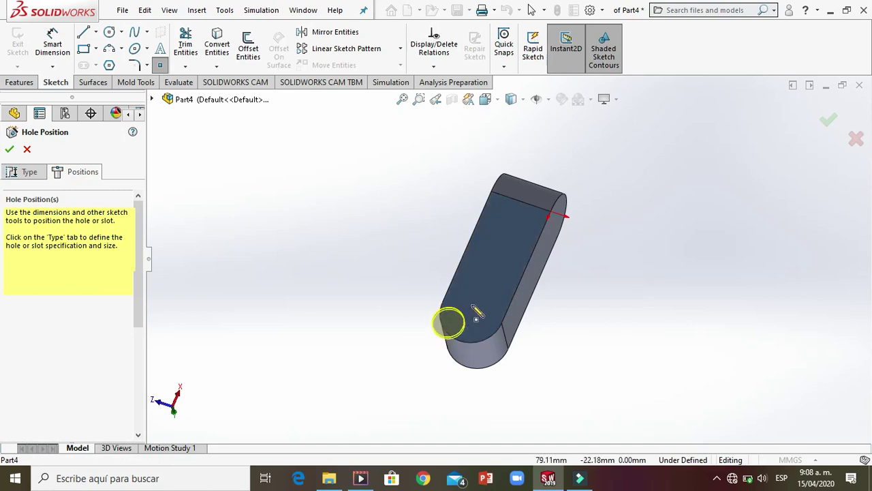
pyautogui.click(480, 289)
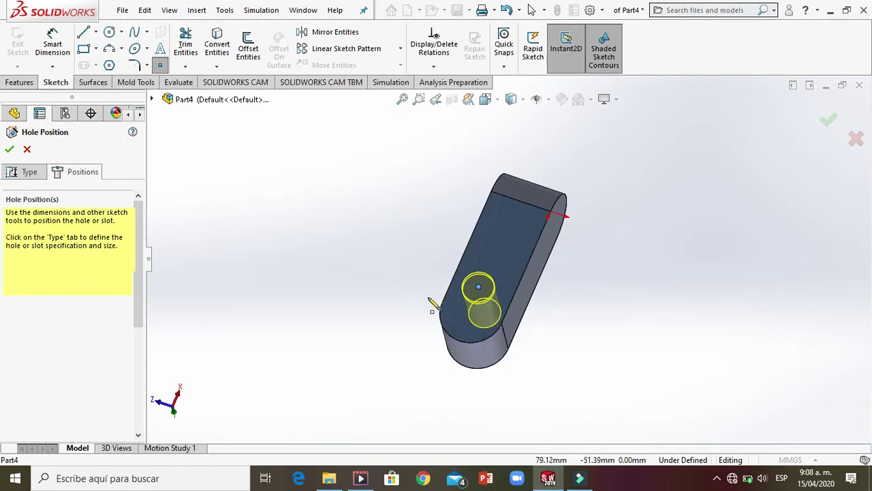
# Dimension the hole point 20 mm across the block's width from the corner vertex where the rounded end begins
pyautogui.rightClick(479, 289)
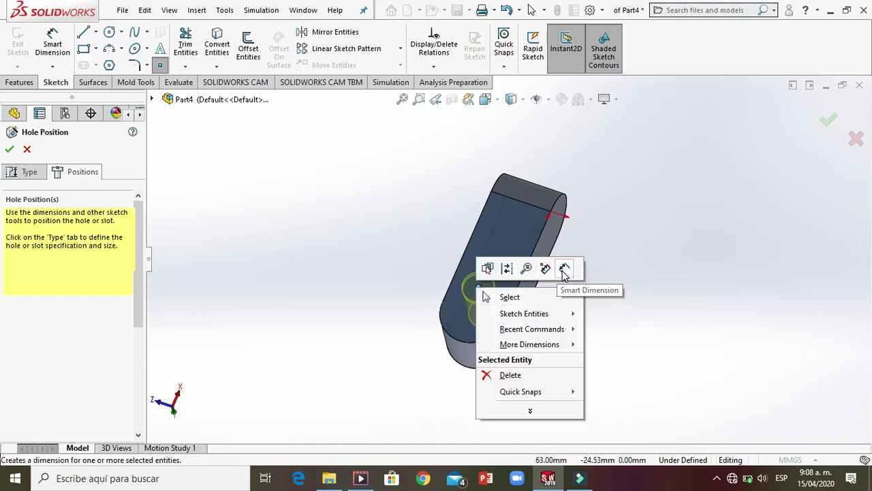
pyautogui.click(562, 270)
pyautogui.click(484, 292)
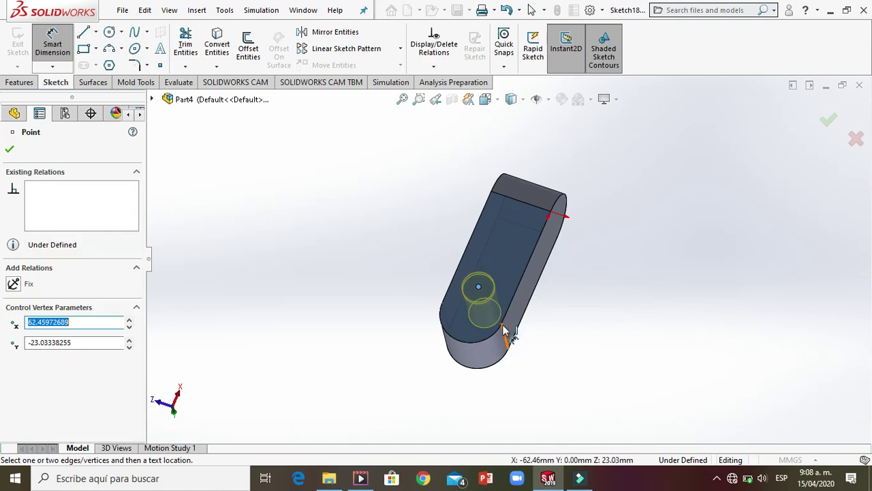
pyautogui.click(502, 324)
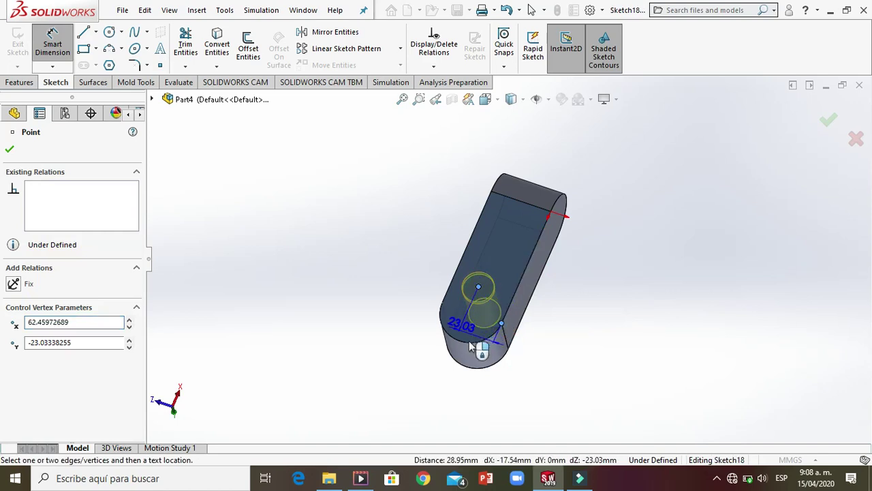
pyautogui.click(469, 370)
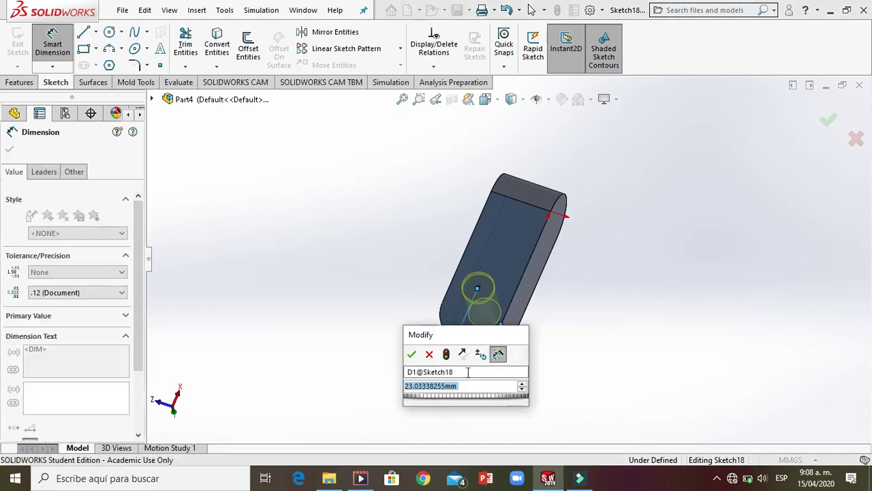
pyautogui.write('20')
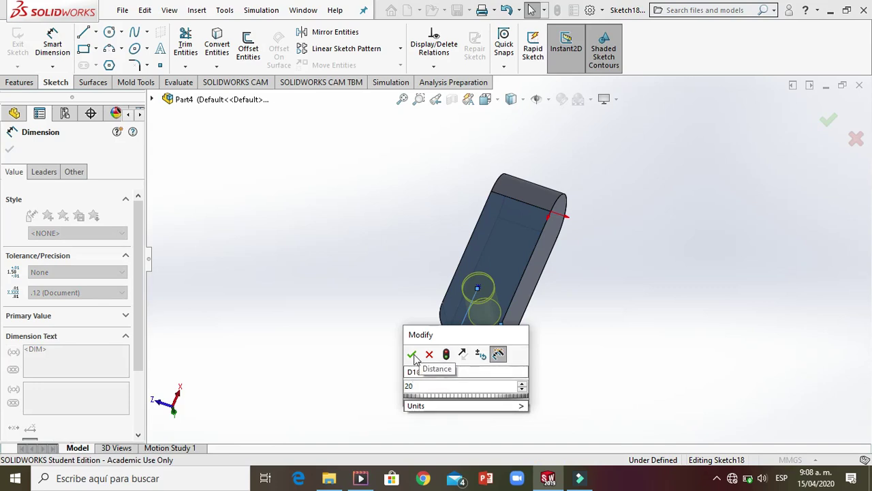
pyautogui.click(412, 354)
pyautogui.scroll(-3, 496, 335)
pyautogui.moveTo(496, 336); pyautogui.dragTo(469, 356, button='middle')
pyautogui.scroll(-3, 451, 360)
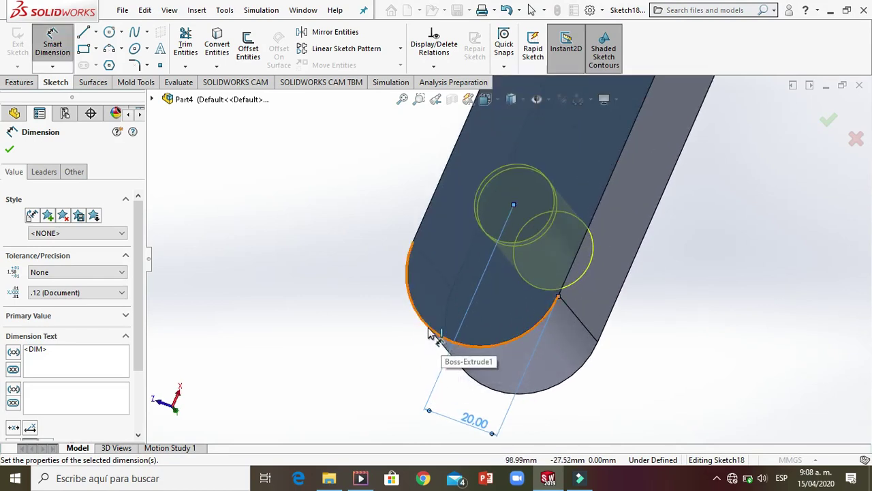
pyautogui.press('Escape')
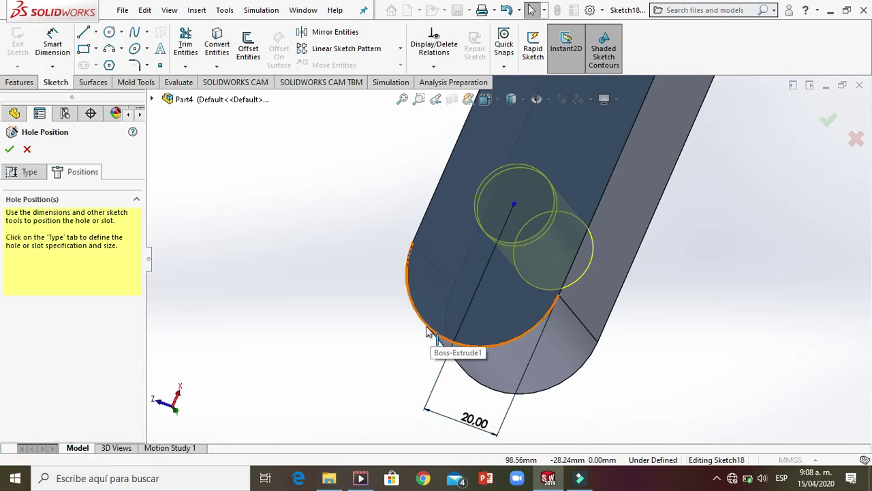
# Add a Concentric relation between the hole point and the arc edge of the full round fillet end
pyautogui.click(514, 204)
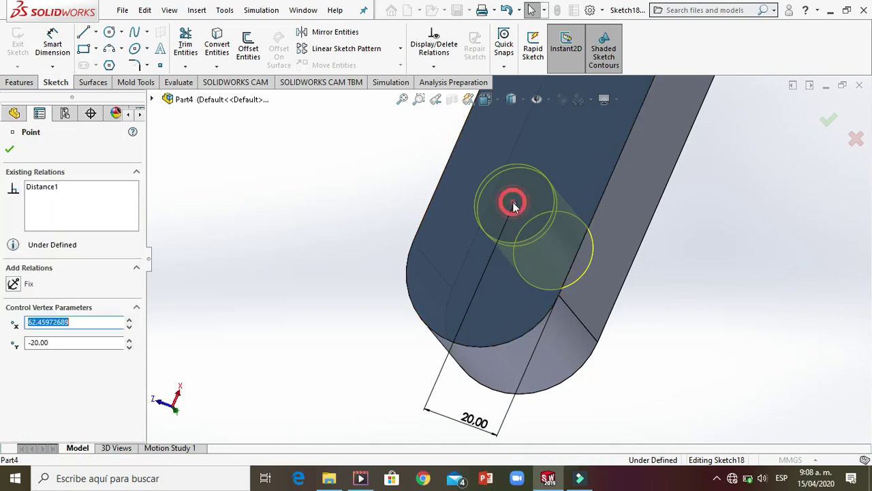
pyautogui.rightClick(424, 328)
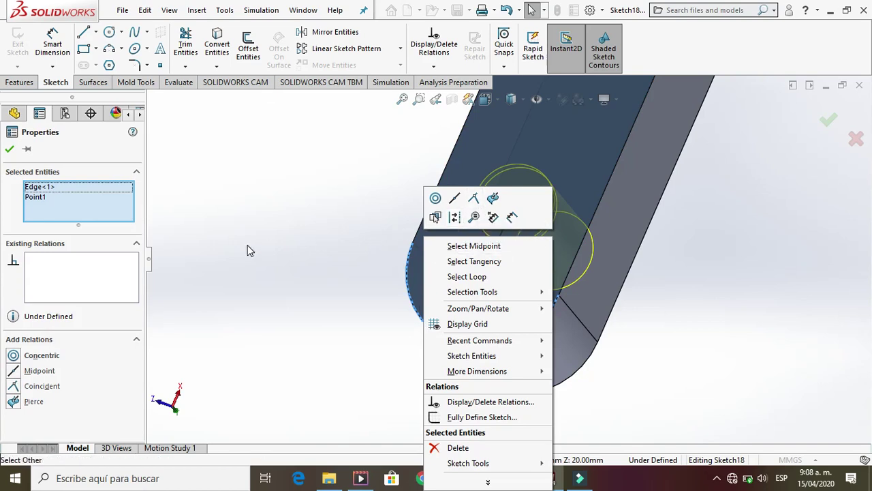
pyautogui.click(436, 198)
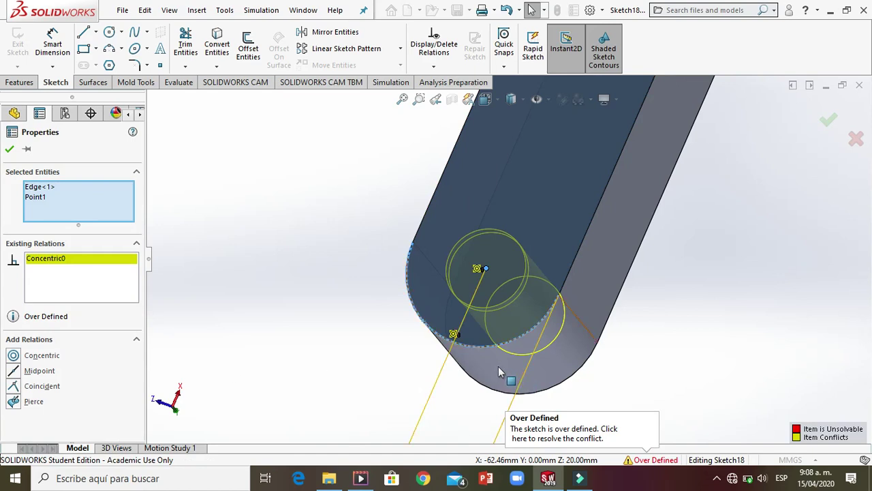
# Delete the Concentric relation between the hole point and the end's arc edge and accept the change
pyautogui.click(59, 264)
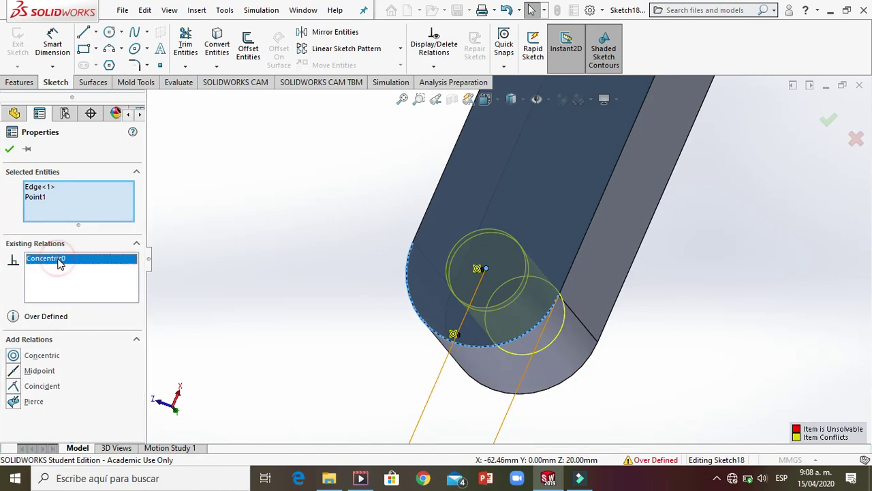
pyautogui.press('Delete')
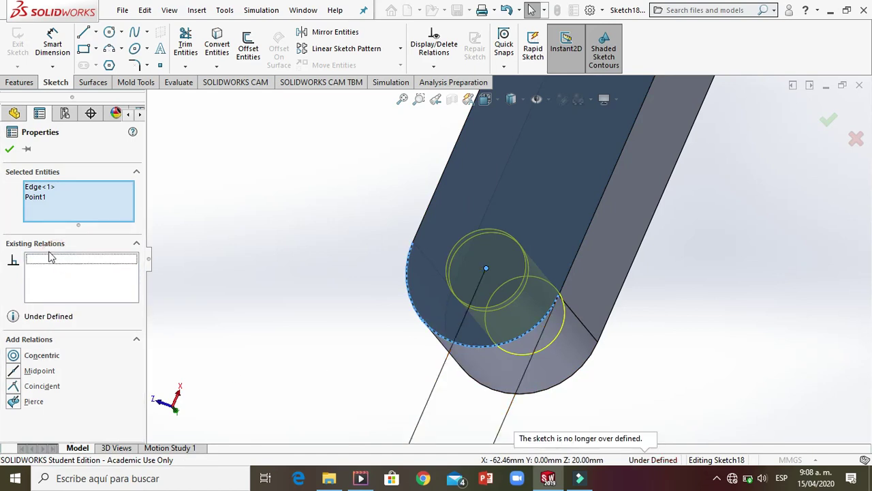
pyautogui.click(9, 148)
# Try to dimension the distance between the hole point and the rounded end's arc edge
pyautogui.click(52, 42)
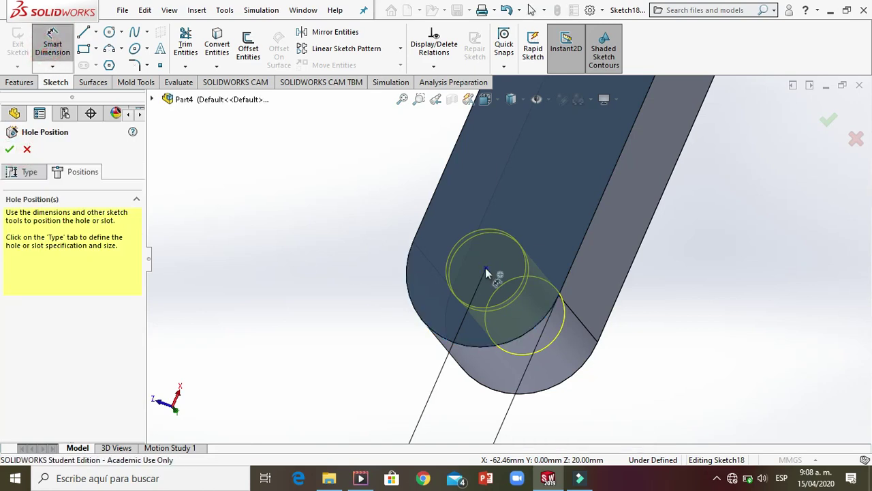
pyautogui.click(486, 270)
pyautogui.click(468, 346)
pyautogui.press('Escape')
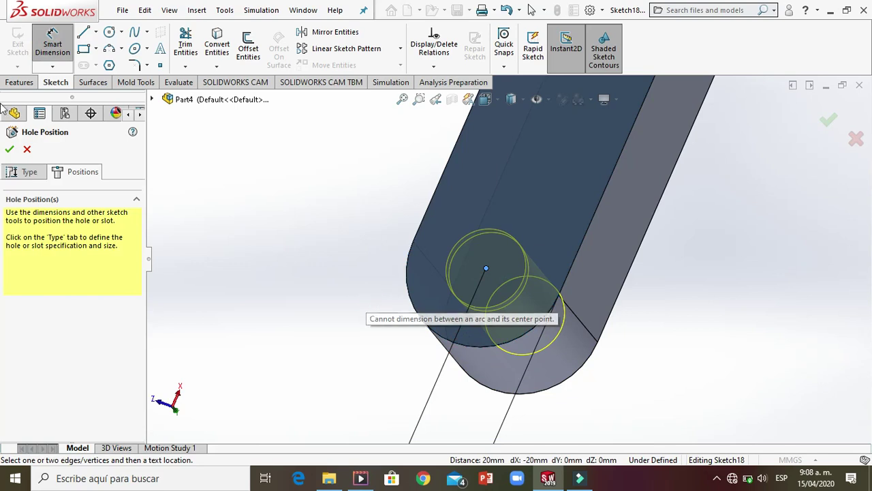
pyautogui.click(54, 44)
pyautogui.click(57, 46)
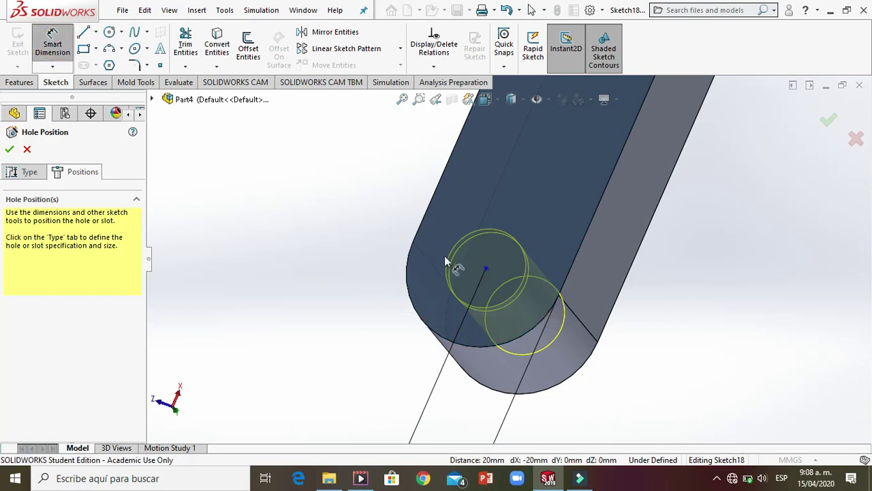
pyautogui.click(486, 270)
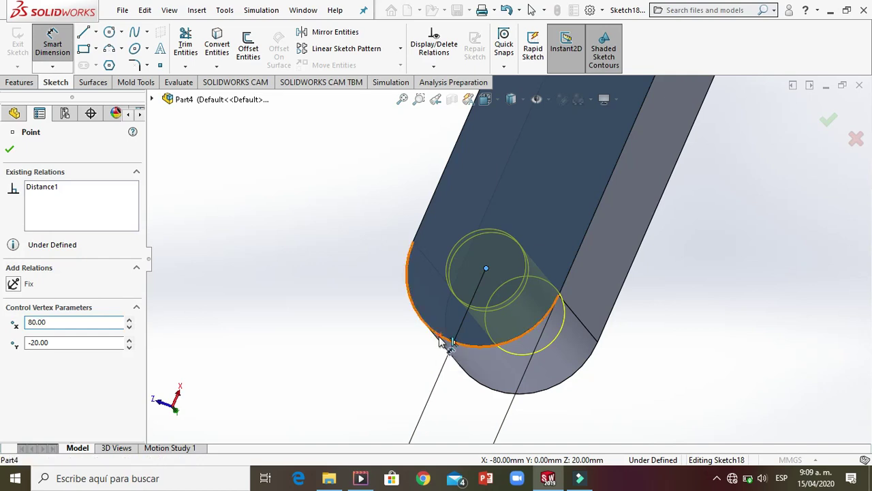
pyautogui.click(440, 335)
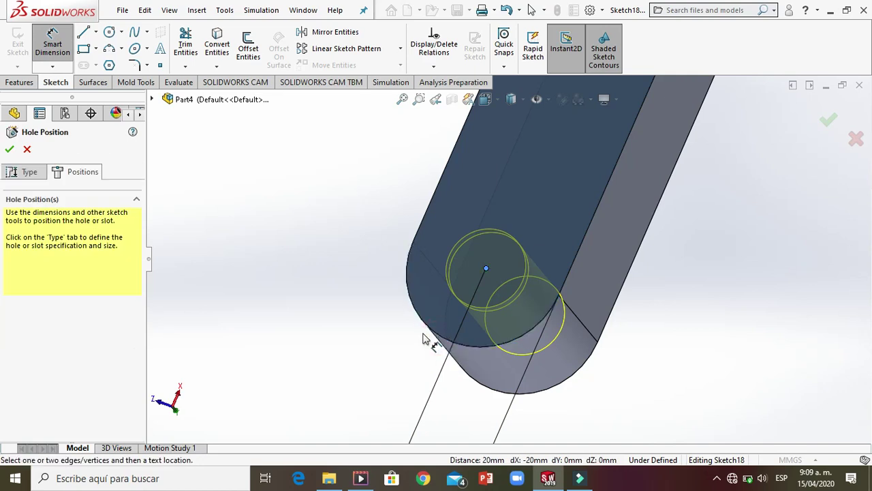
# Create the Ø20.0 mm dowel hole at its current position
pyautogui.click(9, 150)
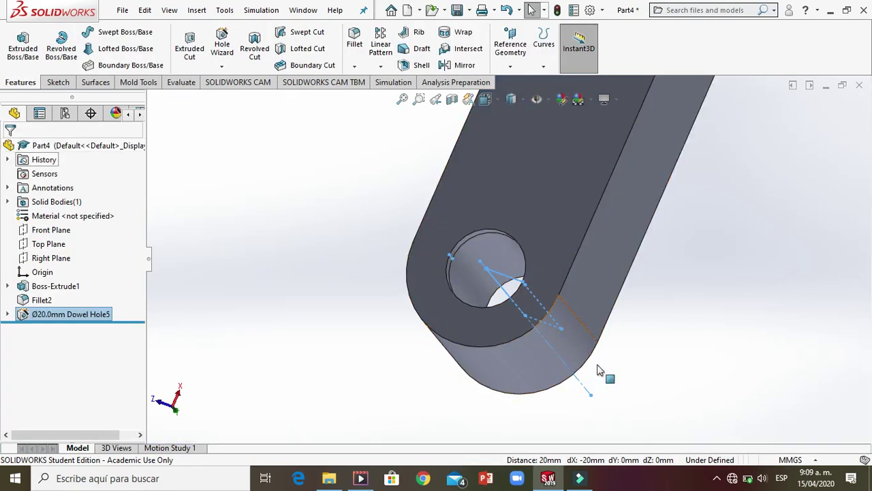
# Inspect the dowel hole and the block's rounded ends from several angles
pyautogui.scroll(3, 522, 314)
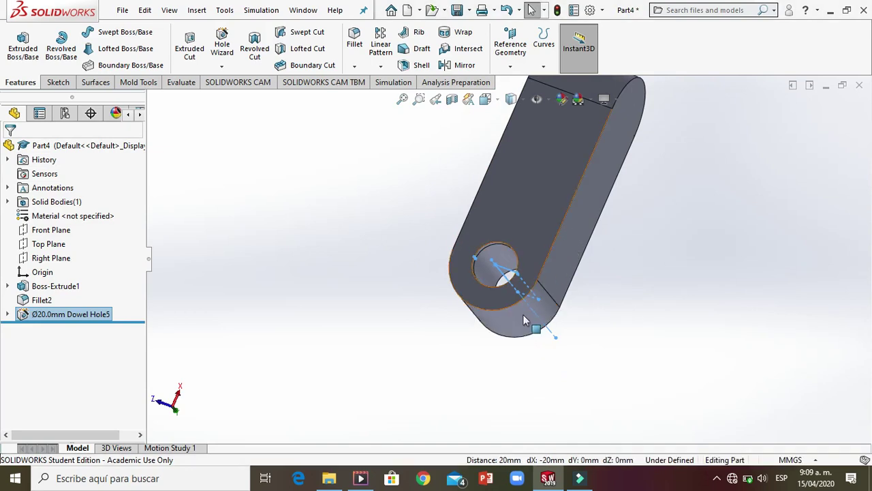
pyautogui.scroll(1, 523, 314)
pyautogui.moveTo(522, 321); pyautogui.dragTo(432, 214, button='middle')
pyautogui.click(417, 197)
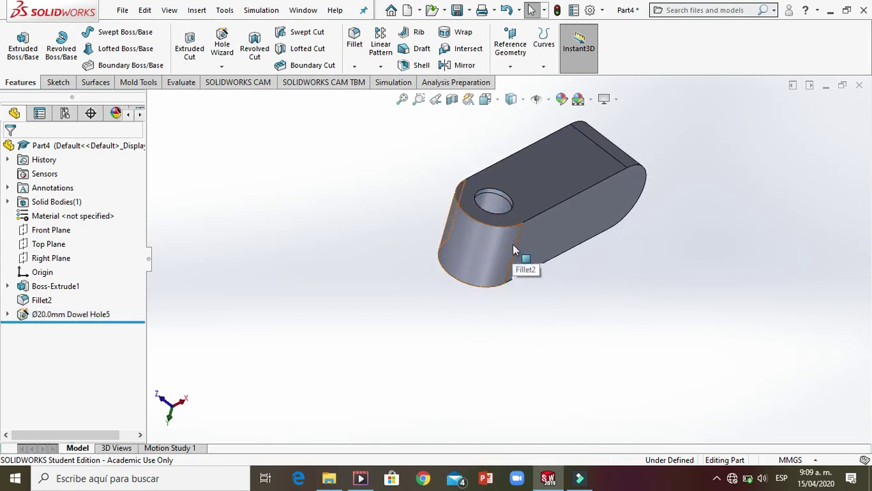
pyautogui.moveTo(514, 249); pyautogui.dragTo(543, 314, button='middle')
pyautogui.click(606, 260)
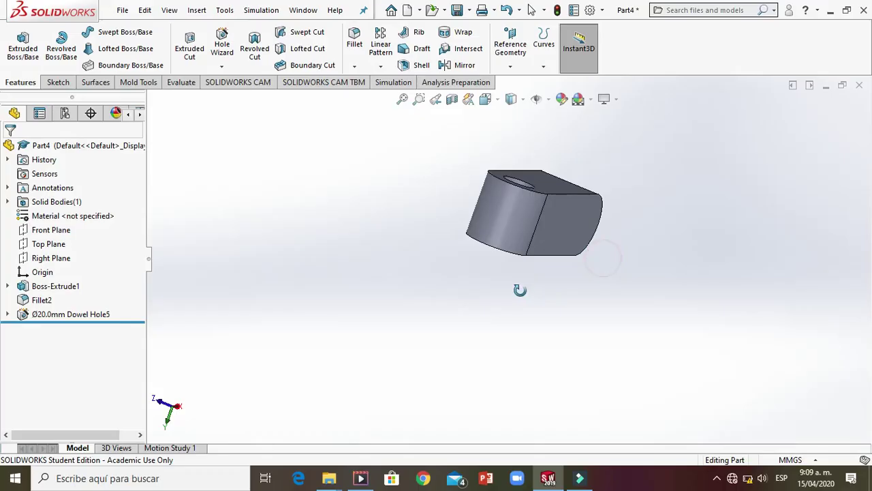
pyautogui.moveTo(510, 281); pyautogui.dragTo(497, 293, button='middle')
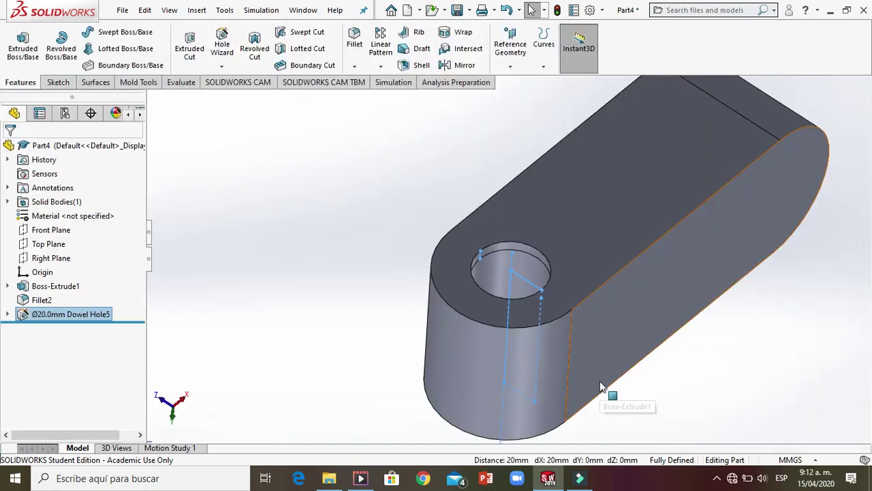
# Set the block's extrusion depth to 80 mm
pyautogui.click(562, 252)
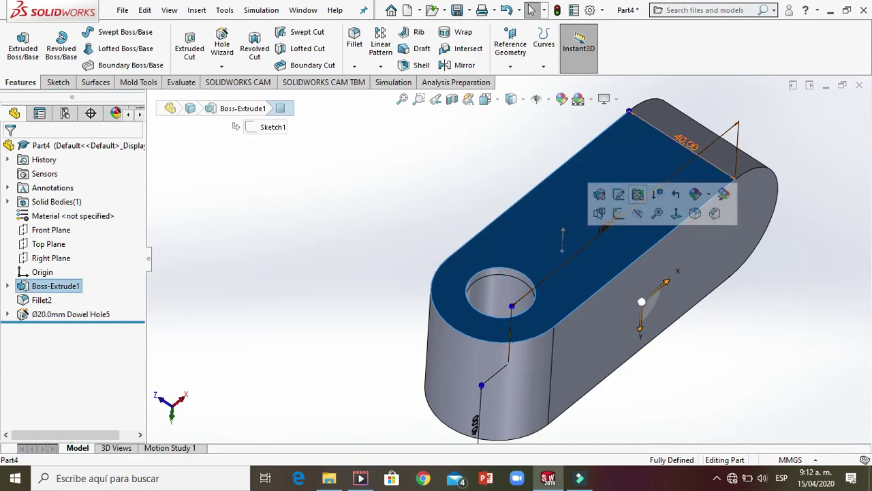
pyautogui.doubleClick(685, 146)
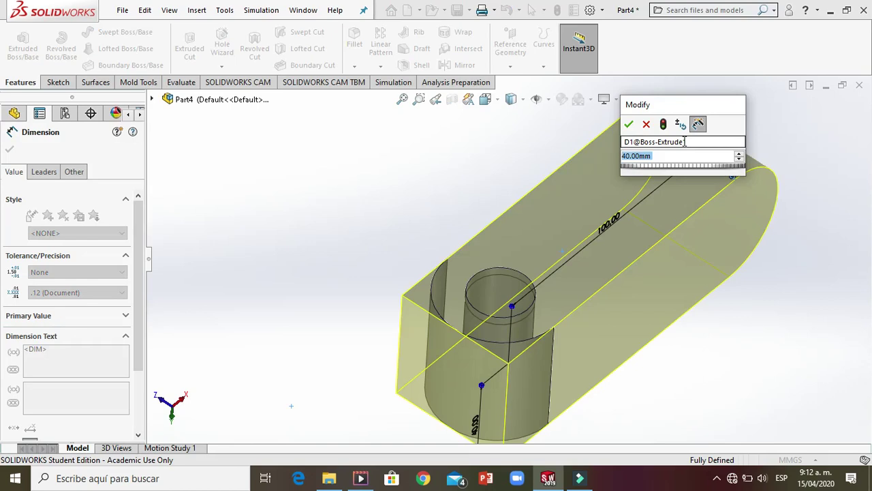
pyautogui.write('80')
pyautogui.click(629, 127)
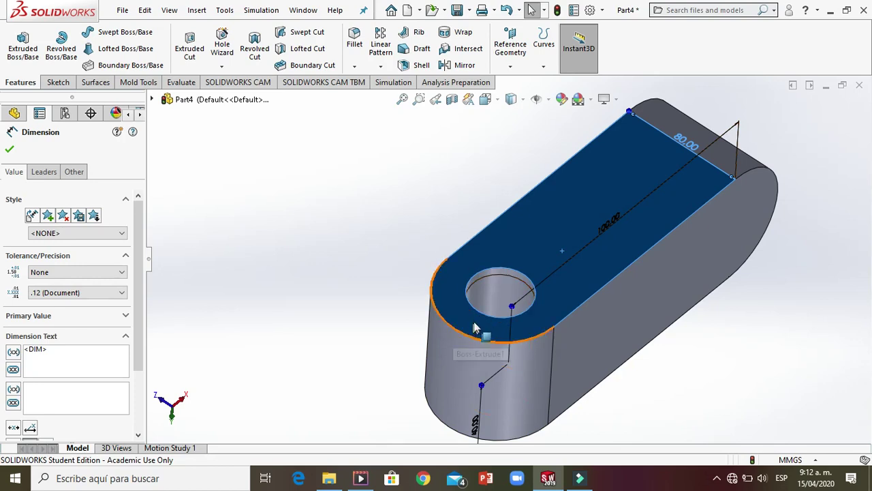
# Set the block's extrusion depth to 200 mm and close the dimension properties
pyautogui.doubleClick(685, 143)
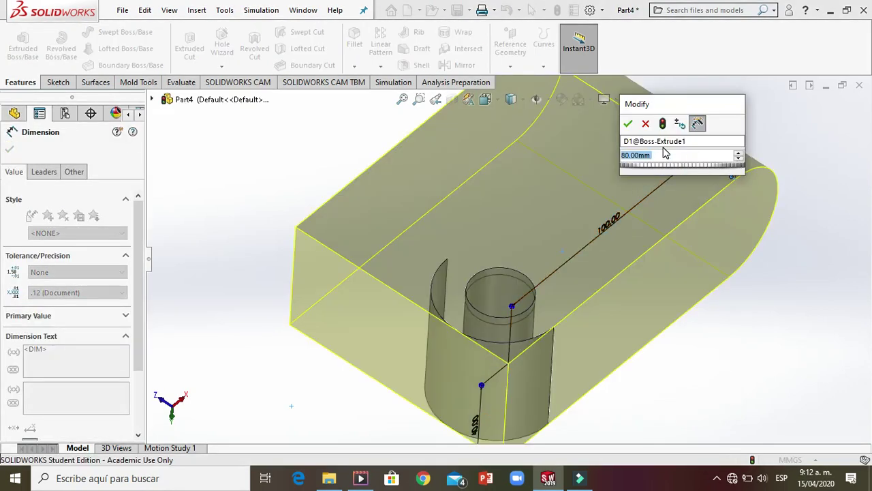
pyautogui.write('200')
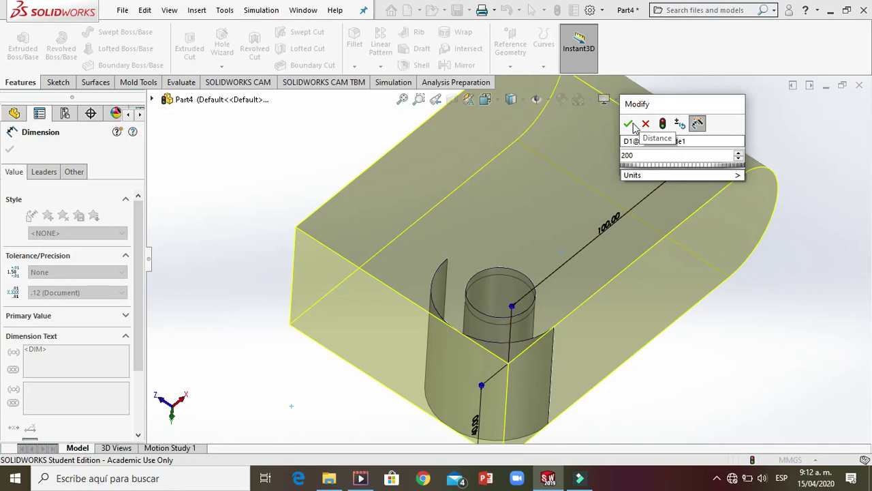
pyautogui.click(633, 124)
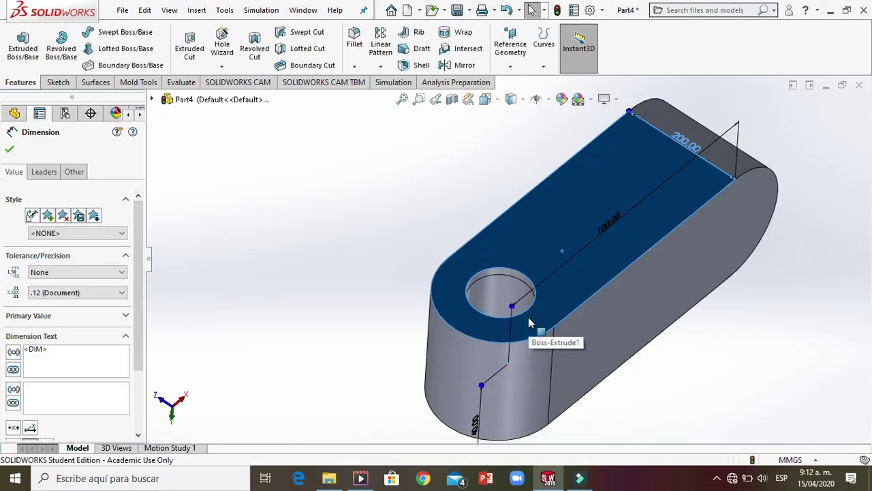
pyautogui.scroll(3, 535, 320)
pyautogui.moveTo(538, 325); pyautogui.dragTo(434, 358, button='middle')
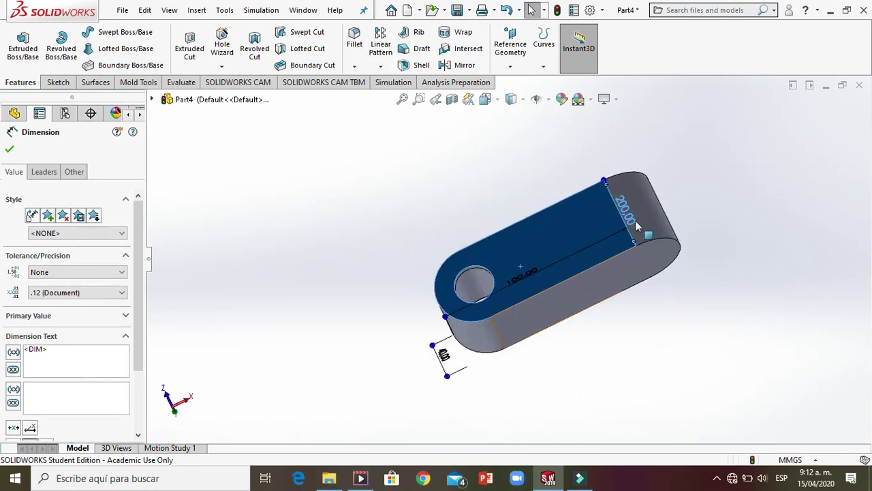
pyautogui.scroll(-3, 605, 239)
pyautogui.moveTo(595, 244); pyautogui.dragTo(619, 251, button='middle')
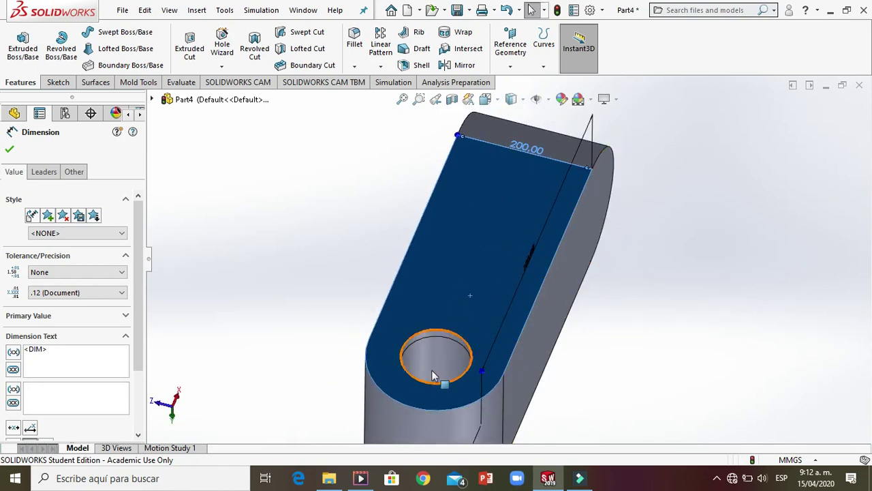
pyautogui.click(279, 259)
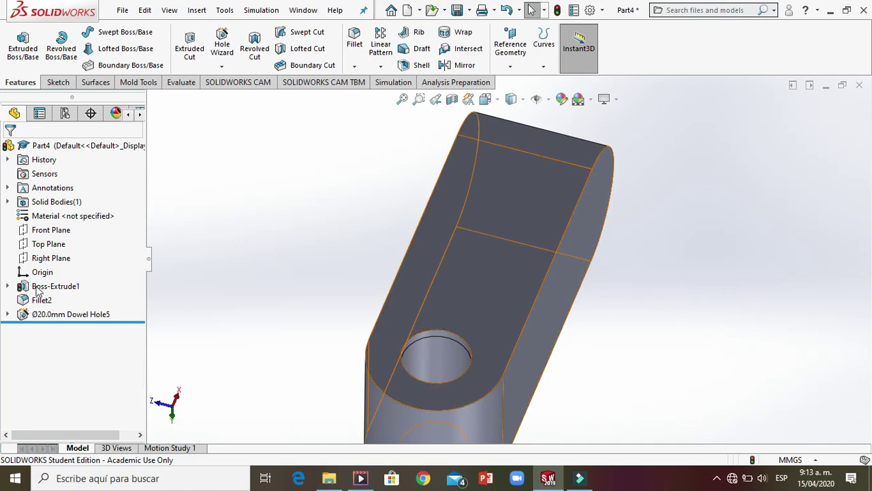
# Edit the Boss-Extrude1 feature to use the Mid Plane end condition and accept the change
pyautogui.rightClick(19, 289)
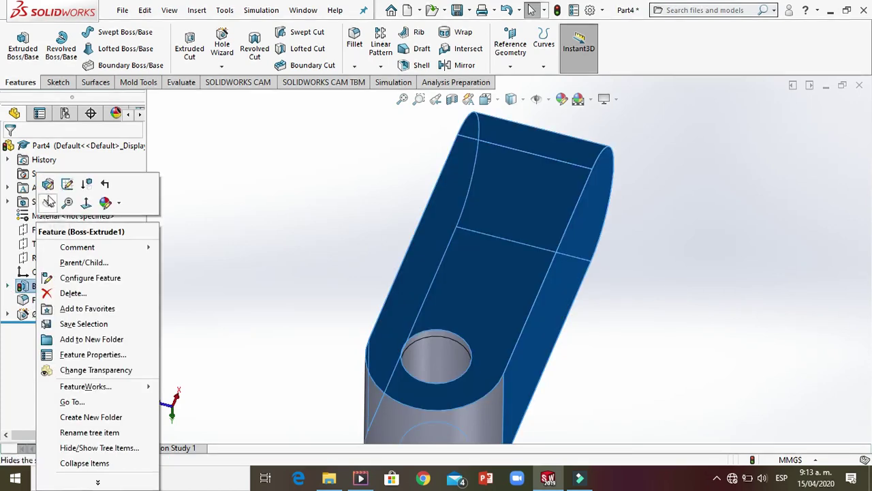
pyautogui.click(48, 185)
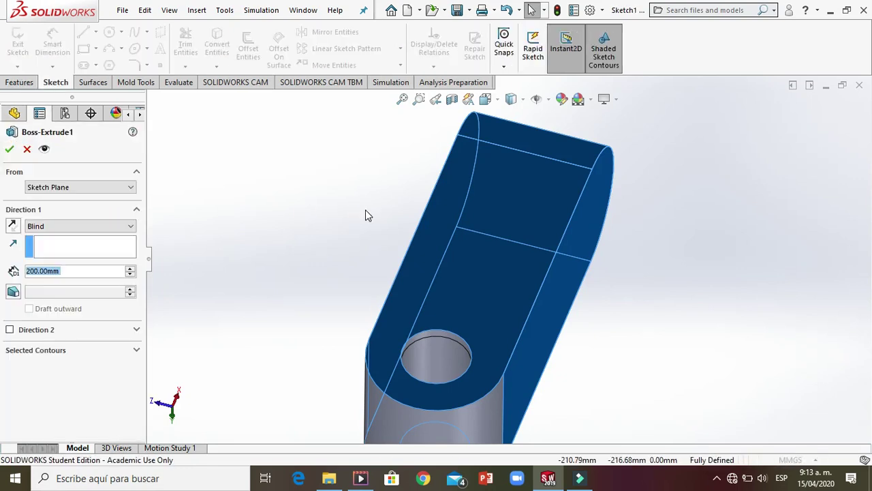
pyautogui.scroll(5, 437, 287)
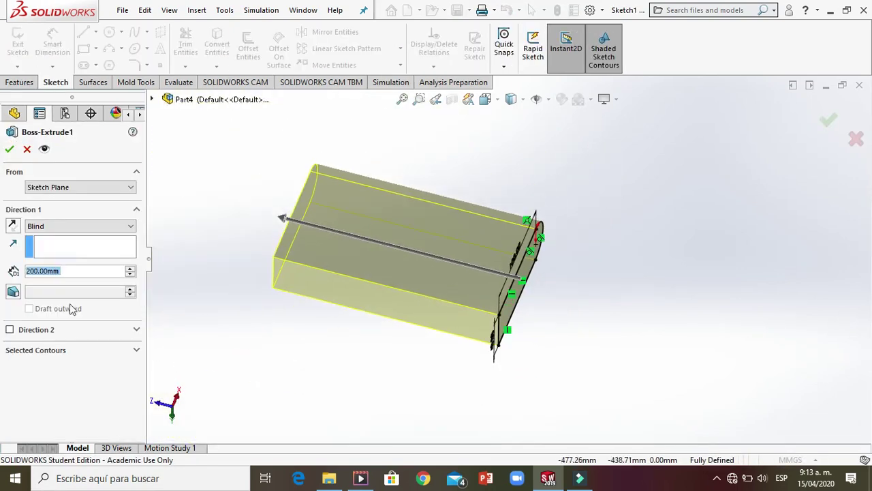
pyautogui.click(129, 227)
pyautogui.click(68, 279)
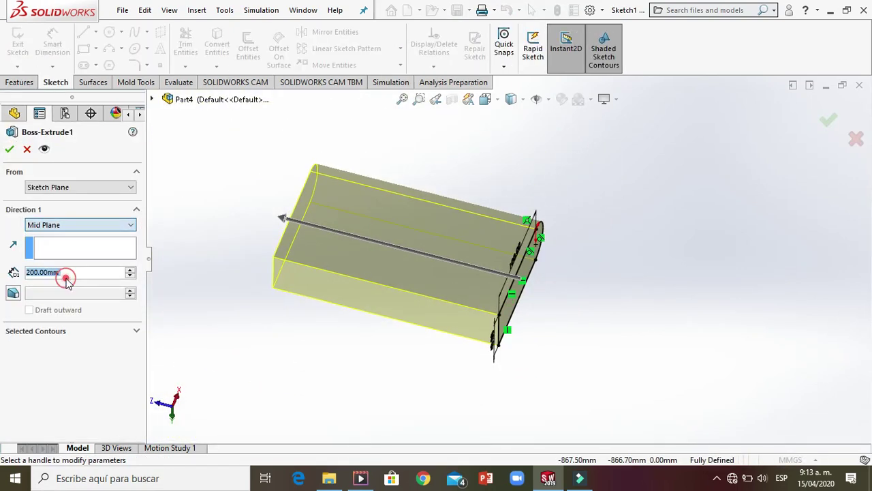
pyautogui.click(10, 148)
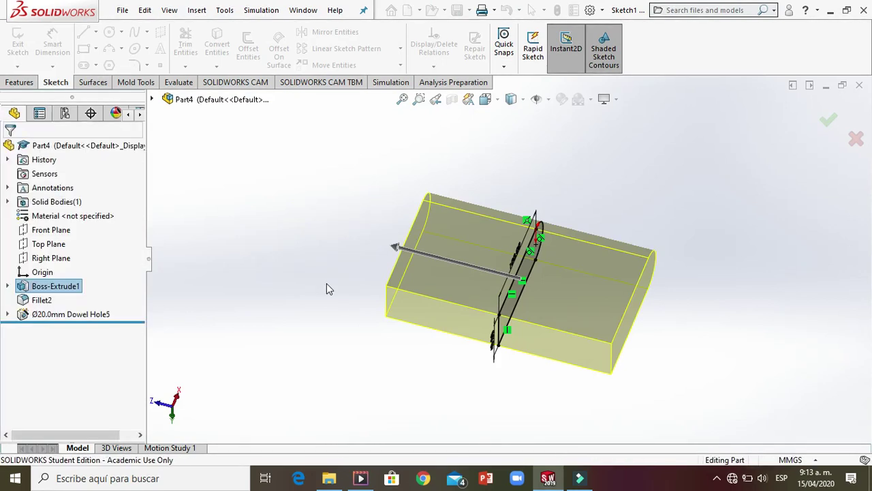
# Change the mid-plane extrusion's depth dimension to 80 mm on the model
pyautogui.moveTo(586, 272); pyautogui.dragTo(553, 349, button='middle')
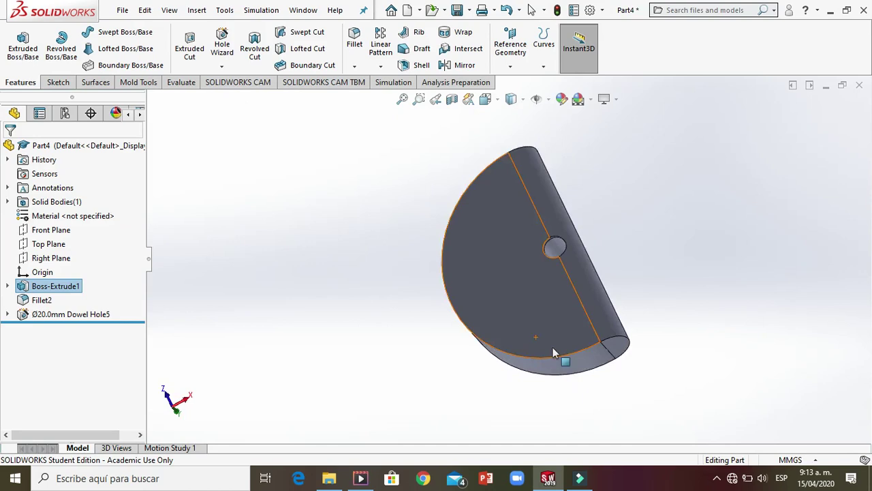
pyautogui.click(555, 275)
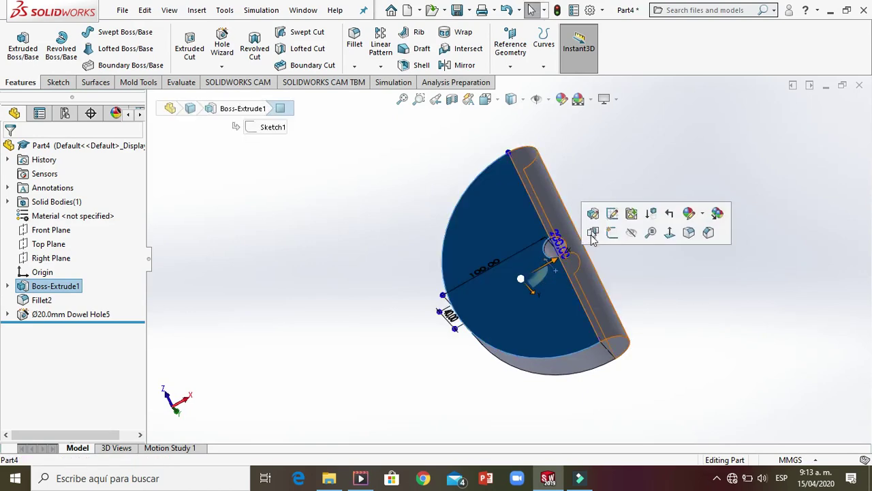
pyautogui.doubleClick(559, 251)
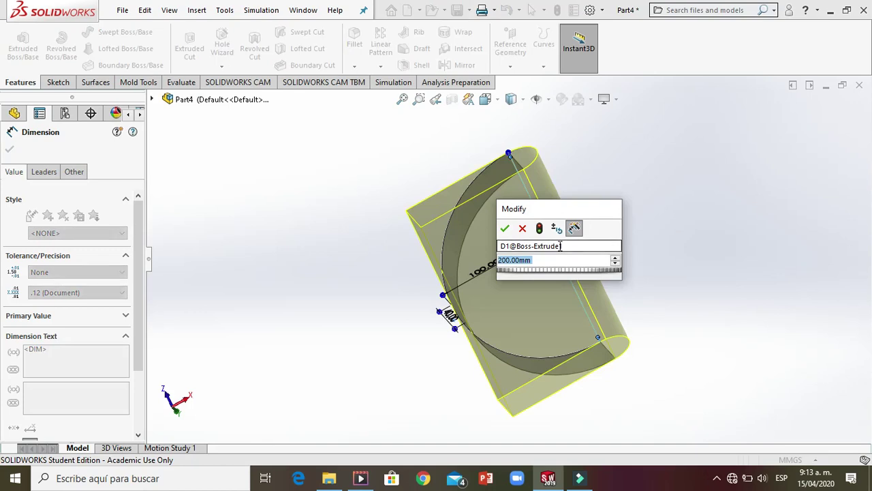
pyautogui.write('40')
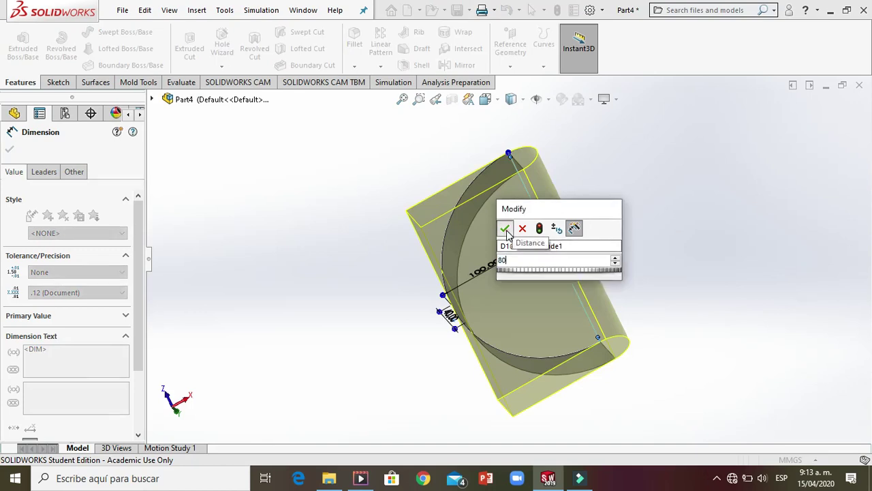
pyautogui.click(505, 228)
pyautogui.click(633, 268)
pyautogui.moveTo(648, 266); pyautogui.dragTo(684, 245, button='middle')
# Reopen the Boss-Extrude1 definition and accept it as is to rebuild the part
pyautogui.click(55, 287)
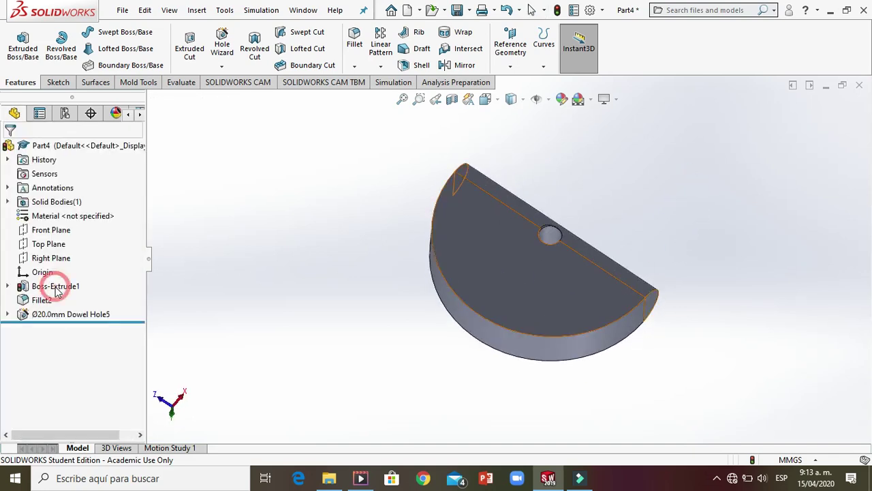
pyautogui.click(38, 288)
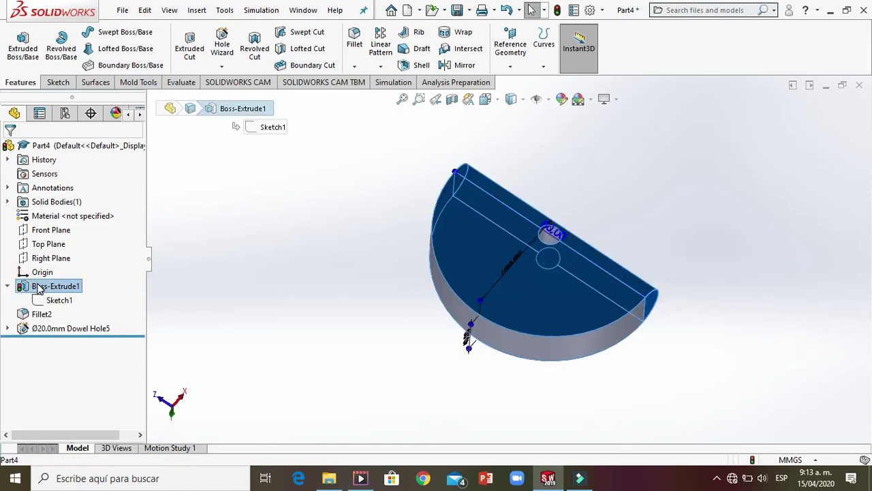
pyautogui.rightClick(38, 288)
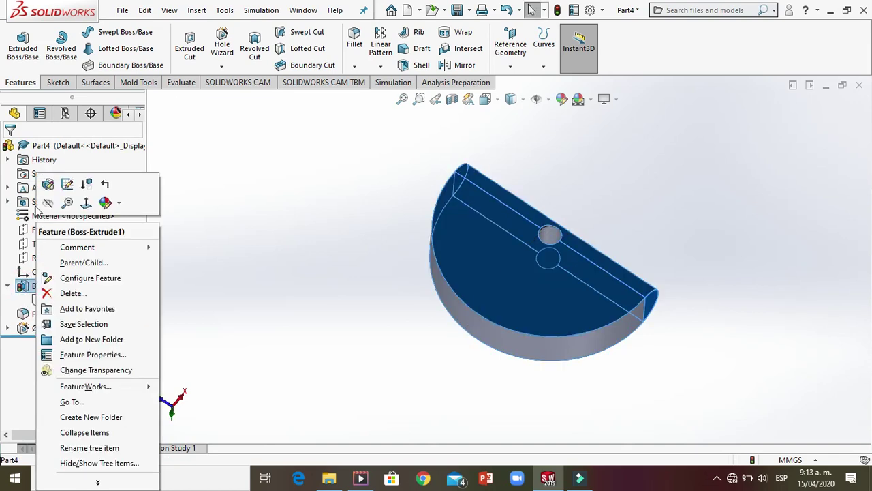
pyautogui.click(48, 184)
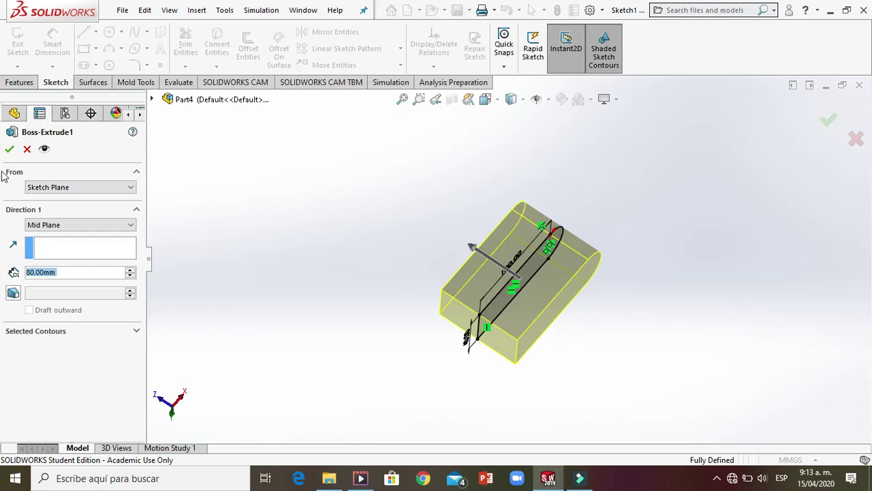
pyautogui.click(9, 150)
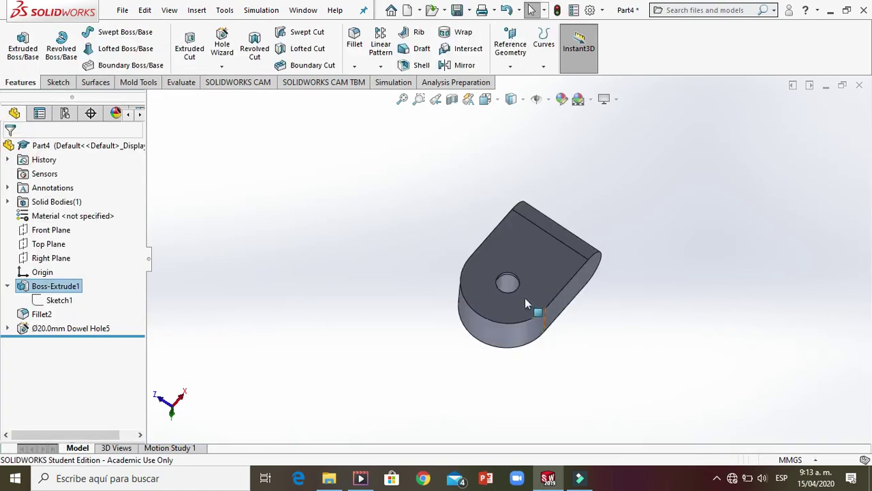
# Edit the Boss-Extrude1 feature to a mid-plane depth of 40 mm and accept it
pyautogui.moveTo(502, 266); pyautogui.dragTo(506, 368, button='middle')
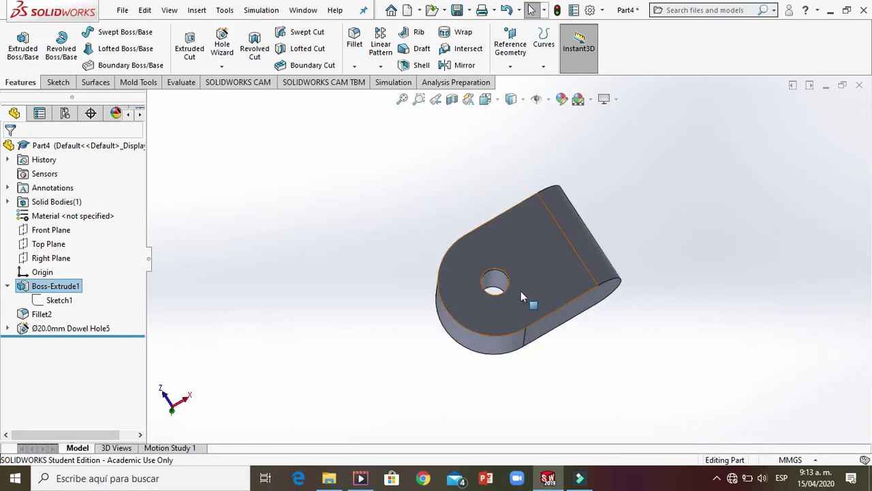
pyautogui.moveTo(519, 284); pyautogui.dragTo(534, 270, button='middle')
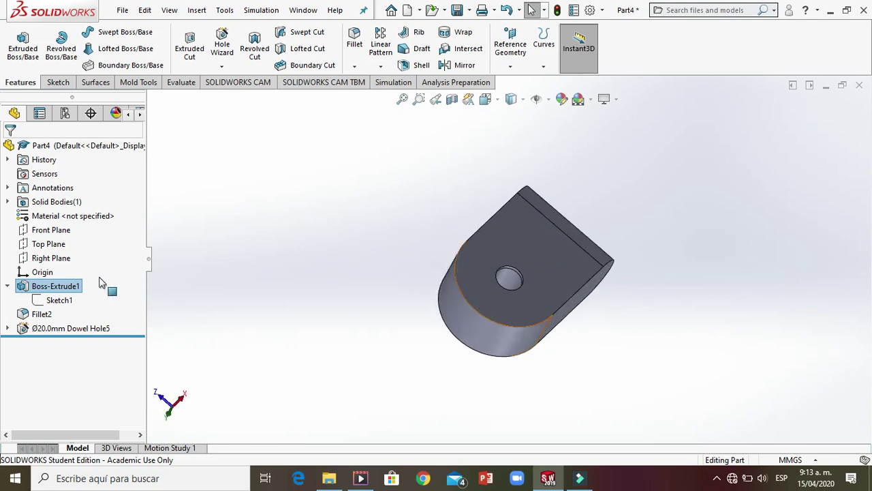
pyautogui.rightClick(26, 287)
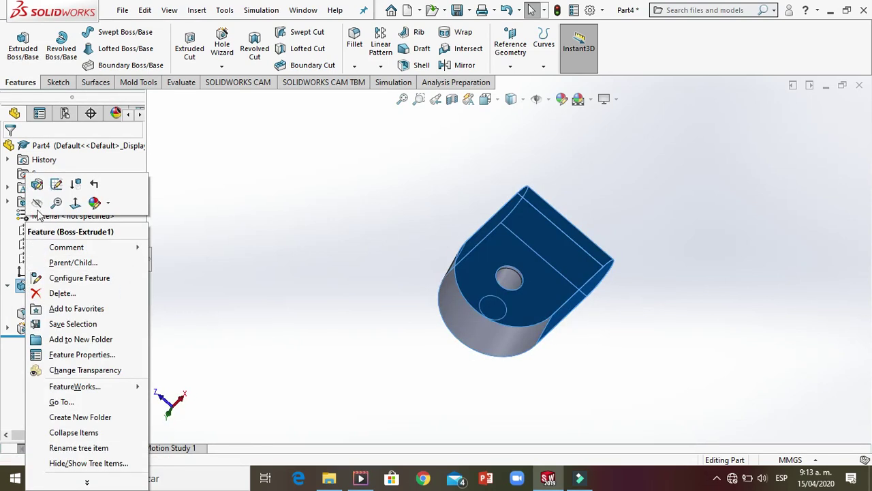
pyautogui.click(36, 182)
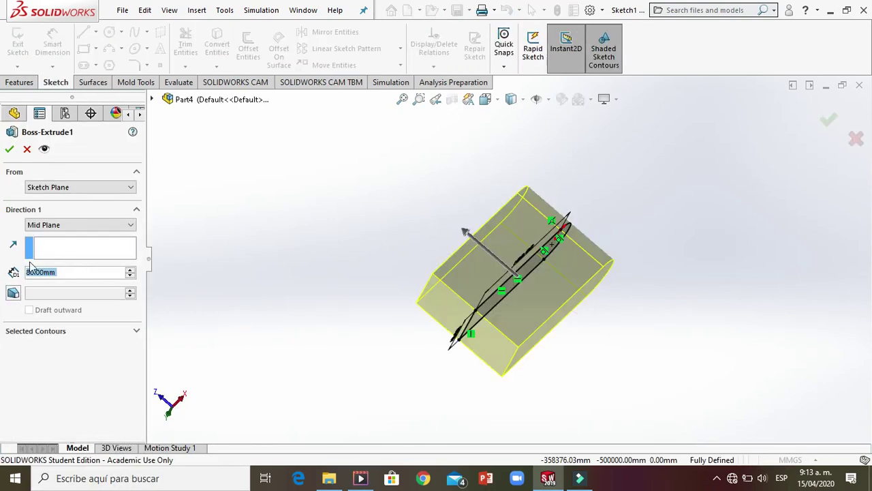
pyautogui.click(27, 272)
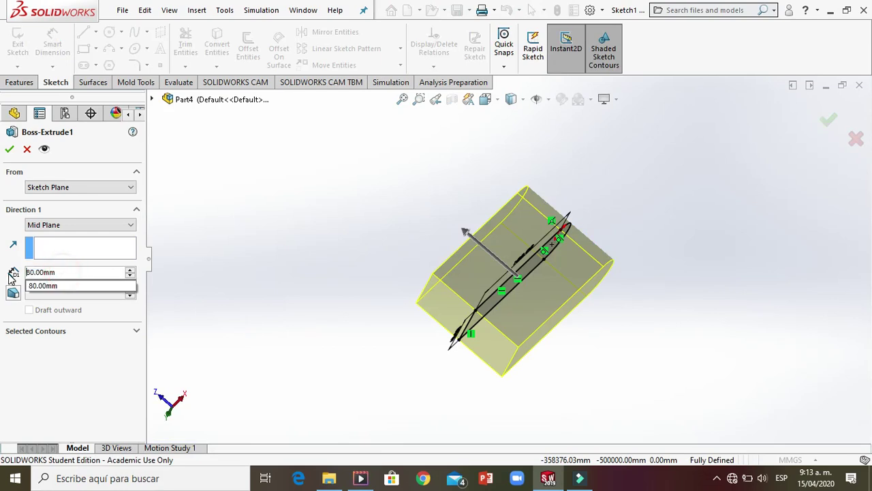
pyautogui.doubleClick(59, 272)
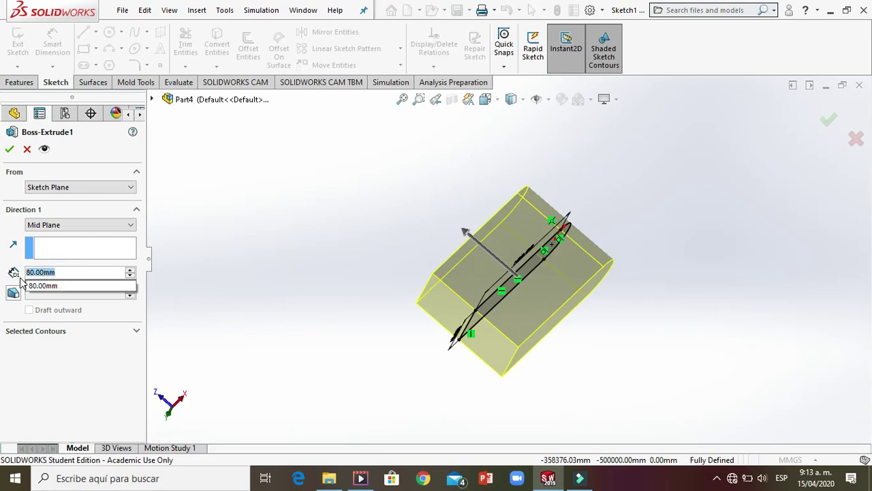
pyautogui.write('40')
pyautogui.press('Return')
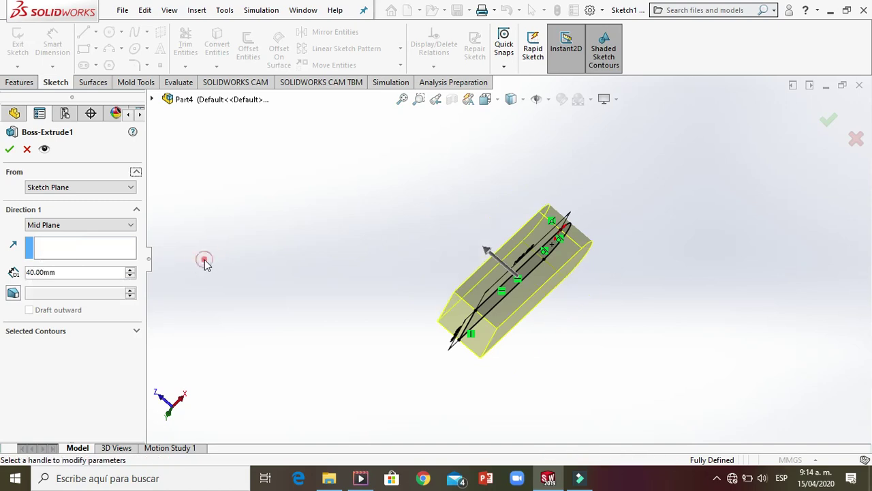
pyautogui.click(10, 149)
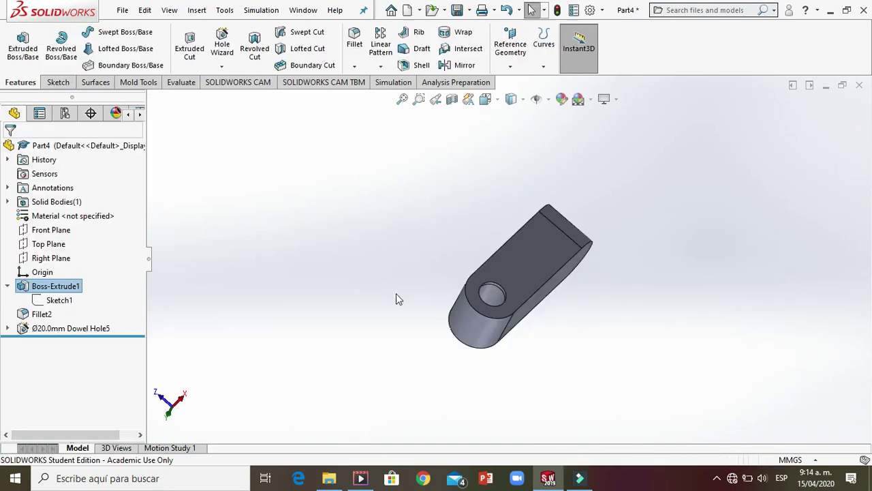
pyautogui.scroll(-2, 502, 297)
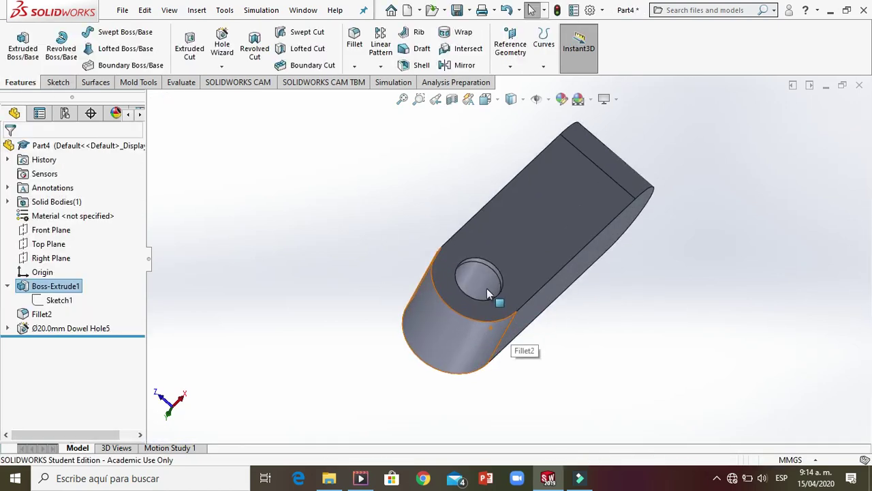
pyautogui.scroll(-1, 486, 289)
pyautogui.moveTo(487, 288); pyautogui.dragTo(456, 262, button='middle')
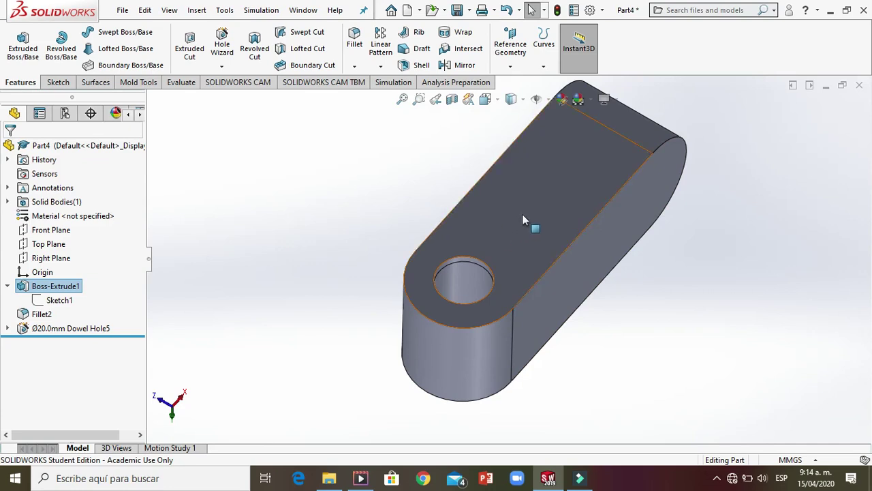
pyautogui.scroll(1, 525, 222)
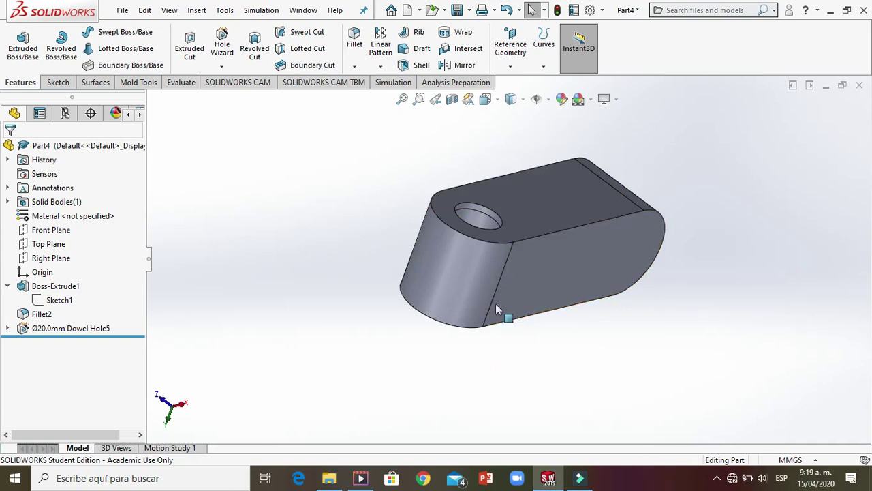
pyautogui.scroll(2, 498, 341)
pyautogui.scroll(-2, 513, 290)
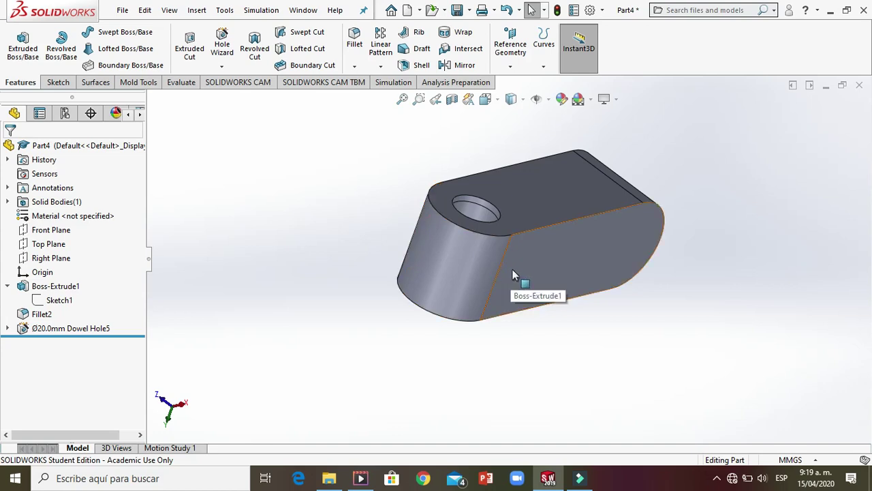
# Start a Shell feature on the block and set its wall thickness to 1 mm
pyautogui.click(421, 65)
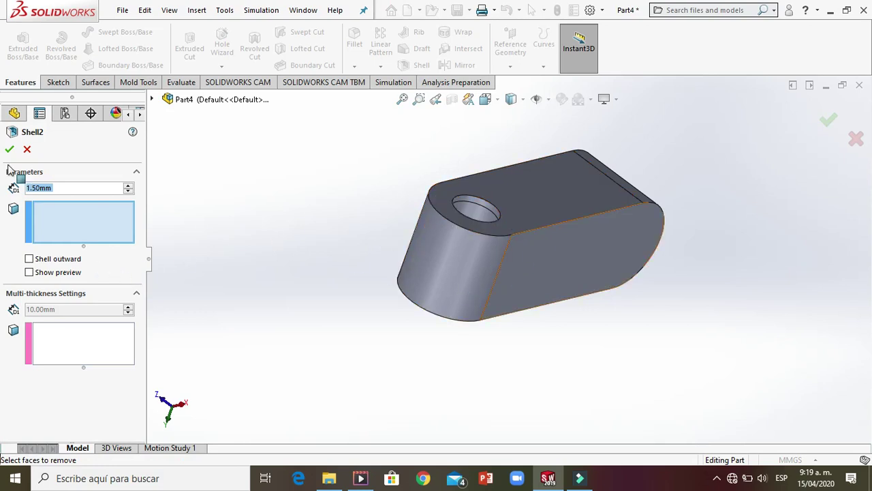
pyautogui.click(75, 187)
pyautogui.click(58, 188)
pyautogui.moveTo(55, 188); pyautogui.dragTo(24, 188)
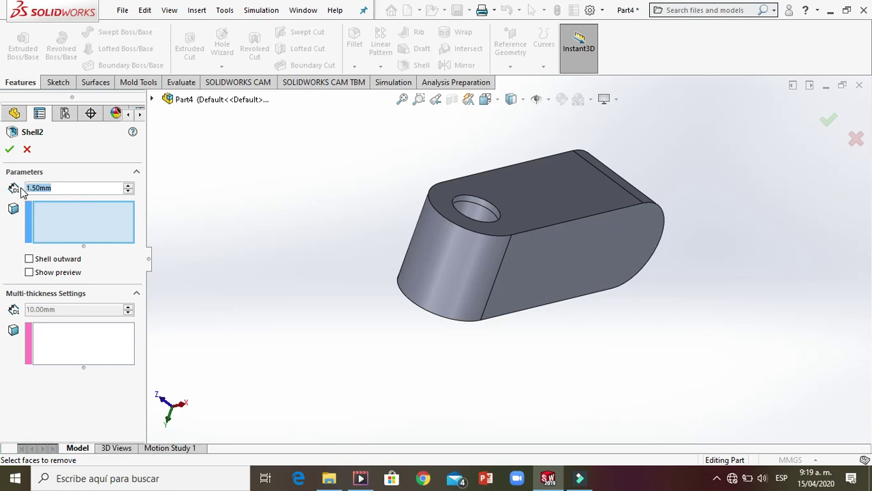
pyautogui.write('1')
pyautogui.press('Return')
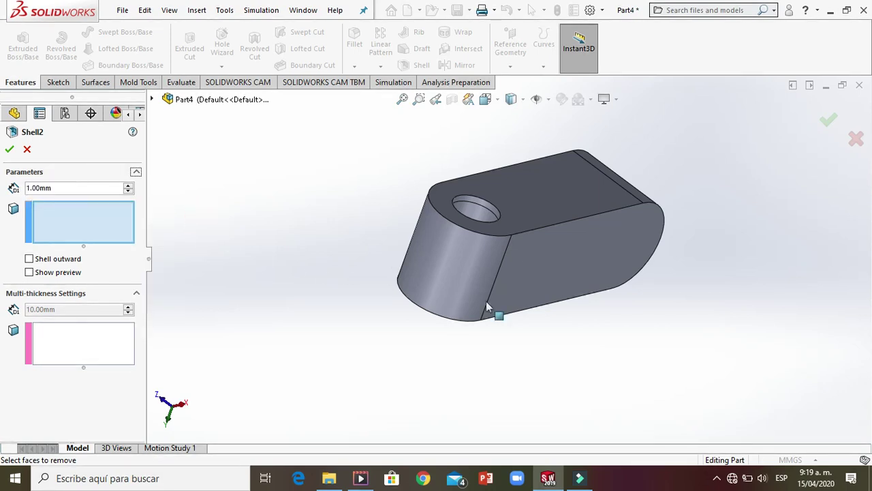
# Choose both flat side faces and the rounded end face around the hole as the faces to remove, and accept the shell
pyautogui.click(527, 265)
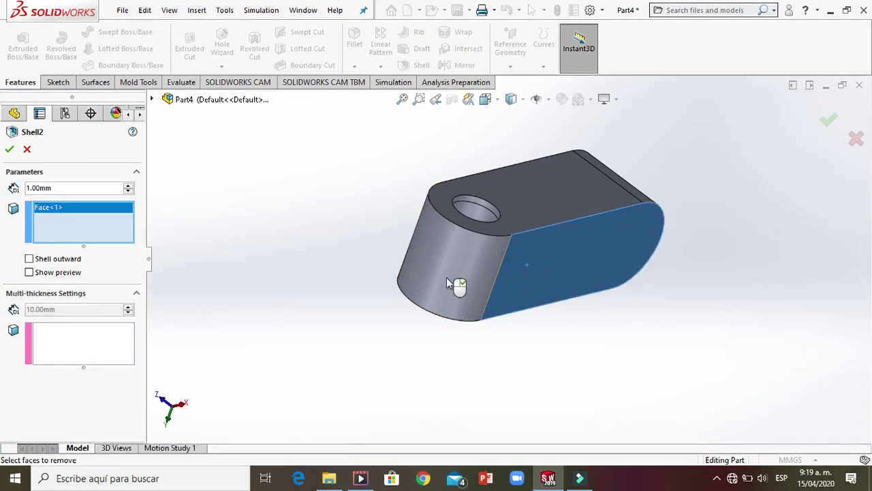
pyautogui.click(411, 285)
pyautogui.moveTo(411, 285); pyautogui.dragTo(452, 413, button='middle')
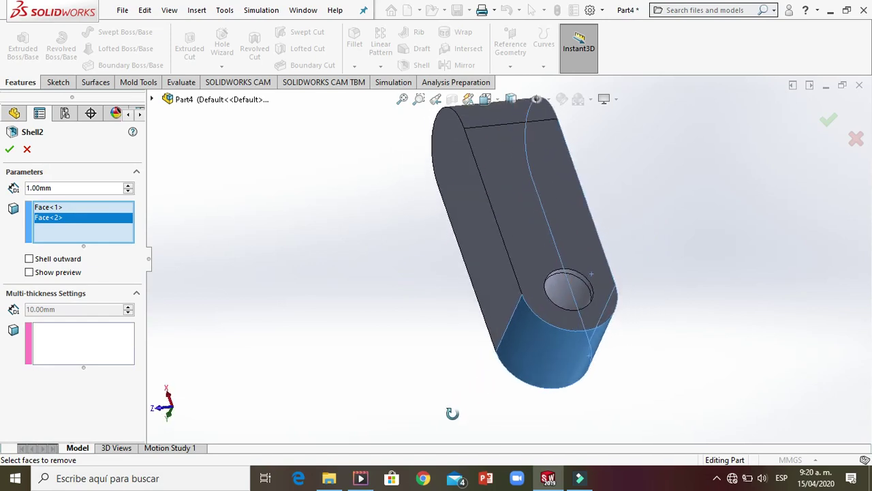
pyautogui.click(483, 232)
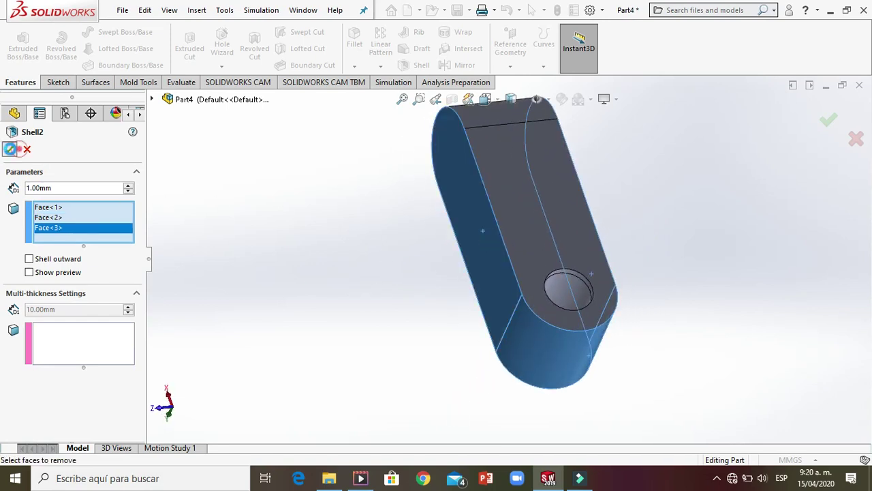
pyautogui.click(10, 150)
pyautogui.moveTo(356, 265); pyautogui.dragTo(301, 356, button='middle')
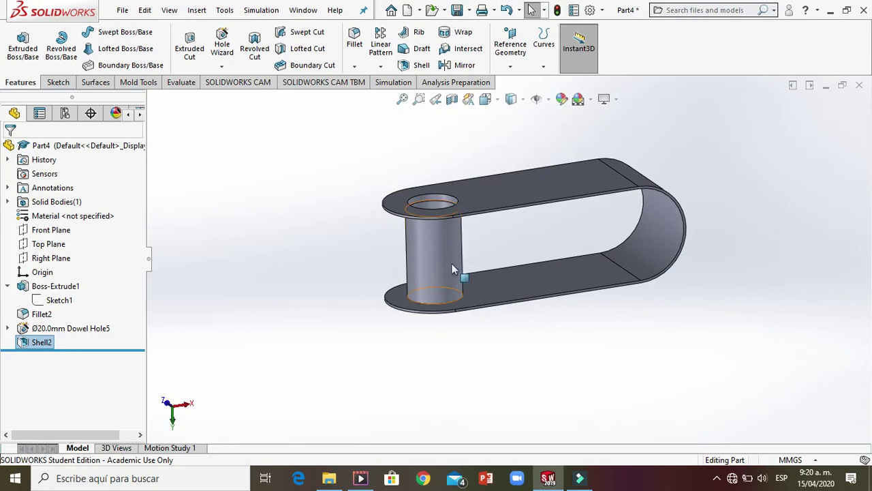
pyautogui.scroll(-3, 587, 211)
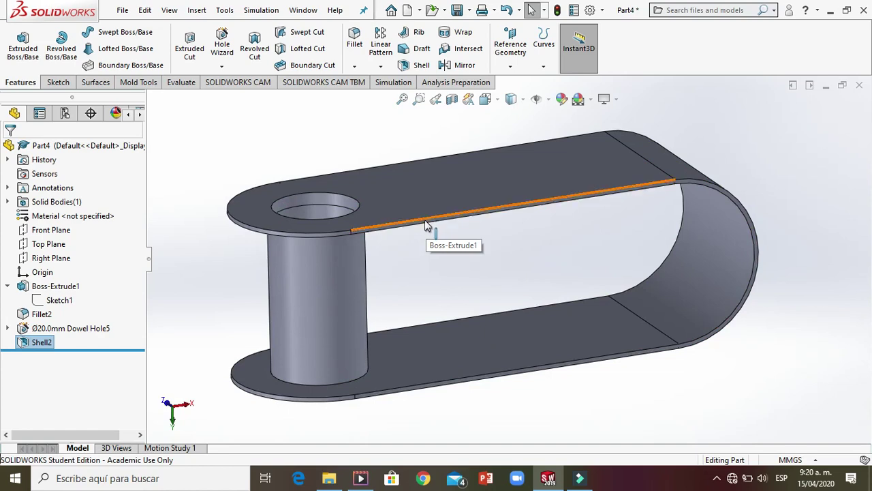
pyautogui.scroll(-3, 426, 228)
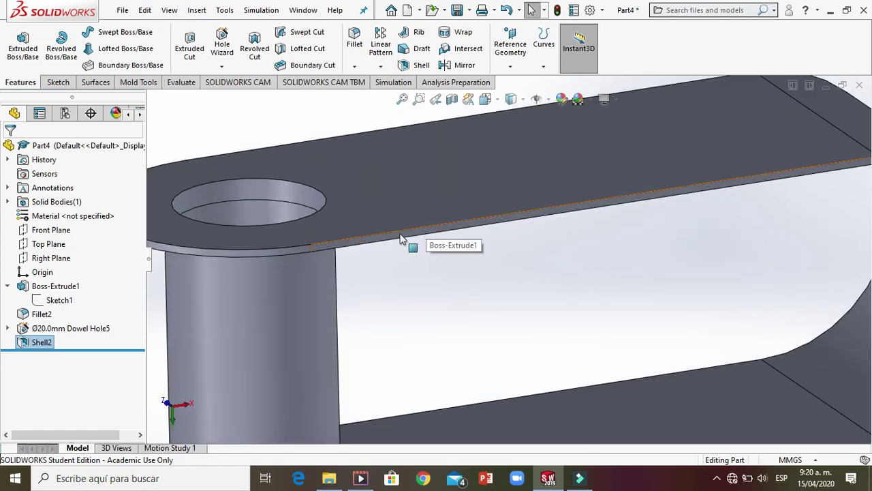
pyautogui.click(412, 243)
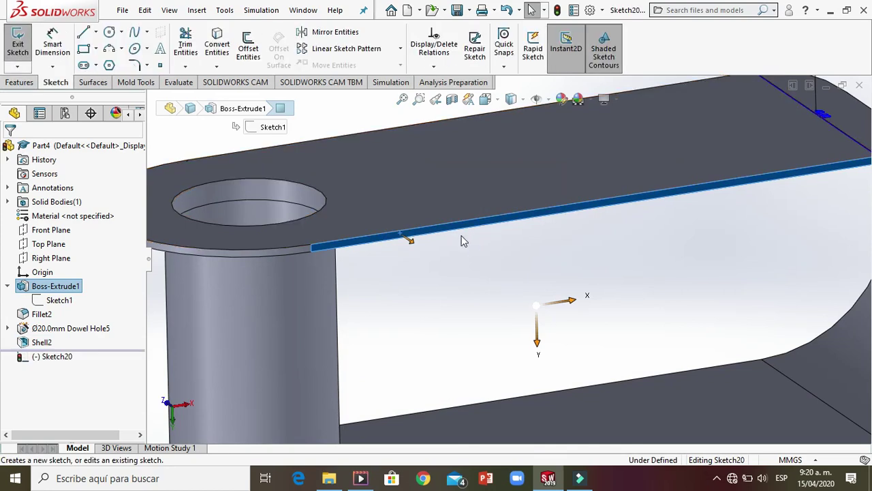
pyautogui.scroll(4, 461, 241)
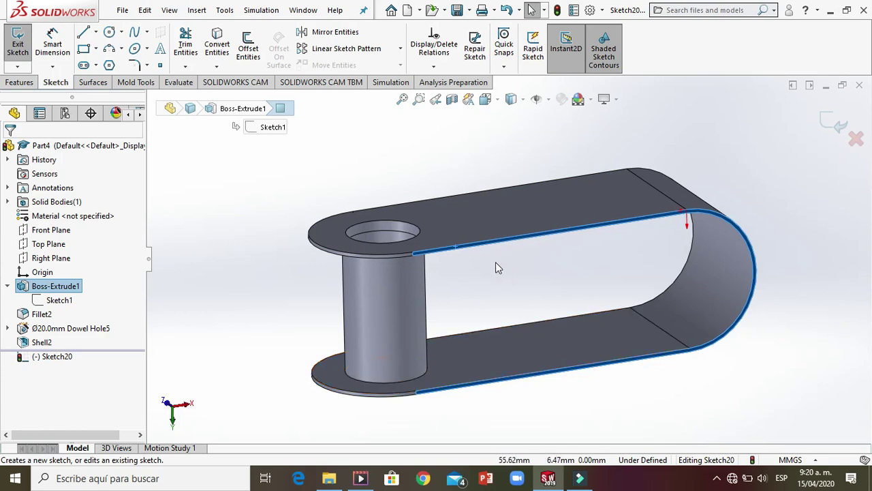
pyautogui.click(829, 127)
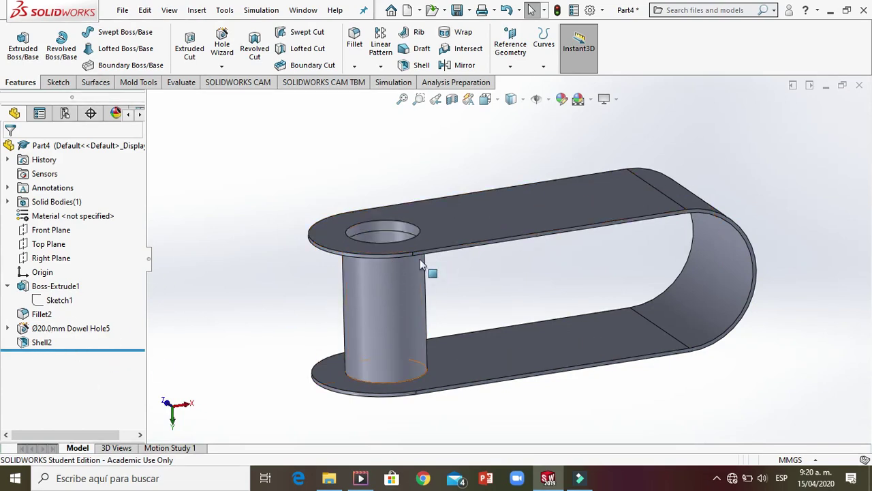
# Reorder the Ø20.0 mm dowel hole feature so it comes after Shell2 in the feature history
pyautogui.click(81, 330)
pyautogui.moveTo(80, 329); pyautogui.dragTo(72, 337)
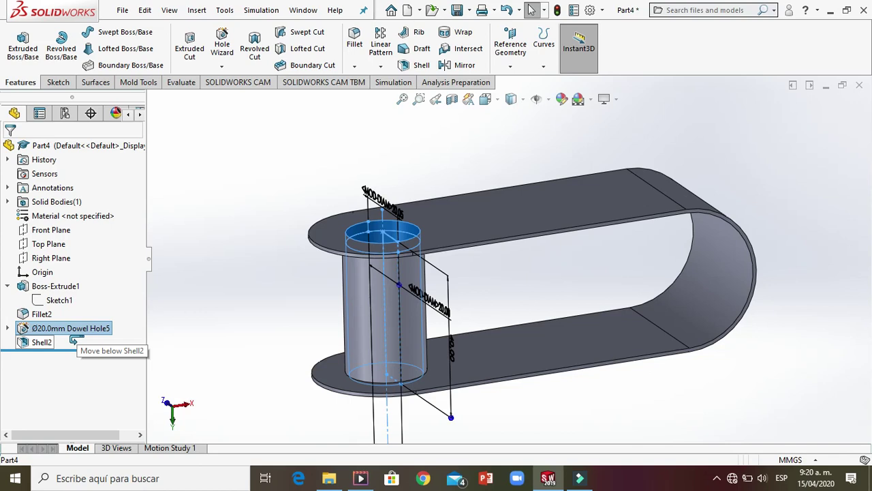
pyautogui.moveTo(71, 338); pyautogui.dragTo(71, 340)
pyautogui.click(205, 334)
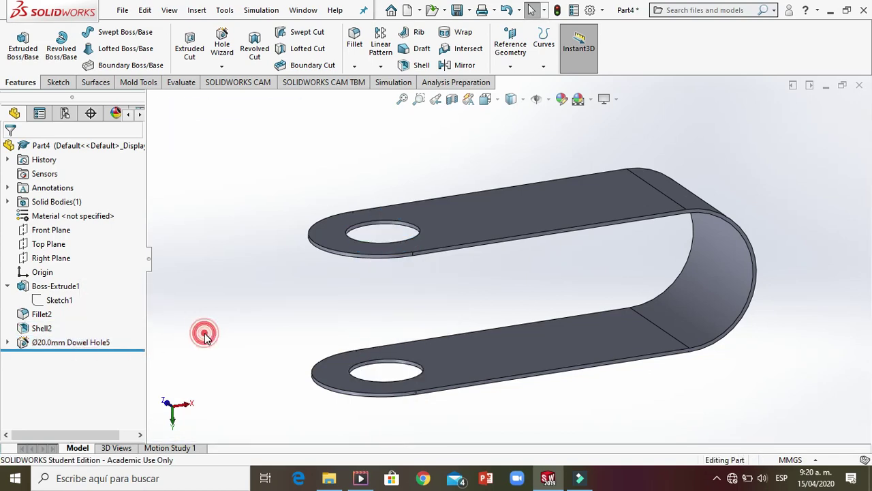
pyautogui.moveTo(359, 282); pyautogui.dragTo(406, 310, button='middle')
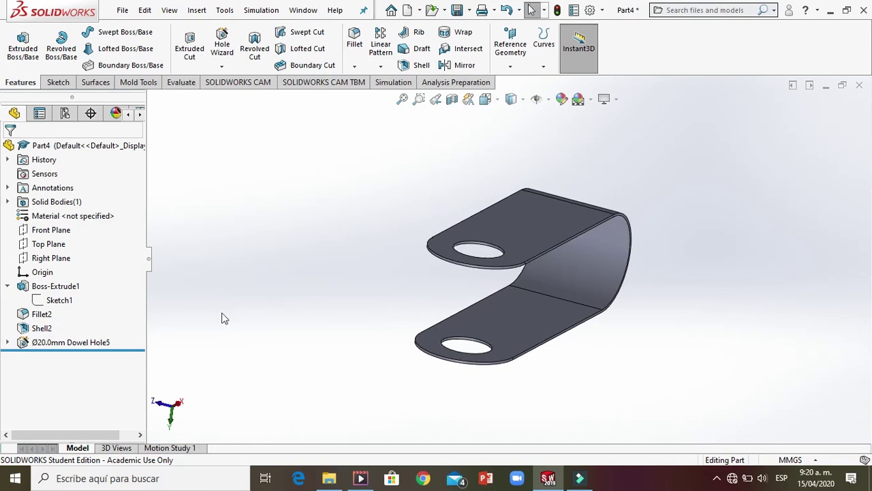
# Edit the Shell2 feature to a wall thickness of 2 mm and accept it
pyautogui.rightClick(43, 330)
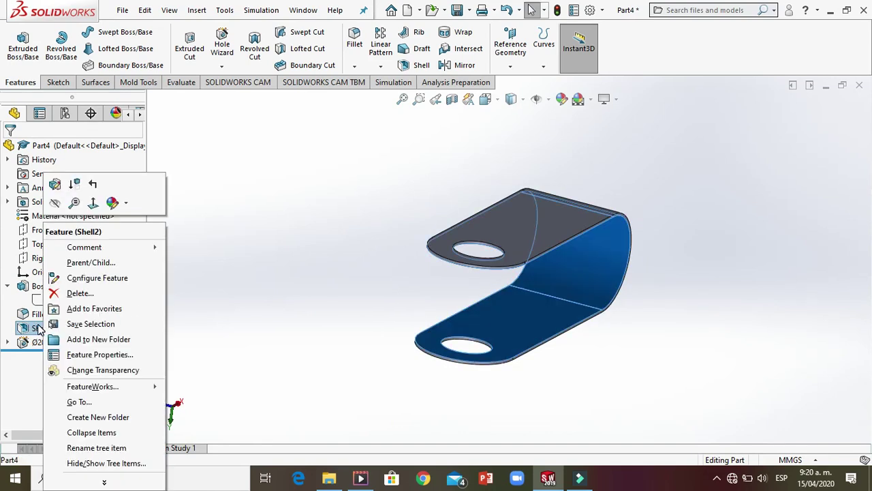
pyautogui.click(56, 202)
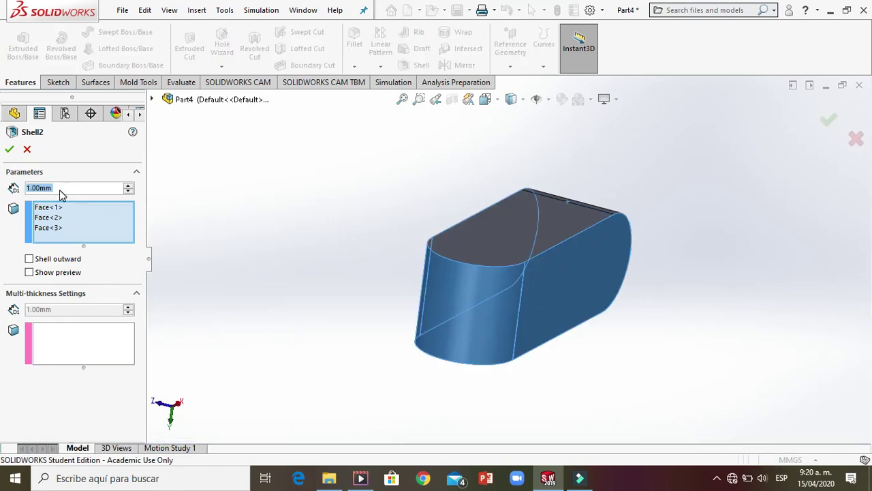
pyautogui.moveTo(60, 187); pyautogui.dragTo(11, 190)
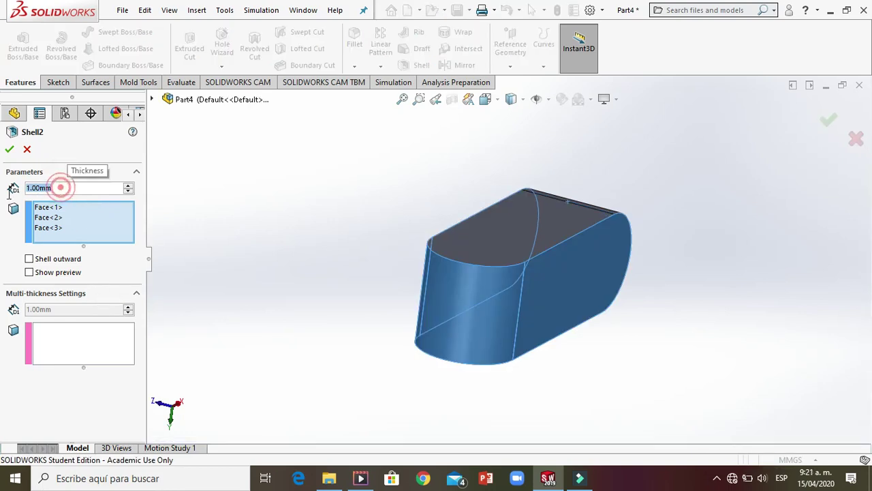
pyautogui.write('2')
pyautogui.click(232, 210)
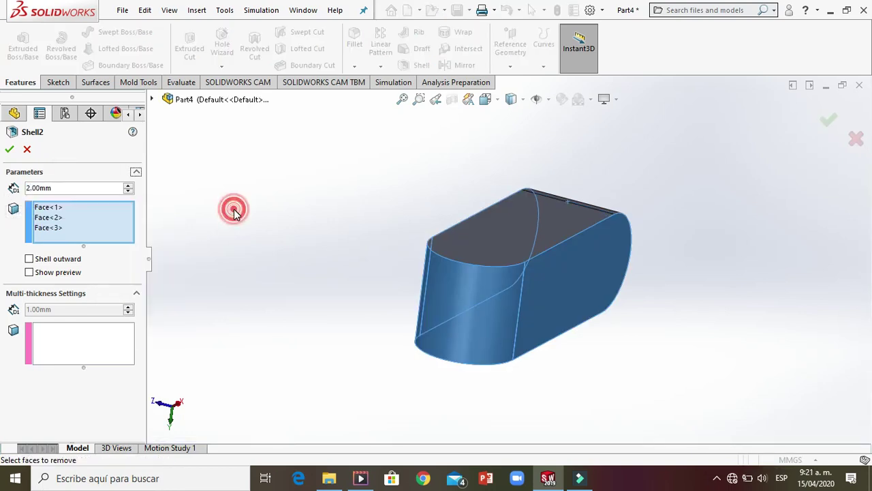
pyautogui.click(10, 150)
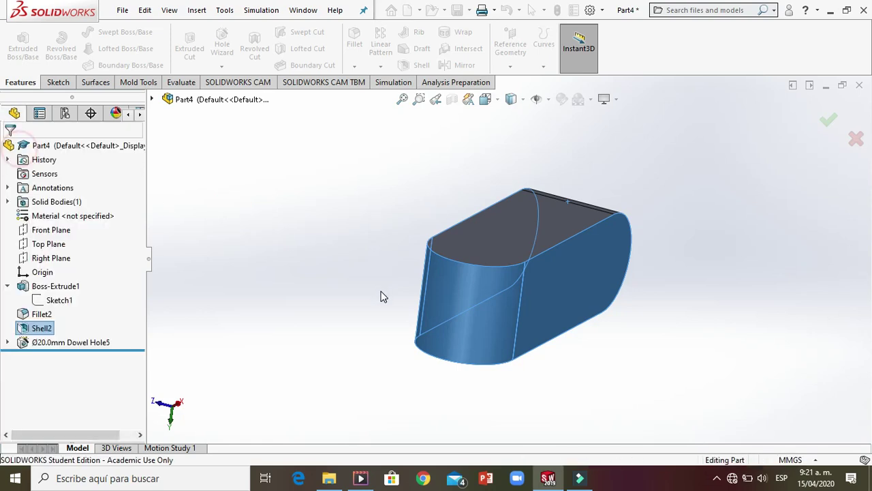
pyautogui.moveTo(383, 295); pyautogui.dragTo(334, 334, button='middle')
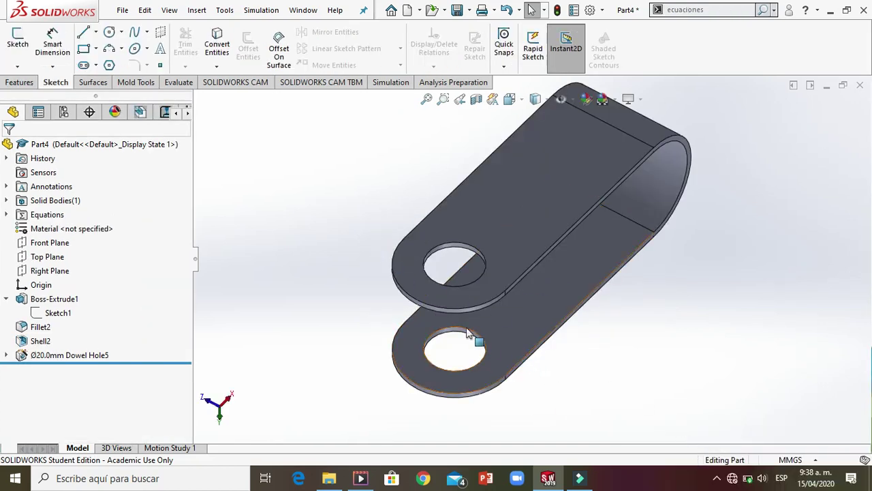
pyautogui.moveTo(467, 333); pyautogui.dragTo(402, 338, button='middle')
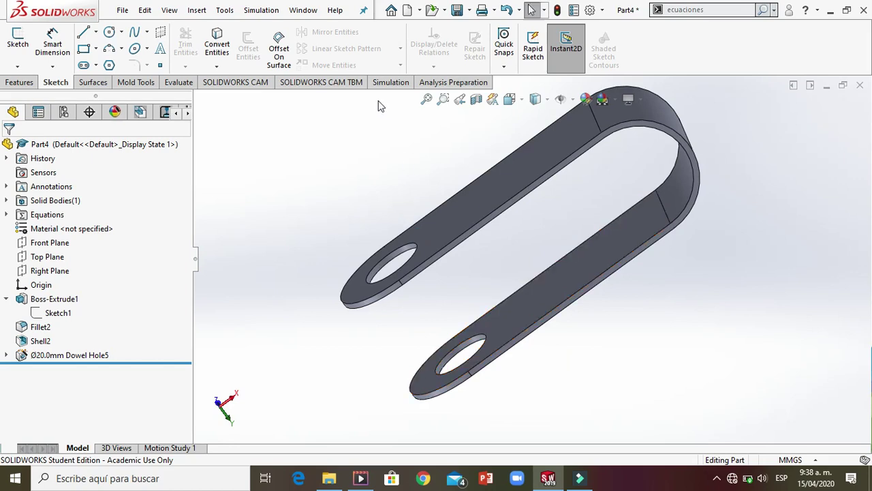
pyautogui.moveTo(538, 266)
pyautogui.mouseDown(button='middle')
pyautogui.moveTo(584, 274)
pyautogui.moveTo(563, 189)
pyautogui.moveTo(544, 220)
pyautogui.moveTo(604, 247)
pyautogui.moveTo(566, 269)
pyautogui.moveTo(552, 263)
pyautogui.mouseUp(button='middle')
pyautogui.press('Escape')
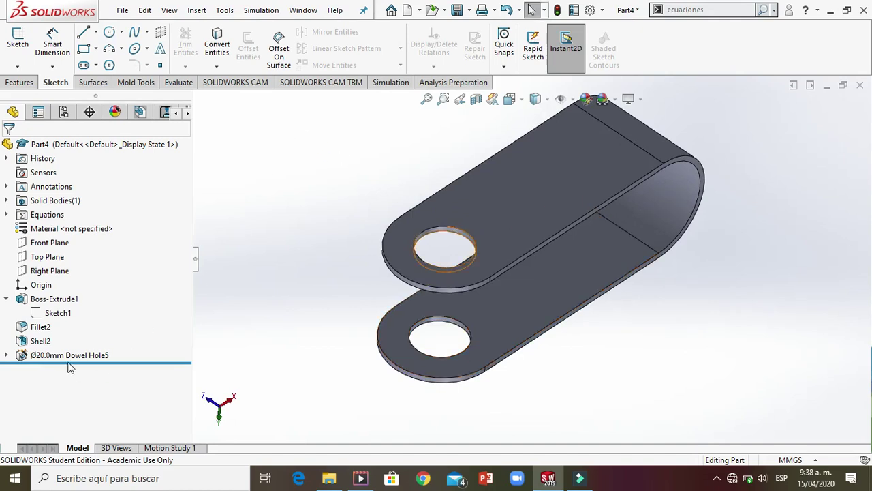
pyautogui.click(289, 278)
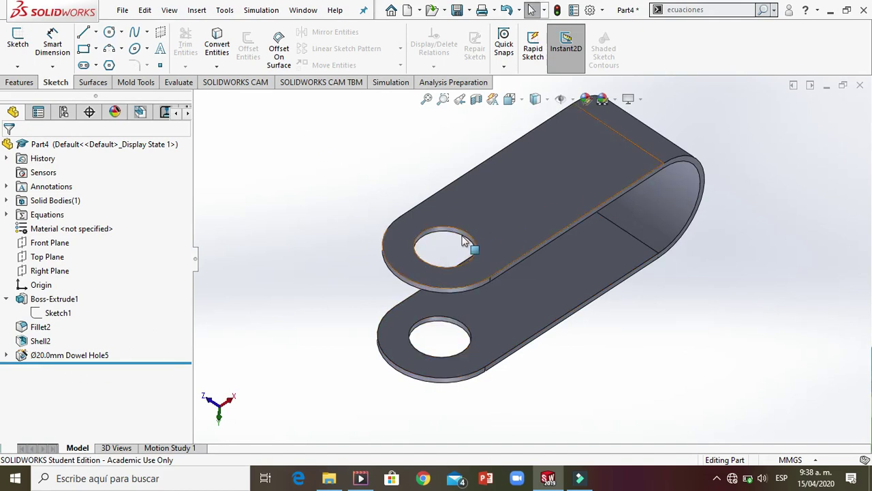
# Start a Linear Pattern with the Ø20.0 mm dowel hole as the feature to repeat
pyautogui.click(23, 82)
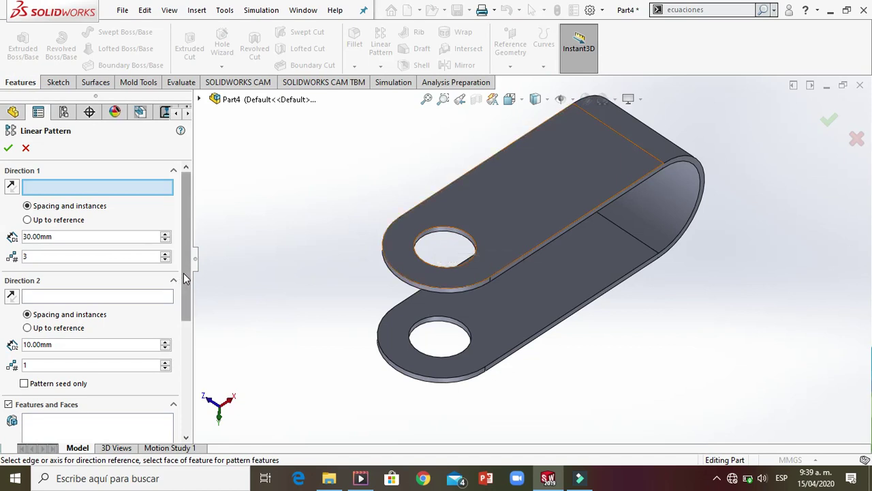
pyautogui.click(186, 360)
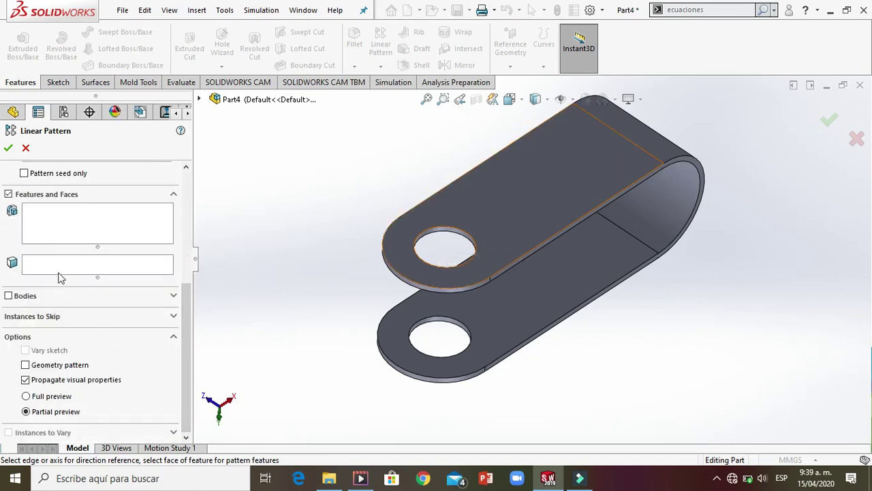
pyautogui.click(68, 216)
pyautogui.click(199, 99)
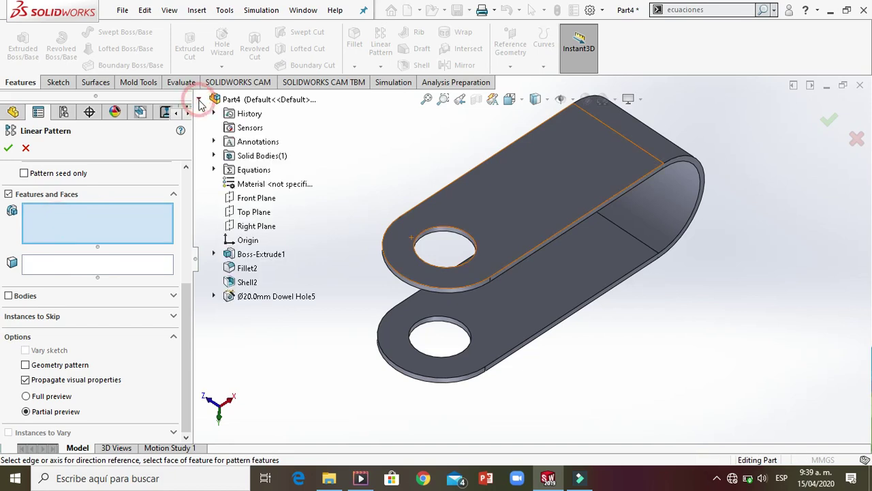
pyautogui.click(263, 298)
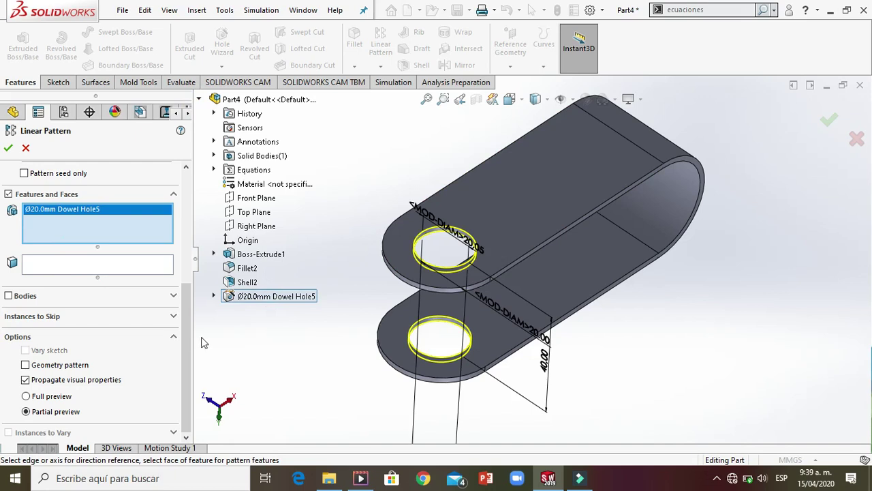
# Set the long straight edge of the upper flat face as Direction 1, keeping only the dowel hole as the feature to pattern
pyautogui.scroll(5, 185, 342)
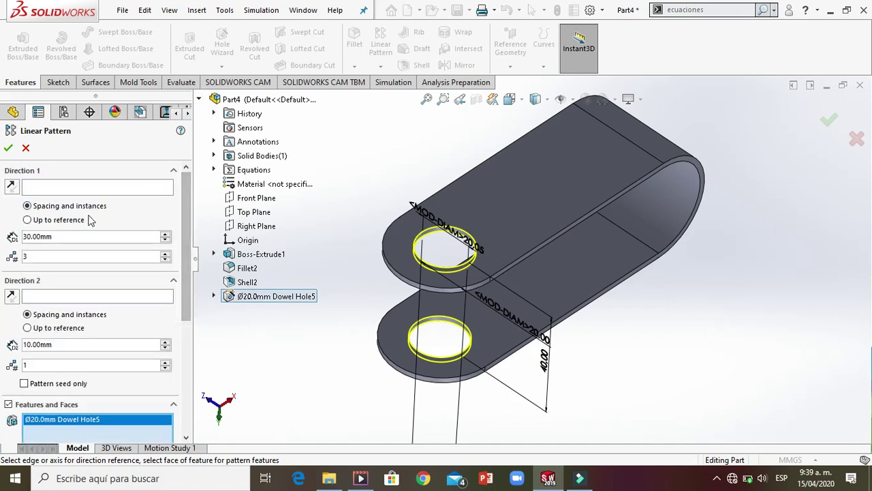
pyautogui.click(524, 254)
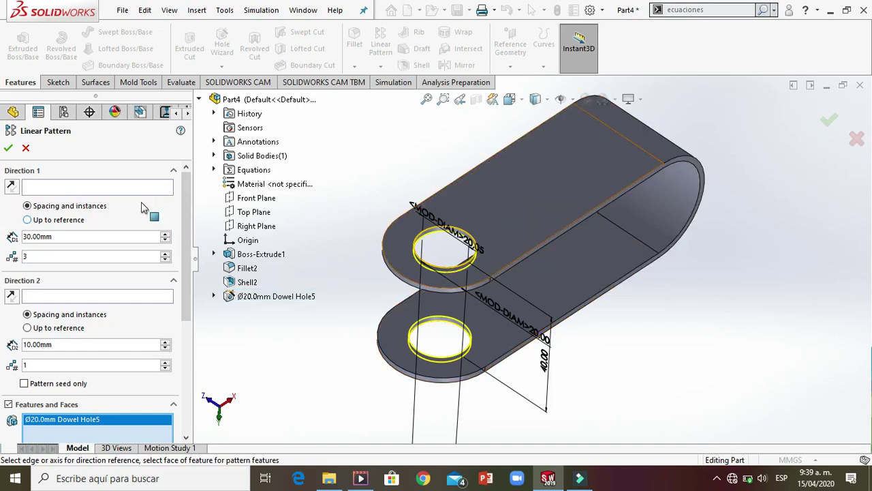
pyautogui.click(122, 188)
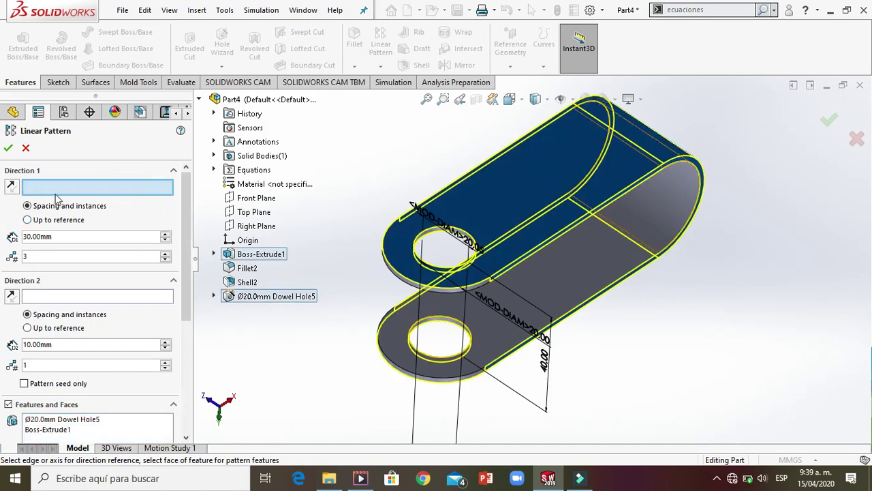
pyautogui.scroll(-1, 189, 272)
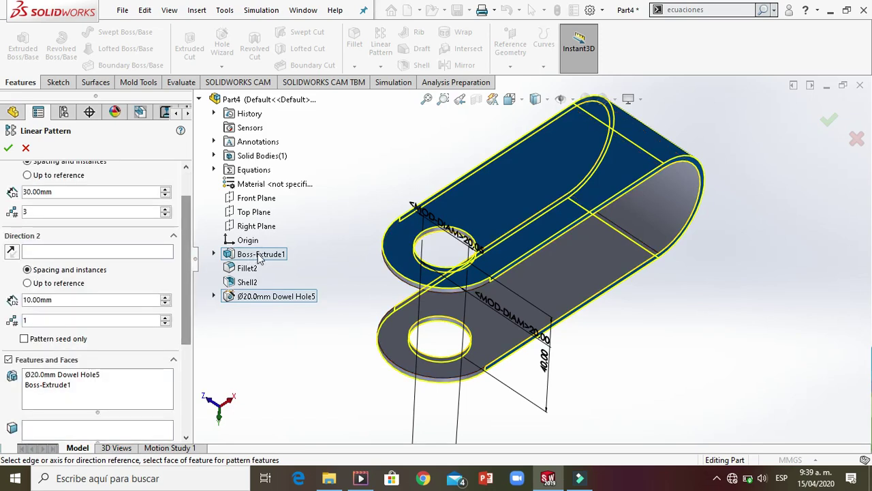
pyautogui.click(260, 254)
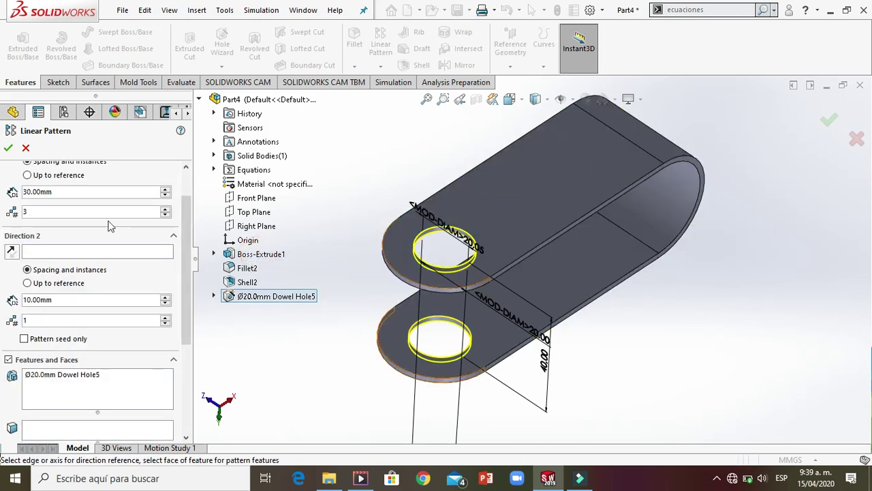
pyautogui.click(492, 276)
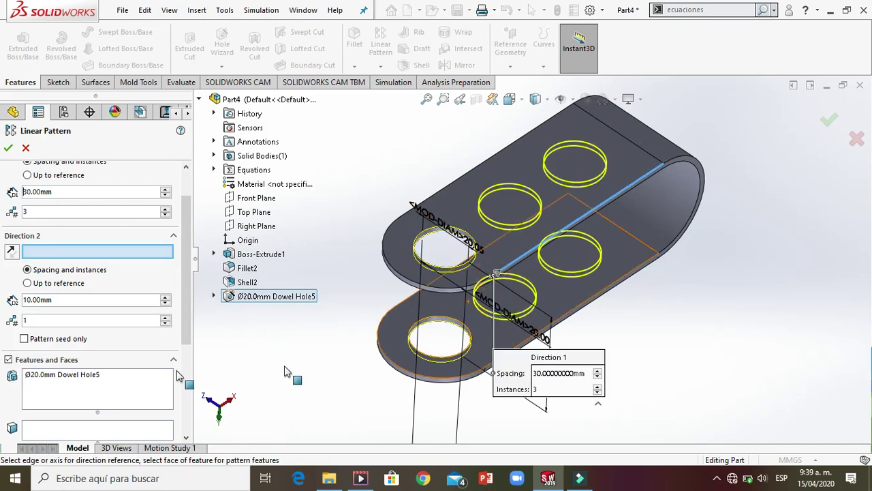
# Set Direction 1 to 2 instances spaced 25 mm apart and accept the linear pattern
pyautogui.click(26, 214)
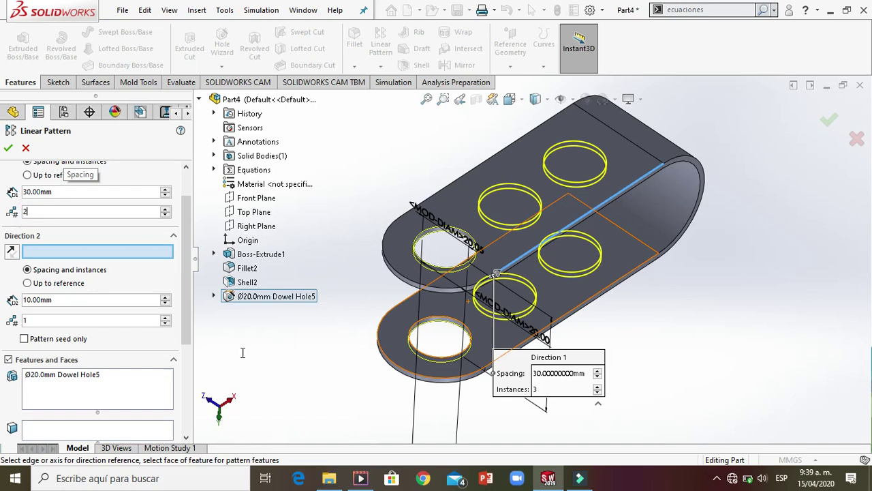
pyautogui.click(271, 351)
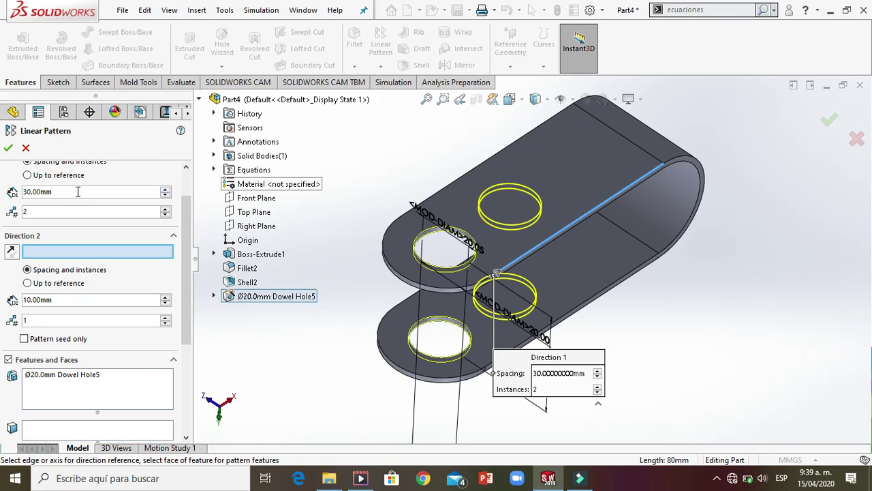
pyautogui.doubleClick(55, 191)
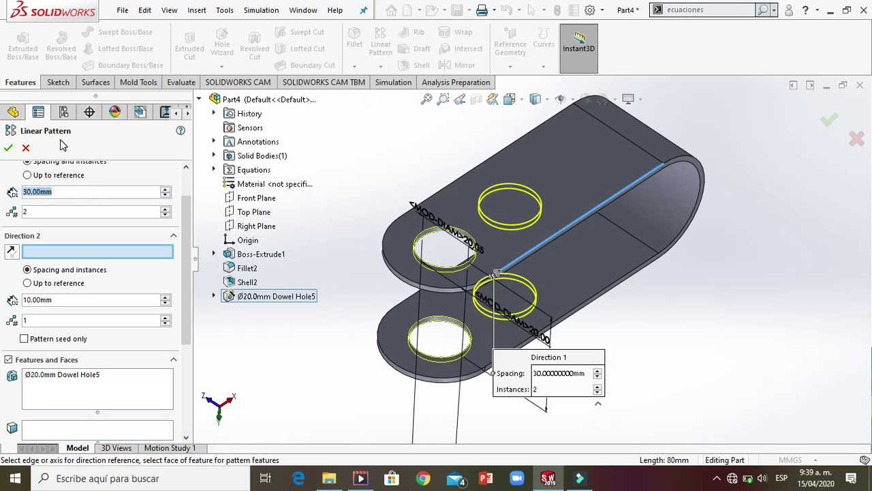
pyautogui.write('25')
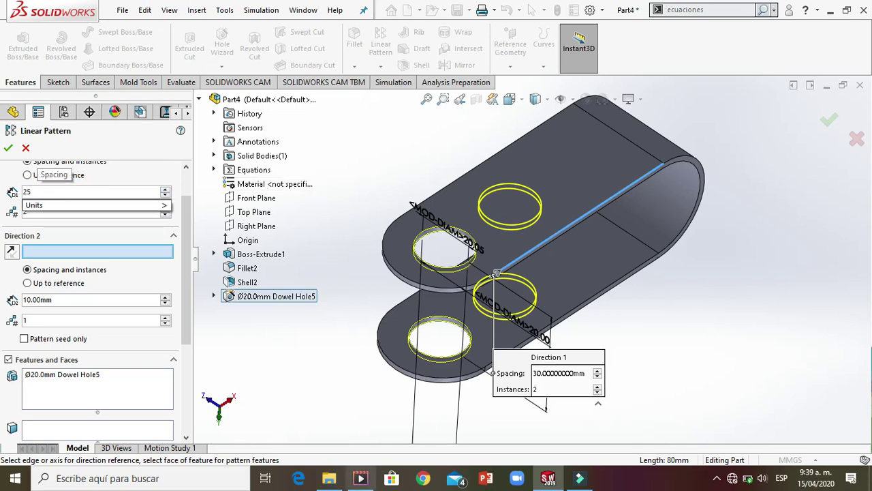
pyautogui.click(319, 334)
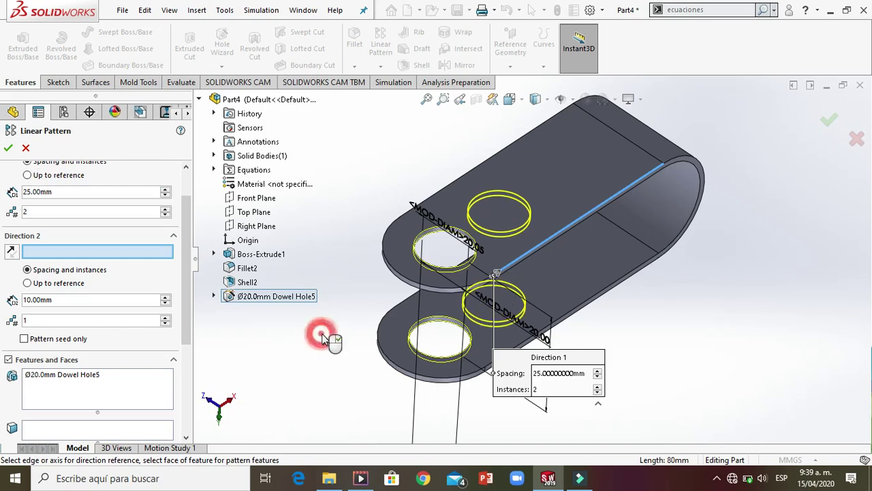
pyautogui.click(8, 150)
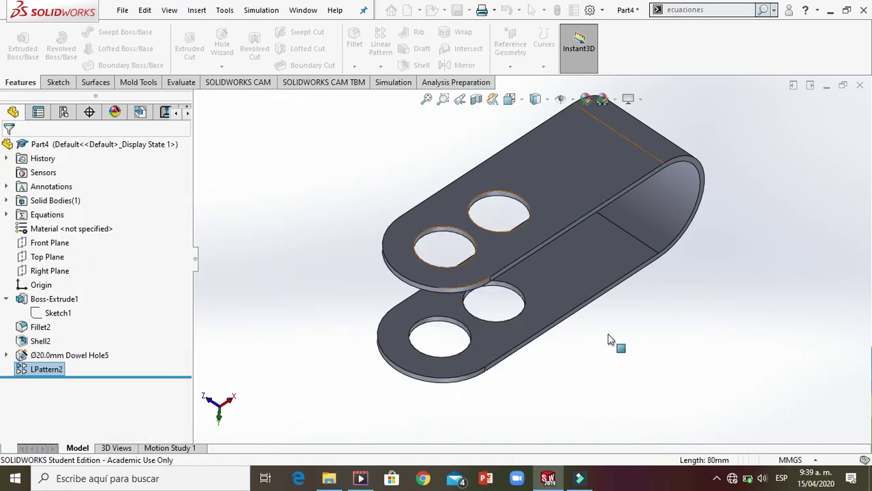
# Edit Sketch1 of Boss-Extrude1, set the profile's straight length to 300 mm, and exit the sketch
pyautogui.moveTo(579, 337); pyautogui.dragTo(532, 268, button='middle')
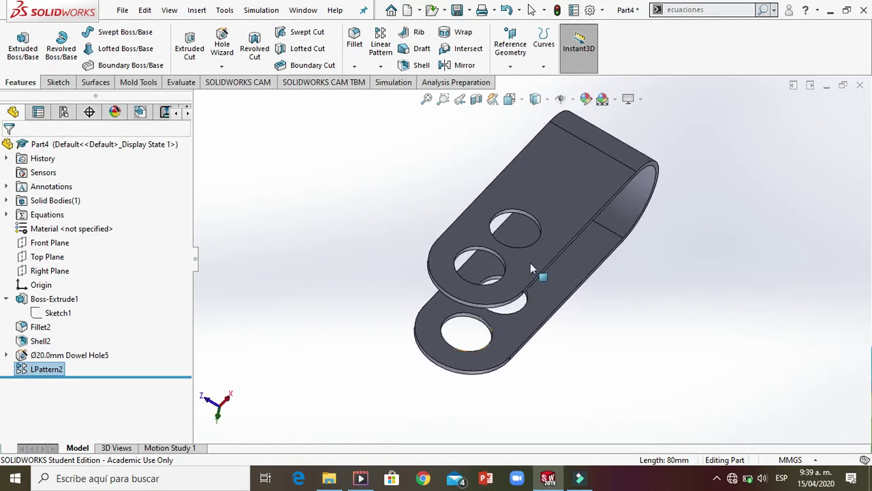
pyautogui.moveTo(507, 242); pyautogui.dragTo(464, 318, button='middle')
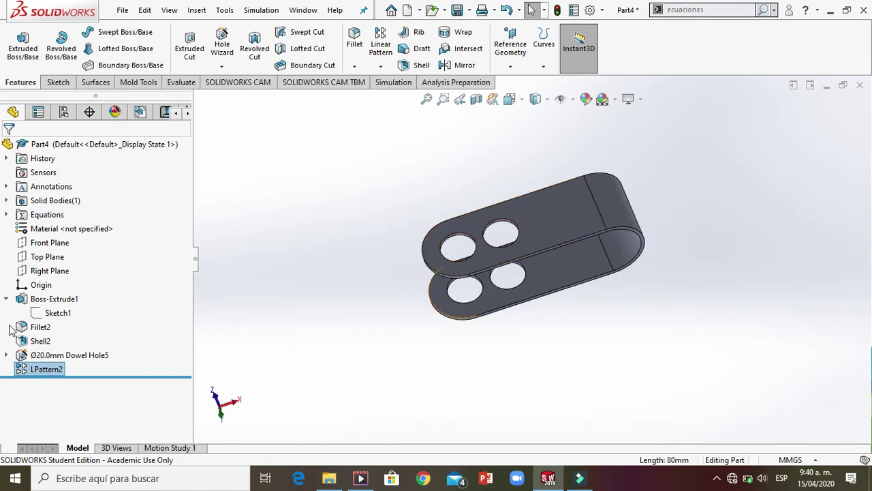
pyautogui.click(43, 313)
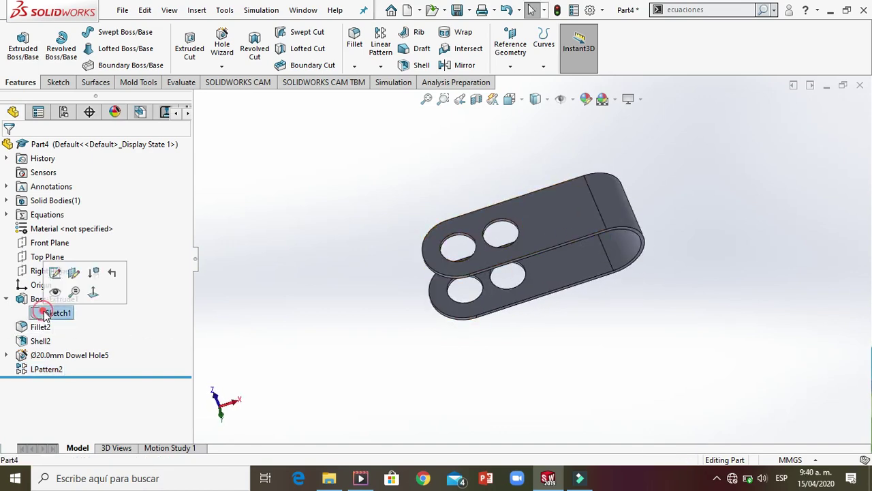
pyautogui.click(55, 274)
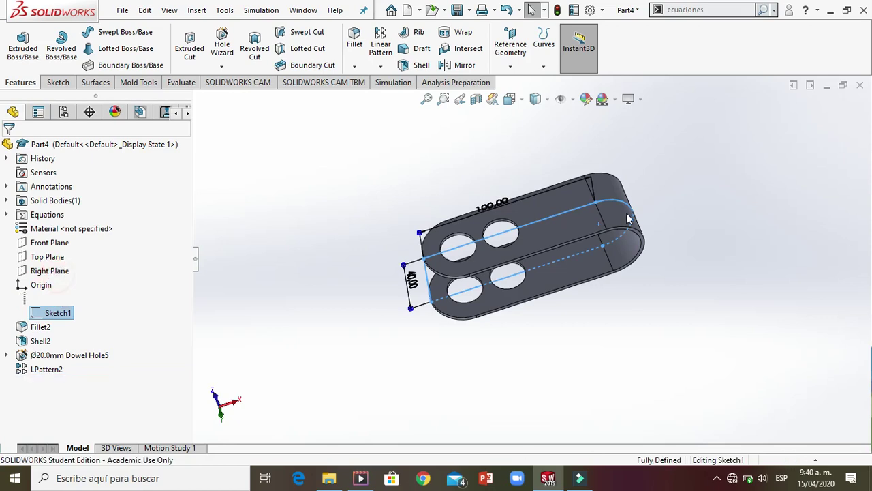
pyautogui.doubleClick(488, 204)
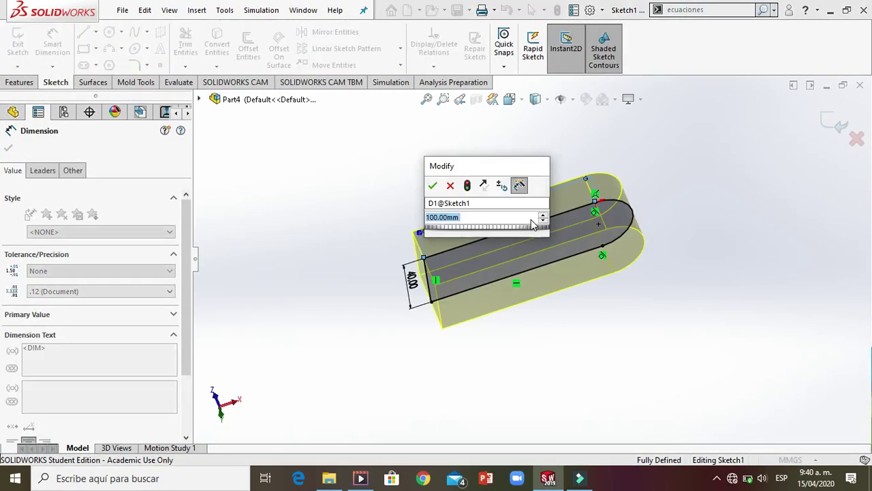
pyautogui.write('300')
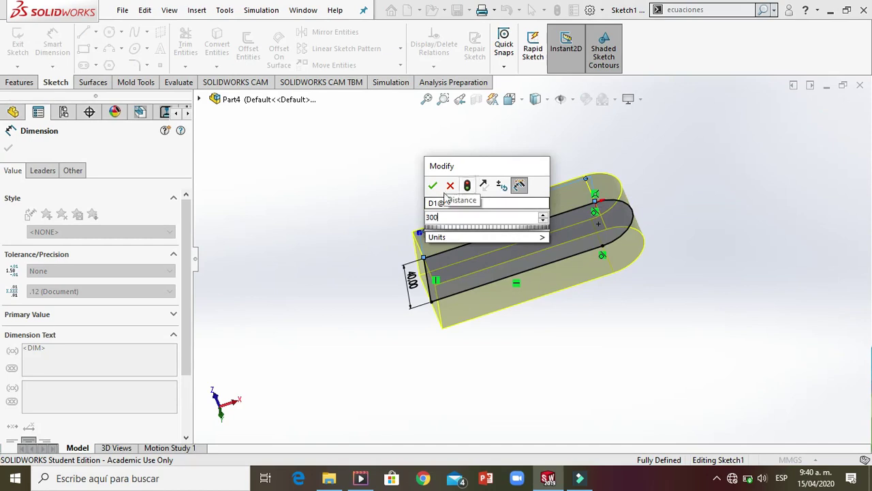
pyautogui.click(433, 186)
pyautogui.scroll(2, 655, 298)
pyautogui.scroll(2, 480, 312)
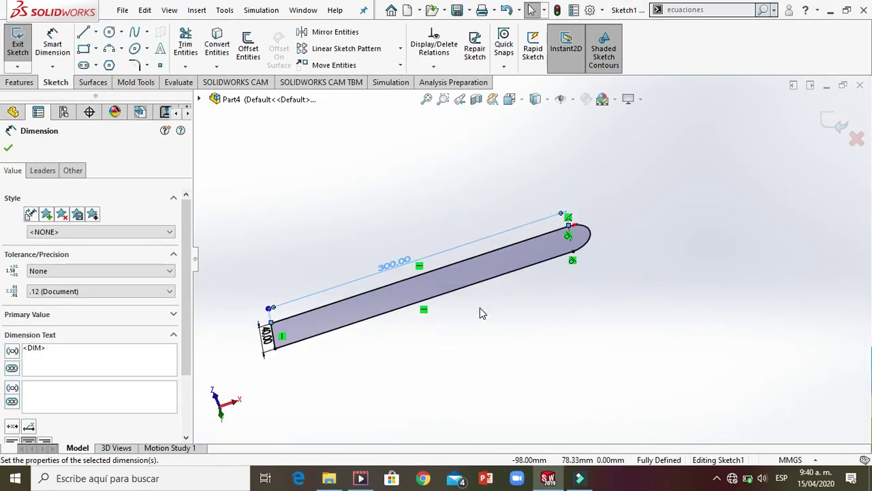
pyautogui.click(829, 130)
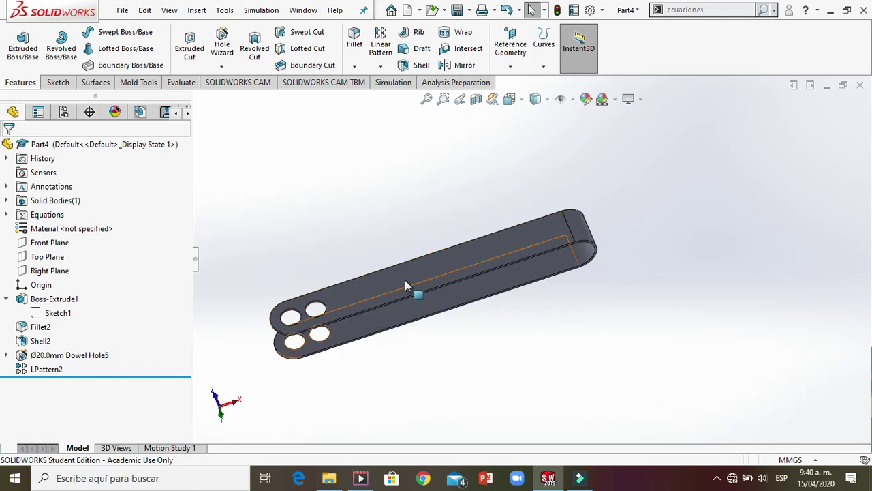
# Roll the history back to before LPattern2 and sketch a line on the upper flat face from the hole's centre to the far edge's midpoint
pyautogui.moveTo(140, 375); pyautogui.dragTo(140, 362)
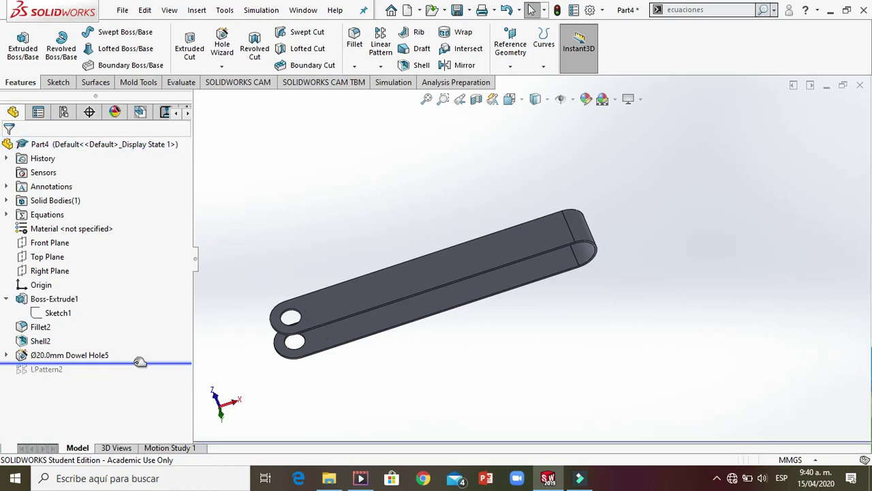
pyautogui.click(336, 304)
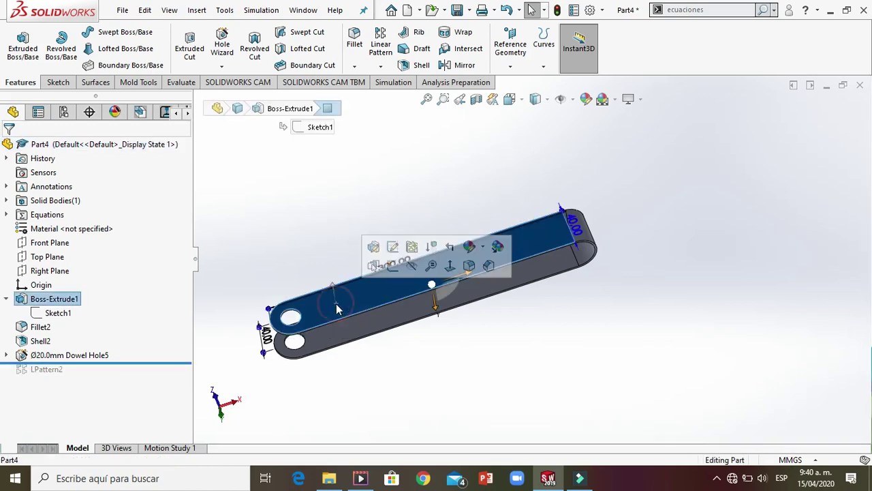
pyautogui.click(393, 266)
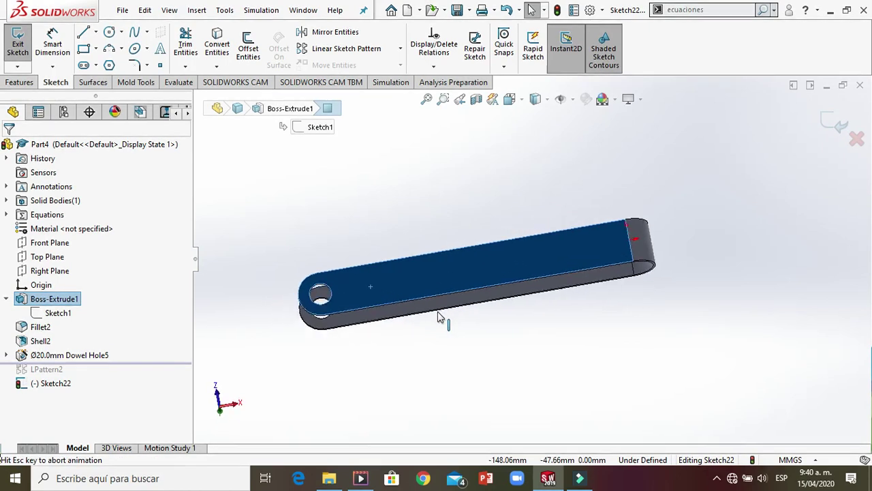
pyautogui.click(83, 32)
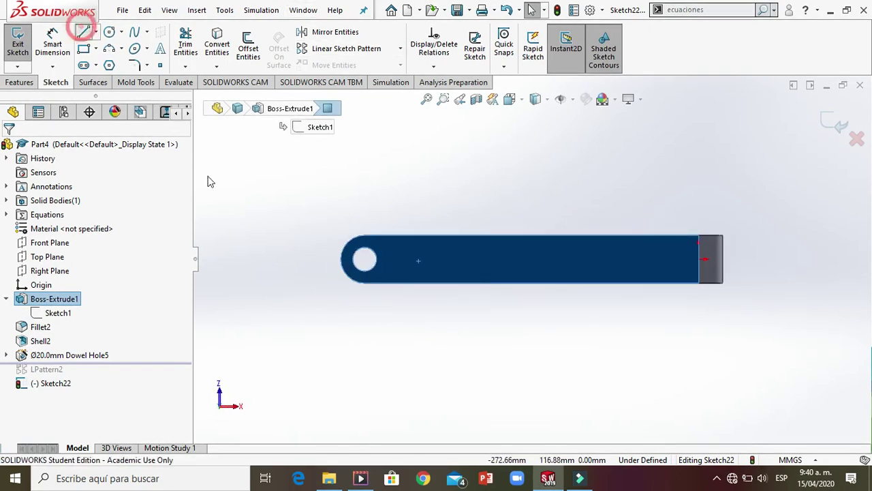
pyautogui.click(365, 258)
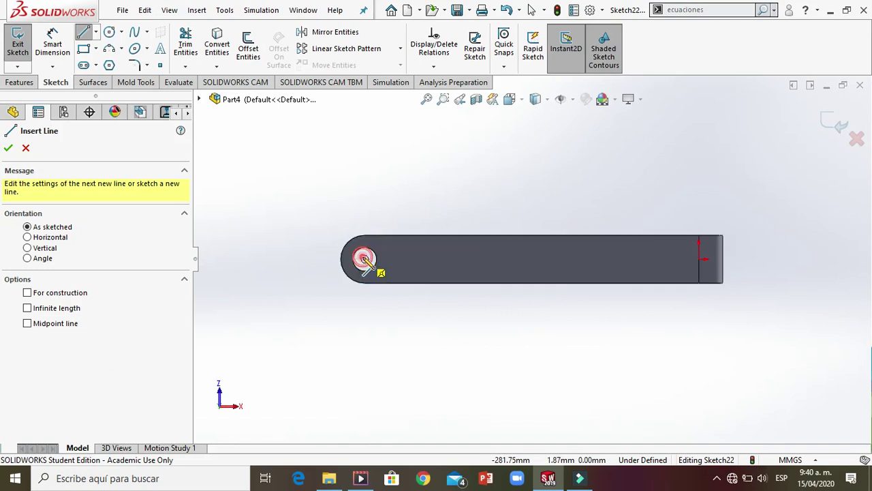
pyautogui.click(700, 259)
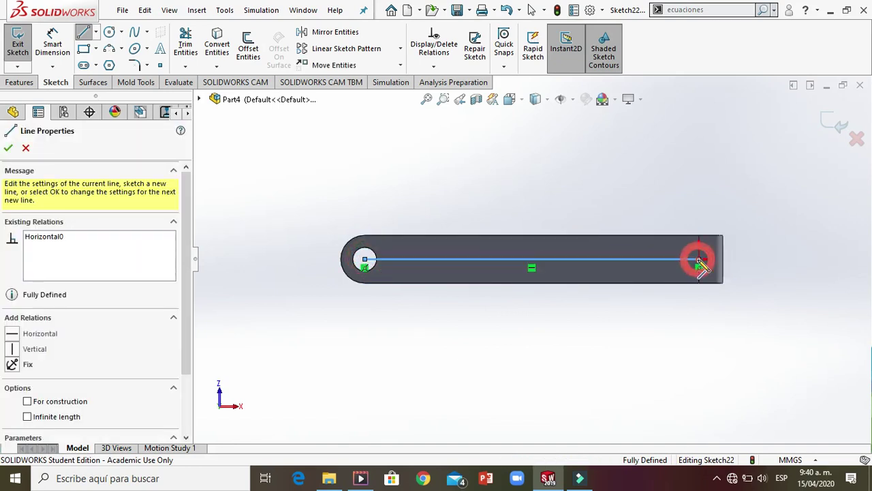
pyautogui.click(699, 260)
pyautogui.press('Escape')
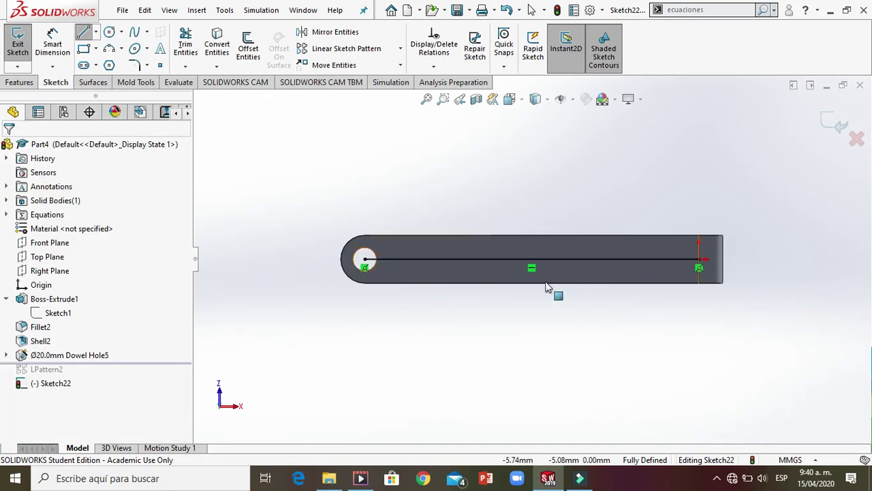
# Convert the sketched centre line into construction geometry
pyautogui.rightClick(508, 260)
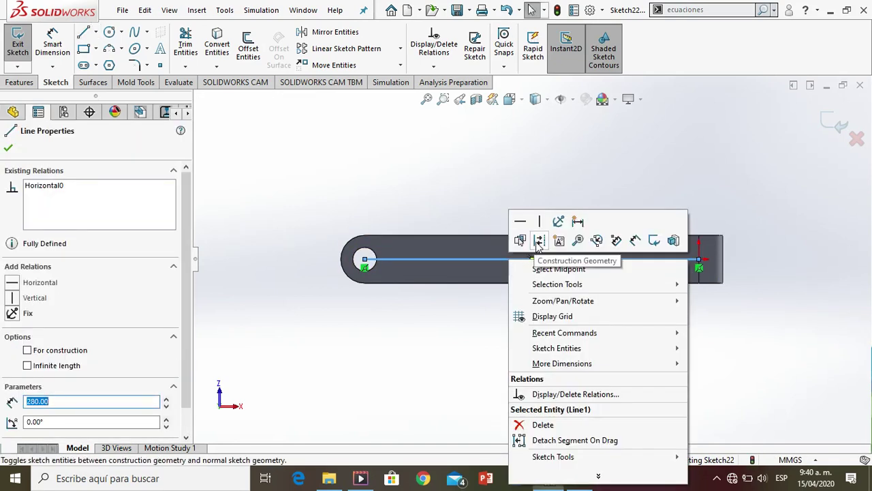
pyautogui.click(537, 240)
pyautogui.click(519, 208)
# Dimension the construction line's length as a driven dimension and exit the sketch
pyautogui.click(52, 43)
pyautogui.click(454, 266)
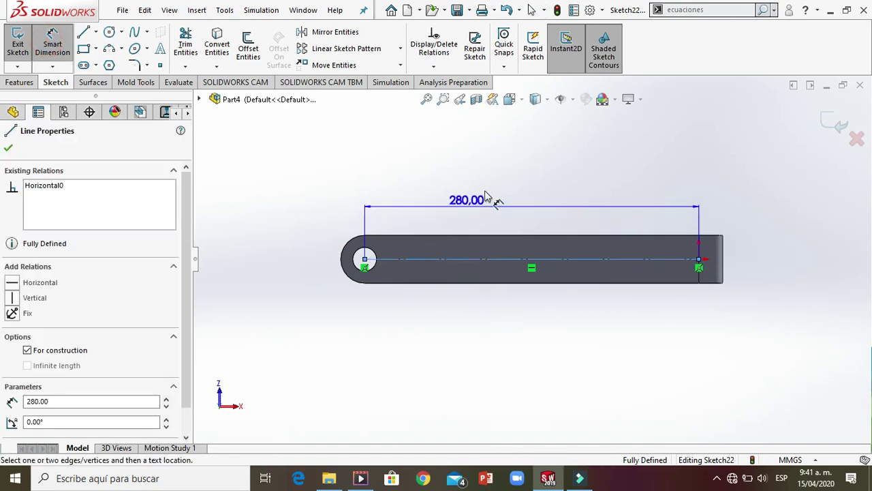
pyautogui.click(510, 186)
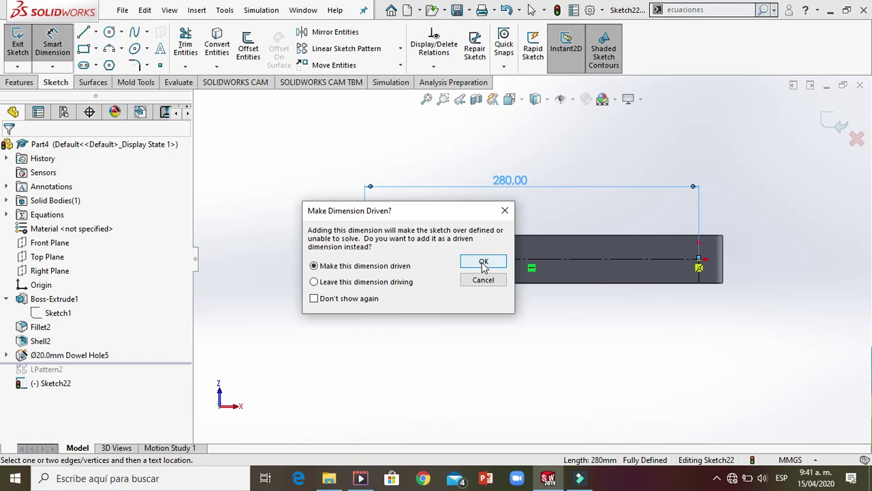
pyautogui.click(484, 263)
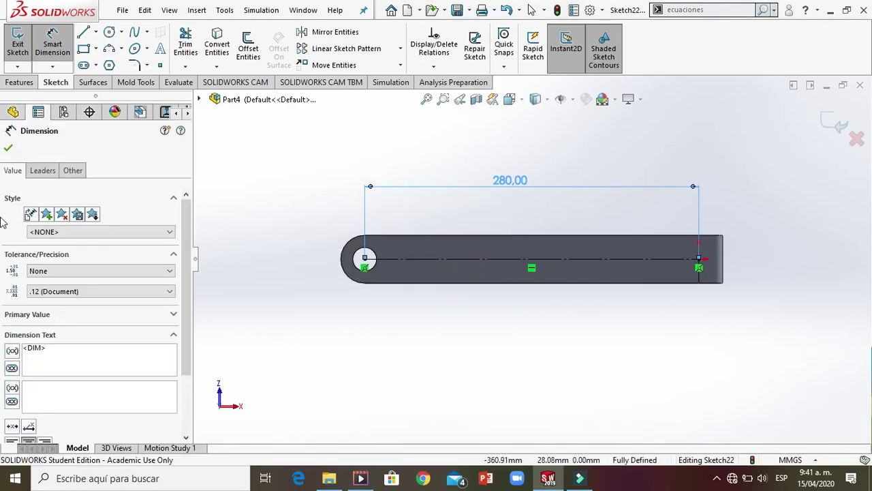
pyautogui.click(9, 150)
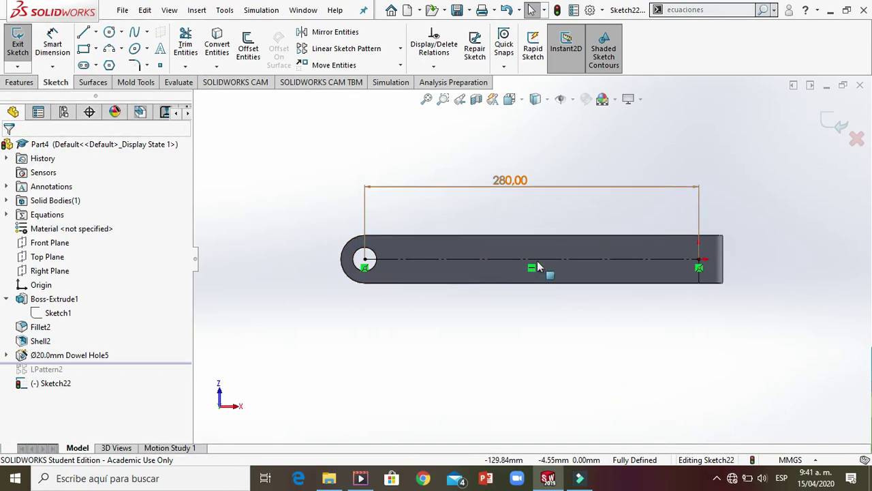
pyautogui.click(836, 122)
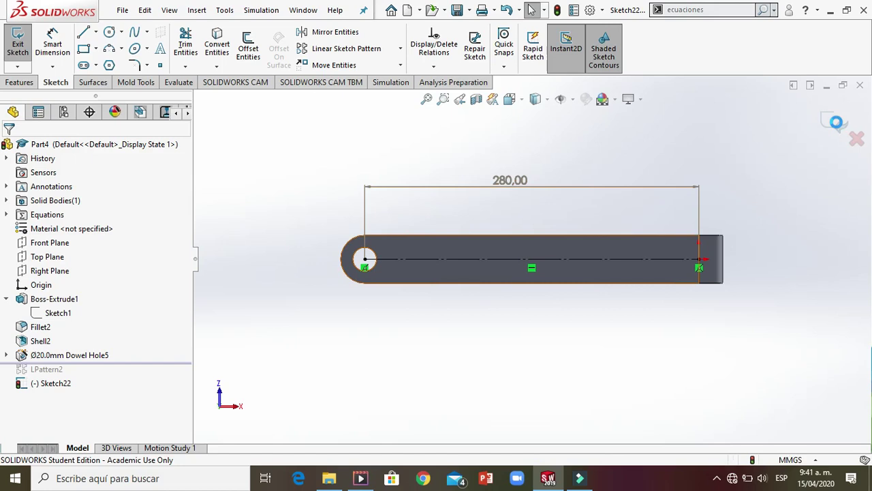
# Turn on annotation display for the part to show its feature and reference dimensions on the model
pyautogui.moveTo(526, 228); pyautogui.dragTo(524, 382, button='middle')
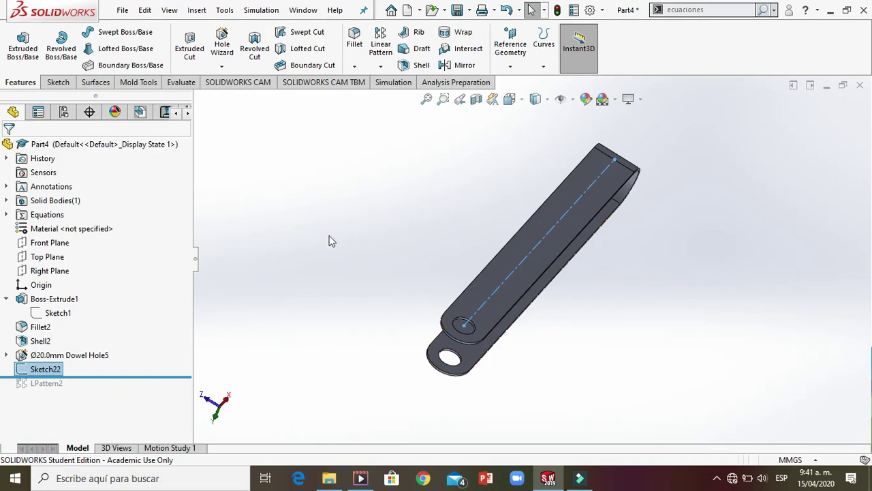
pyautogui.click(36, 191)
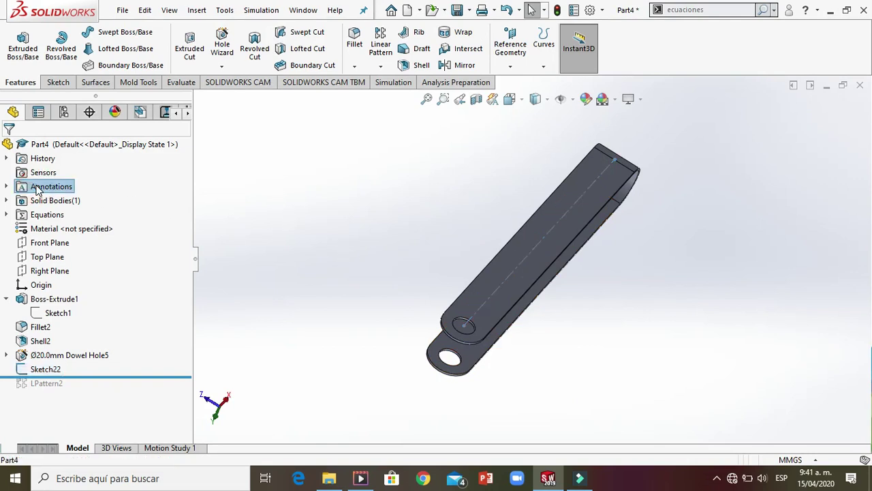
pyautogui.rightClick(36, 190)
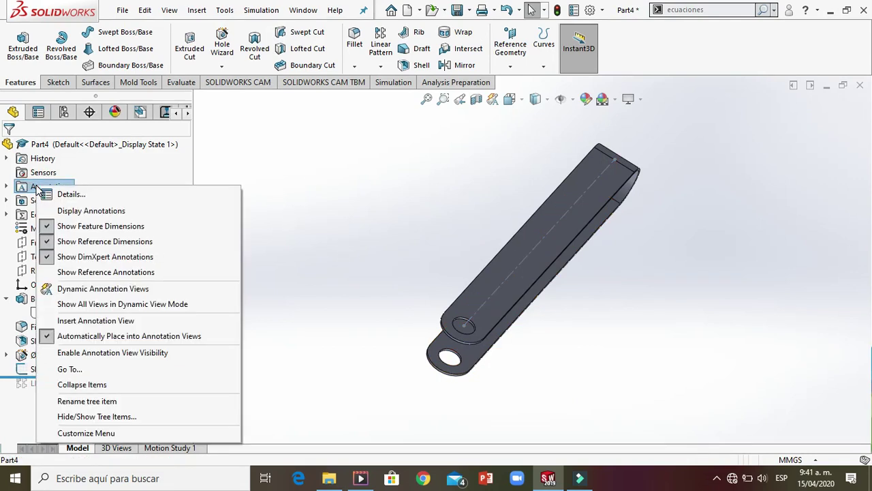
pyautogui.click(100, 211)
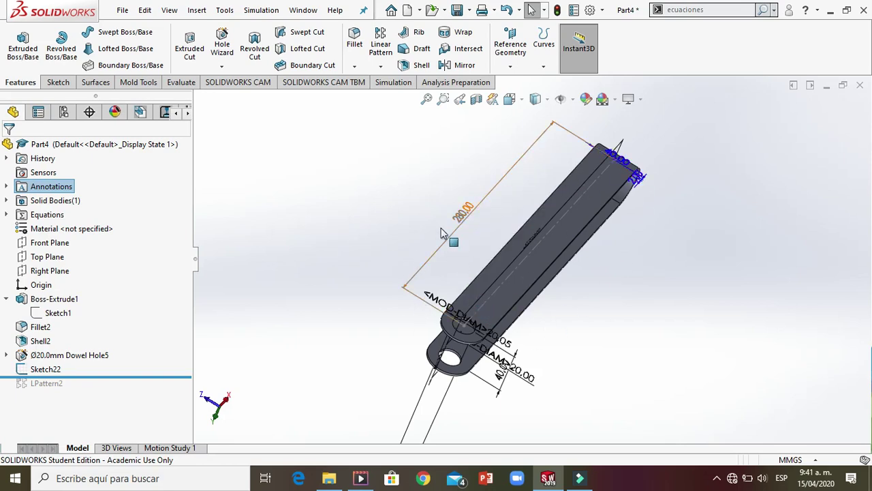
# Reposition one of the displayed dowel hole dimensions on the model and accept the dimension's properties
pyautogui.moveTo(442, 235); pyautogui.dragTo(425, 342, button='middle')
pyautogui.scroll(5, 436, 348)
pyautogui.scroll(2, 500, 363)
pyautogui.moveTo(531, 387)
pyautogui.mouseDown()
pyautogui.moveTo(534, 296)
pyautogui.moveTo(522, 286)
pyautogui.mouseUp()
pyautogui.scroll(-5, 522, 286)
pyautogui.moveTo(483, 328); pyautogui.dragTo(501, 354, button='middle')
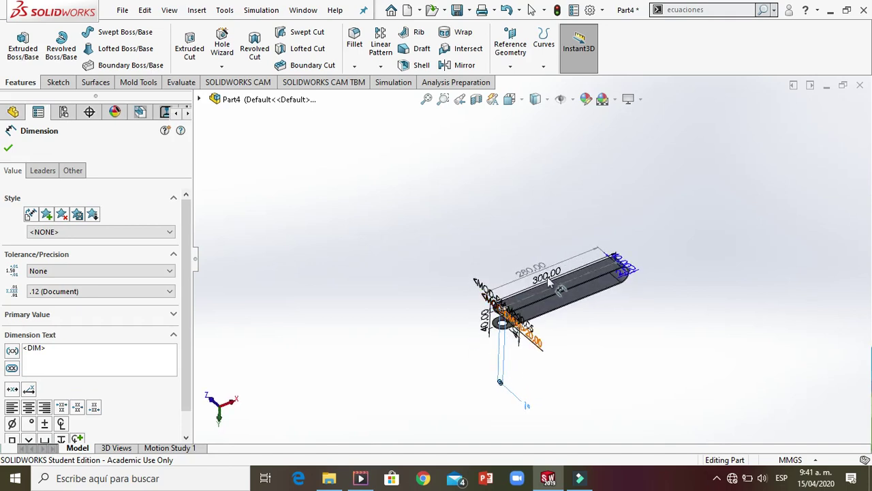
pyautogui.scroll(-3, 551, 282)
pyautogui.moveTo(545, 289)
pyautogui.mouseDown(button='middle')
pyautogui.moveTo(541, 249)
pyautogui.moveTo(550, 307)
pyautogui.moveTo(567, 302)
pyautogui.moveTo(553, 297)
pyautogui.mouseUp(button='middle')
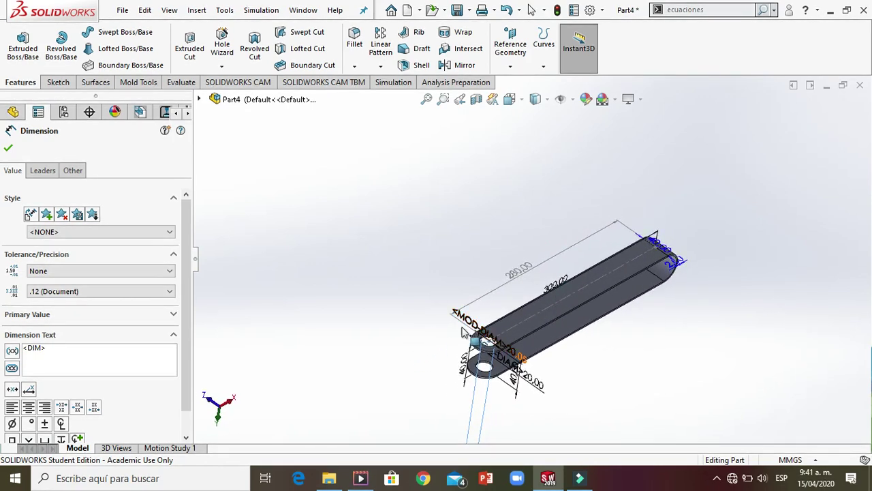
pyautogui.click(9, 148)
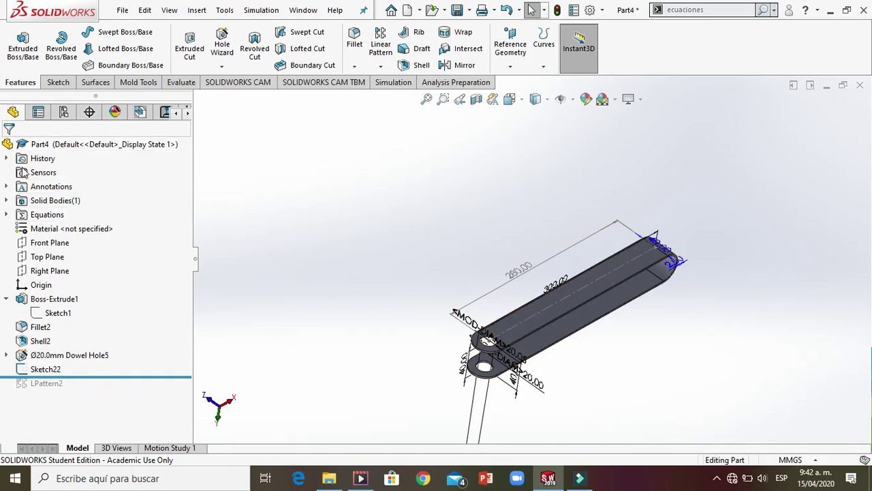
pyautogui.rightClick(42, 148)
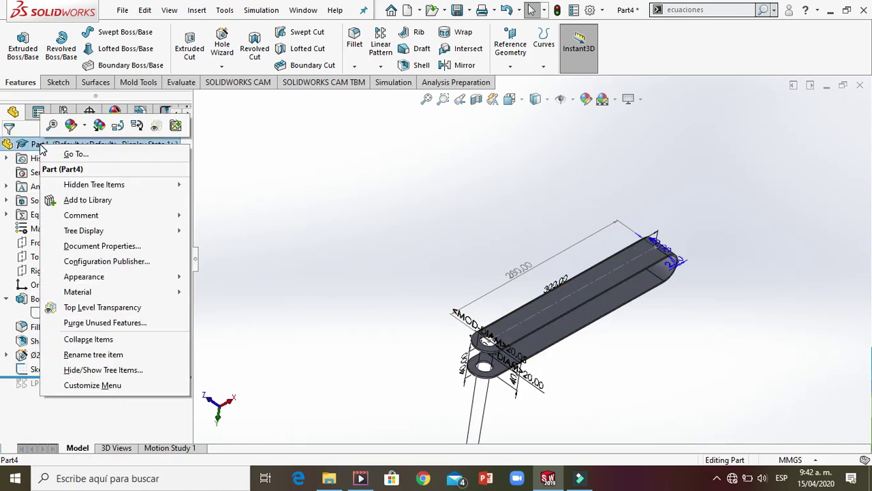
pyautogui.click(230, 199)
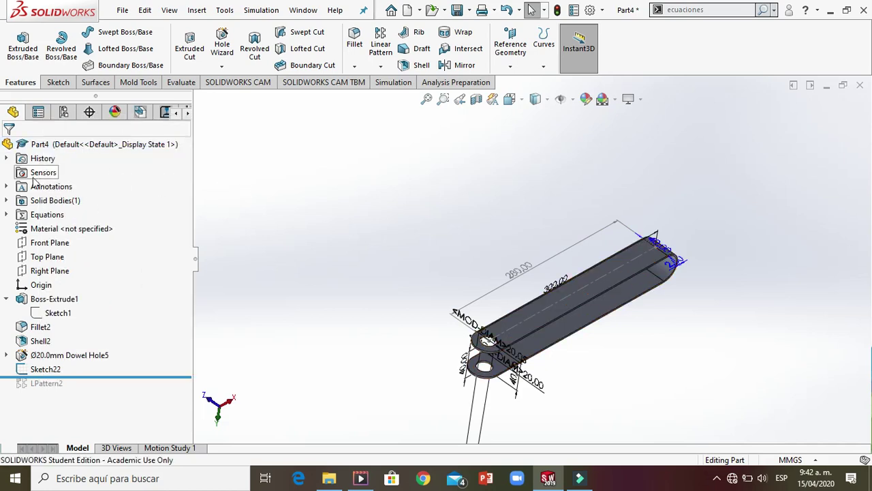
pyautogui.rightClick(105, 185)
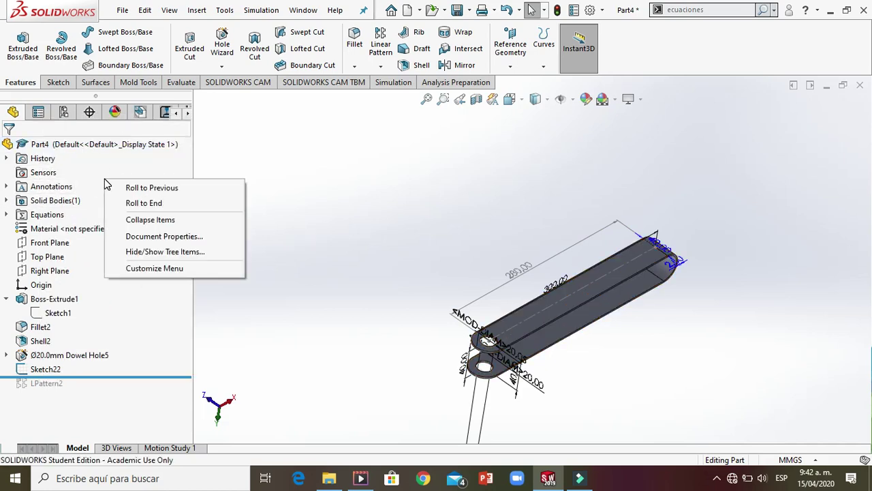
pyautogui.rightClick(32, 200)
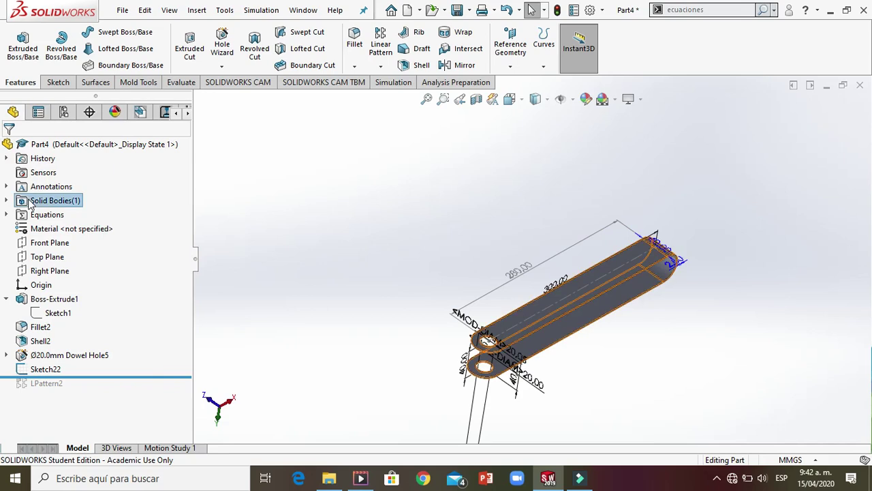
pyautogui.click(22, 189)
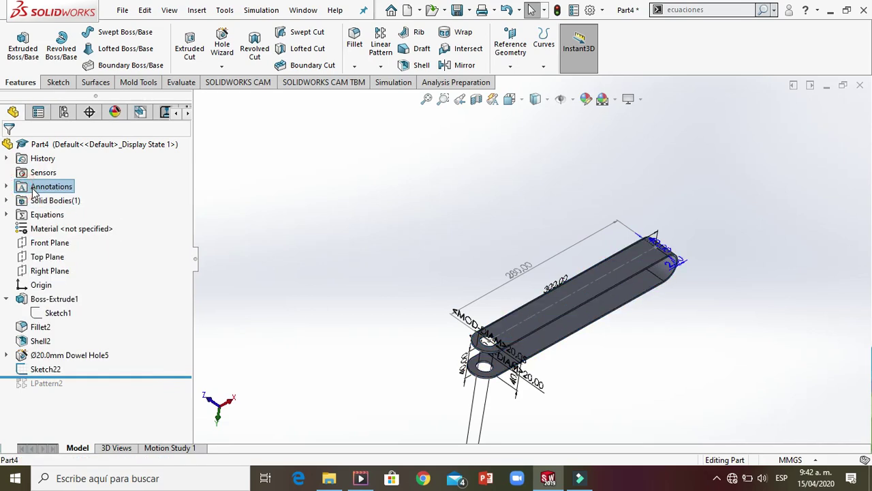
pyautogui.rightClick(32, 188)
pyautogui.click(91, 172)
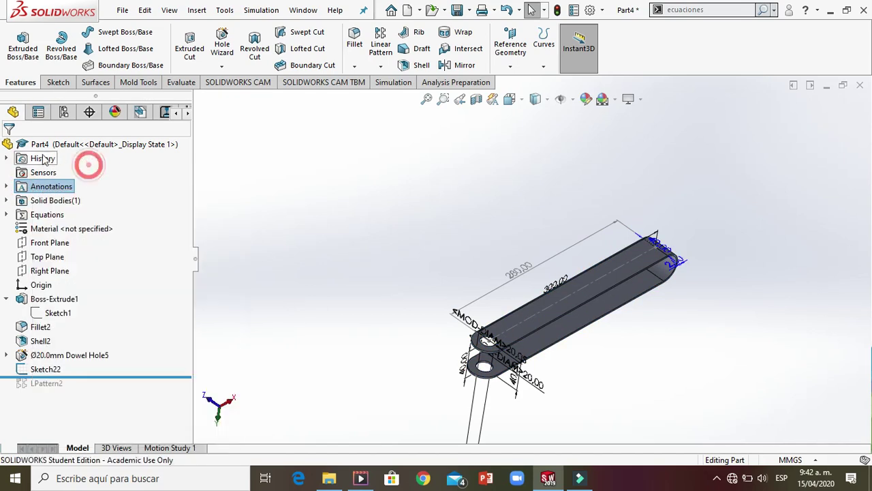
pyautogui.click(40, 145)
pyautogui.rightClick(39, 147)
pyautogui.click(40, 146)
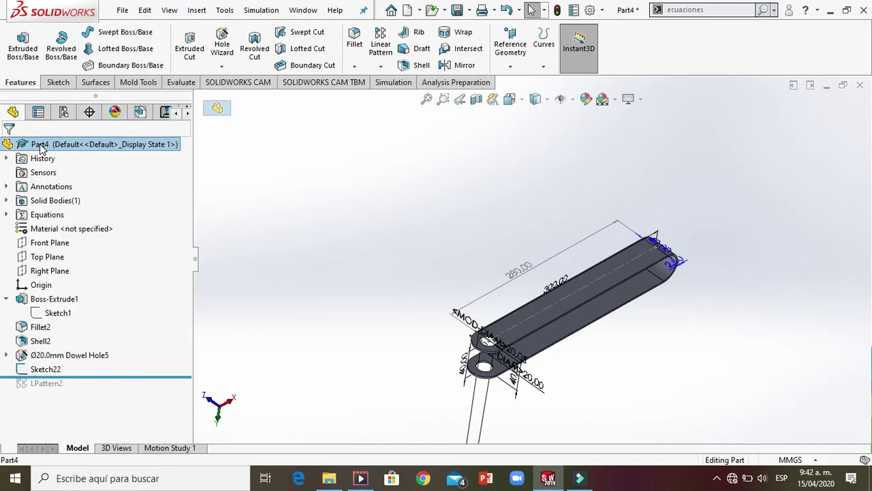
pyautogui.rightClick(40, 146)
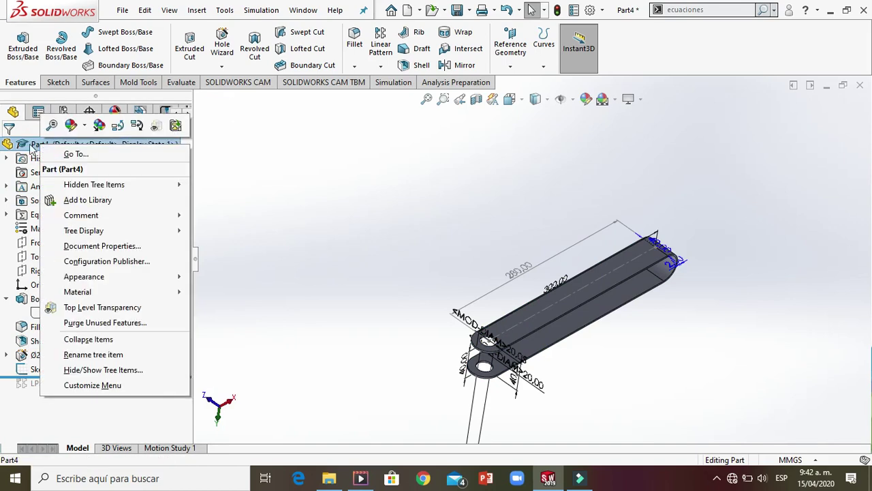
# Examine the part's tree display, hidden tree item and Design Binder attachment options
pyautogui.click(225, 210)
pyautogui.rightClick(36, 146)
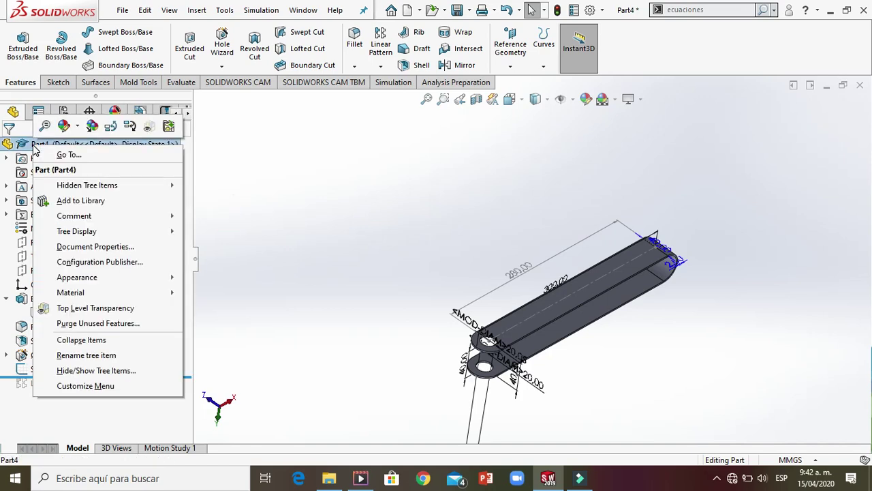
pyautogui.click(25, 162)
pyautogui.rightClick(24, 162)
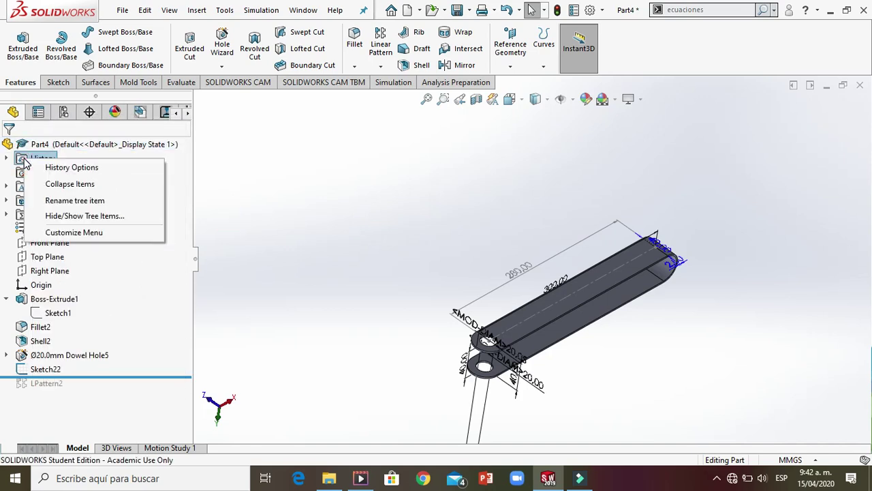
pyautogui.click(35, 143)
pyautogui.rightClick(39, 144)
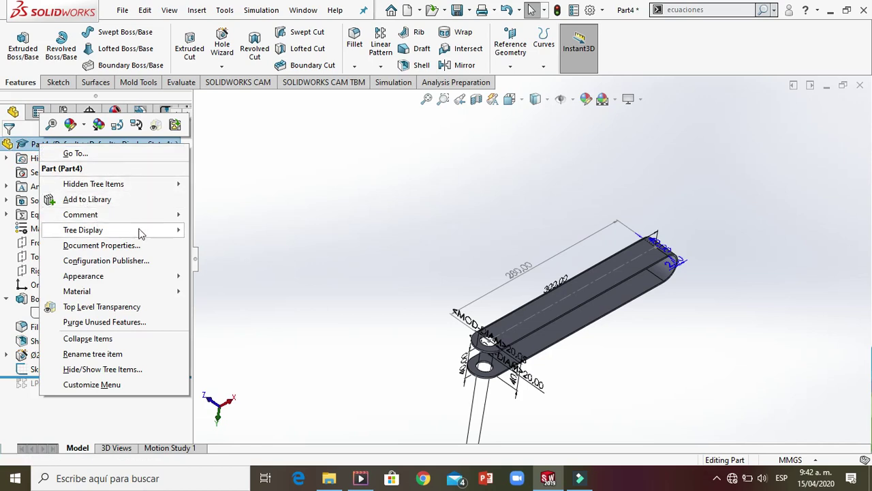
pyautogui.moveTo(179, 234)
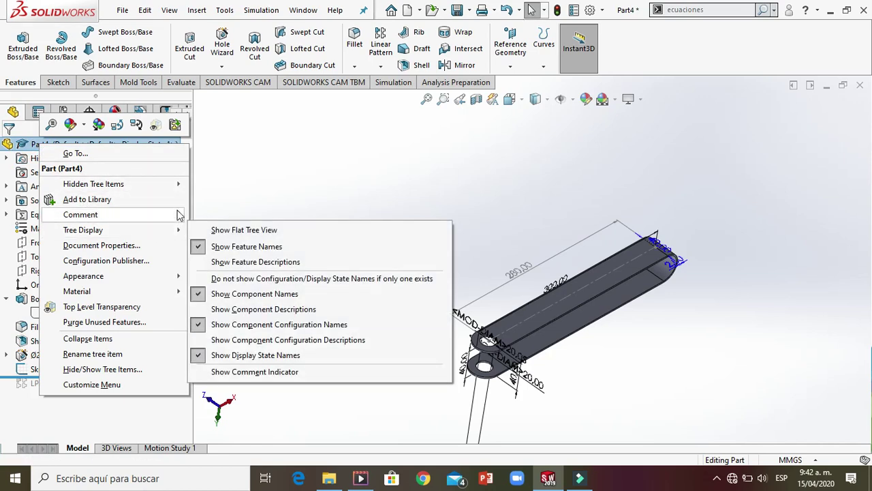
pyautogui.moveTo(180, 187)
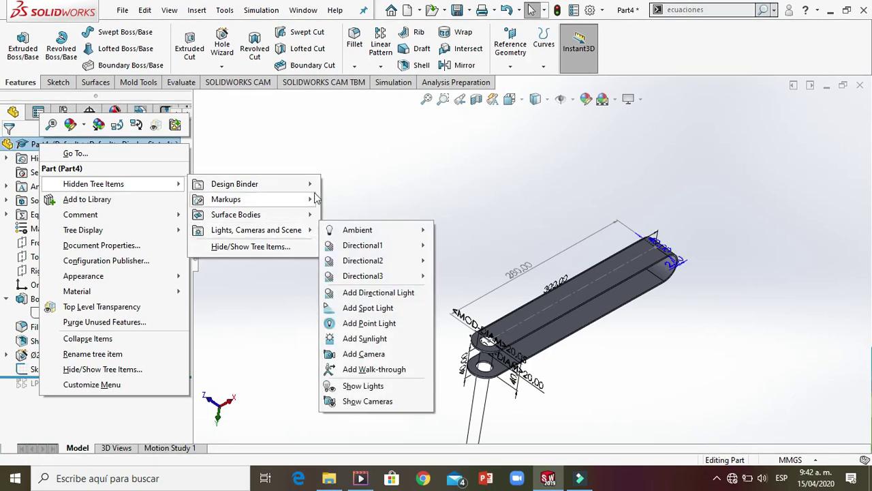
pyautogui.moveTo(311, 199)
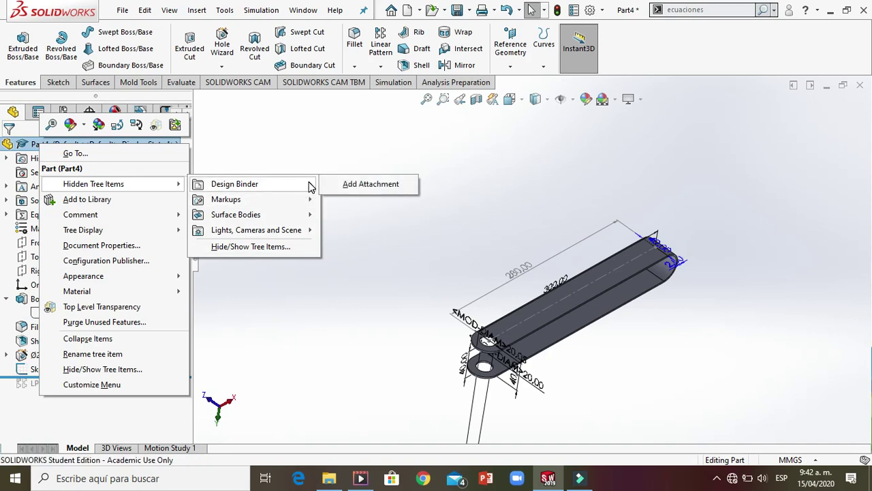
pyautogui.click(328, 183)
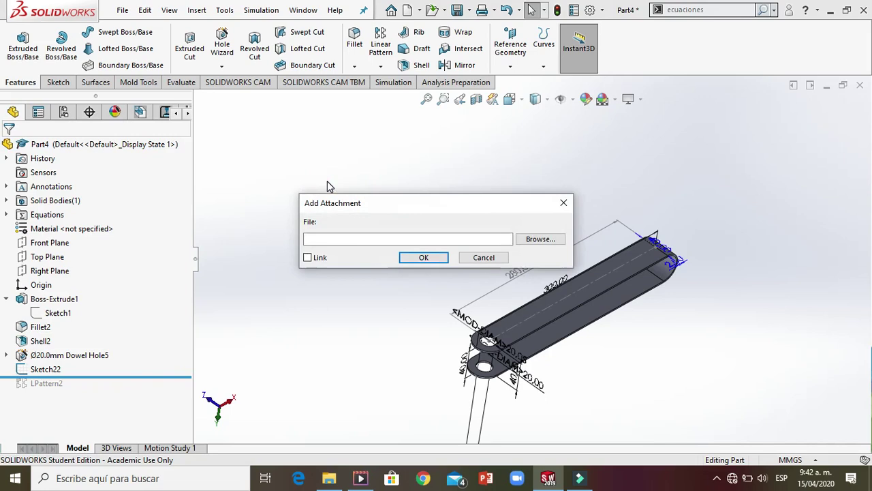
pyautogui.click(563, 202)
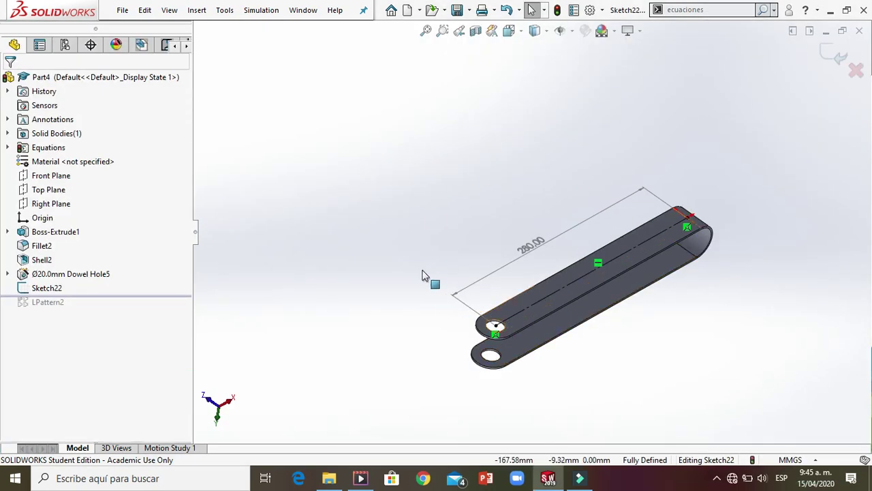
# Switch the workspace layout to Default
pyautogui.click(169, 9)
pyautogui.moveTo(230, 163)
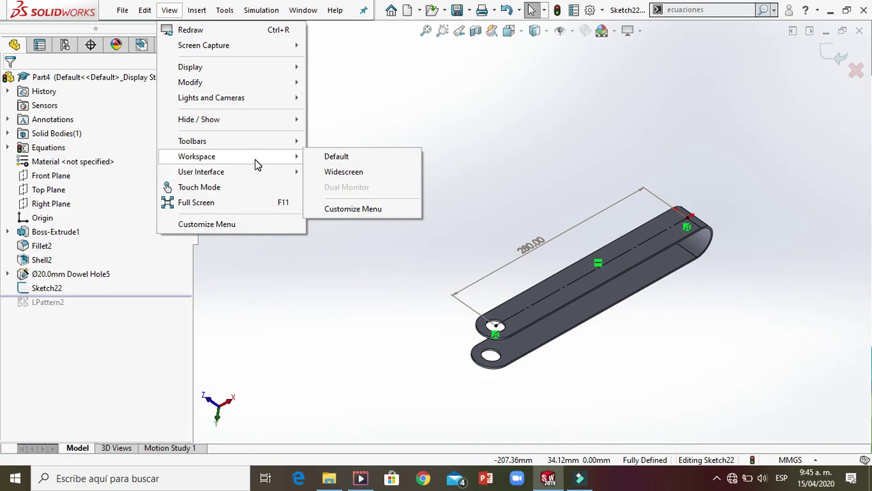
pyautogui.click(335, 156)
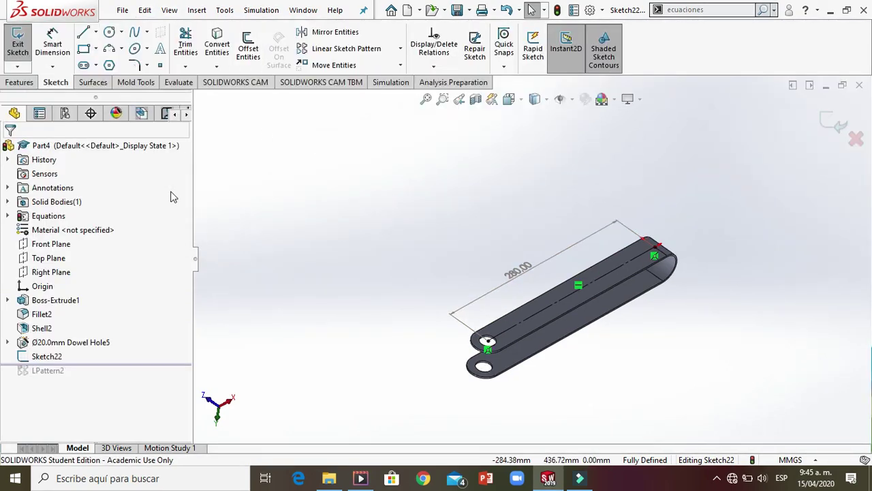
# Examine the options available for the Equations, Annotations, Sensors and History folders, including the annotation properties
pyautogui.rightClick(49, 221)
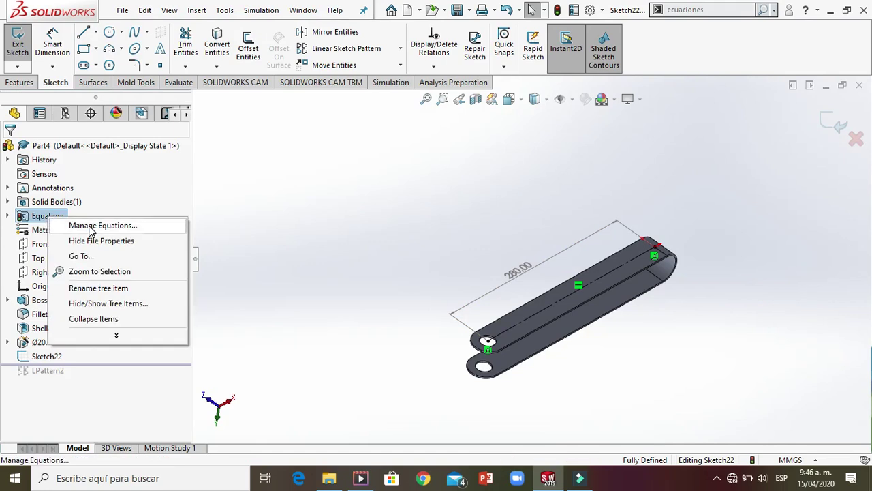
pyautogui.click(45, 216)
pyautogui.rightClick(47, 189)
pyautogui.click(276, 157)
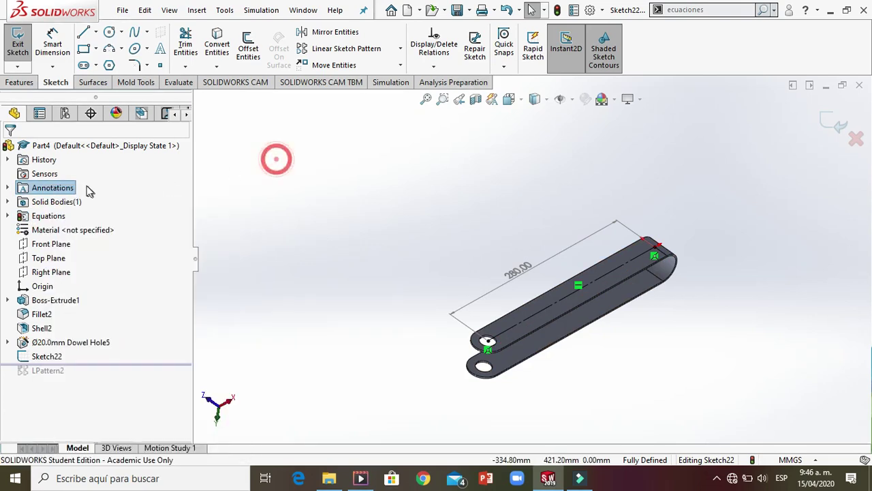
pyautogui.click(53, 173)
pyautogui.rightClick(53, 173)
pyautogui.click(303, 186)
pyautogui.rightClick(61, 189)
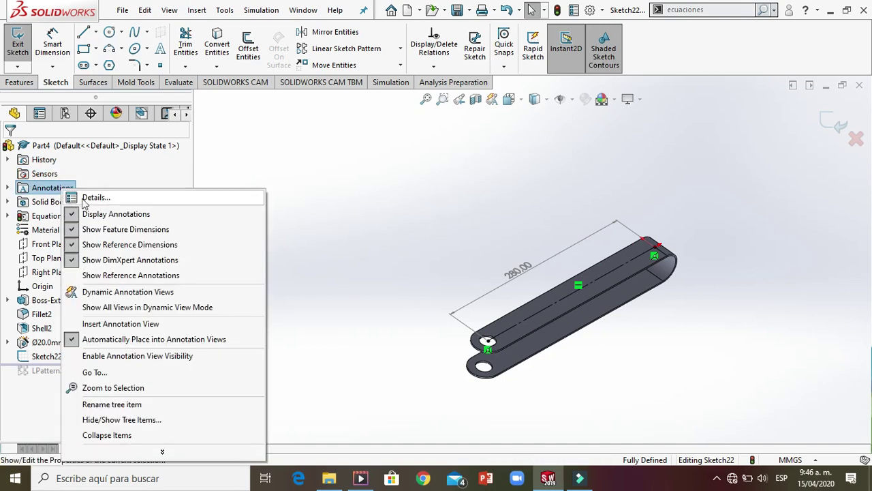
pyautogui.click(89, 198)
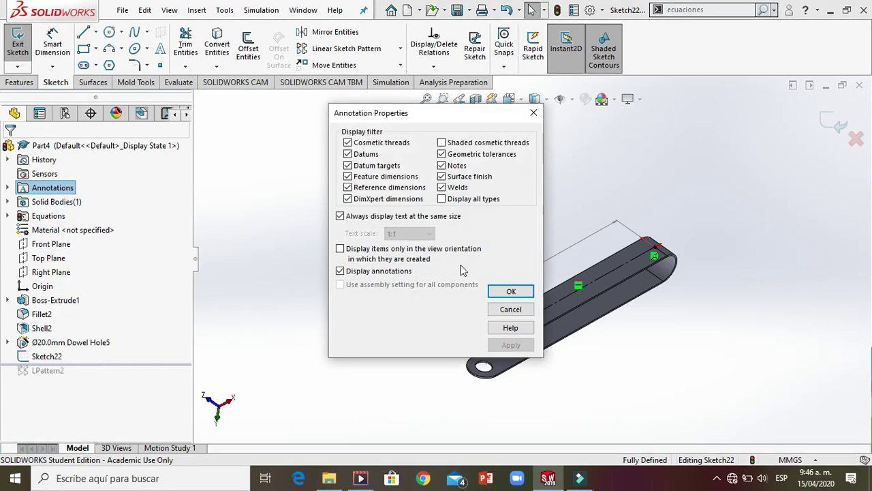
pyautogui.click(533, 112)
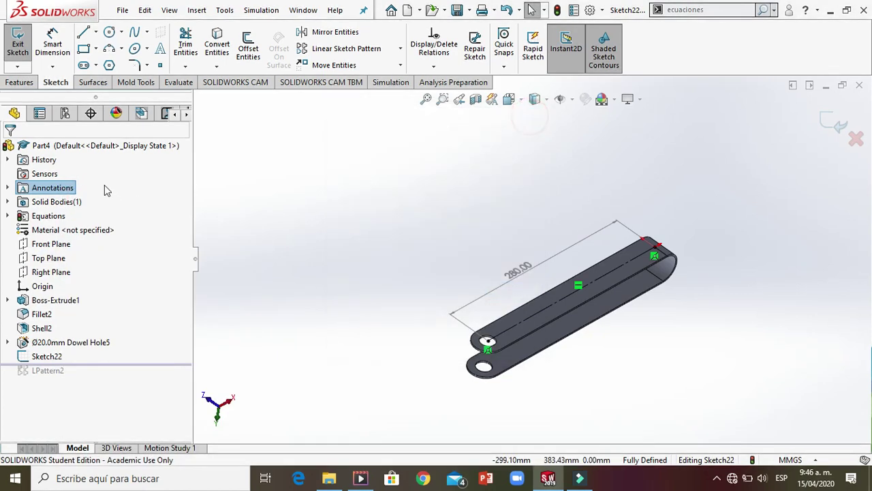
pyautogui.rightClick(59, 148)
pyautogui.click(311, 253)
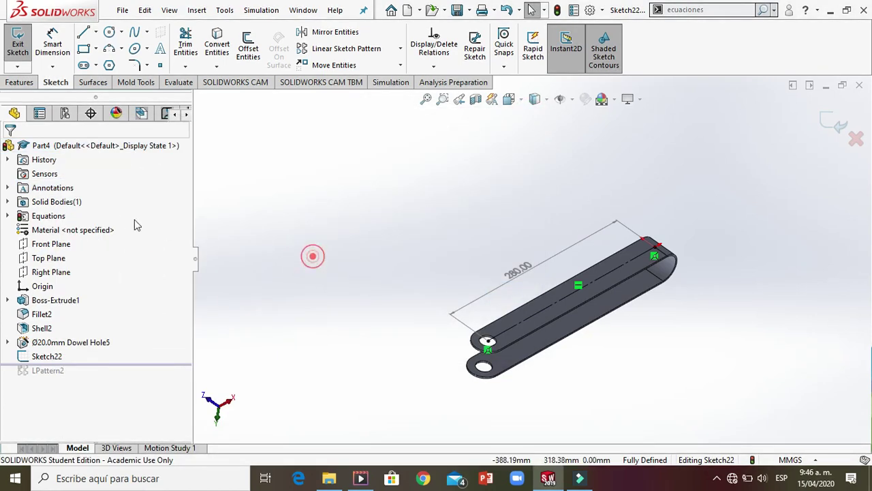
pyautogui.rightClick(41, 175)
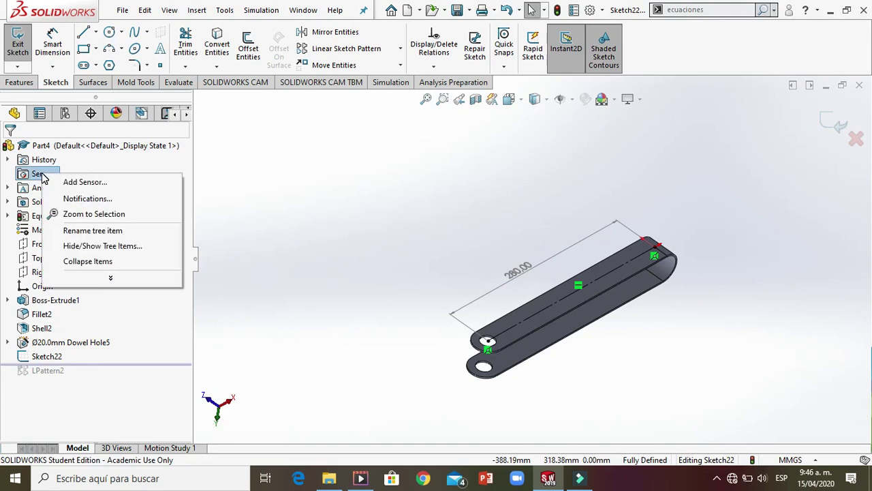
pyautogui.click(301, 222)
pyautogui.rightClick(50, 162)
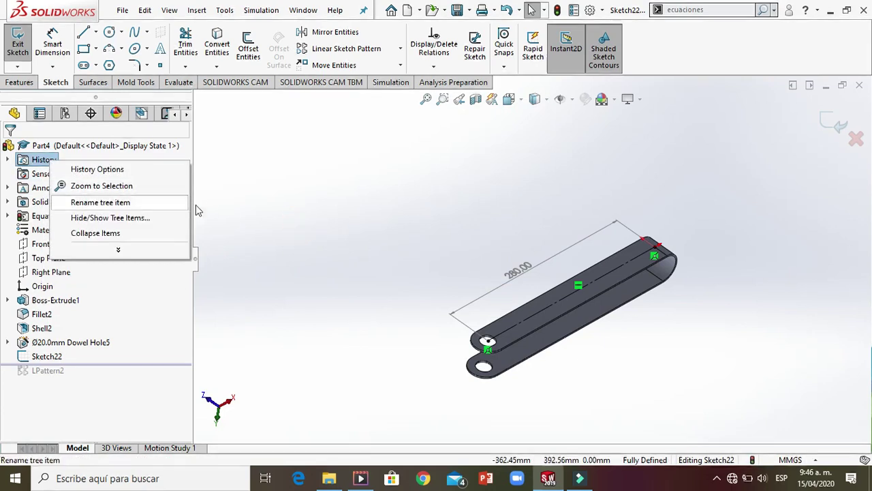
pyautogui.click(247, 216)
# Set the Equations folder's visibility in the FeatureManager tree to Show
pyautogui.rightClick(47, 218)
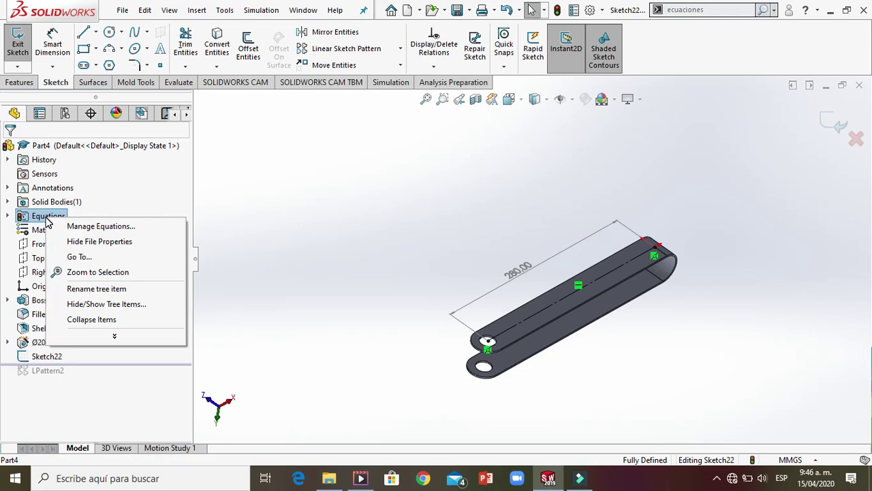
pyautogui.click(111, 305)
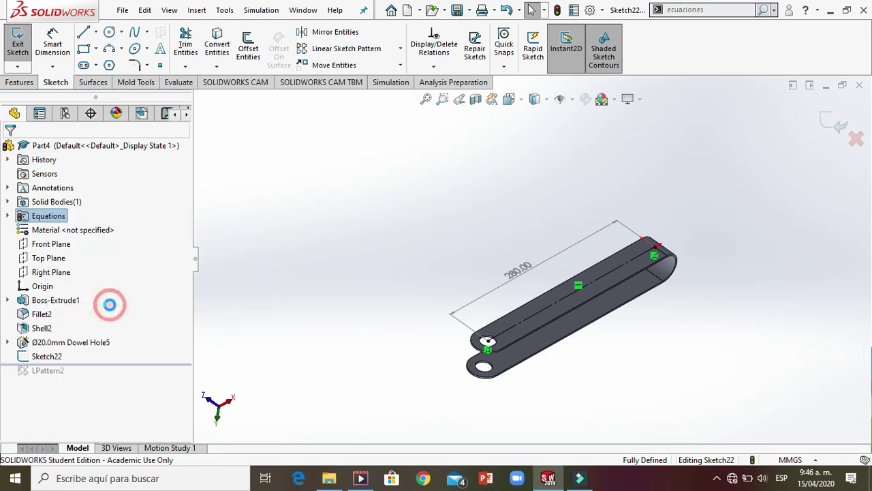
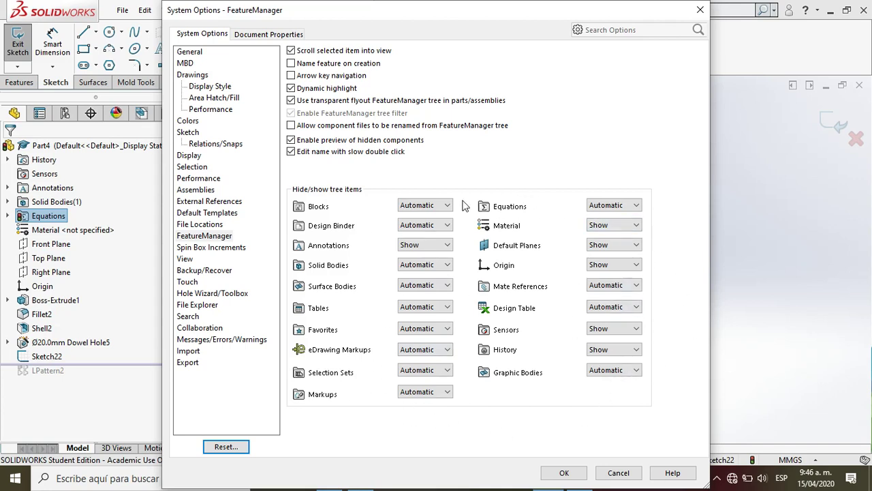
pyautogui.click(636, 205)
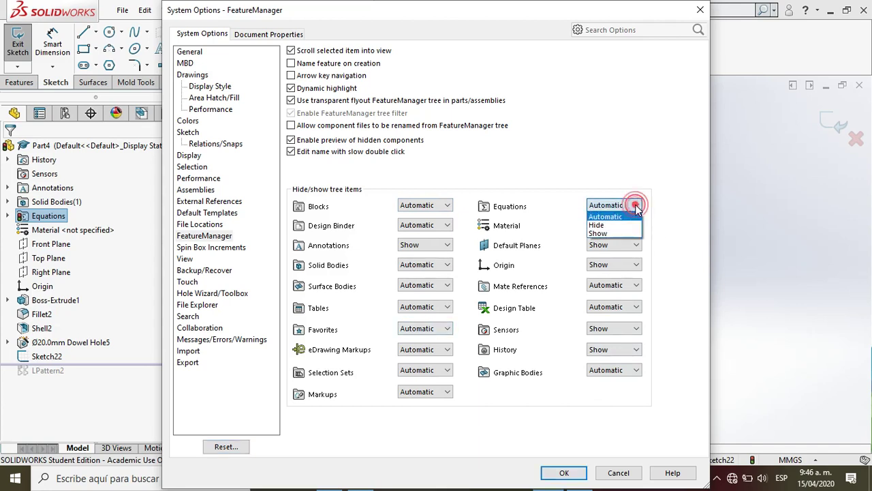
pyautogui.click(609, 233)
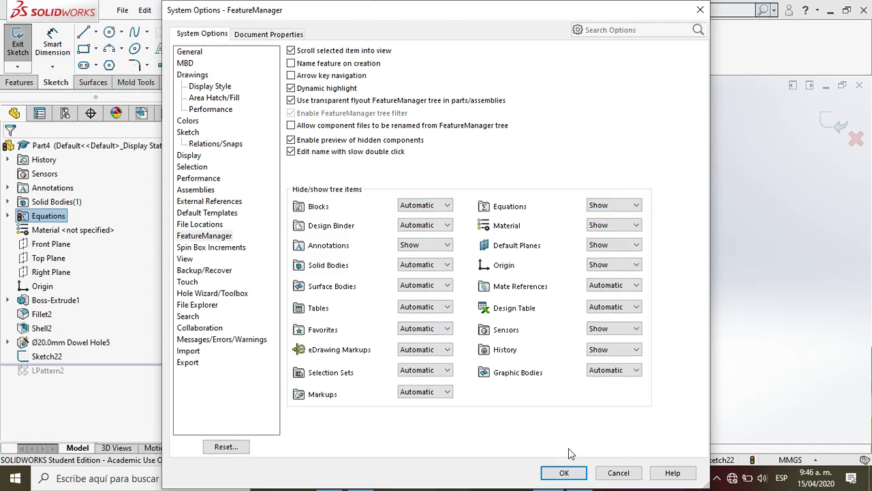
pyautogui.click(565, 473)
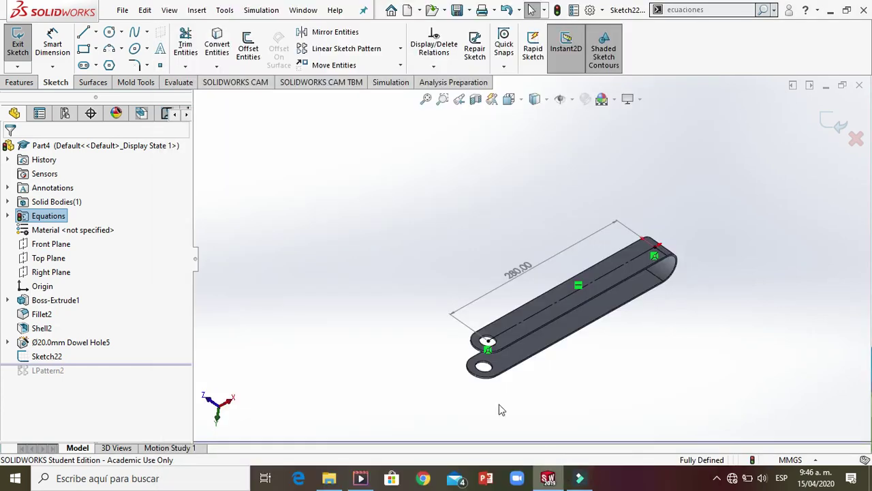
# Set the Equations folder's visibility in the FeatureManager tree to Hide
pyautogui.rightClick(32, 216)
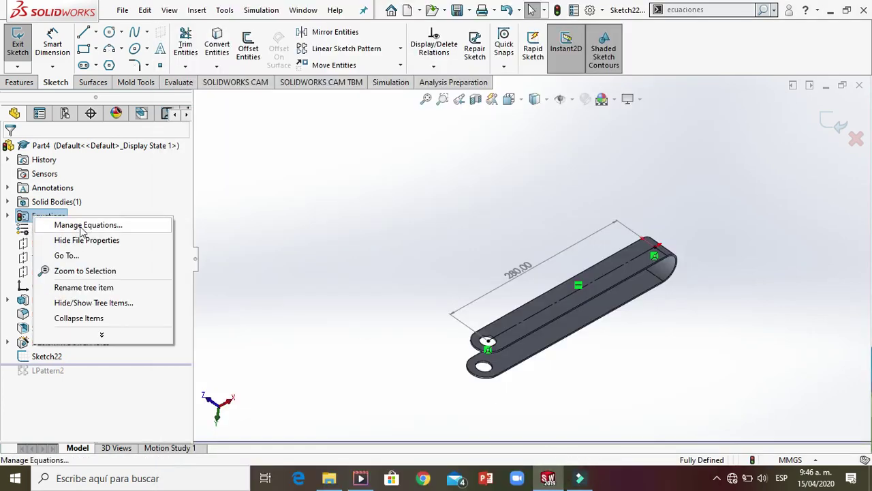
pyautogui.click(94, 303)
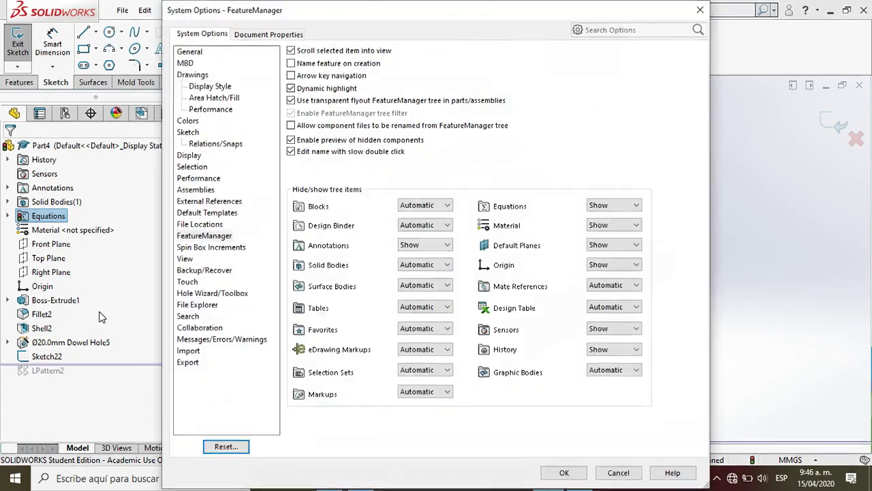
pyautogui.click(634, 206)
pyautogui.click(622, 226)
pyautogui.click(565, 472)
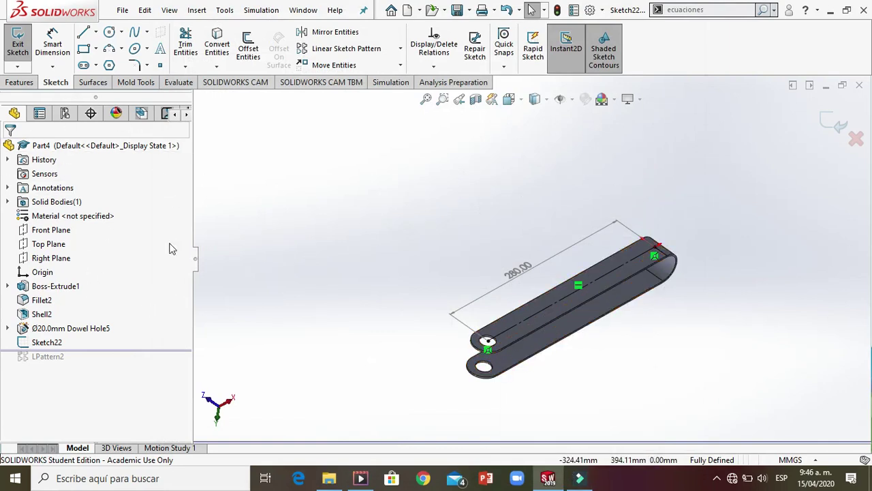
# Set the Equations folder's visibility in the FeatureManager tree to Automatic
pyautogui.rightClick(59, 191)
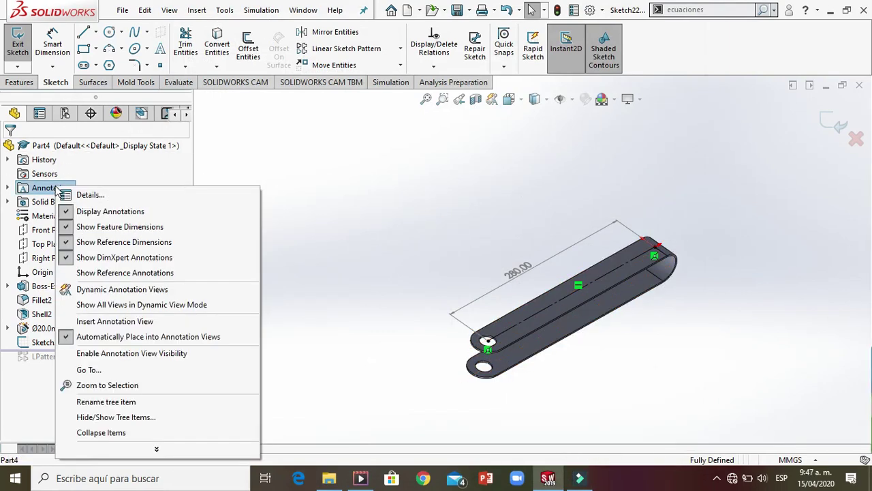
pyautogui.click(109, 418)
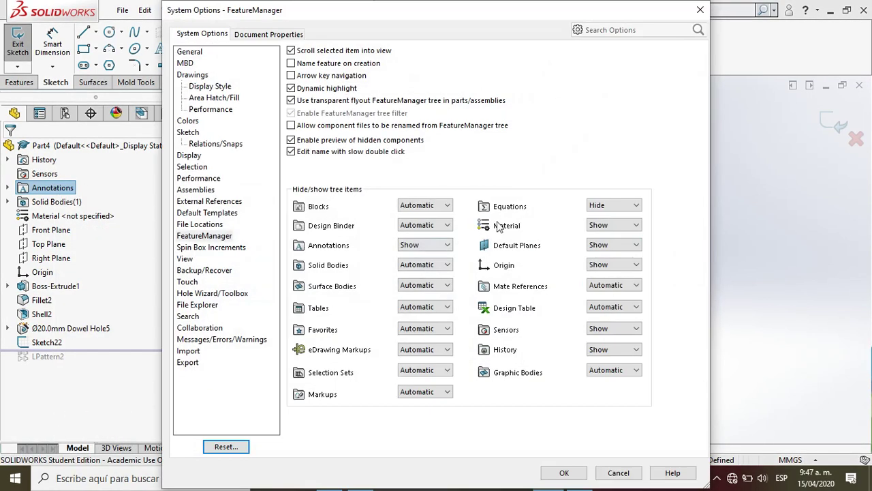
pyautogui.click(636, 205)
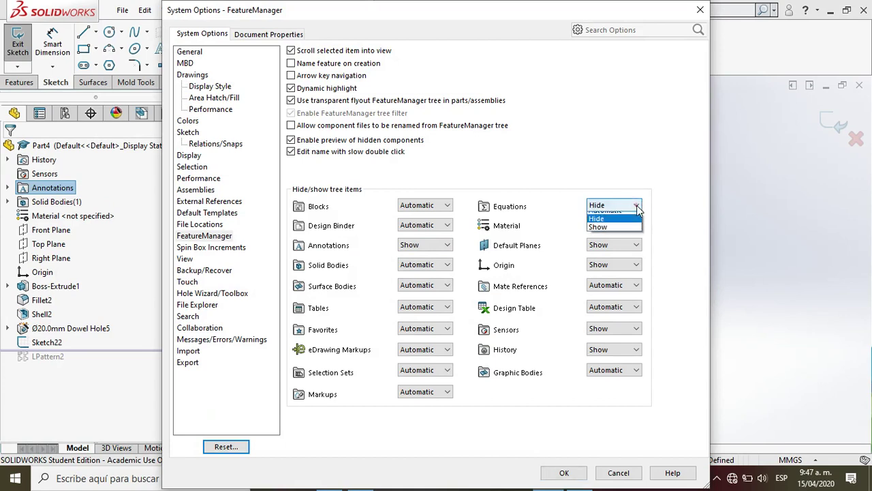
pyautogui.click(606, 212)
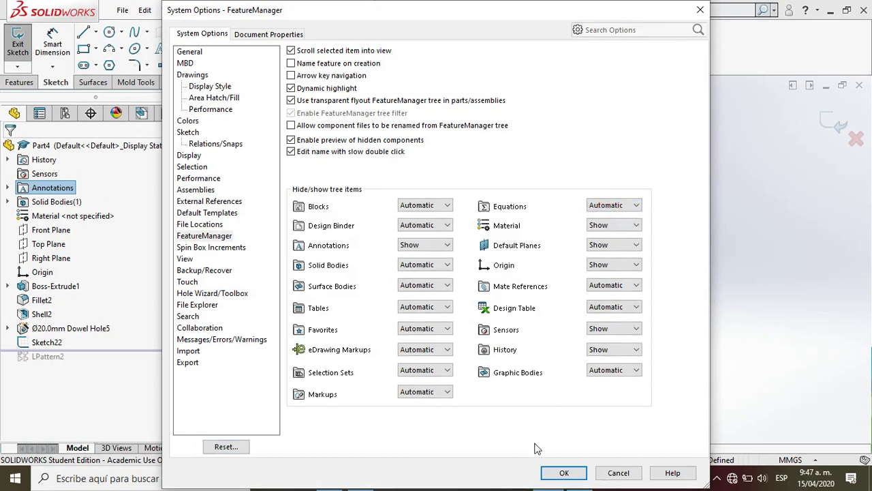
pyautogui.click(552, 472)
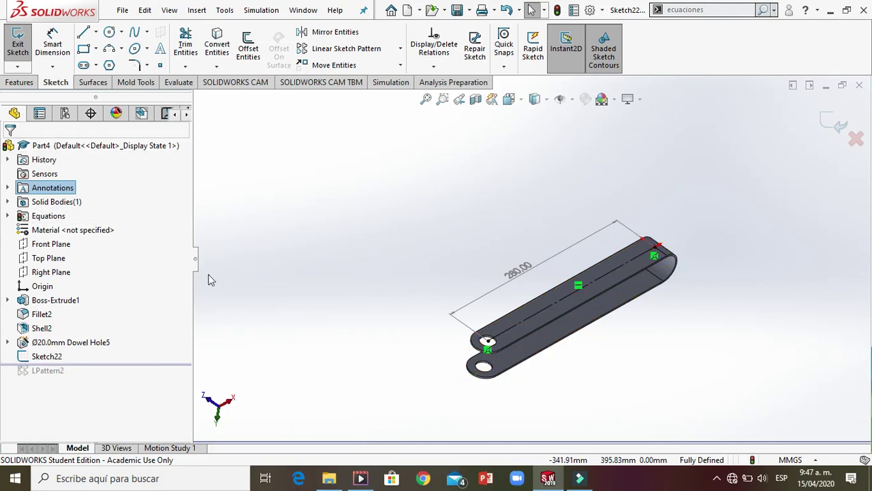
# Open the equations manager for the part's global variables and dimensions
pyautogui.rightClick(53, 222)
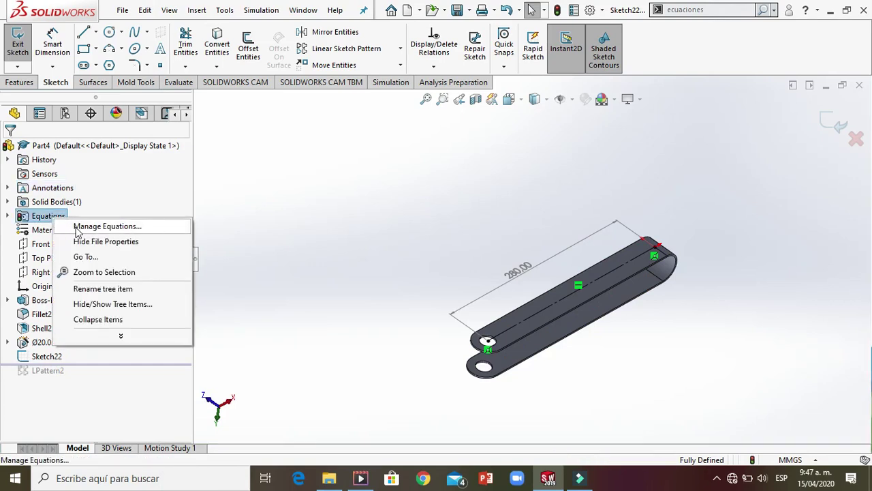
pyautogui.click(105, 227)
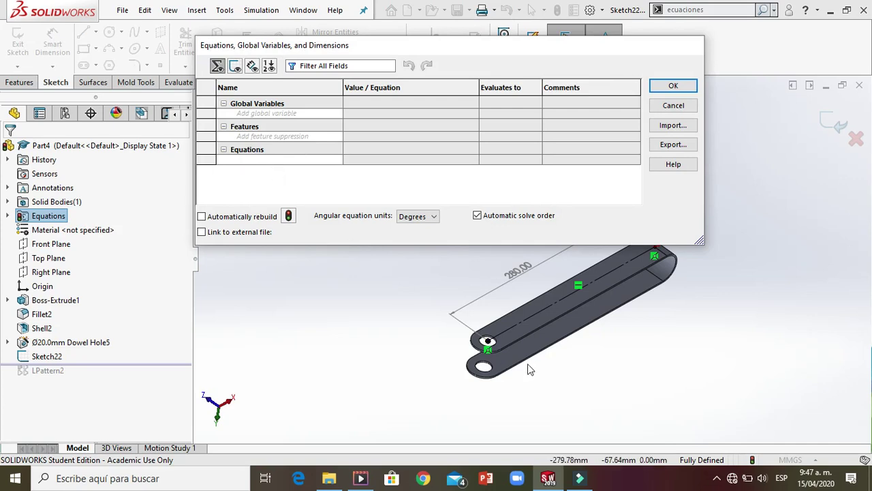
pyautogui.scroll(-4, 489, 342)
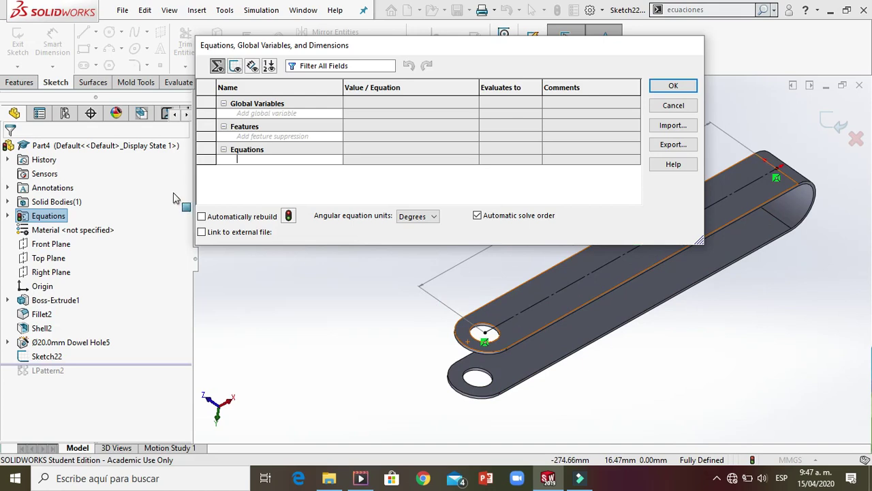
# Close the equations manager and toggle the Display Annotations option of the Annotations folder off and back on
pyautogui.click(675, 87)
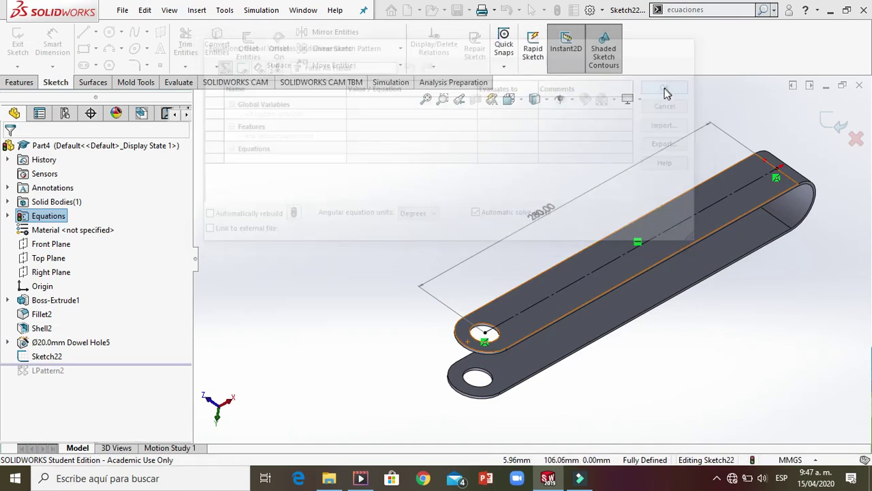
pyautogui.rightClick(54, 190)
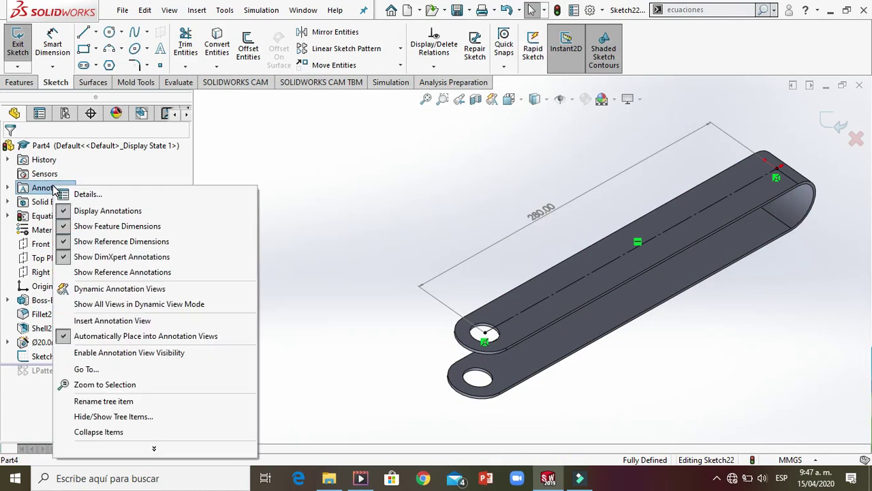
pyautogui.click(116, 213)
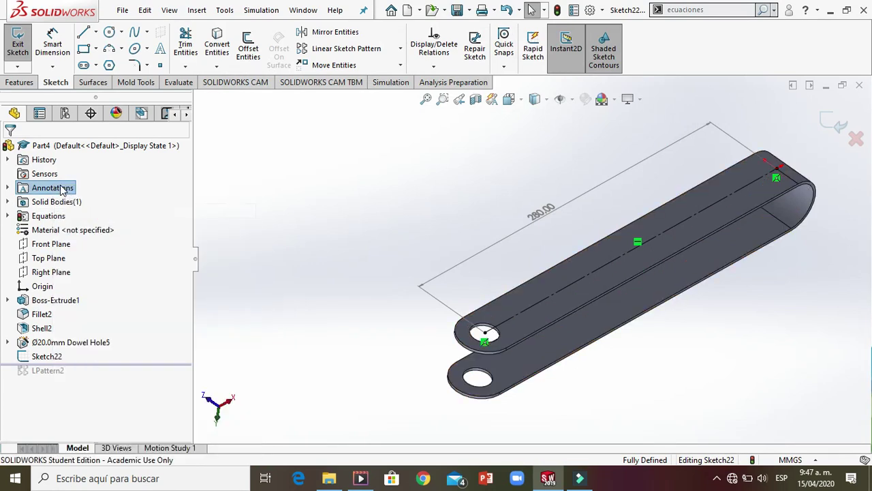
pyautogui.rightClick(63, 188)
pyautogui.click(109, 210)
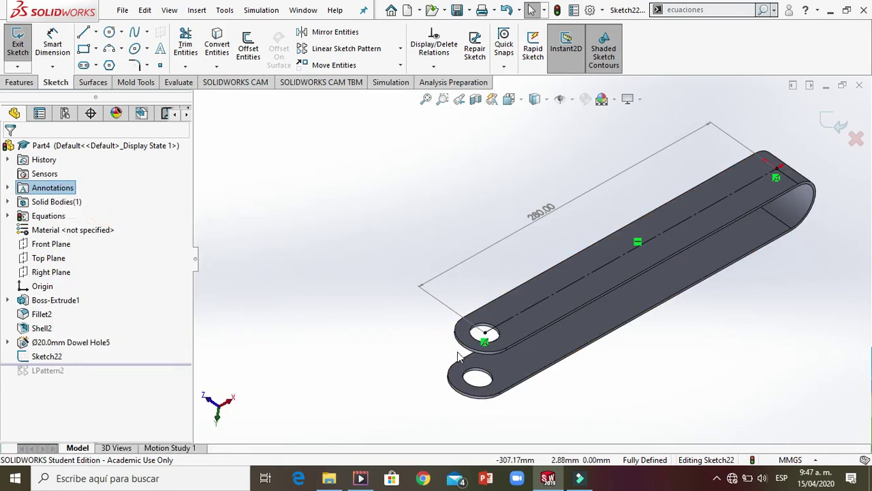
# Exit the centreline sketch on the strap's upper face
pyautogui.click(834, 126)
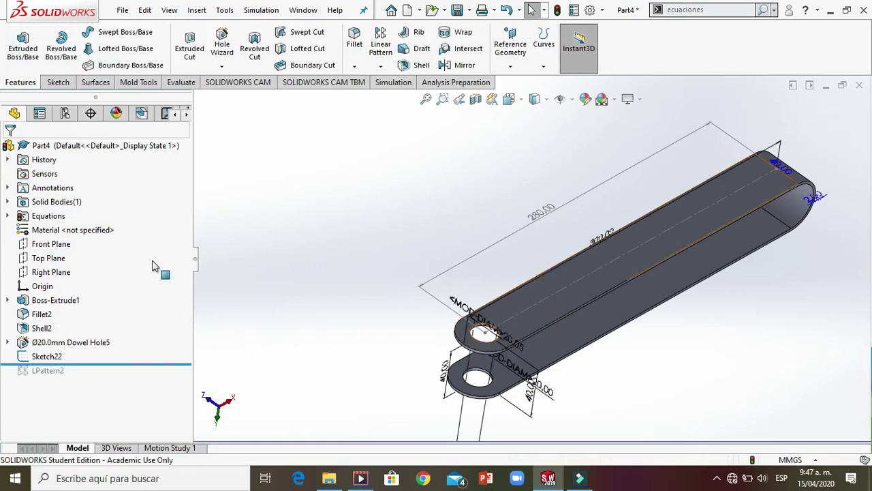
pyautogui.click(48, 218)
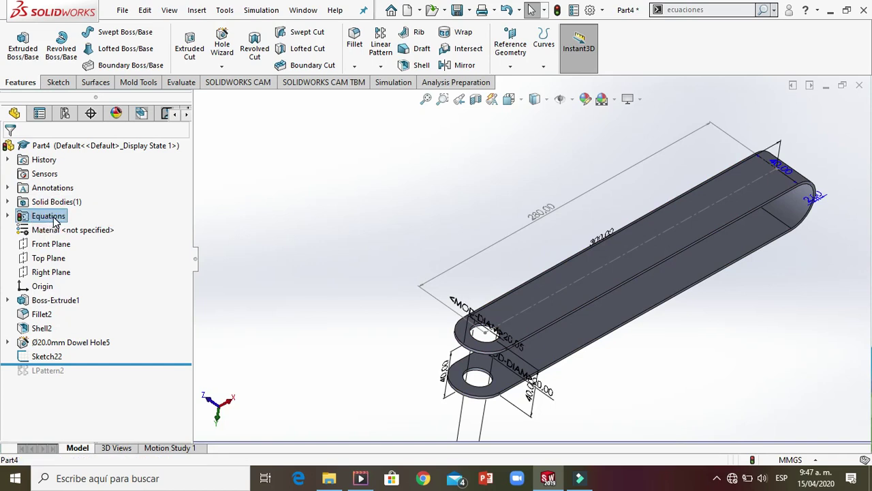
pyautogui.rightClick(55, 220)
pyautogui.click(82, 227)
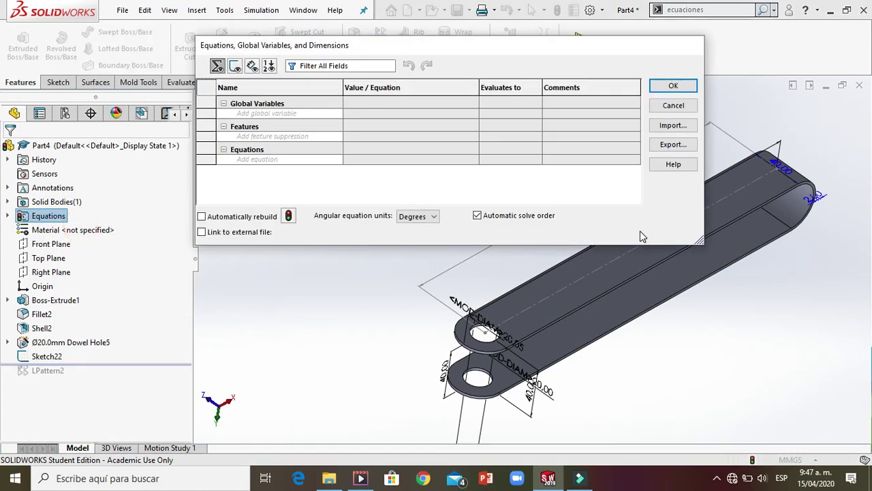
pyautogui.click(257, 160)
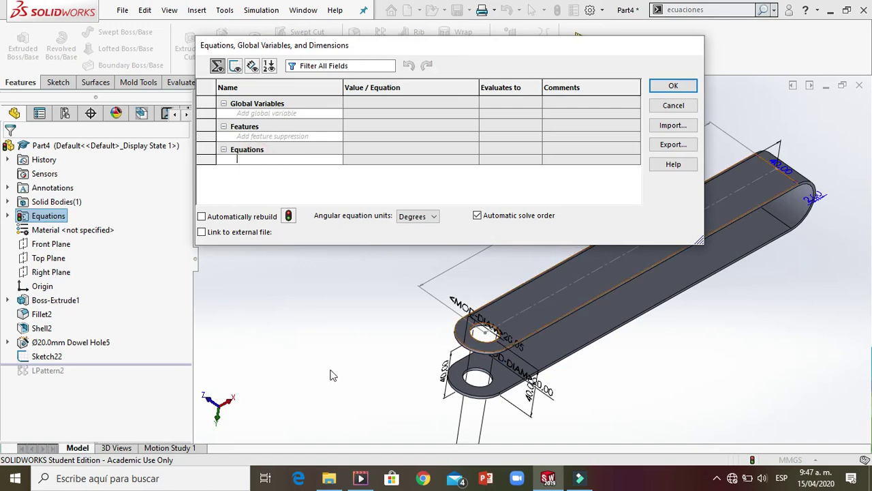
pyautogui.click(673, 86)
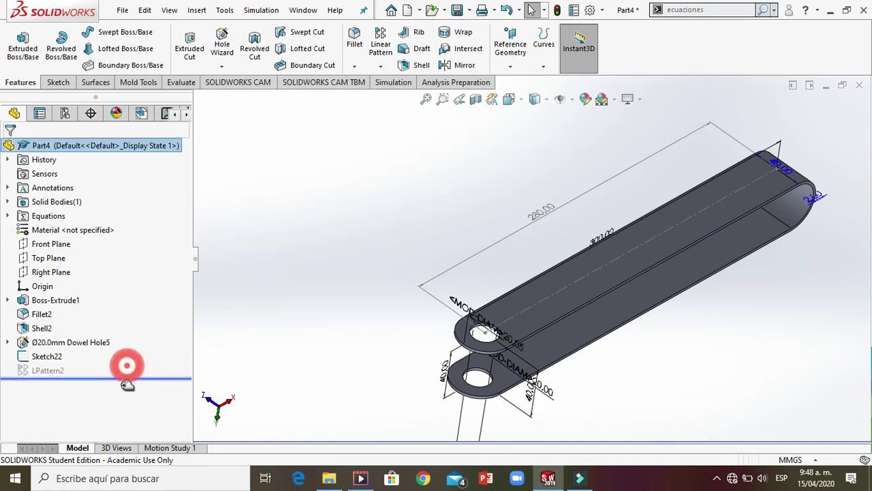
# Roll the feature tree forward past LPattern2 to bring the linear hole pattern back into the part
pyautogui.moveTo(126, 361); pyautogui.dragTo(127, 377)
pyautogui.click(284, 327)
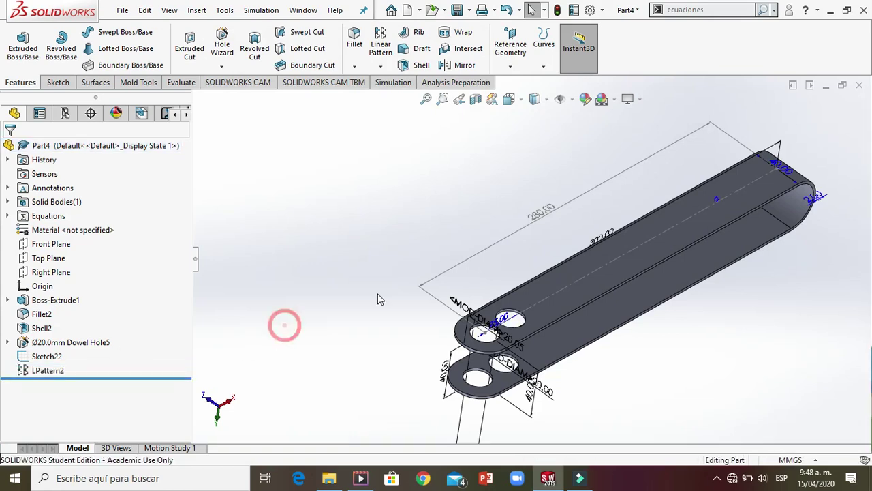
# Start a new equation in the equations manager and move its window clear of the strap
pyautogui.click(45, 216)
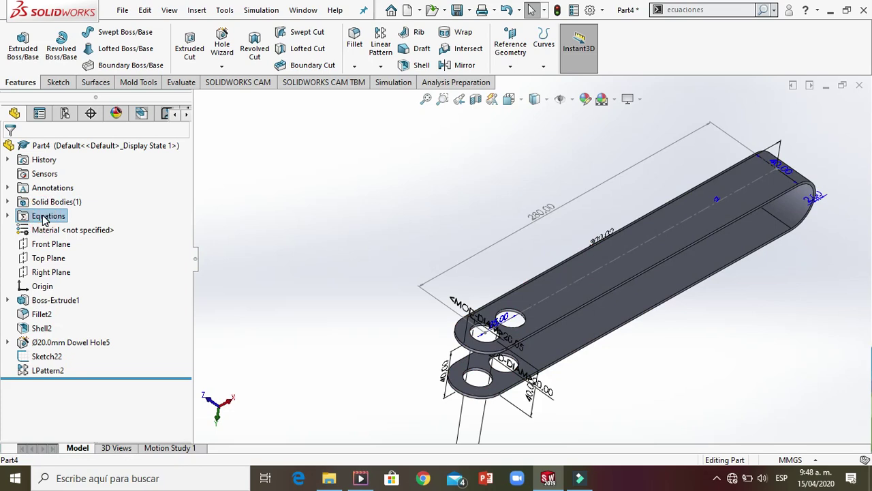
pyautogui.rightClick(45, 216)
pyautogui.click(73, 225)
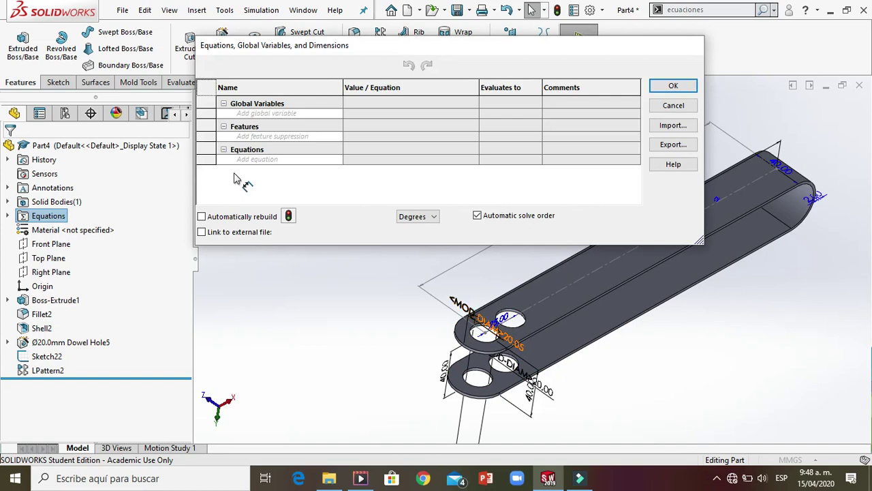
pyautogui.click(238, 159)
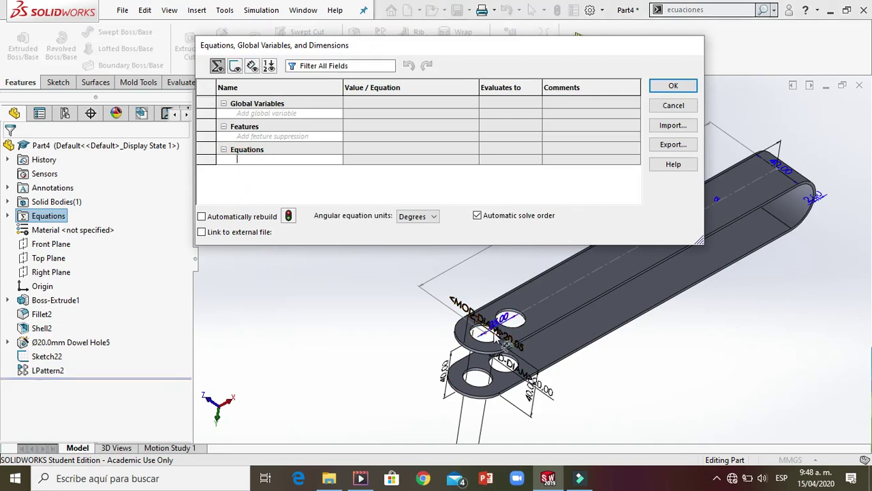
pyautogui.scroll(-2, 514, 348)
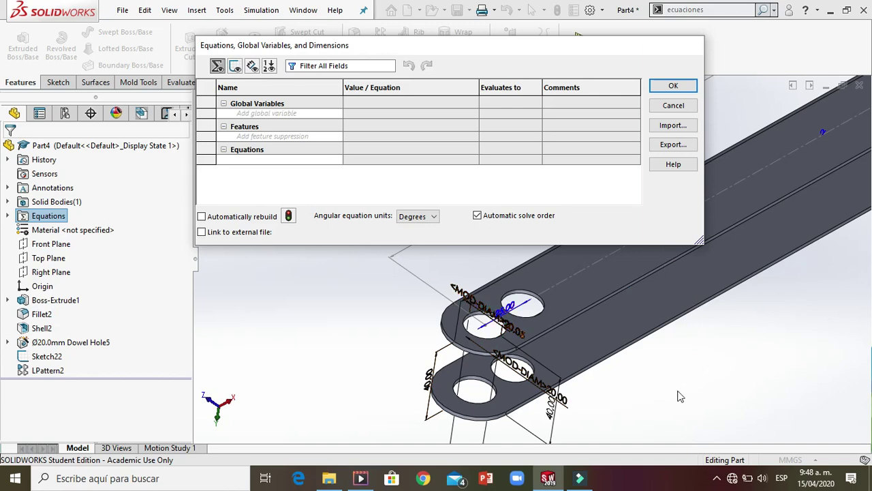
pyautogui.scroll(3, 679, 396)
pyautogui.scroll(4, 501, 303)
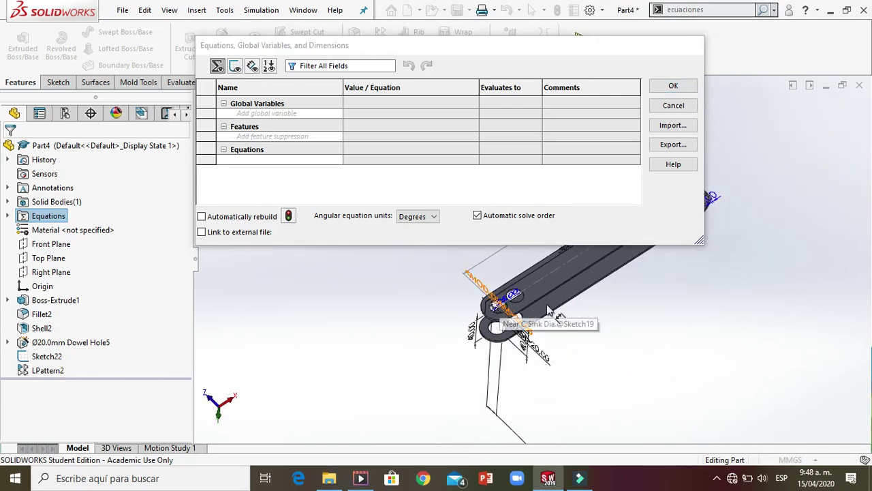
pyautogui.moveTo(461, 48); pyautogui.dragTo(261, 12)
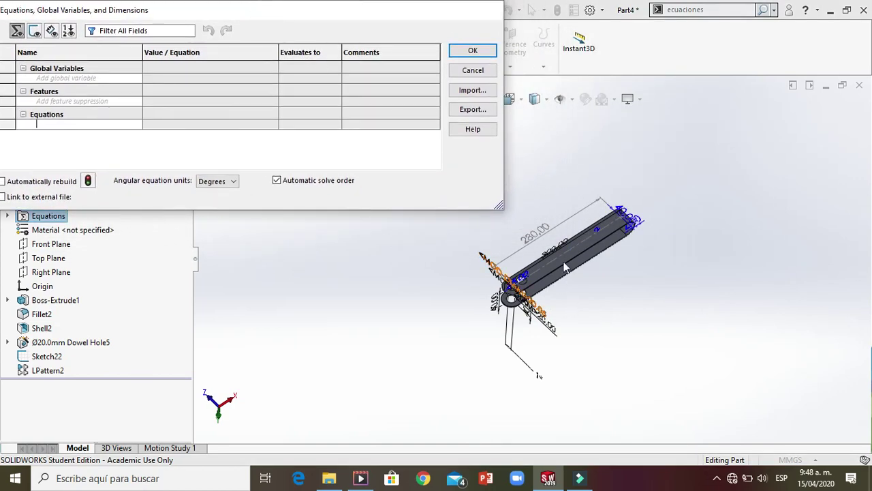
# Pick the hole pattern's instance count on the strap's upper face as the dimension driven by the equation, "D1@LPattern2"
pyautogui.scroll(-4, 538, 249)
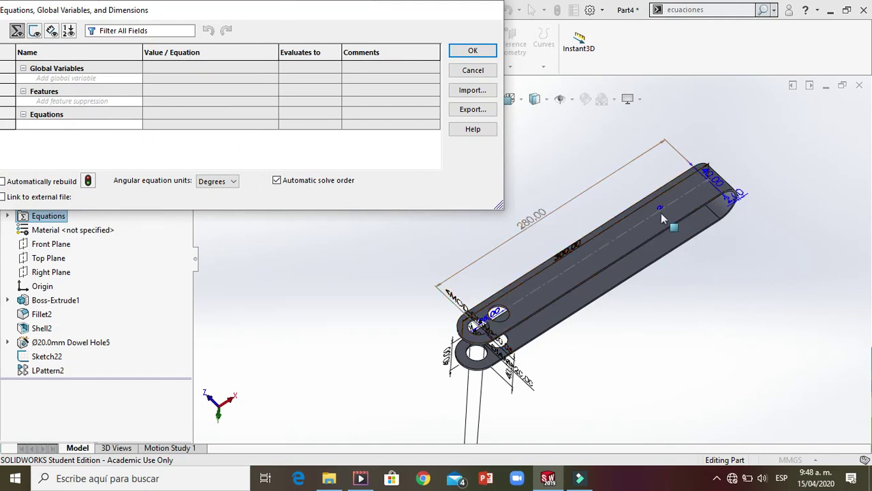
pyautogui.scroll(-3, 663, 210)
pyautogui.scroll(5, 640, 225)
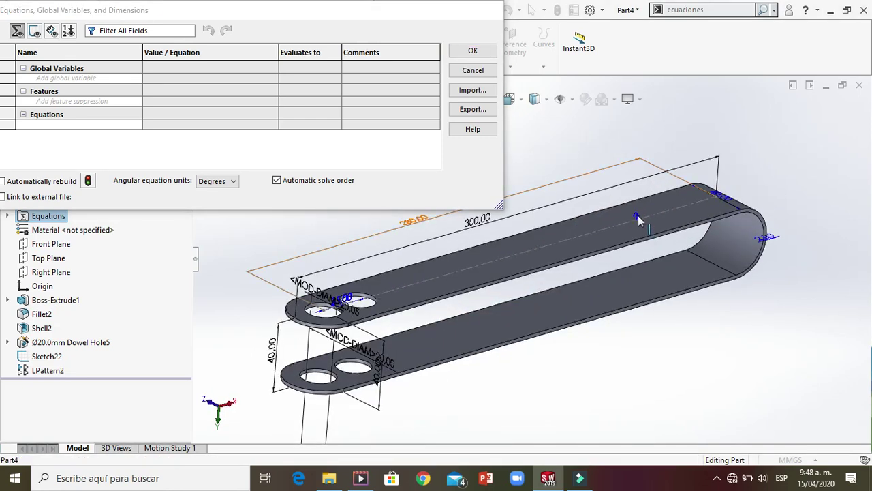
pyautogui.scroll(-5, 637, 215)
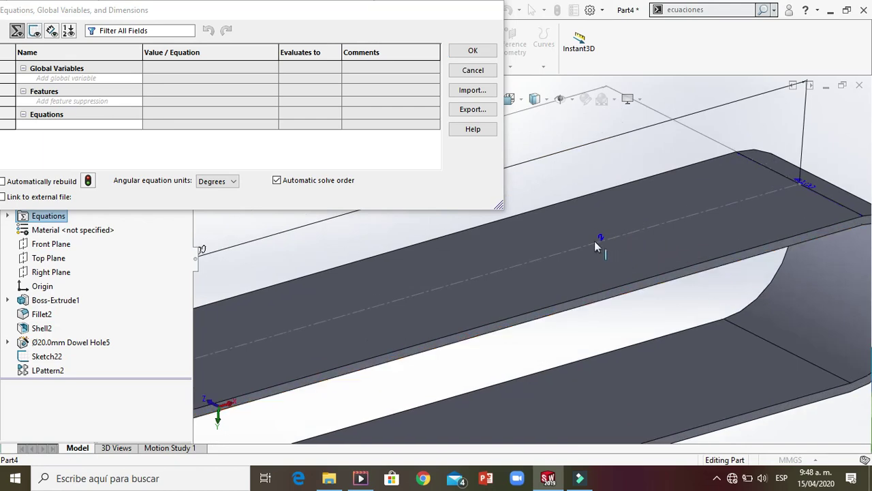
pyautogui.click(601, 238)
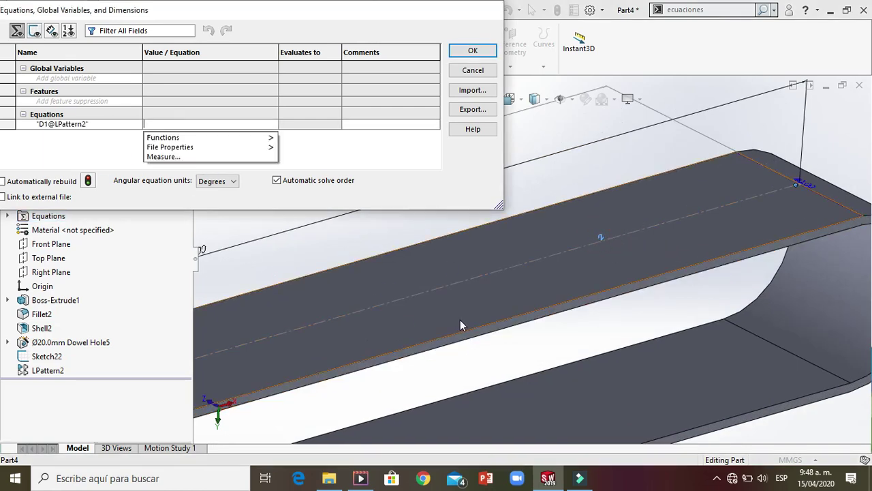
# Begin the instance count's equation with the 280 mm centreline dimension, ="D1@Sketch22"
pyautogui.scroll(5, 460, 320)
pyautogui.scroll(-4, 303, 334)
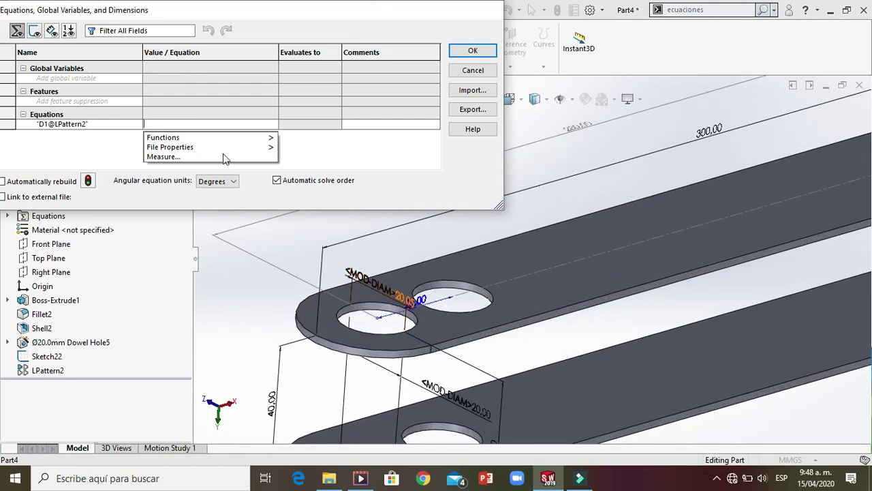
pyautogui.write('==')
pyautogui.press('BackSpace')
pyautogui.moveTo(205, 147)
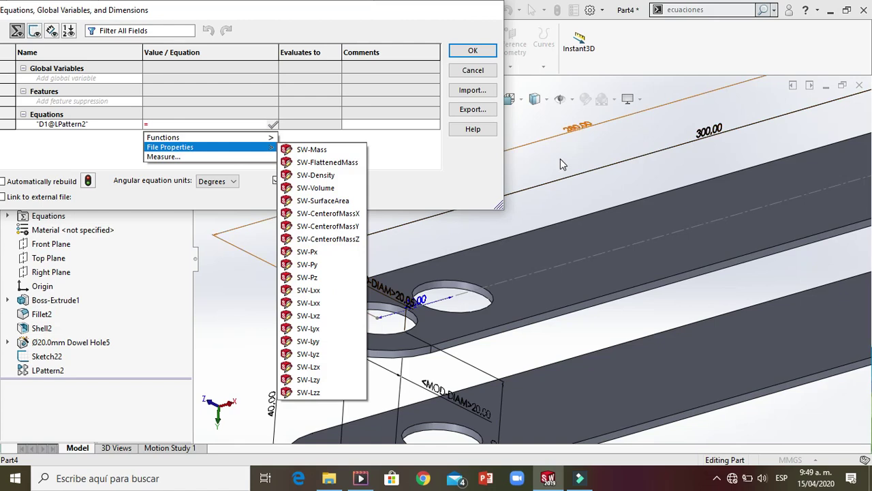
pyautogui.click(196, 238)
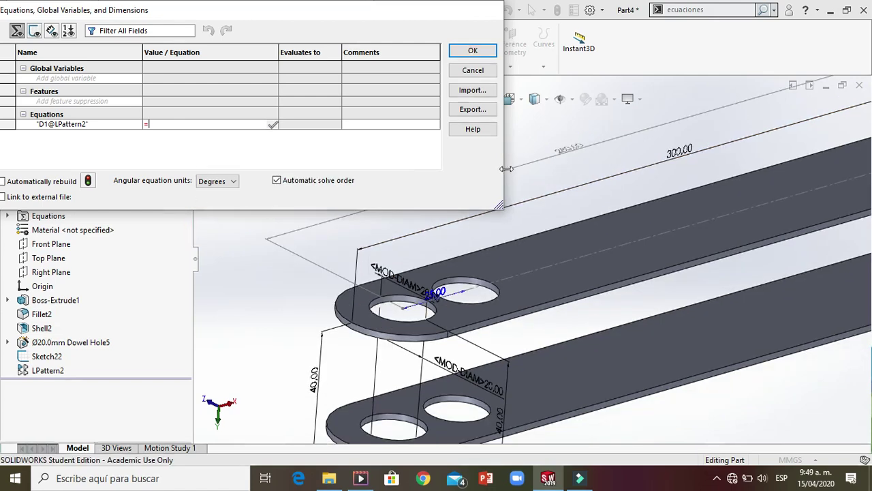
pyautogui.click(576, 150)
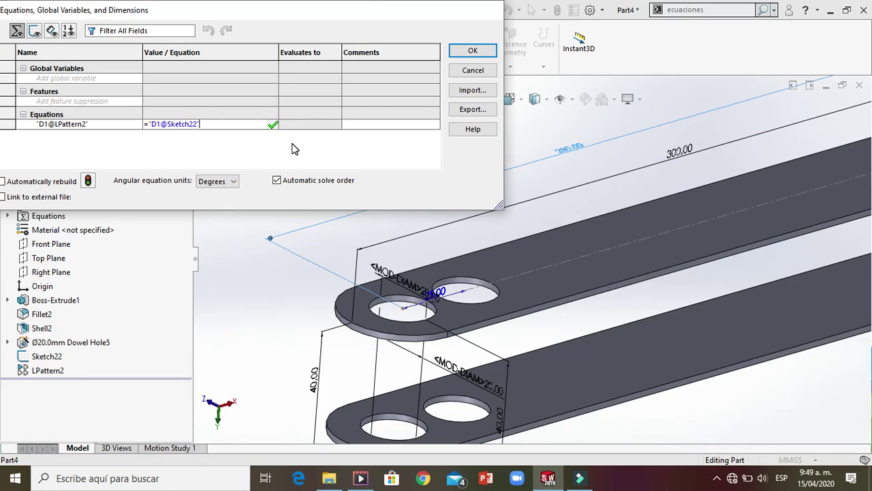
# Complete the equation by dividing by the 25 mm hole spacing, giving ="D1@Sketch22"/"D3@LPattern2", and apply it to the part
pyautogui.write('/')
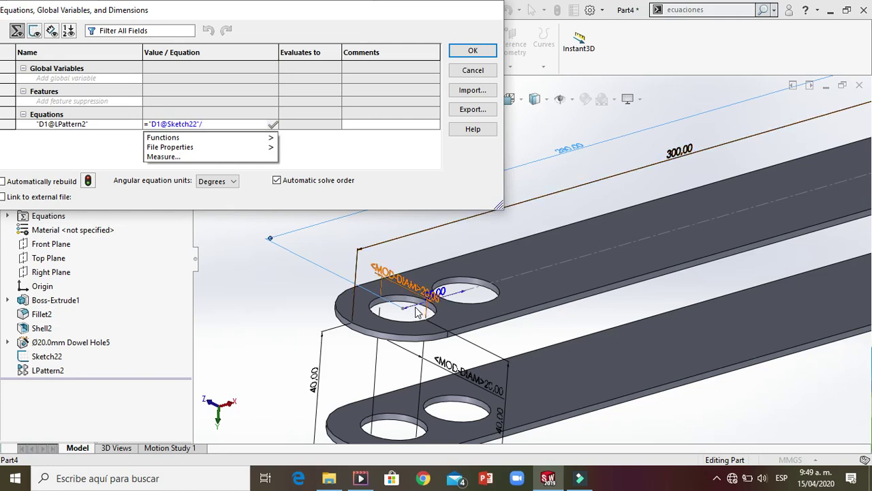
pyautogui.scroll(-6, 428, 302)
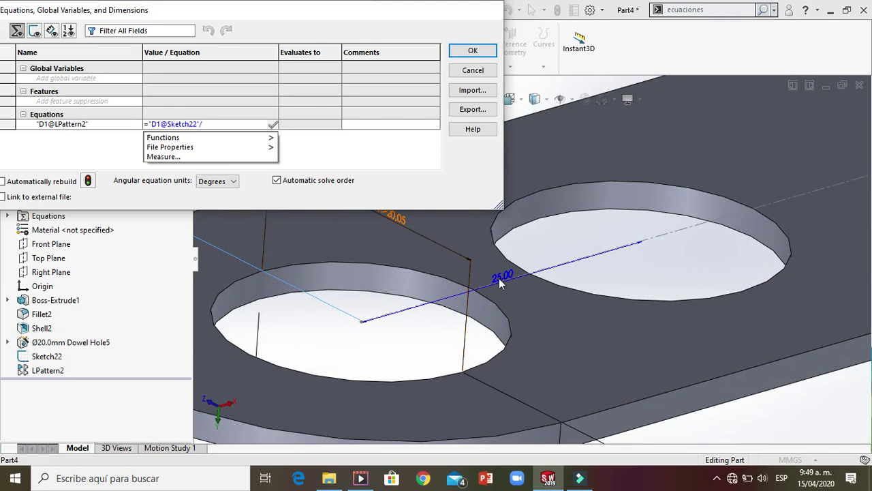
pyautogui.click(499, 278)
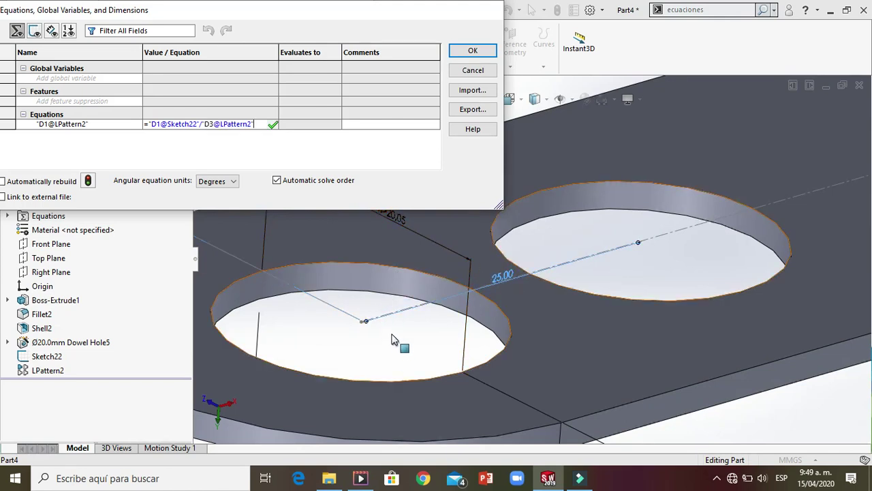
pyautogui.scroll(5, 398, 337)
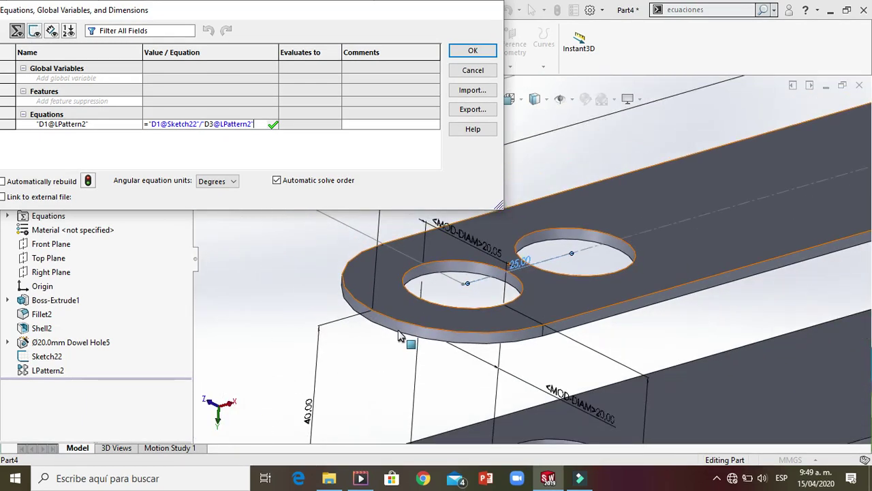
pyautogui.scroll(4, 401, 336)
pyautogui.scroll(1, 531, 259)
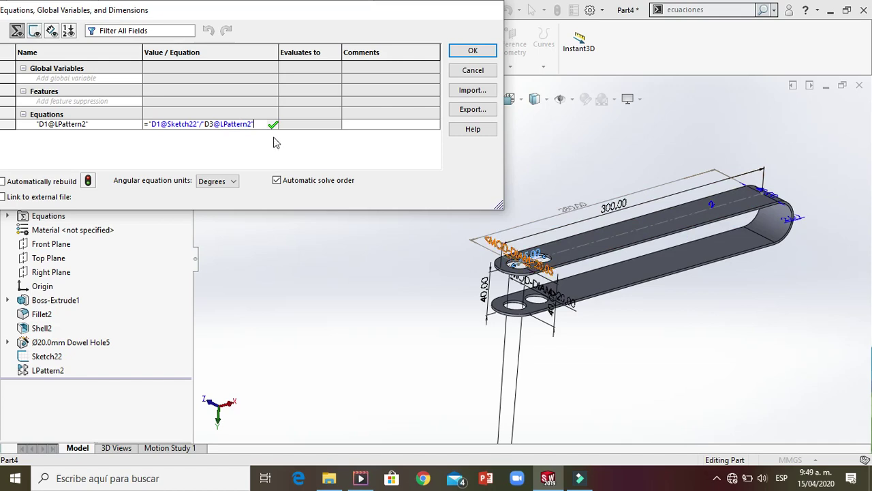
pyautogui.click(473, 51)
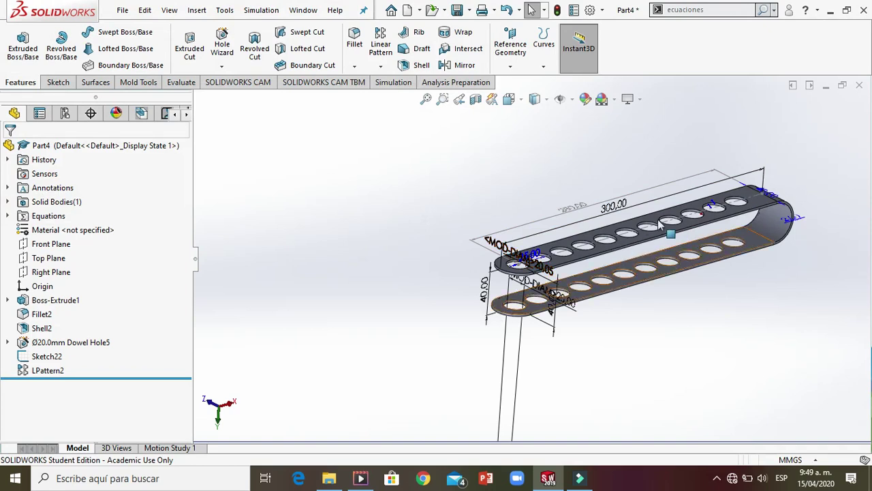
# Set the strap's length to 800 mm in the Boss-Extrude1 sketch and rebuild the part
pyautogui.scroll(-3, 659, 225)
pyautogui.scroll(2, 660, 224)
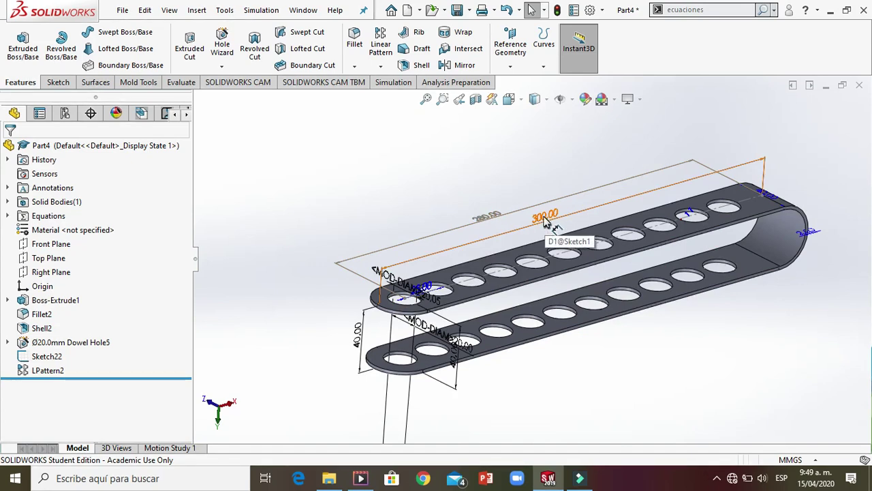
pyautogui.click(7, 300)
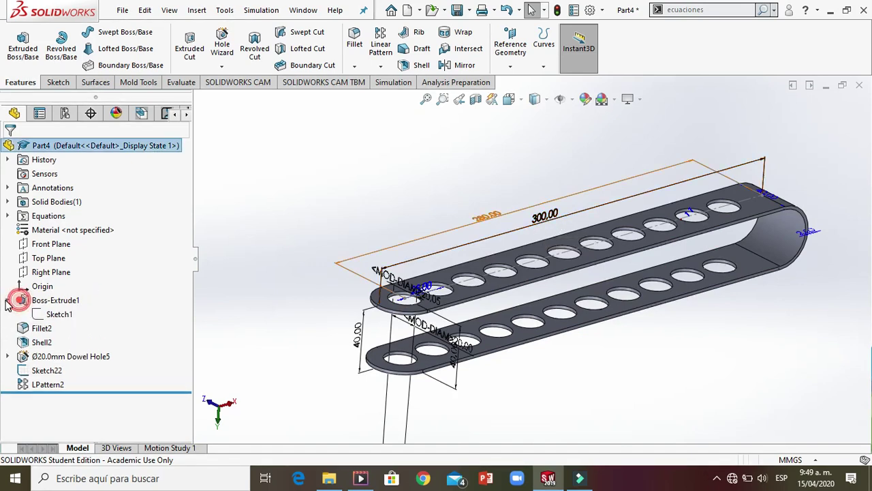
pyautogui.rightClick(59, 316)
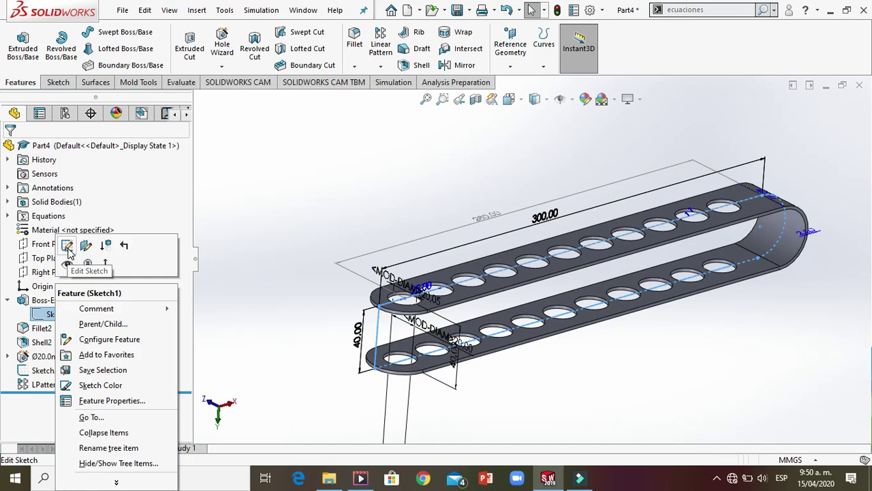
pyautogui.click(68, 251)
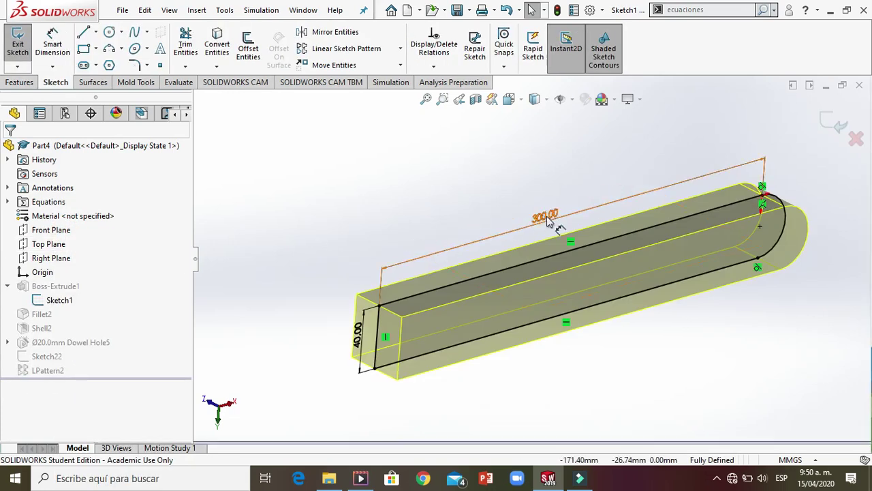
pyautogui.doubleClick(547, 216)
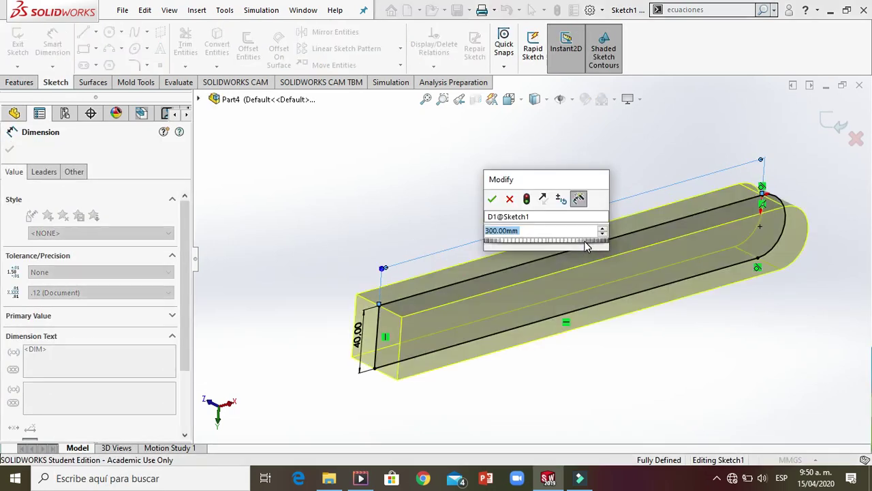
pyautogui.write('800')
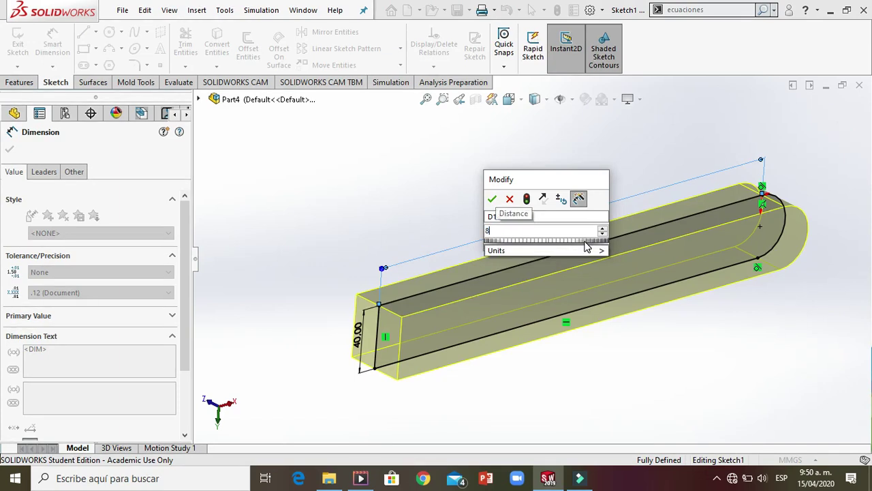
pyautogui.click(492, 199)
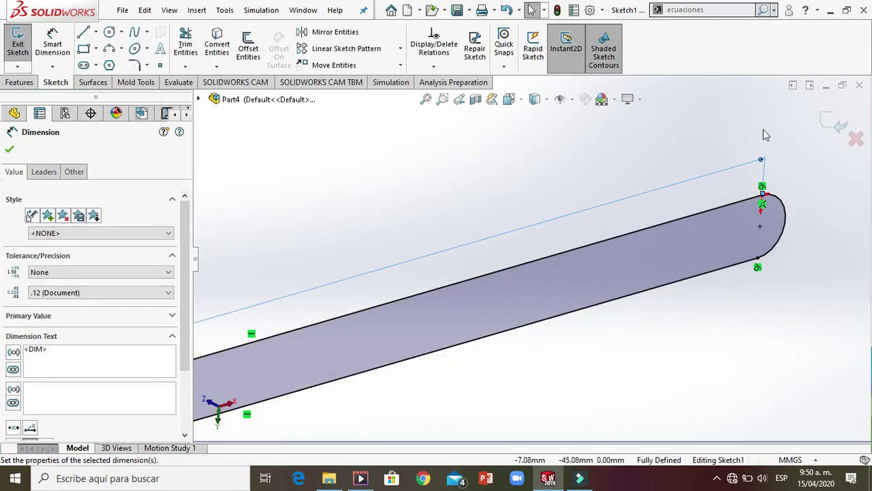
pyautogui.click(829, 122)
# Examine how the hole pattern fills the full length of the 800 mm strap
pyautogui.scroll(6, 541, 316)
pyautogui.scroll(1, 324, 356)
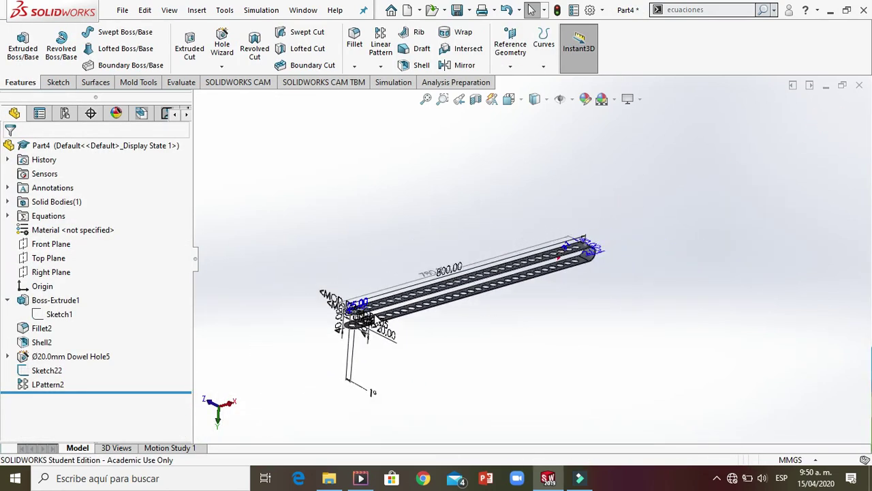
pyautogui.scroll(-5, 359, 319)
pyautogui.scroll(2, 470, 282)
pyautogui.scroll(1, 735, 218)
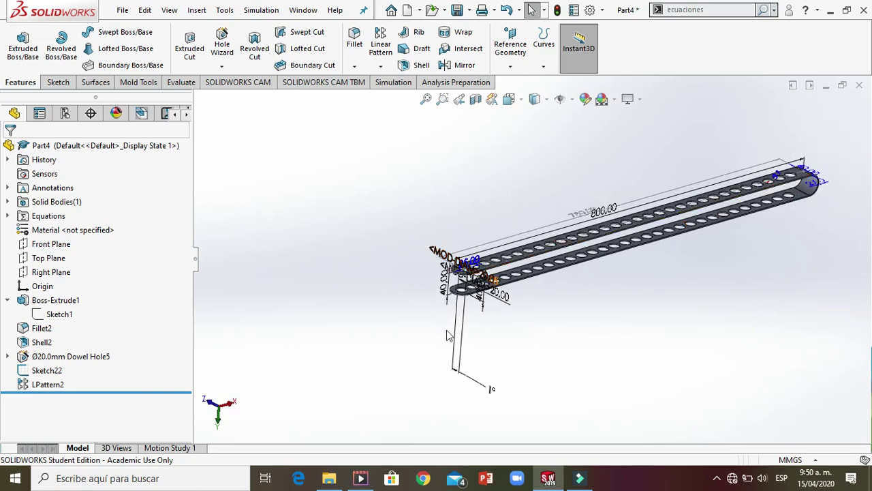
pyautogui.scroll(-3, 662, 223)
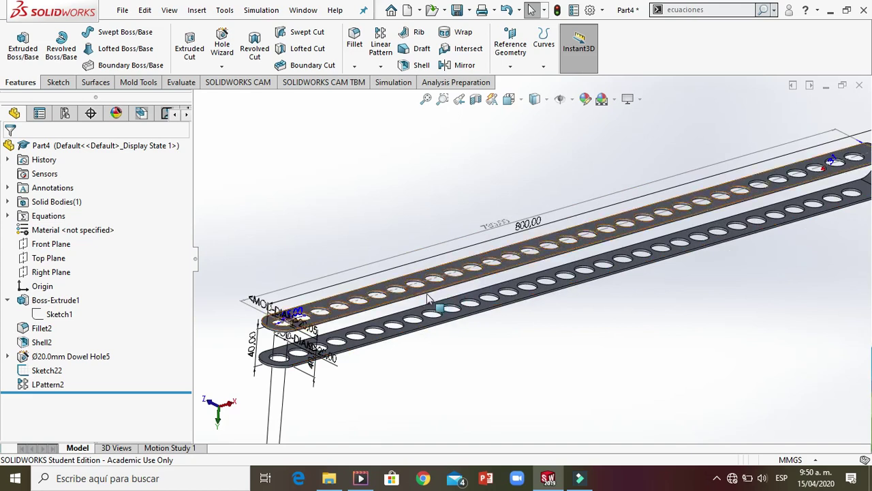
pyautogui.scroll(1, 532, 249)
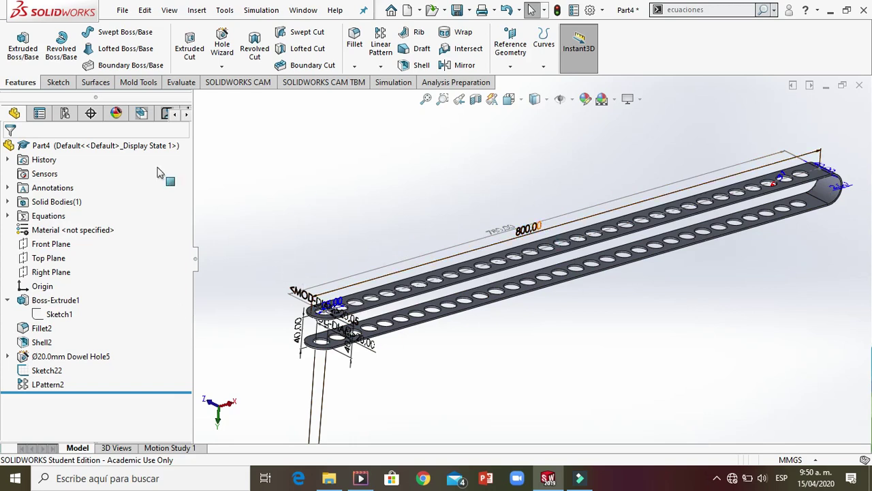
# Turn off the display of annotations so the part's dimensions are hidden
pyautogui.click(21, 190)
pyautogui.rightClick(24, 191)
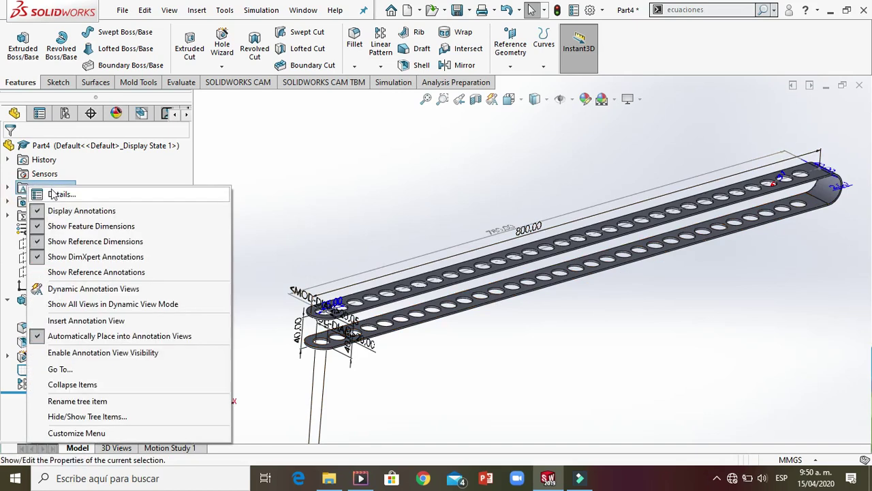
pyautogui.click(79, 213)
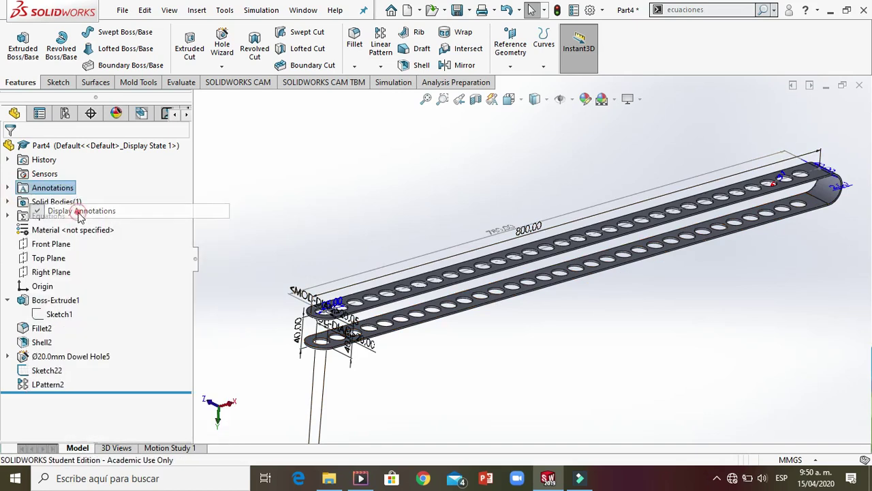
pyautogui.click(326, 231)
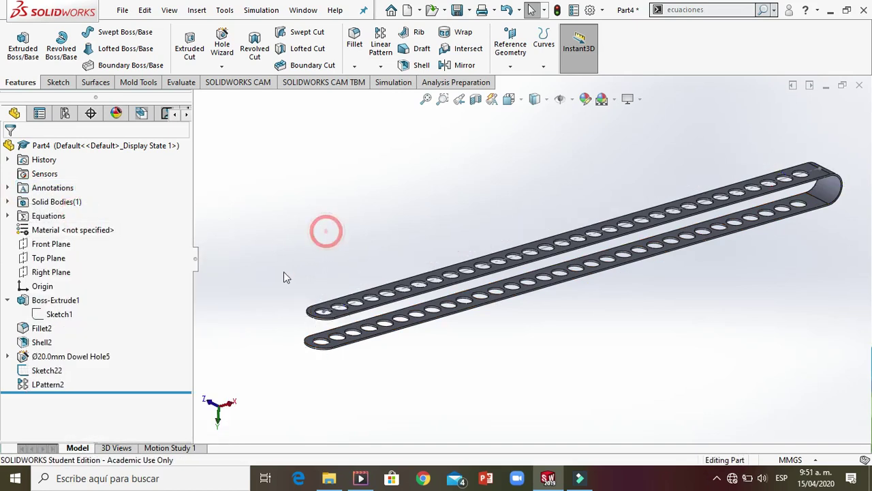
# Set the strap's length to 100 mm in the Boss-Extrude1 sketch and rebuild the part
pyautogui.rightClick(50, 318)
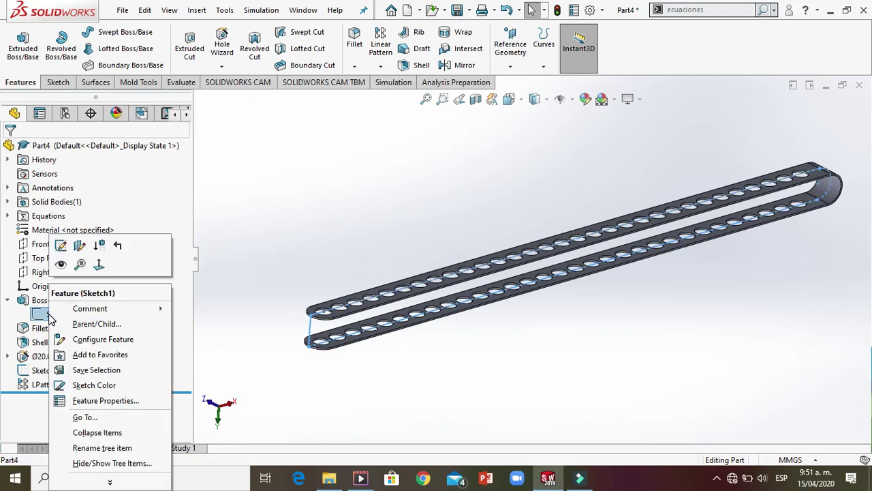
pyautogui.click(60, 245)
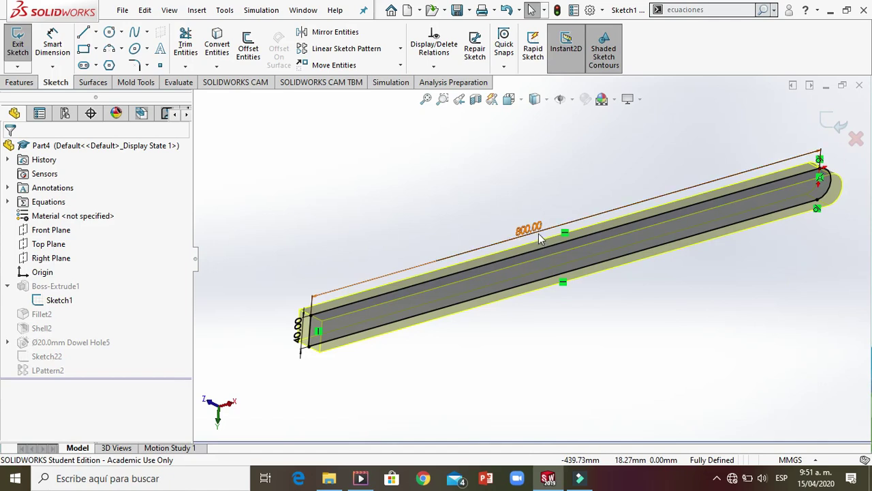
pyautogui.doubleClick(531, 229)
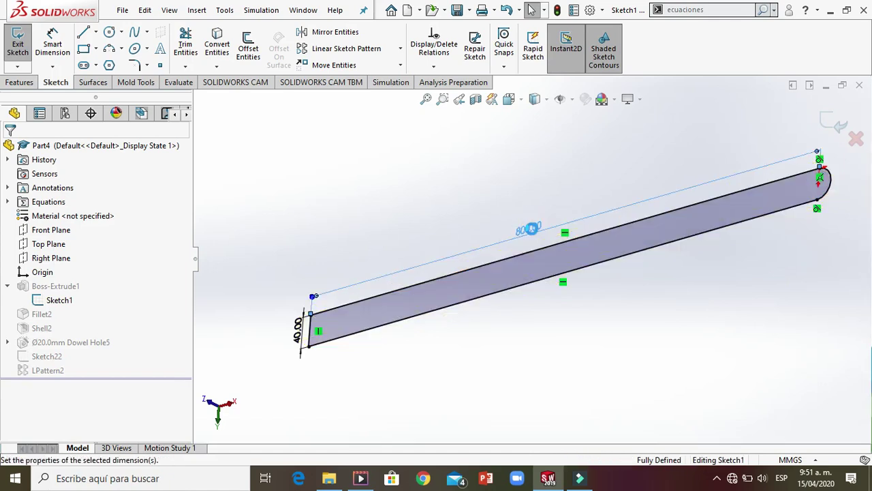
pyautogui.write('1')
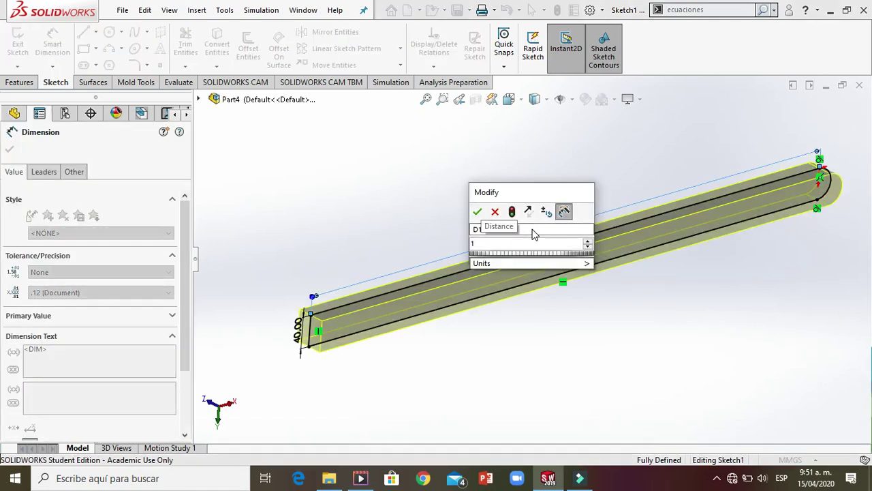
pyautogui.write('00')
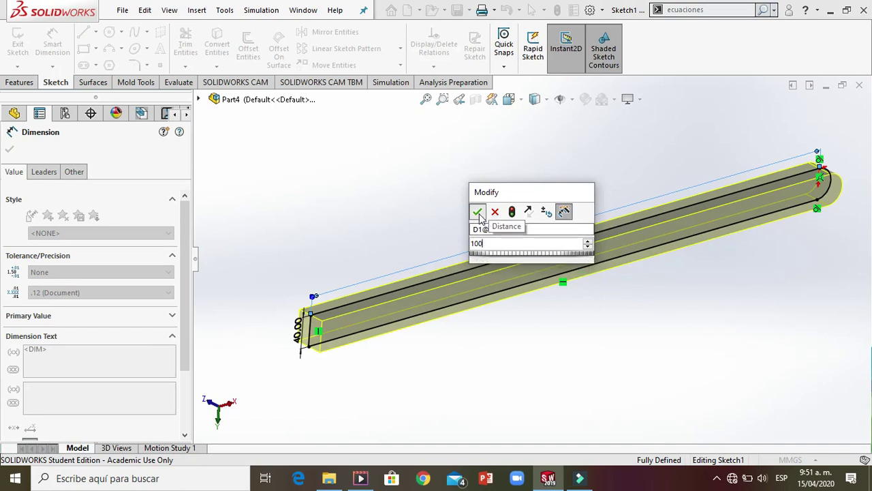
pyautogui.click(479, 213)
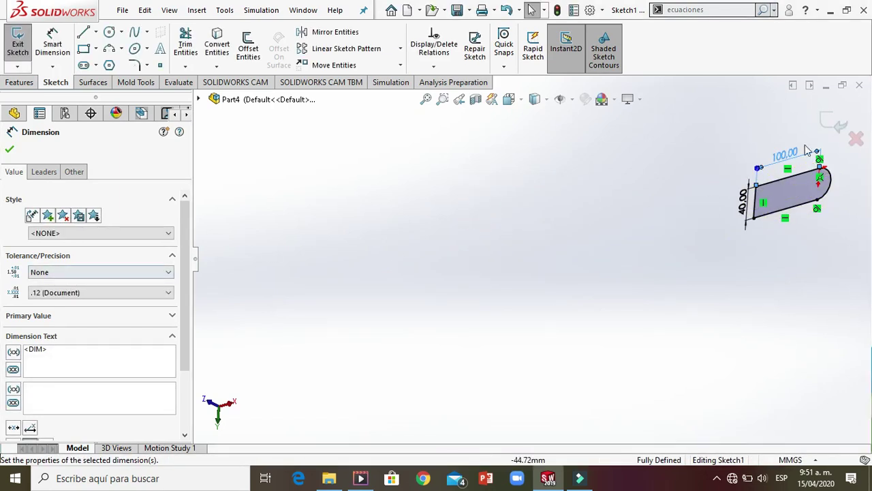
pyautogui.click(833, 129)
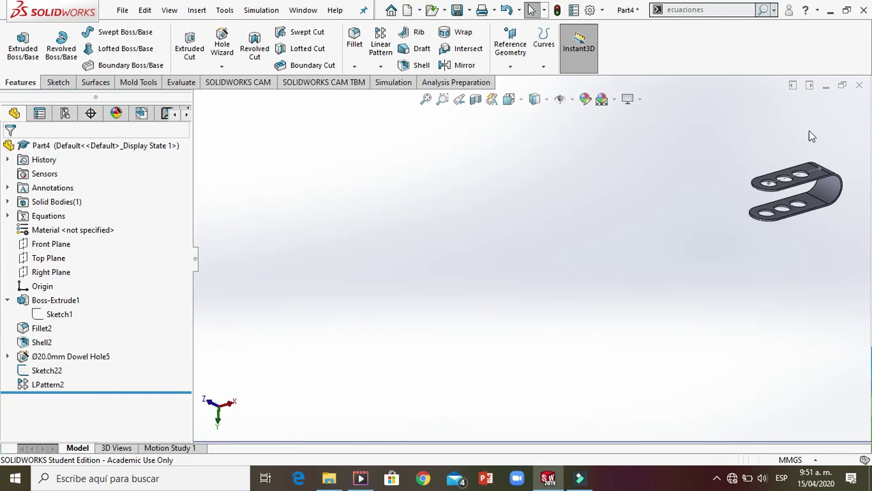
# Hide the centreline sketch, Sketch22, on the strap's upper face
pyautogui.scroll(3, 694, 247)
pyautogui.scroll(-8, 704, 215)
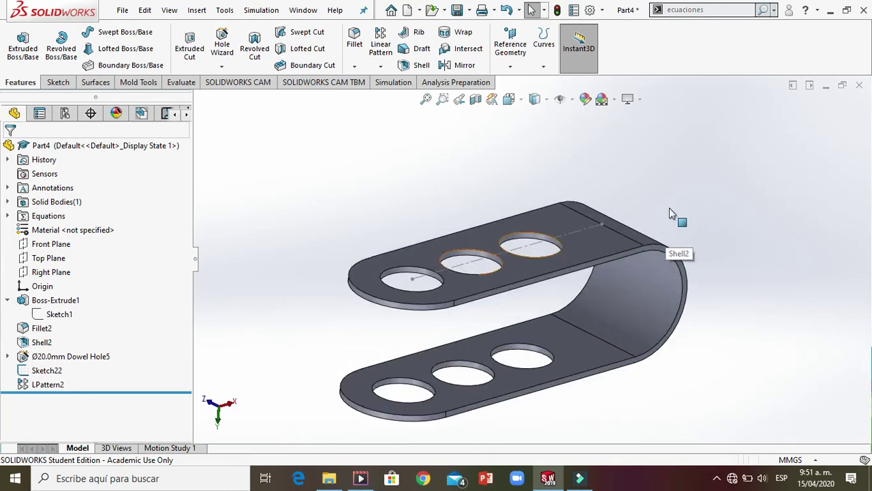
pyautogui.moveTo(670, 208); pyautogui.dragTo(673, 262, button='middle')
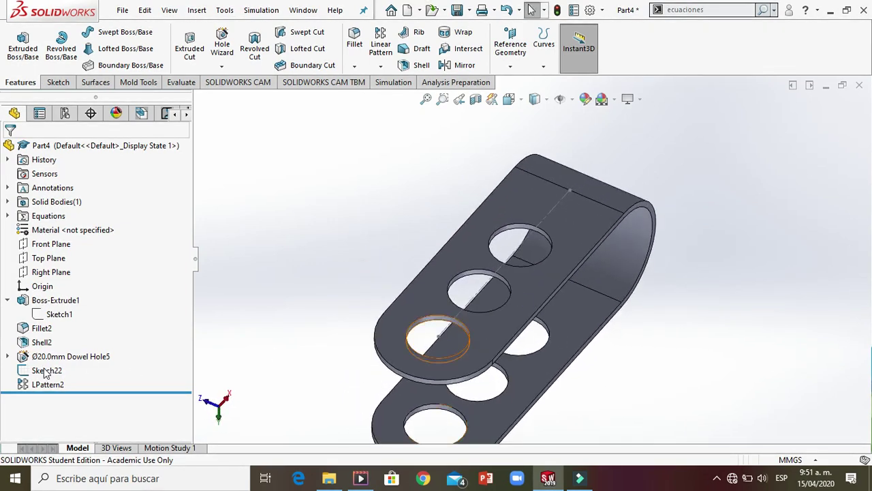
pyautogui.rightClick(48, 370)
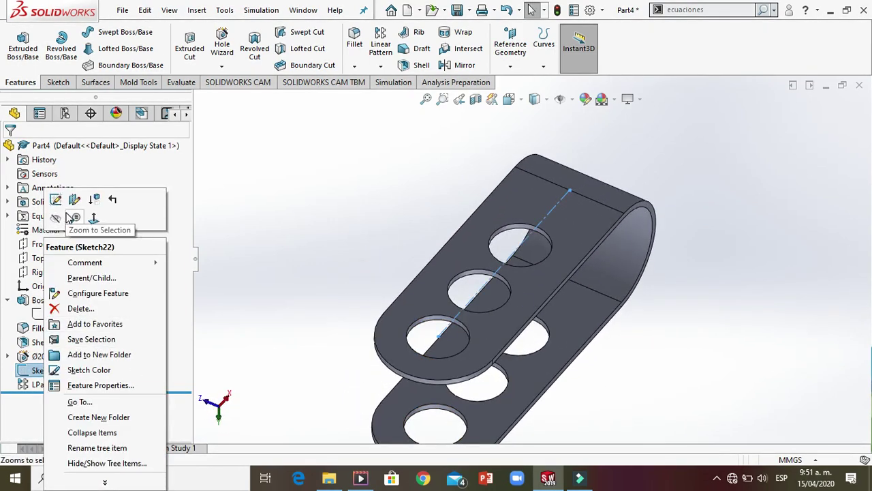
pyautogui.click(56, 218)
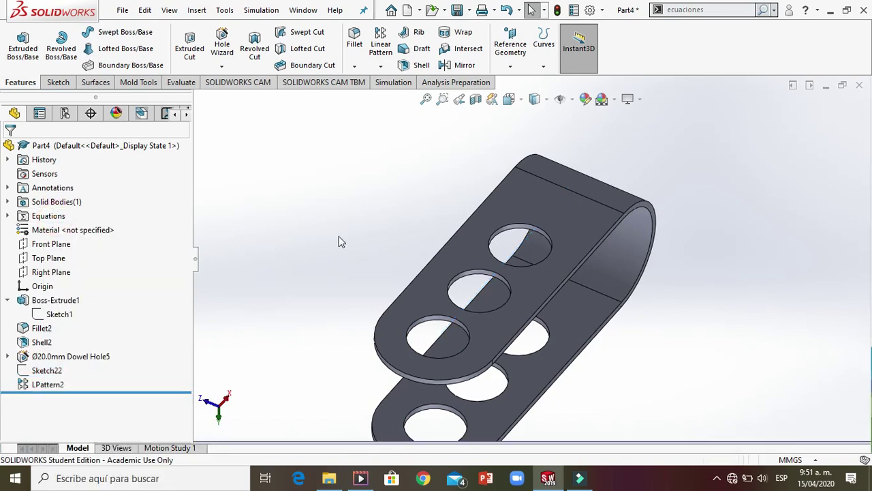
# Add the Sheet Metal tool set to the CommandManager
pyautogui.scroll(3, 393, 257)
pyautogui.moveTo(430, 280); pyautogui.dragTo(399, 366, button='middle')
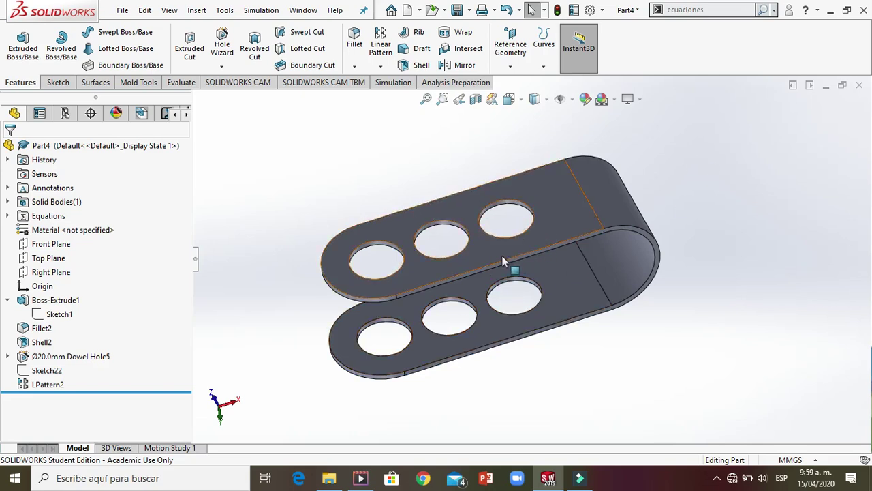
pyautogui.scroll(2, 503, 261)
pyautogui.moveTo(502, 256)
pyautogui.mouseDown(button='middle')
pyautogui.moveTo(485, 173)
pyautogui.moveTo(541, 177)
pyautogui.moveTo(479, 238)
pyautogui.moveTo(539, 220)
pyautogui.moveTo(499, 247)
pyautogui.mouseUp(button='middle')
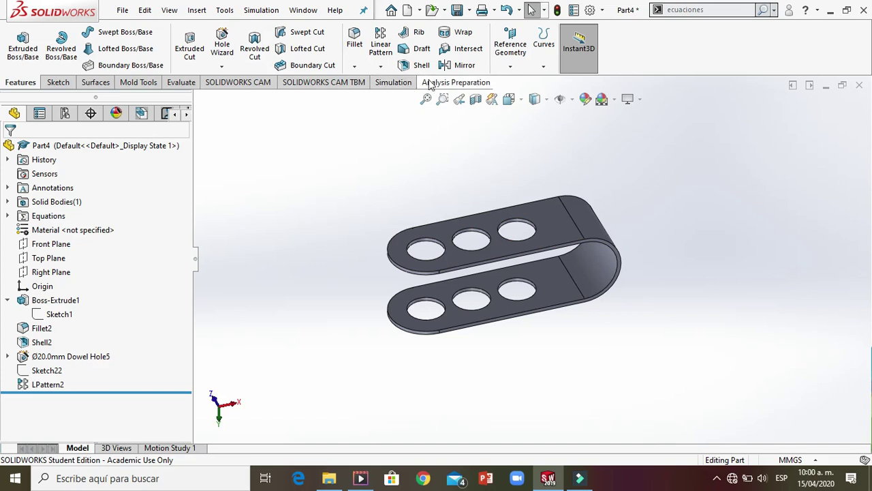
pyautogui.rightClick(230, 85)
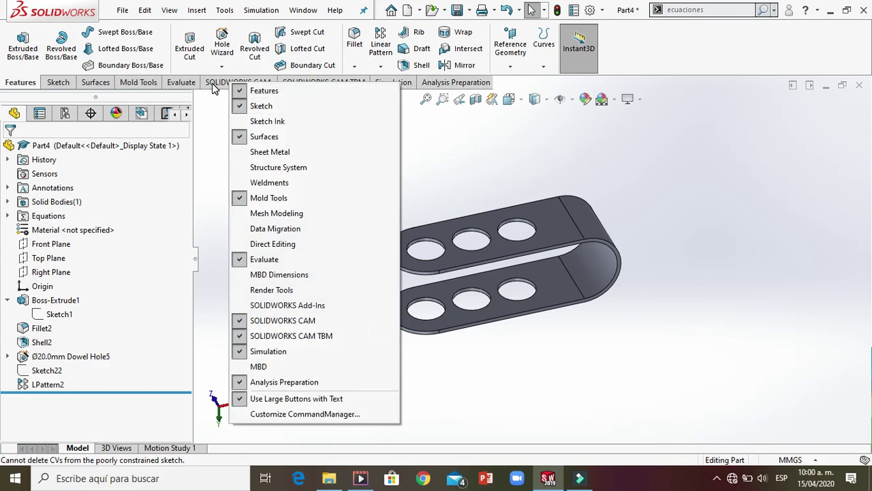
pyautogui.click(214, 112)
pyautogui.rightClick(215, 87)
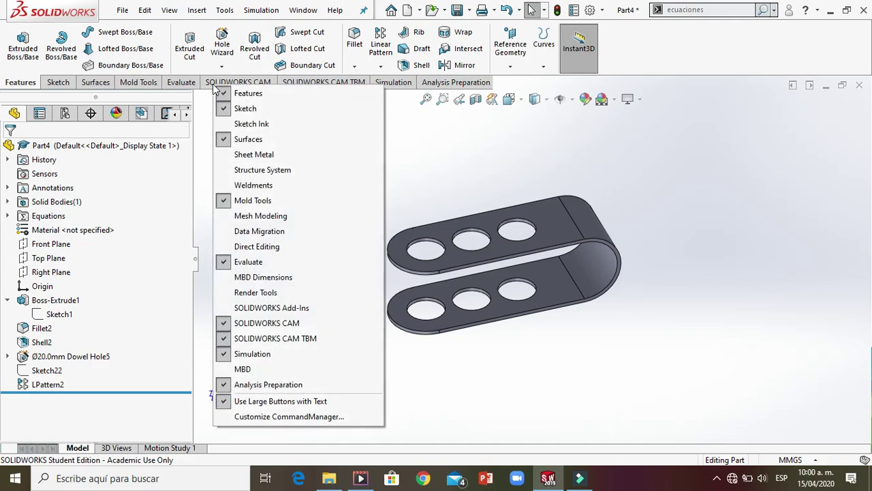
pyautogui.click(254, 155)
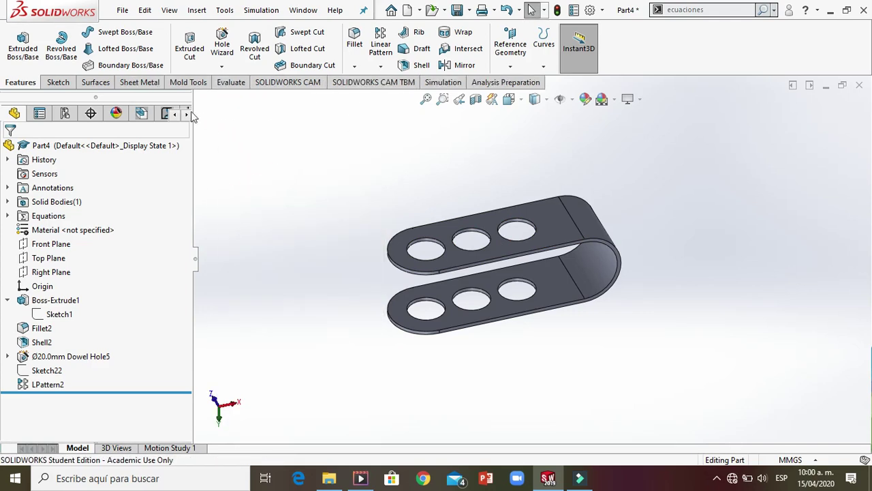
# Insert sheet metal bends with the lower leg's inner face fixed and default bend parameters, and flatten the strap
pyautogui.click(141, 83)
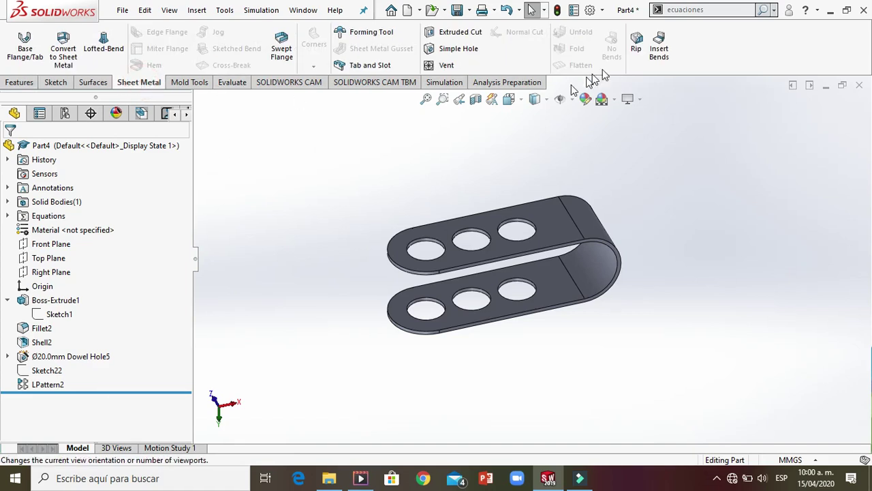
pyautogui.click(659, 48)
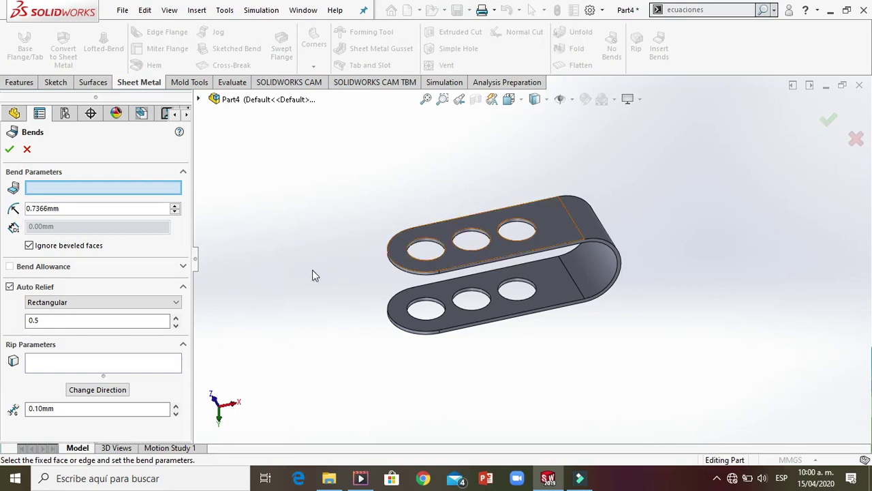
pyautogui.click(547, 277)
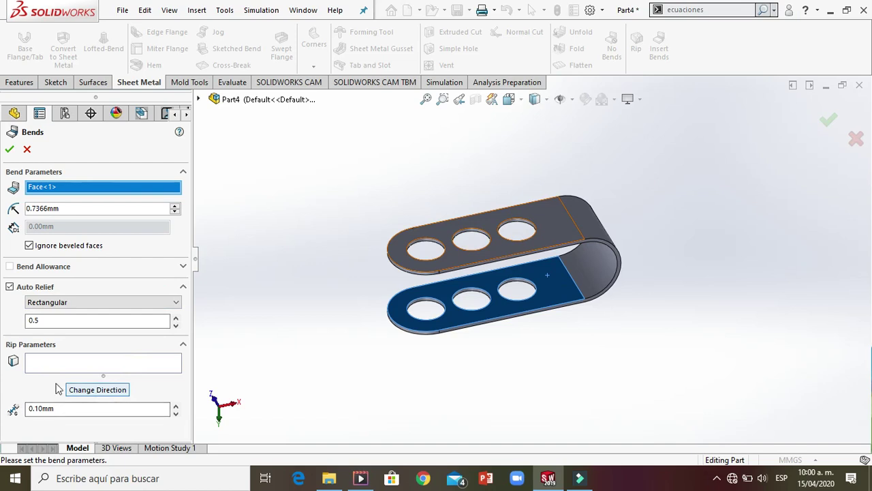
pyautogui.click(9, 150)
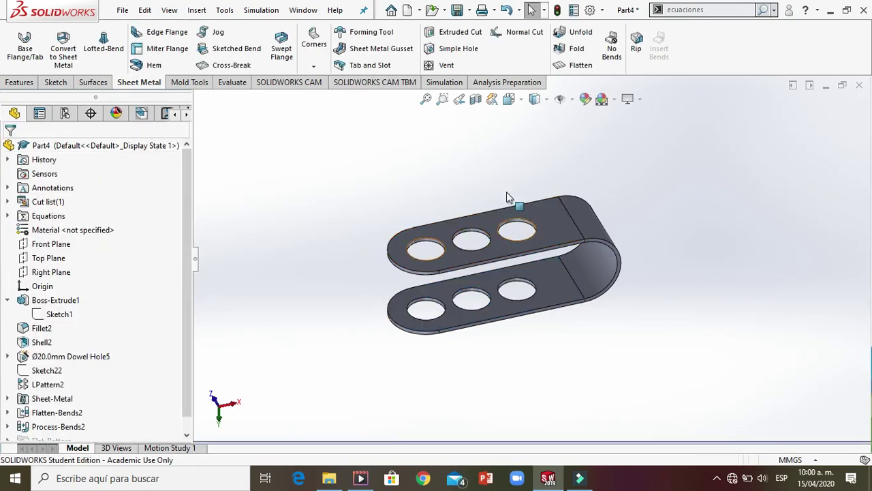
pyautogui.click(578, 66)
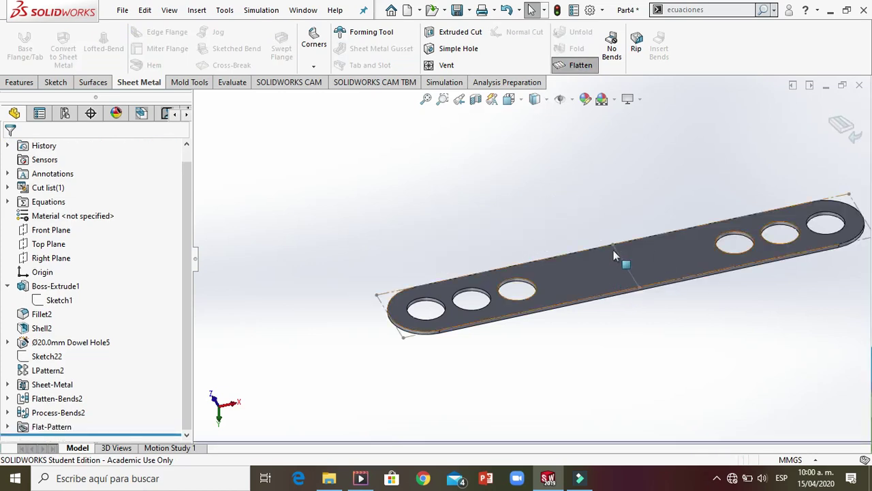
# Turn off the flat pattern to return the strap to its folded sheet-metal shape
pyautogui.scroll(1, 598, 152)
pyautogui.scroll(1, 698, 293)
pyautogui.scroll(-5, 684, 259)
pyautogui.scroll(3, 544, 310)
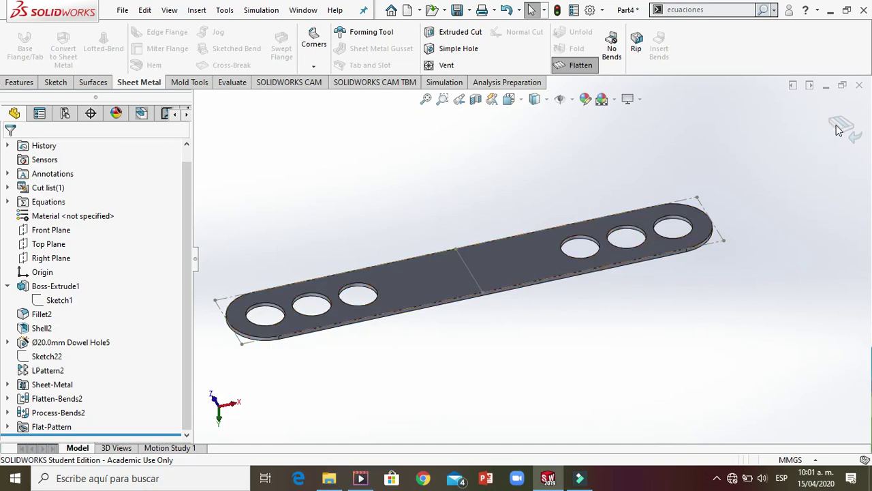
pyautogui.click(579, 65)
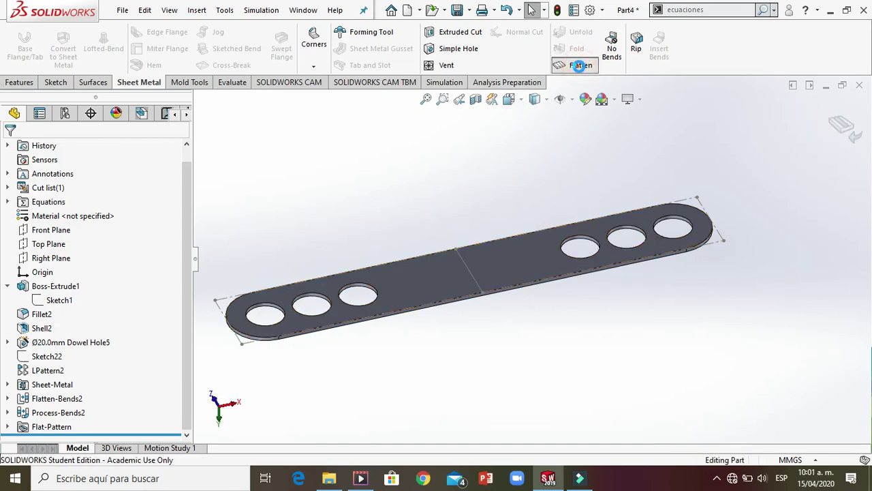
pyautogui.scroll(2, 271, 348)
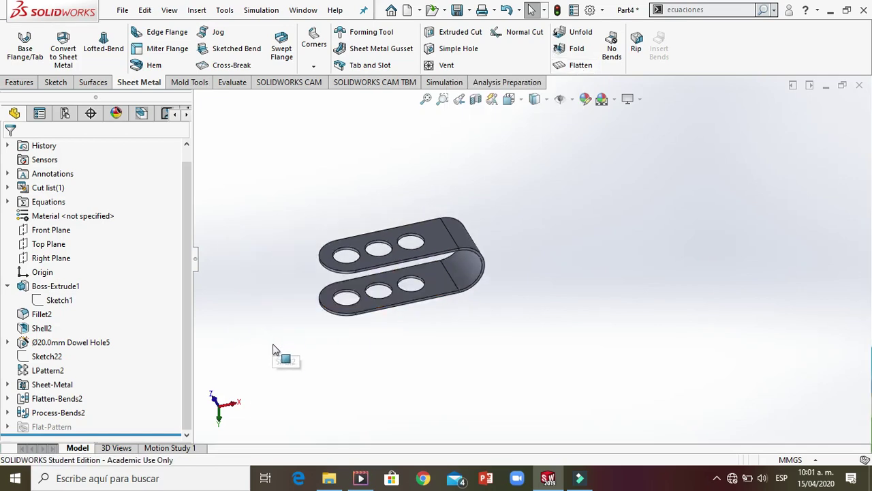
pyautogui.scroll(-3, 340, 265)
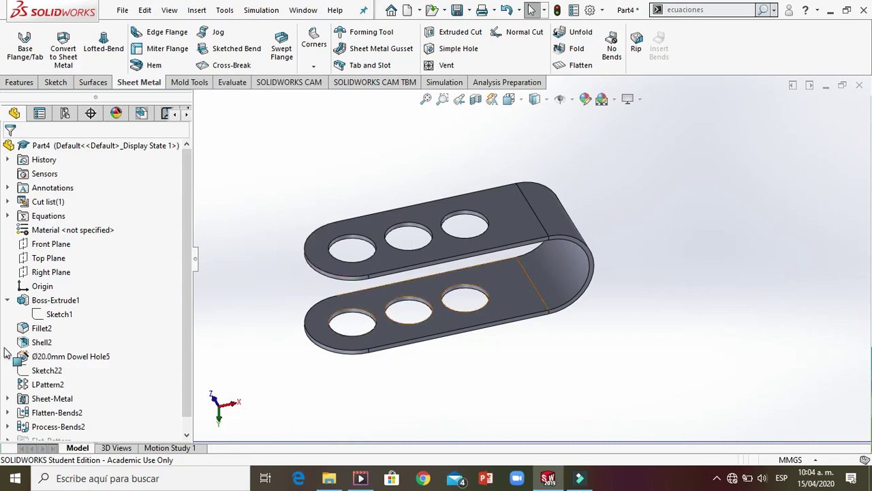
# Edit Sketch1 of Boss-Extrude1 and rename the strap's length dimension LONGUITUD
pyautogui.rightClick(55, 315)
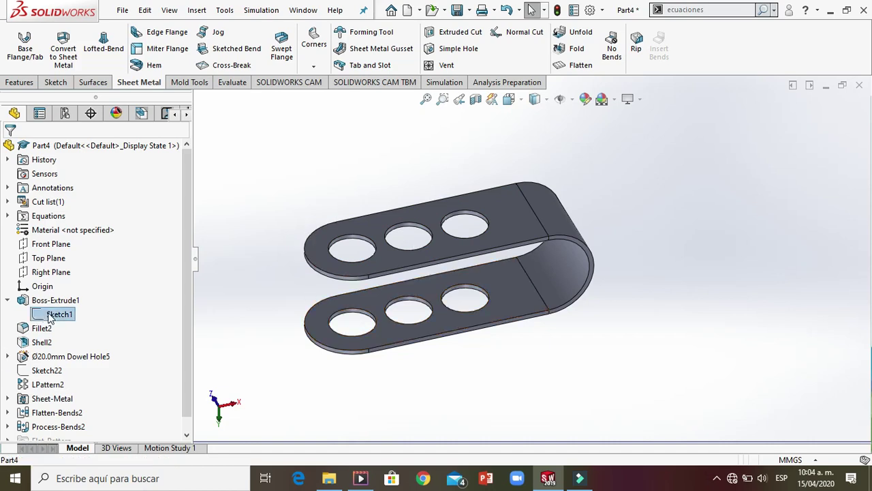
pyautogui.click(60, 245)
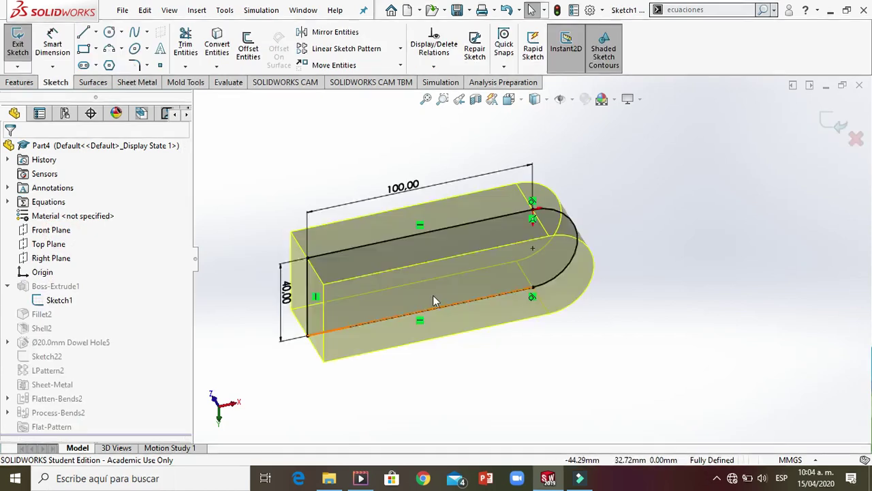
pyautogui.click(381, 199)
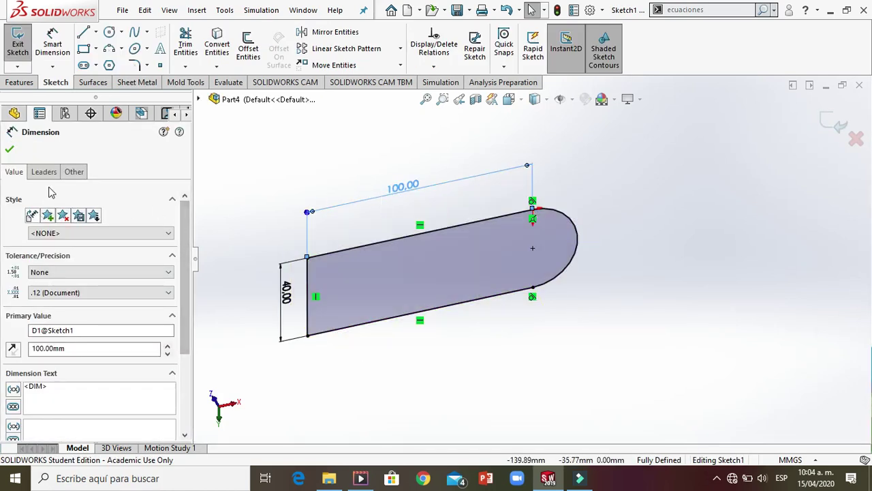
pyautogui.click(172, 316)
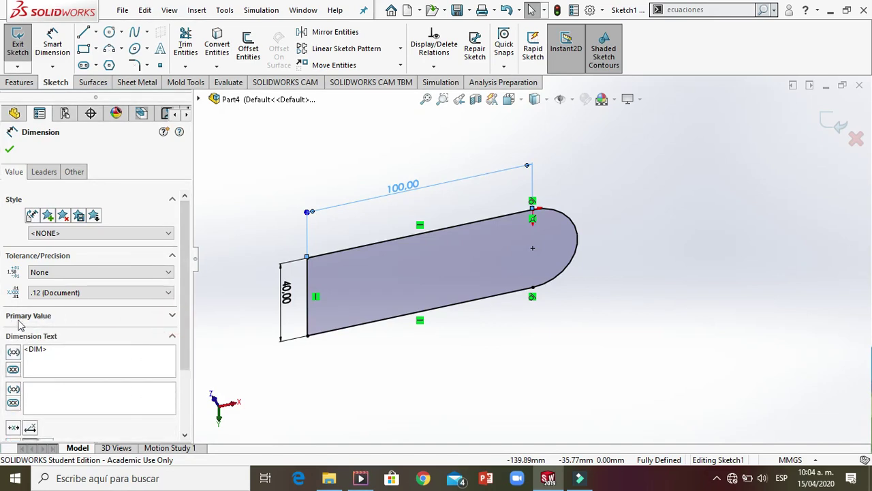
pyautogui.click(173, 318)
pyautogui.click(81, 331)
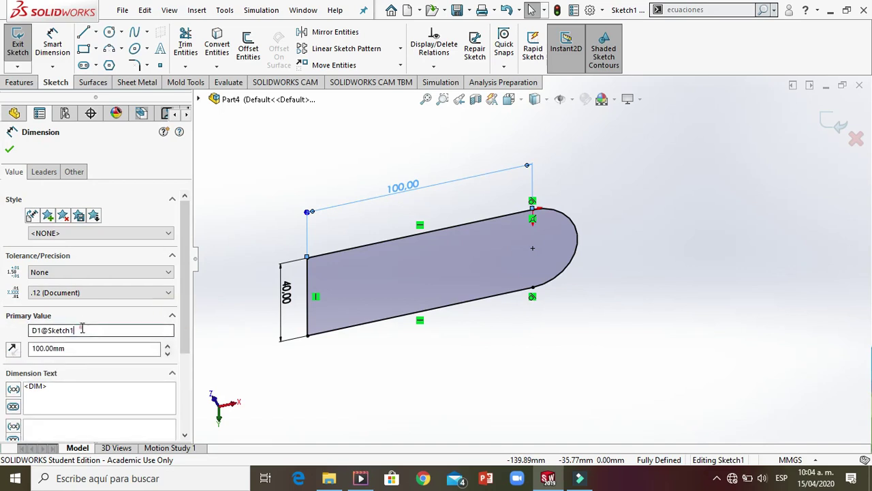
pyautogui.moveTo(81, 330); pyautogui.dragTo(40, 331)
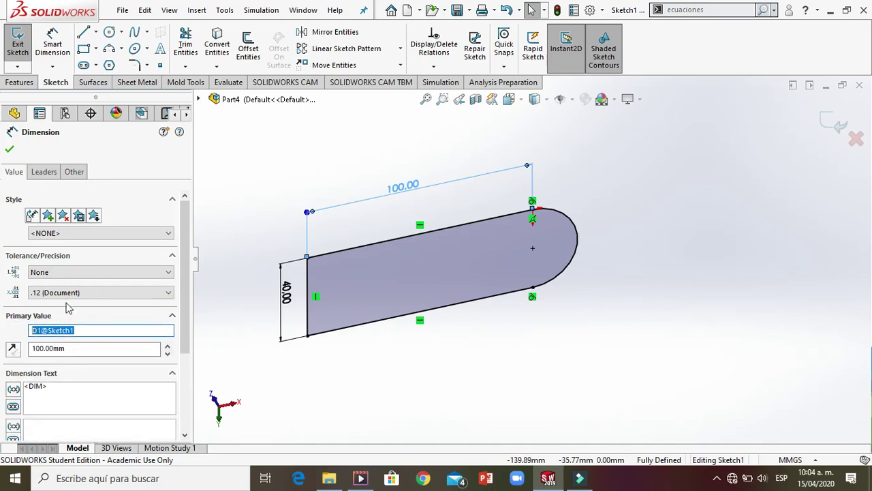
pyautogui.write('lo')
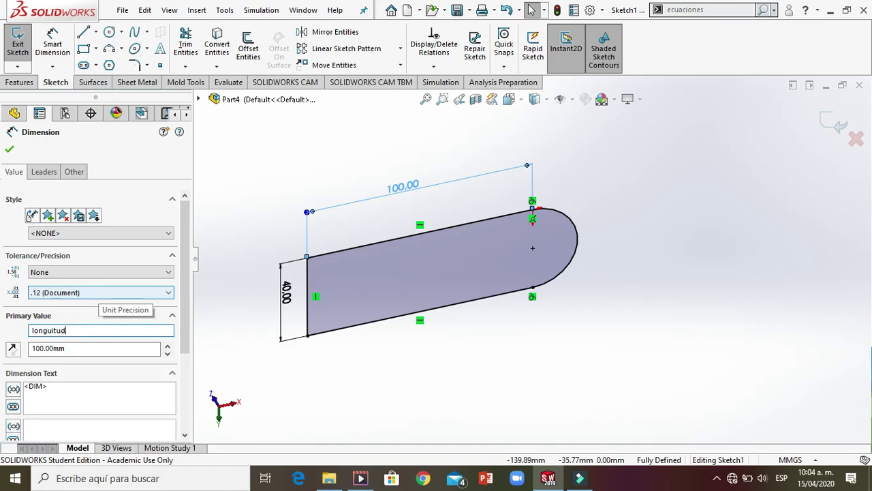
pyautogui.write('nguitud')
pyautogui.moveTo(78, 331); pyautogui.dragTo(28, 331)
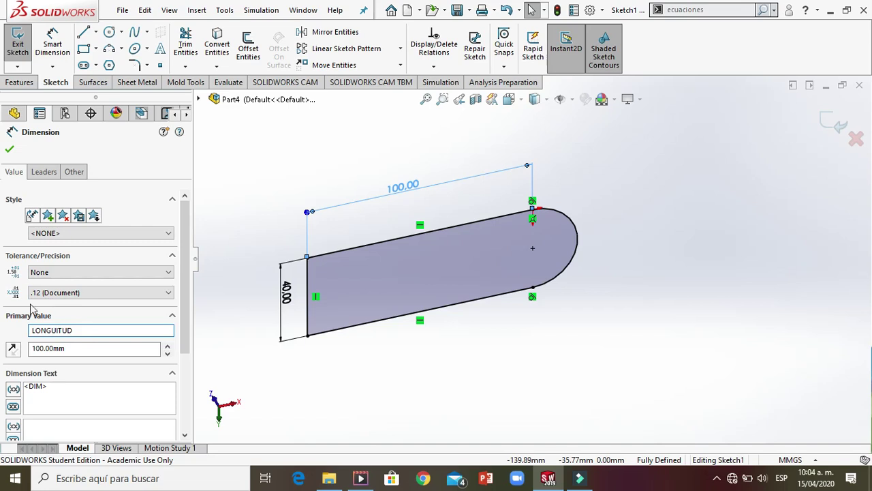
pyautogui.click(10, 149)
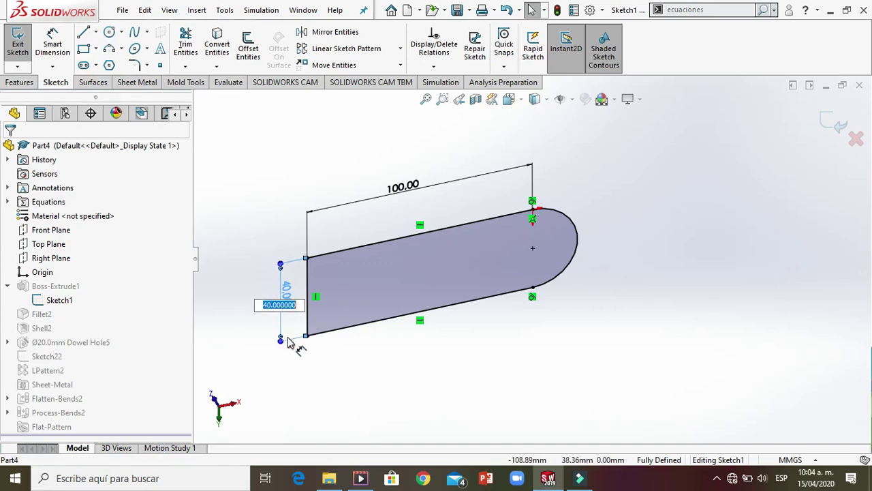
# Rename the 40 mm dimension across the strap's open end ANCHO and exit the sketch
pyautogui.click(278, 331)
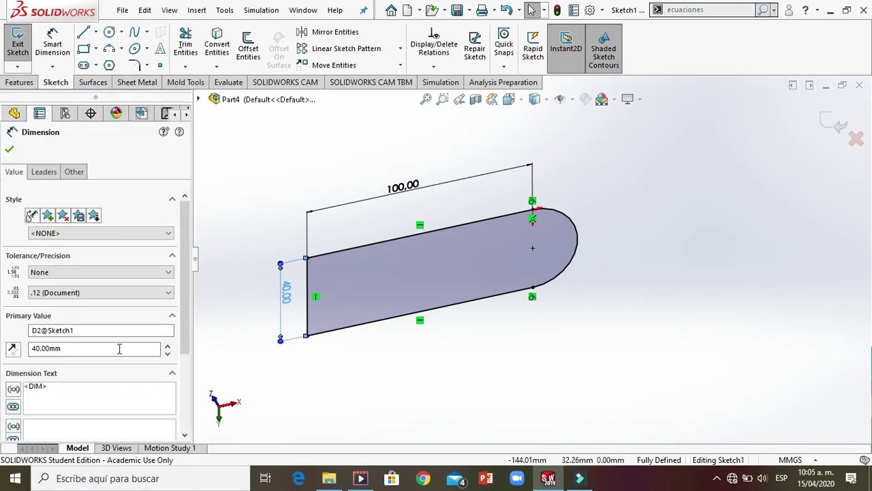
pyautogui.click(96, 327)
pyautogui.doubleClick(96, 329)
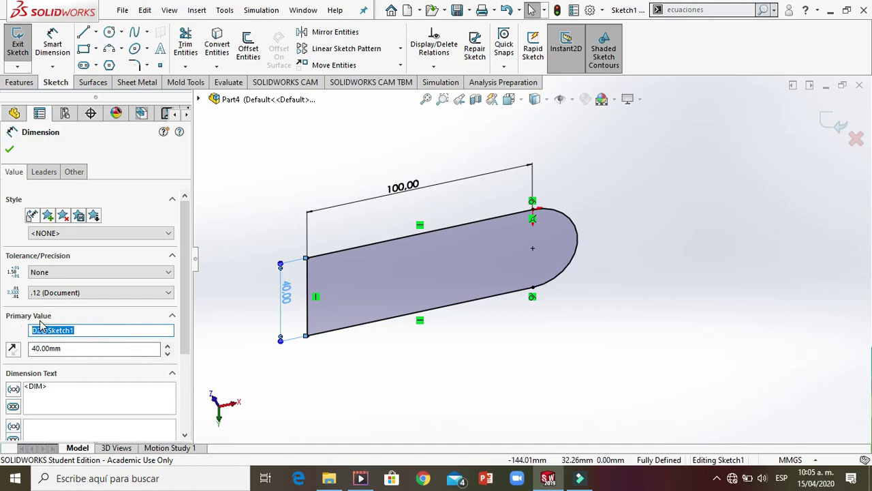
pyautogui.write('ANCHO')
pyautogui.click(308, 374)
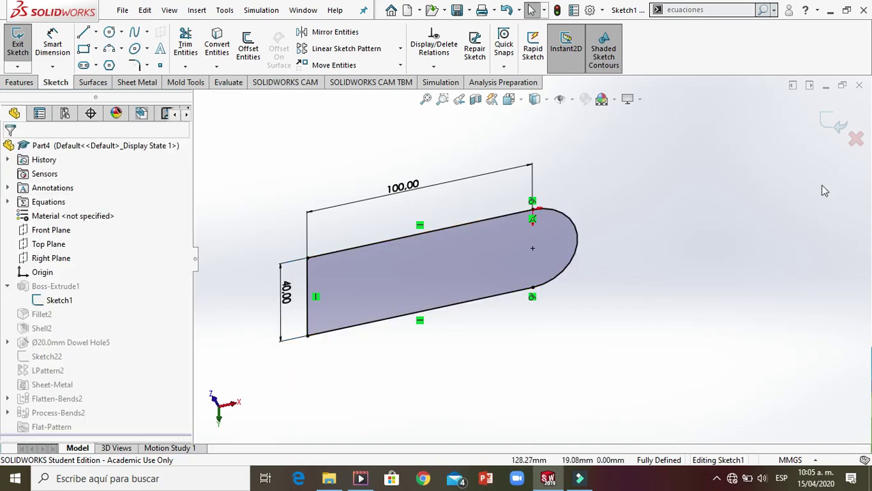
pyautogui.click(830, 127)
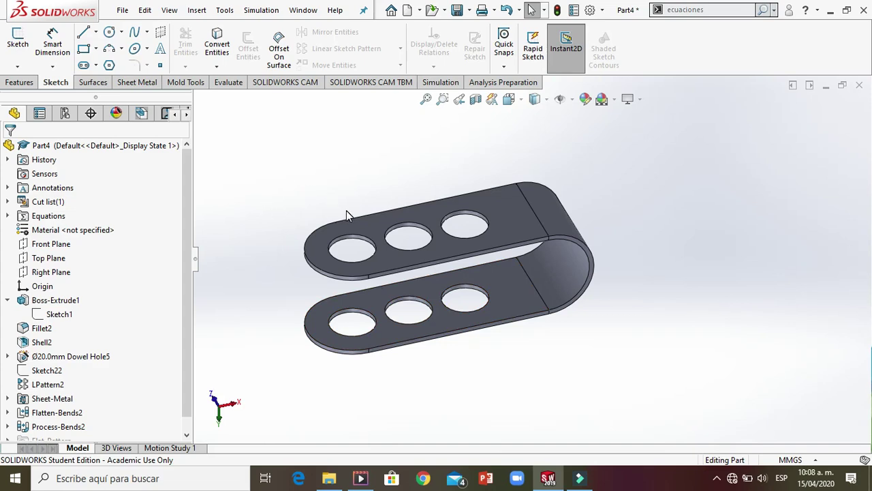
# Customize the Insert commands so that the Tables entry is hidden
pyautogui.click(21, 86)
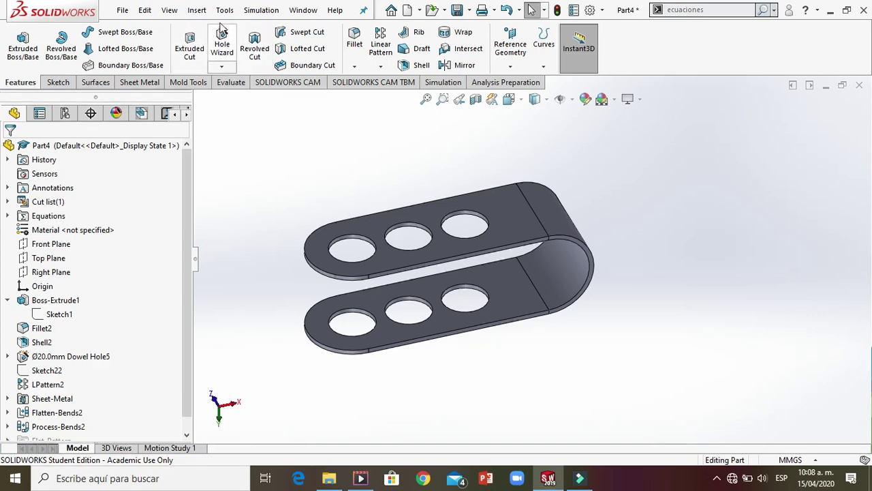
pyautogui.click(197, 11)
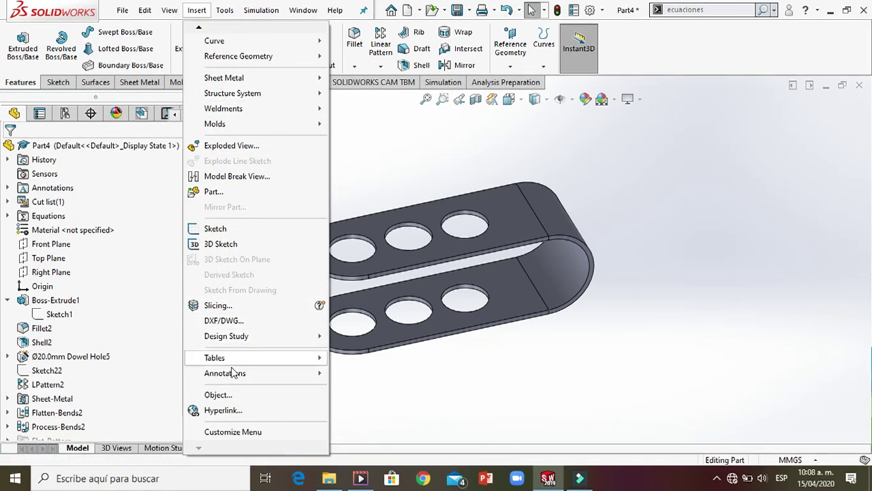
pyautogui.moveTo(227, 362)
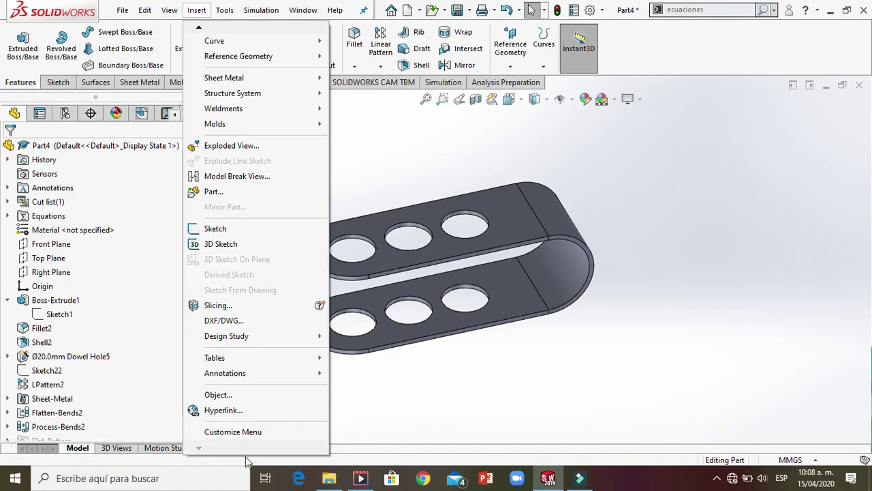
pyautogui.click(231, 436)
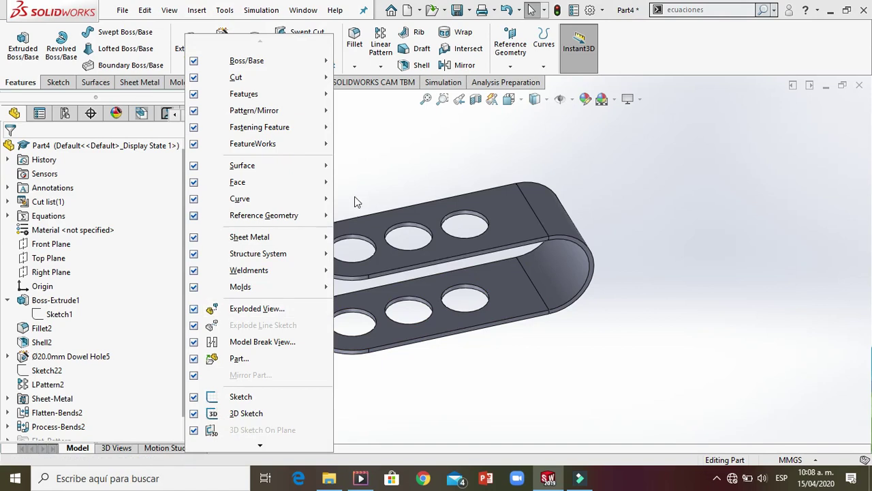
pyautogui.click(260, 445)
pyautogui.click(260, 446)
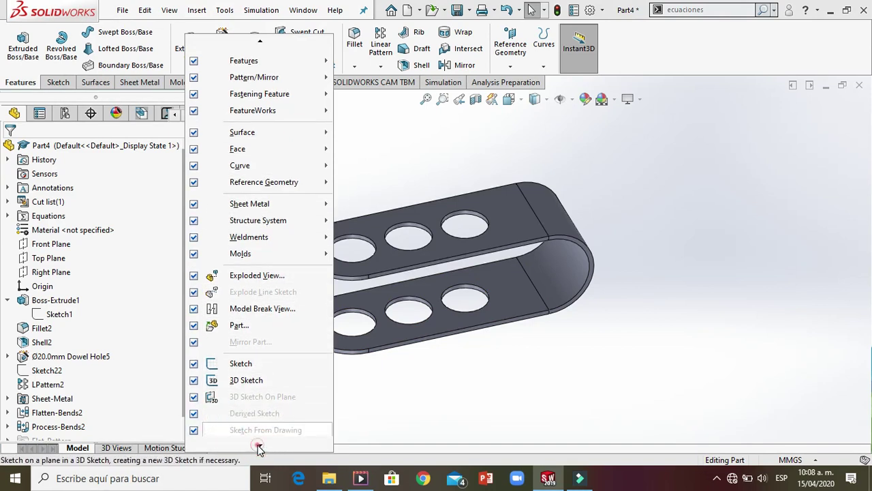
pyautogui.click(260, 447)
pyautogui.click(260, 446)
pyautogui.click(259, 447)
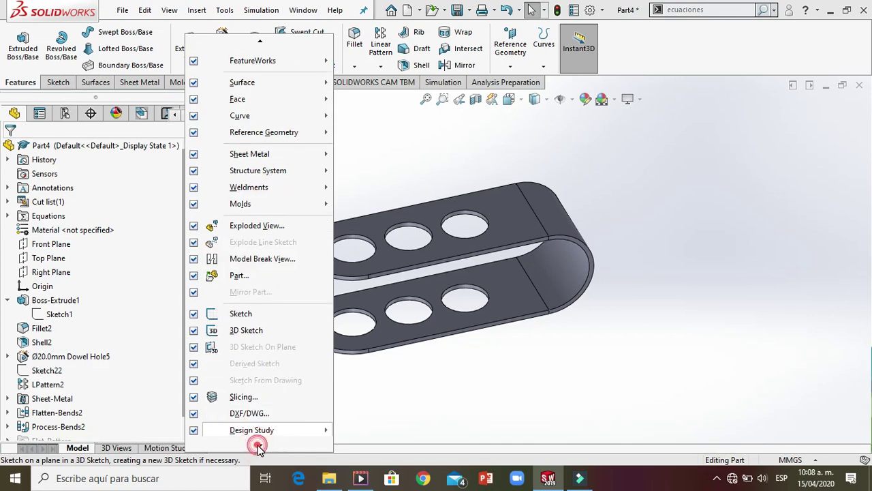
pyautogui.click(259, 446)
pyautogui.click(259, 447)
pyautogui.click(259, 446)
pyautogui.click(259, 447)
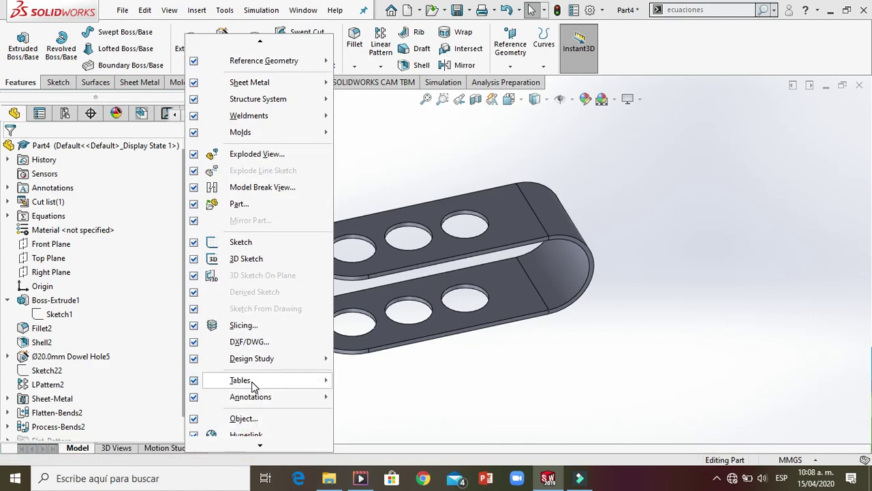
pyautogui.click(280, 379)
pyautogui.click(280, 379)
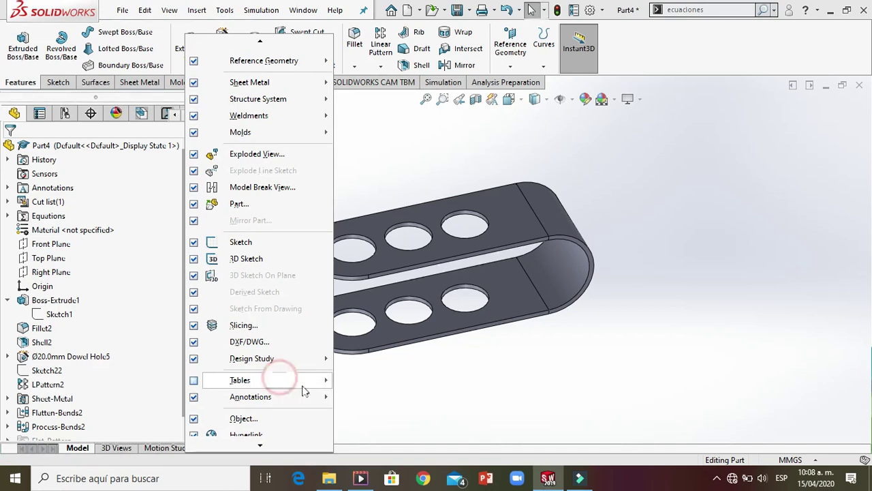
pyautogui.click(363, 401)
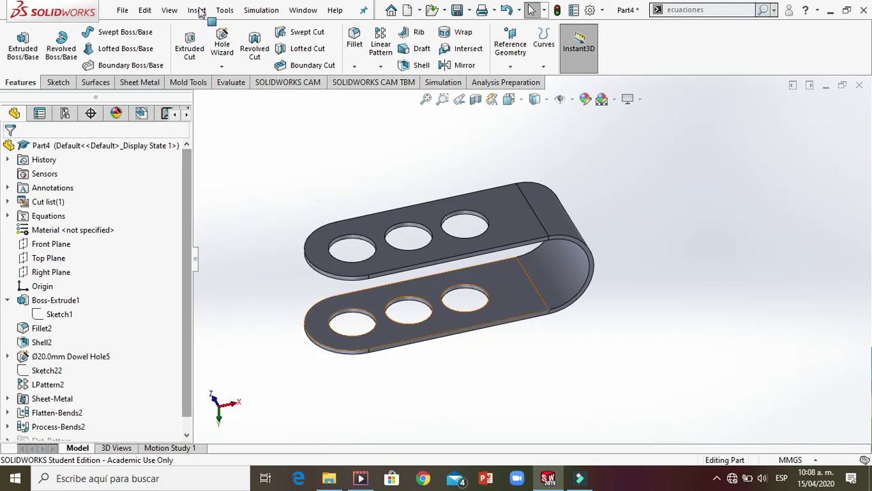
# Restore the hidden Tables entry among the Insert commands
pyautogui.click(197, 10)
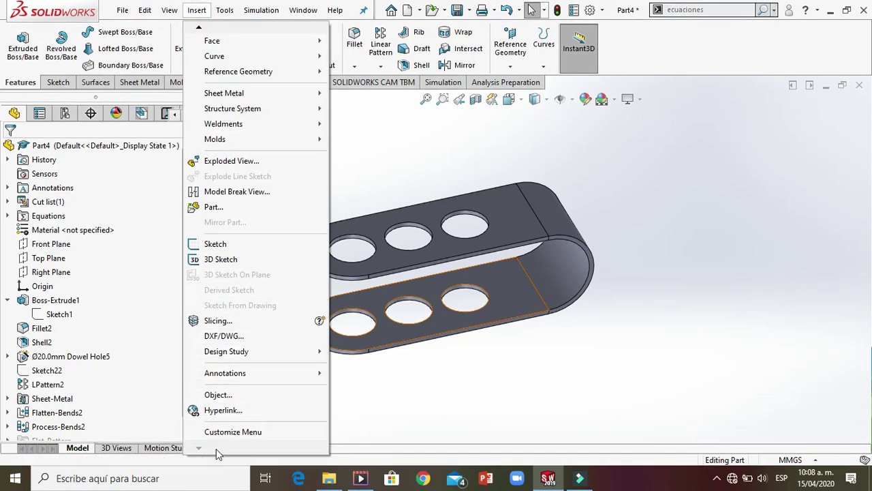
pyautogui.click(232, 431)
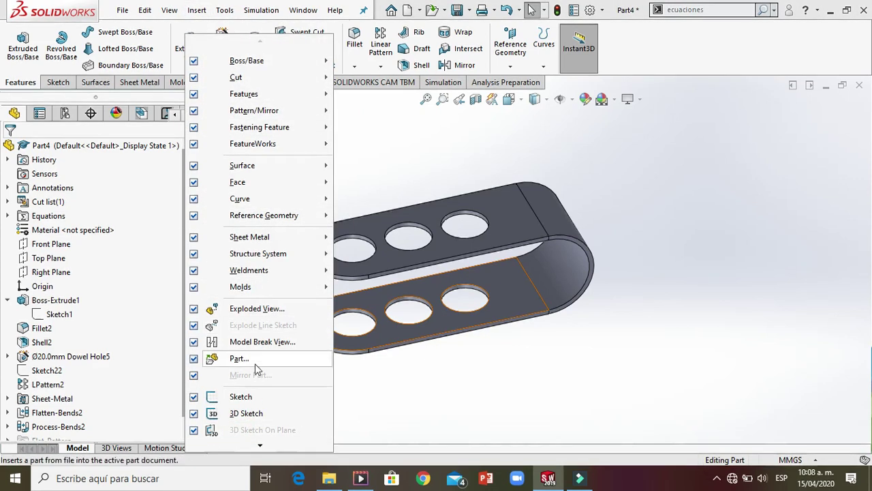
pyautogui.click(255, 448)
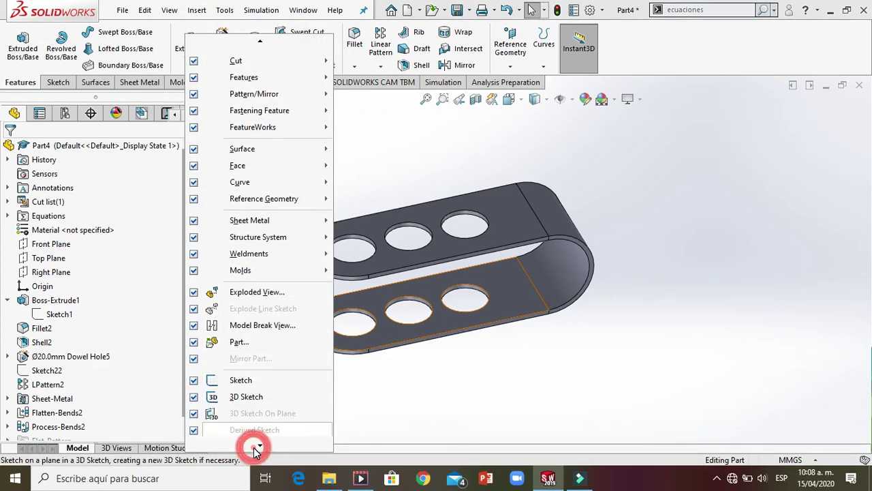
pyautogui.click(254, 449)
pyautogui.click(255, 448)
pyautogui.click(254, 449)
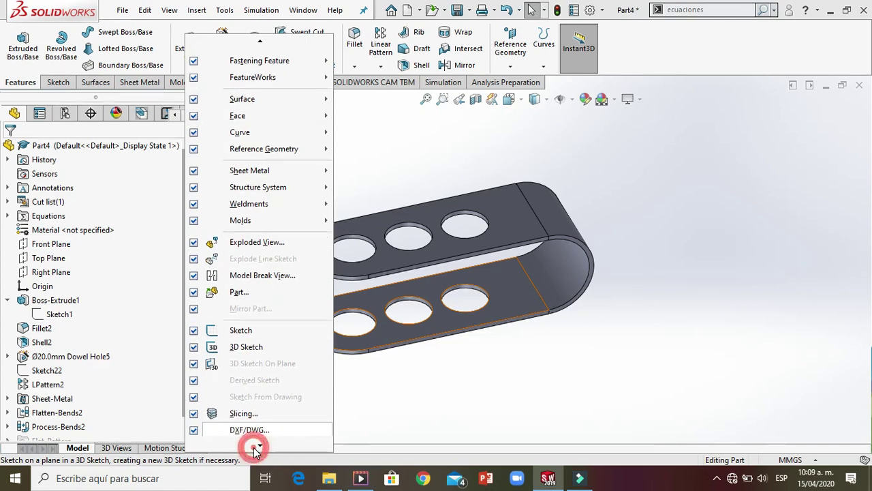
pyautogui.click(254, 449)
pyautogui.click(254, 448)
pyautogui.click(254, 449)
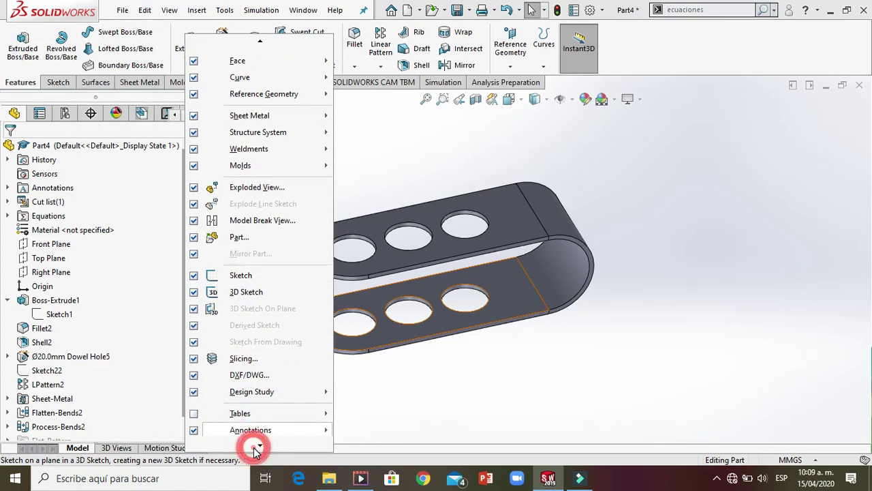
pyautogui.click(254, 449)
pyautogui.click(254, 448)
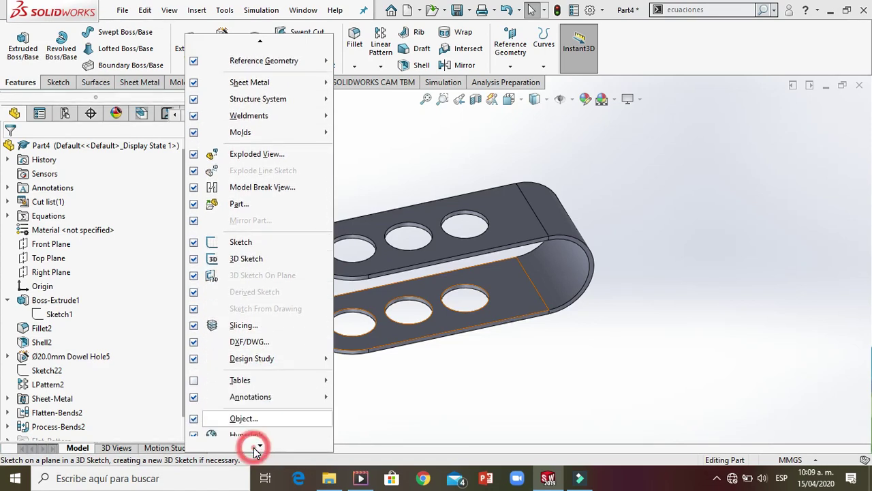
pyautogui.click(194, 380)
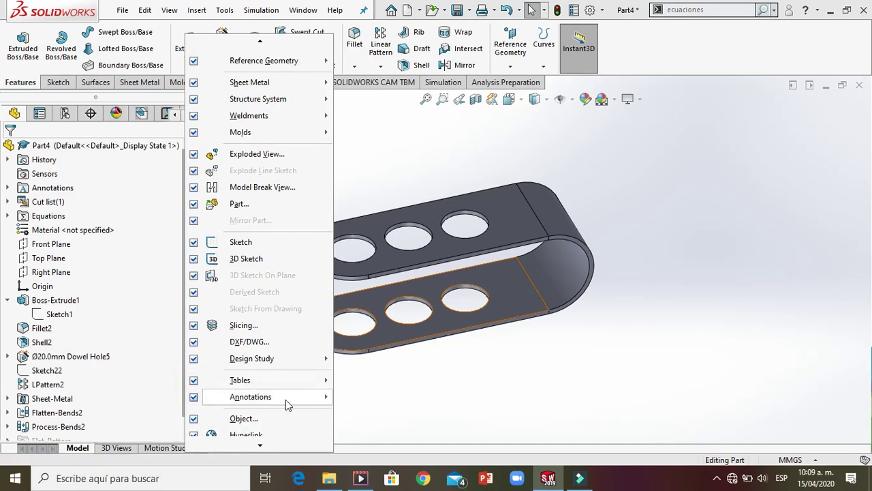
pyautogui.click(360, 409)
# Start inserting a design table into the part
pyautogui.click(197, 9)
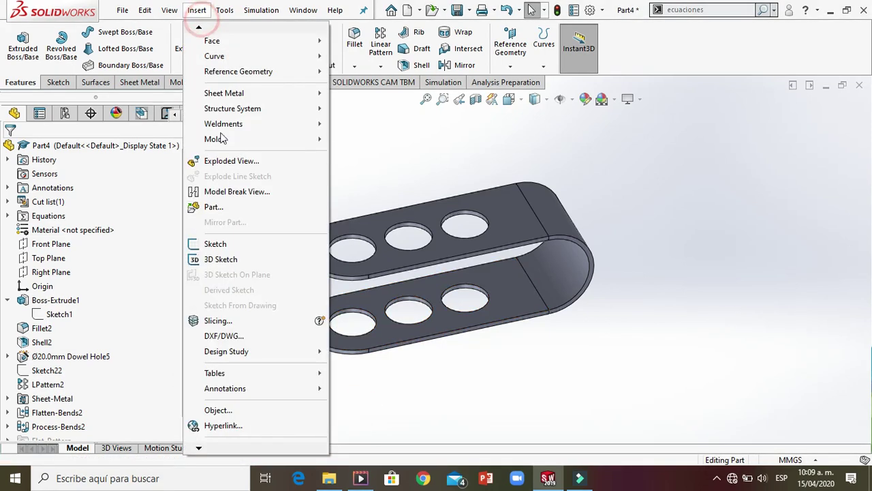
pyautogui.moveTo(209, 376)
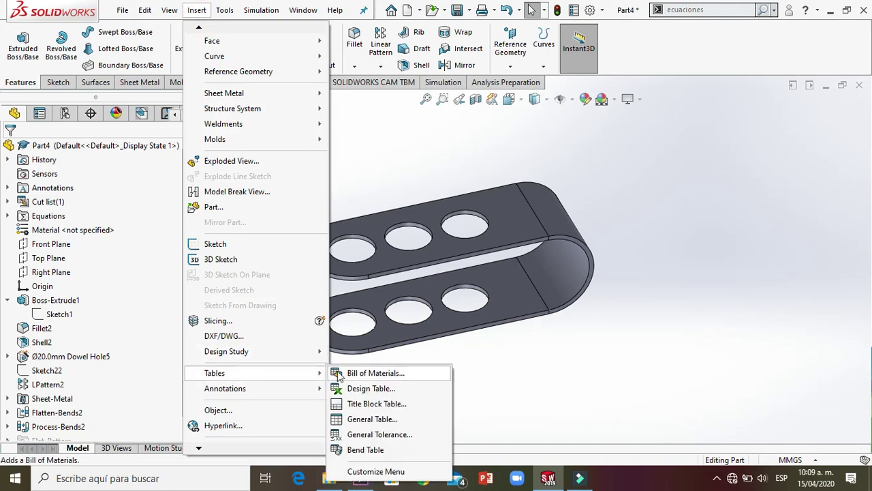
pyautogui.click(371, 389)
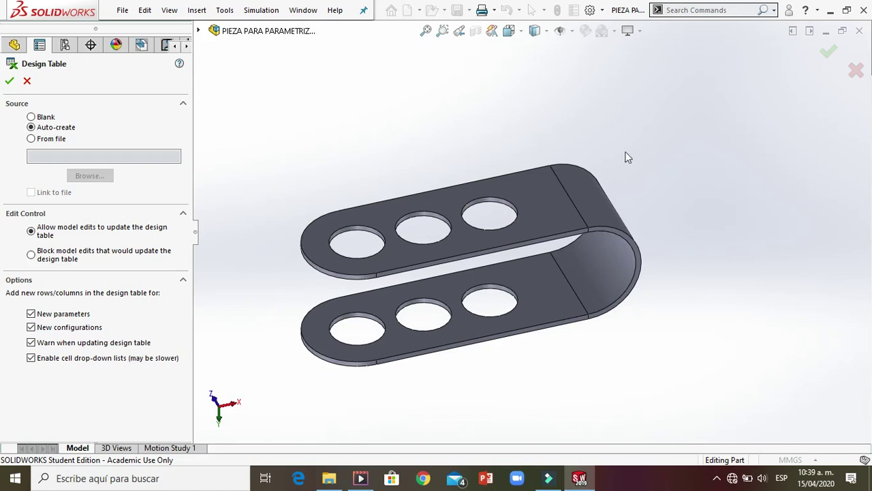
# Reset the workspace to the Default layout while keeping the design table settings open
pyautogui.click(170, 11)
pyautogui.click(197, 11)
pyautogui.click(169, 10)
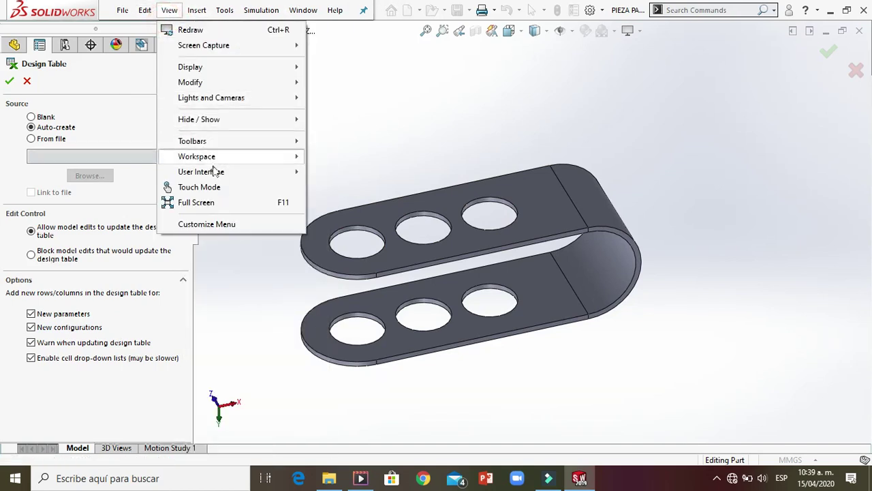
pyautogui.moveTo(251, 164)
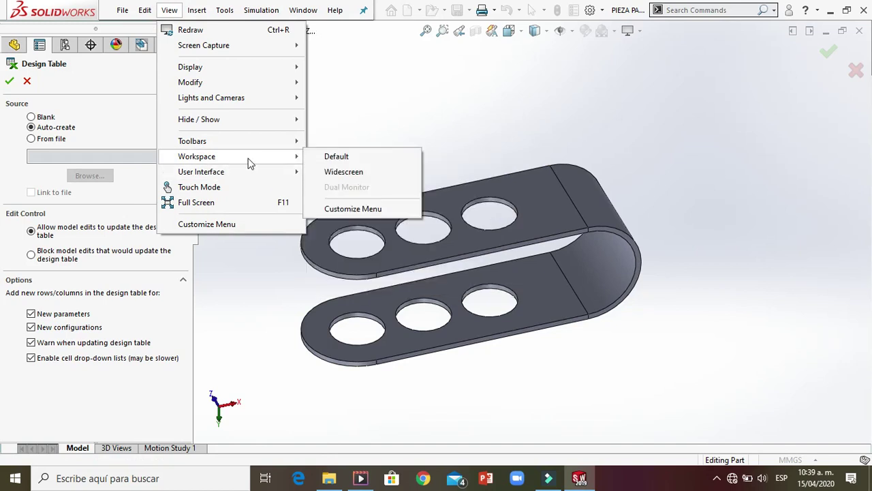
pyautogui.click(315, 157)
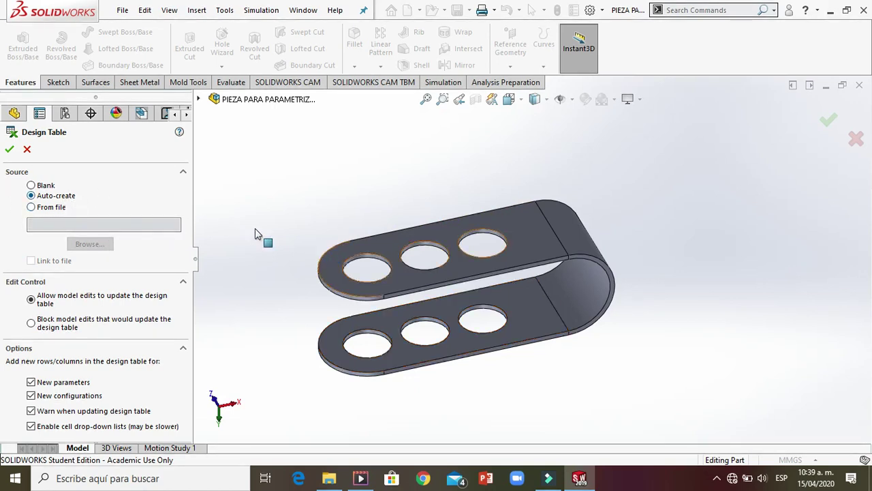
# Auto-create the design table with the dimensions LONGUITUD@Sketch1, ANCHO@Sketch1 and D1@Shell2, dismissing the Office activation notice
pyautogui.click(8, 148)
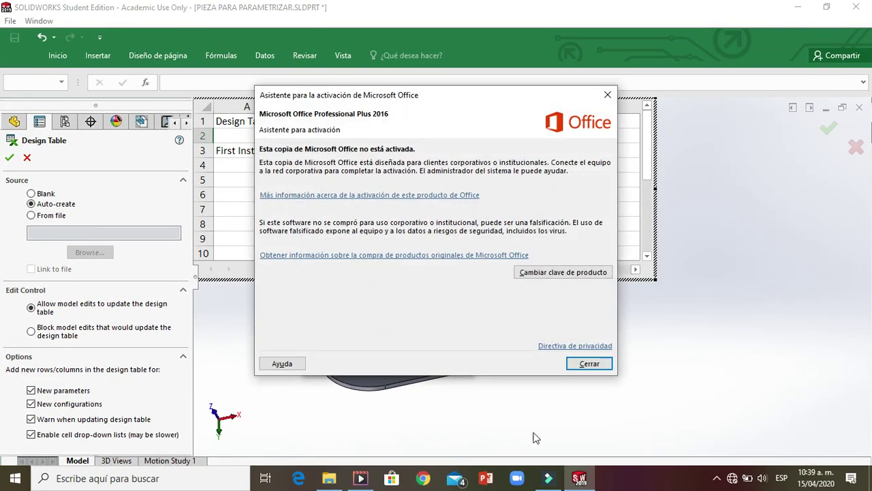
pyautogui.click(591, 365)
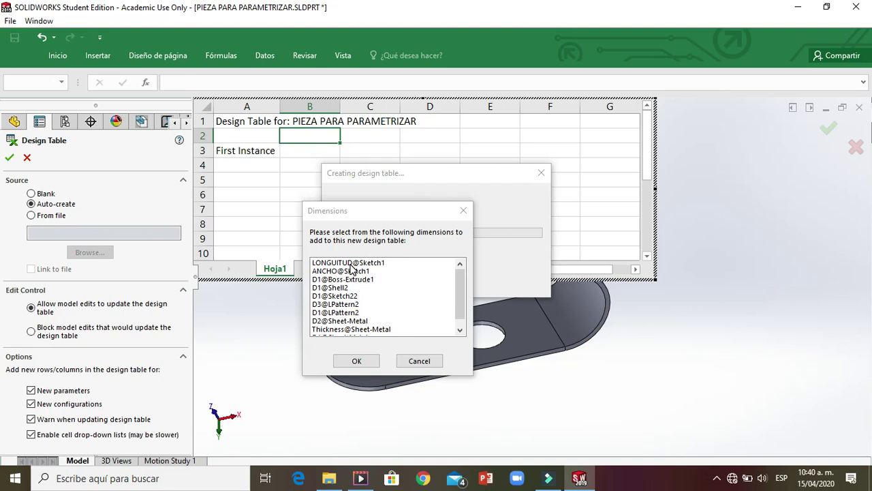
pyautogui.click(347, 264)
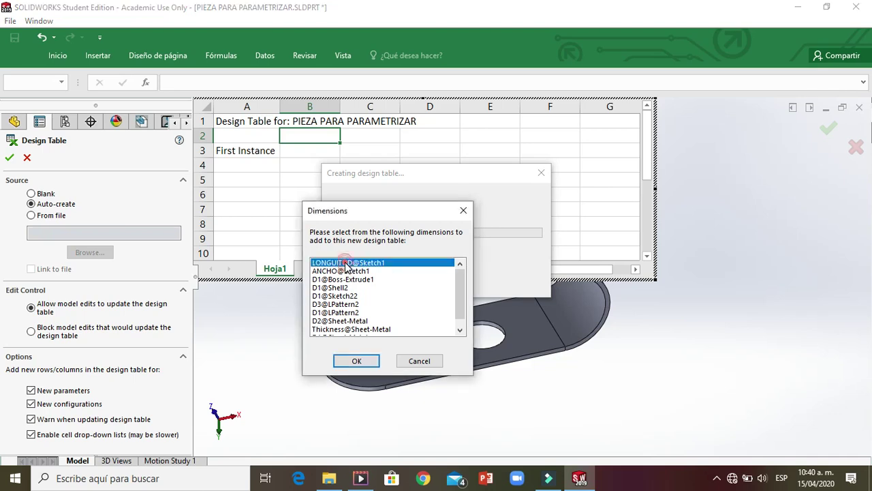
pyautogui.keyDown('ctrl'); pyautogui.click(344, 271); pyautogui.keyUp('ctrl')
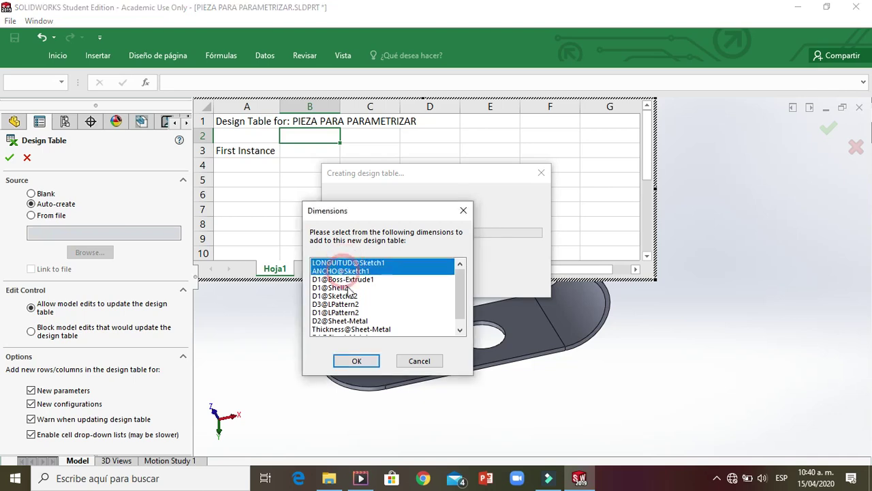
pyautogui.keyDown('ctrl'); pyautogui.click(333, 288); pyautogui.keyUp('ctrl')
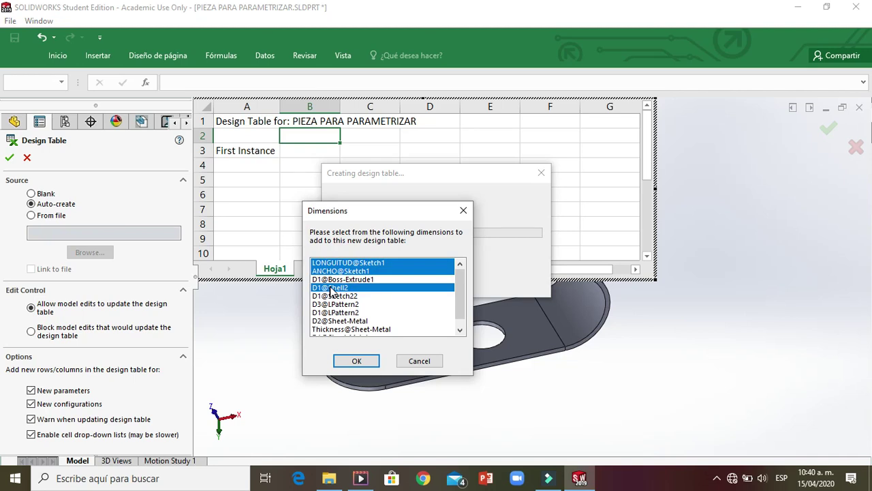
pyautogui.click(356, 362)
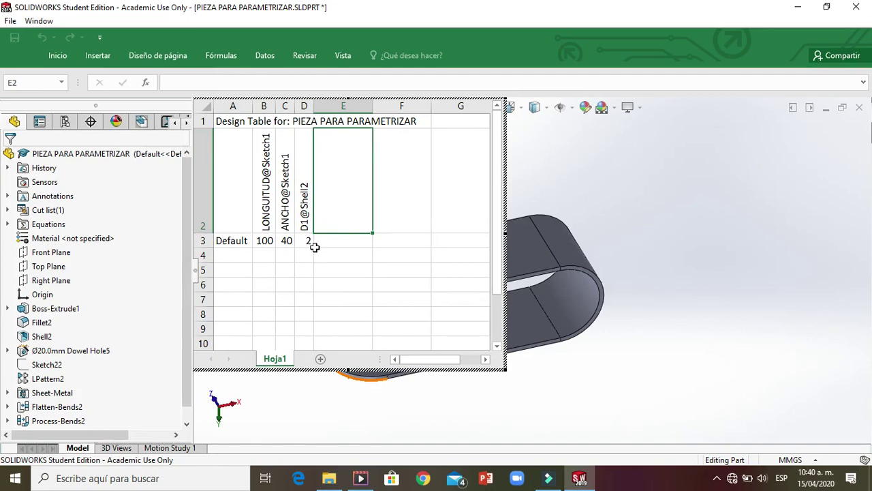
pyautogui.click(230, 255)
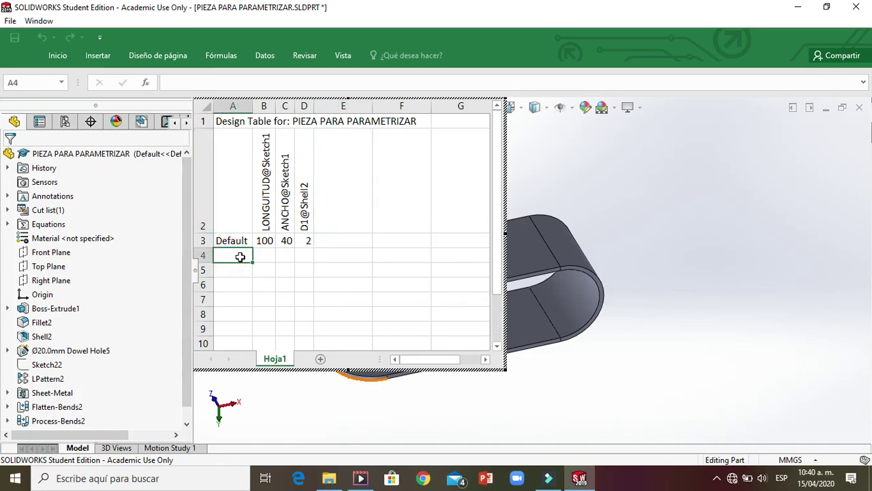
pyautogui.click(230, 257)
pyautogui.click(232, 256)
pyautogui.click(229, 255)
pyautogui.click(231, 256)
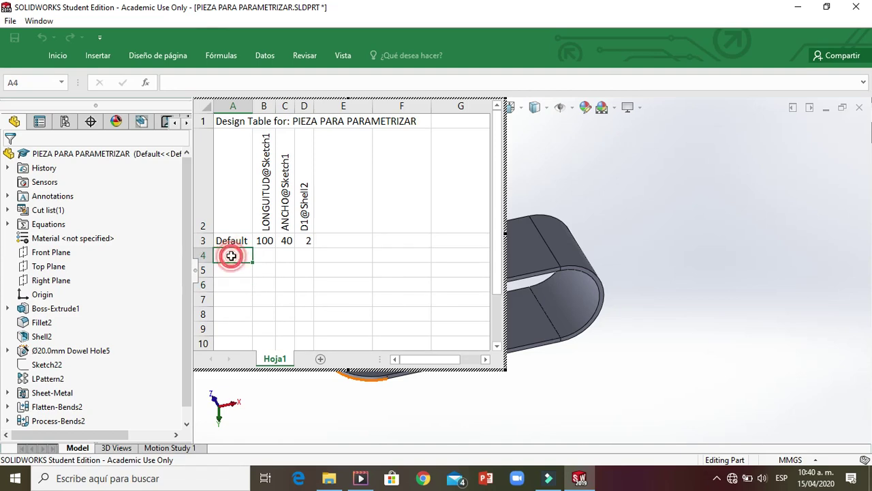
pyautogui.click(232, 268)
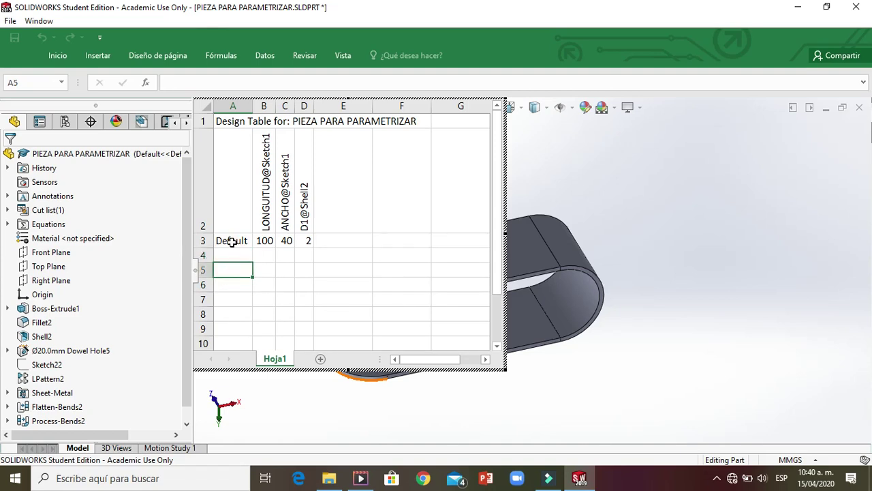
pyautogui.click(234, 286)
pyautogui.click(235, 302)
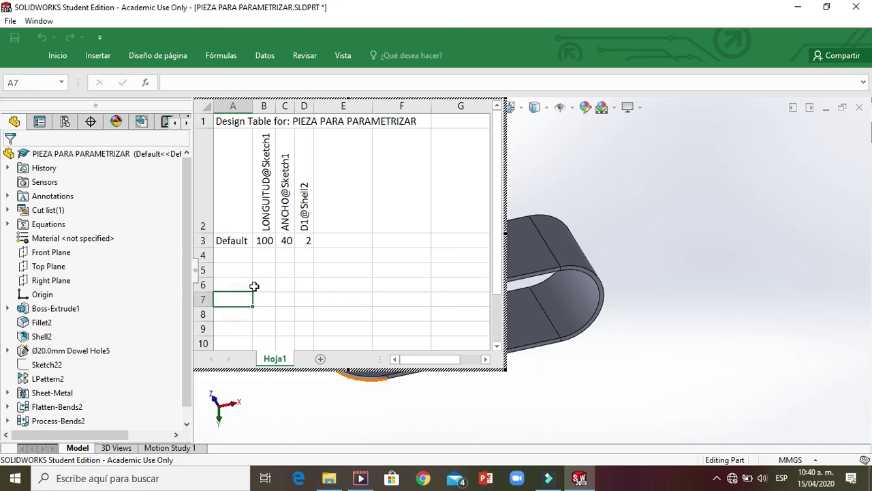
pyautogui.click(235, 253)
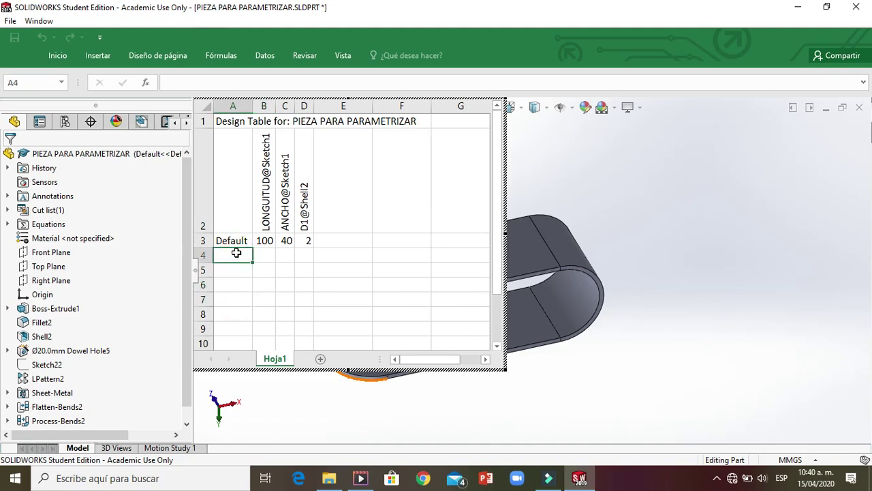
pyautogui.rightClick(237, 255)
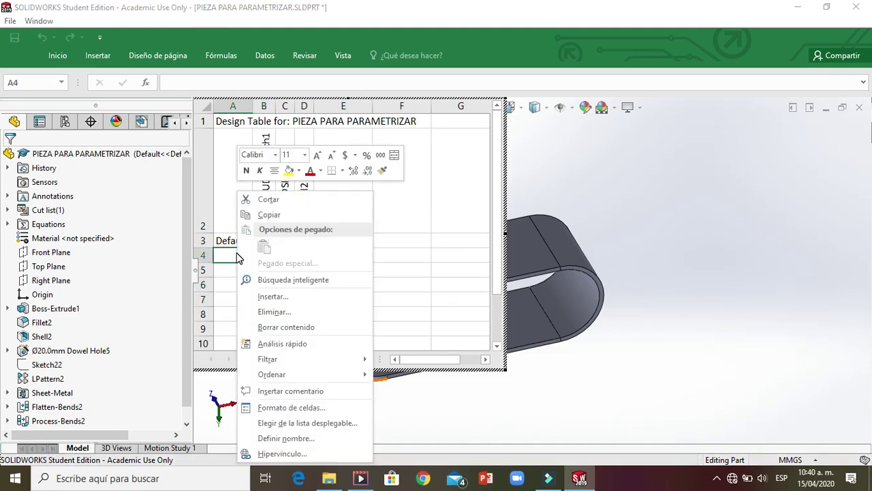
pyautogui.click(228, 269)
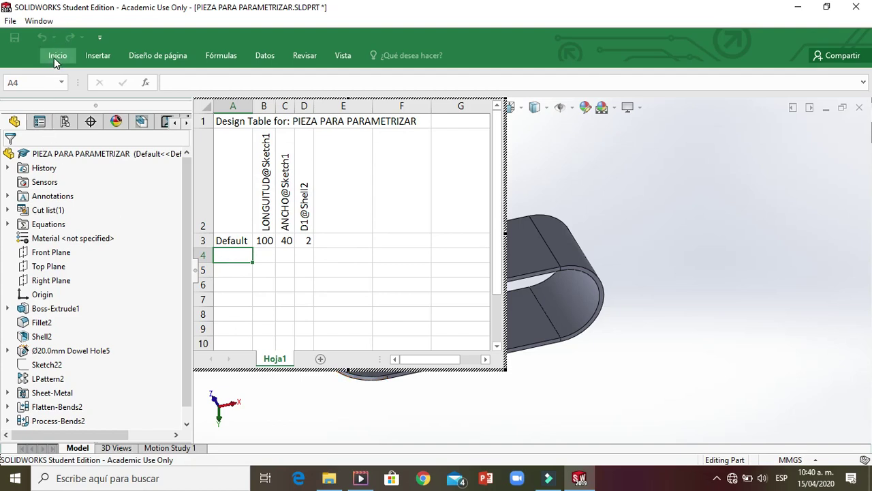
# Add six configuration names, A through F, in cells A4 to A9 of the design table
pyautogui.click(175, 80)
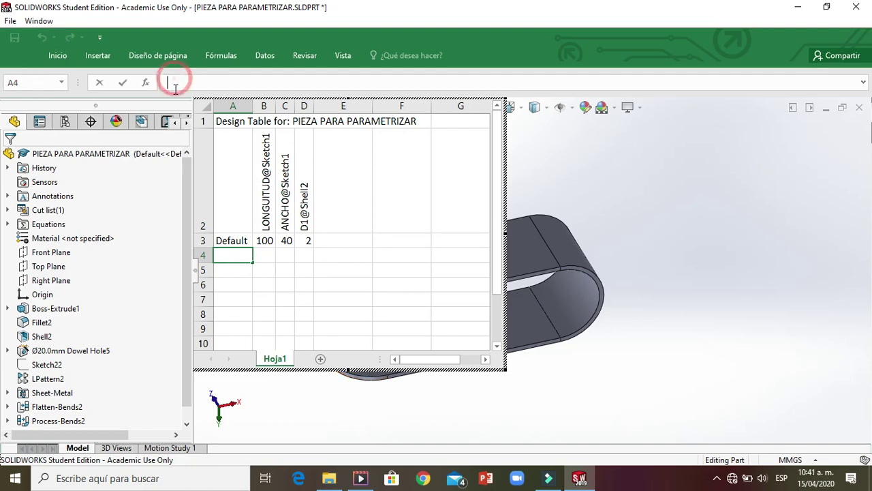
pyautogui.write('A')
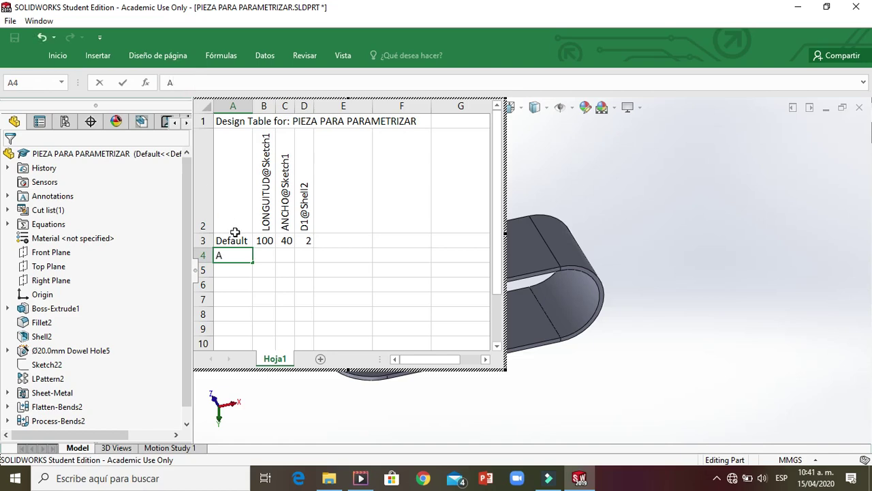
pyautogui.click(233, 271)
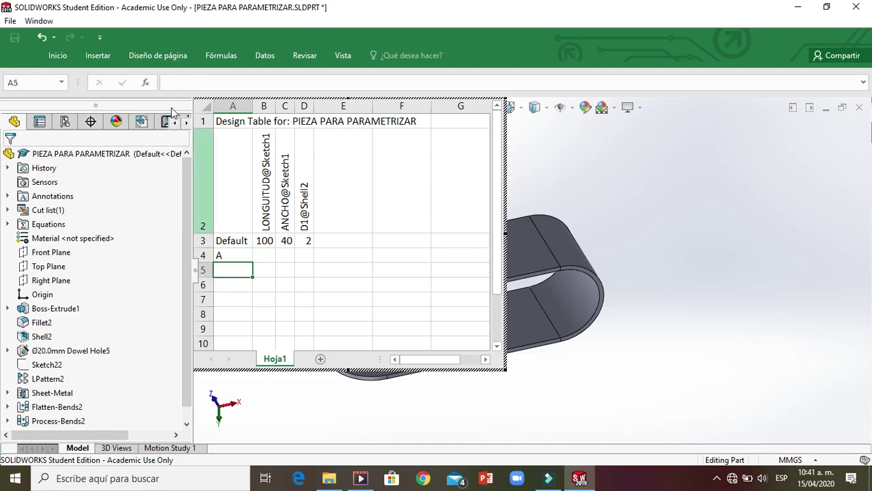
pyautogui.click(175, 79)
pyautogui.write('B')
pyautogui.click(233, 285)
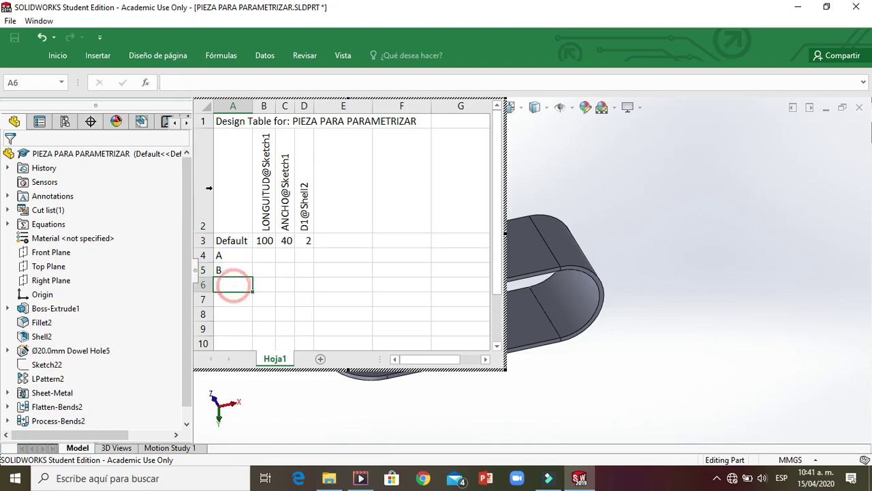
pyautogui.click(179, 80)
pyautogui.write('C')
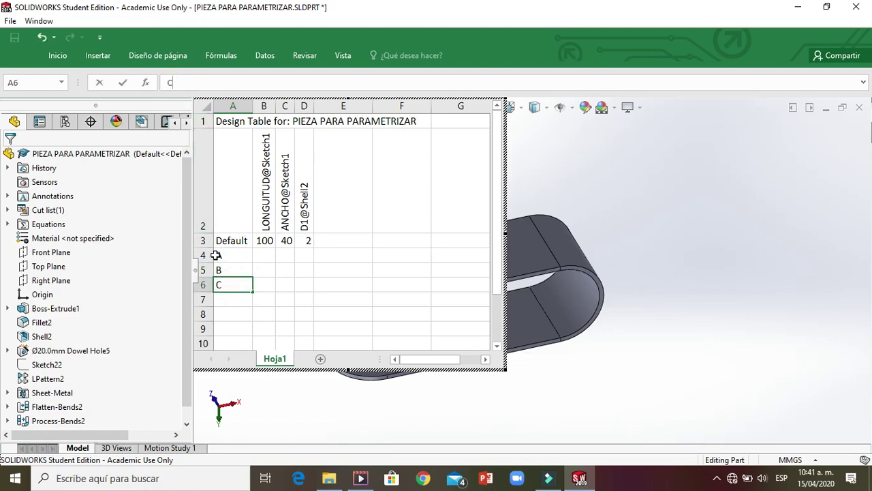
pyautogui.click(223, 301)
pyautogui.click(195, 82)
pyautogui.write('D')
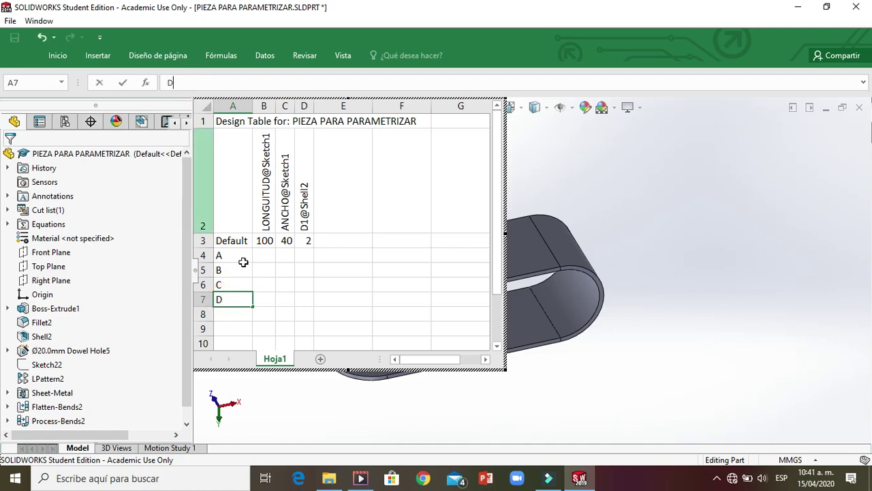
pyautogui.click(231, 315)
pyautogui.write('E')
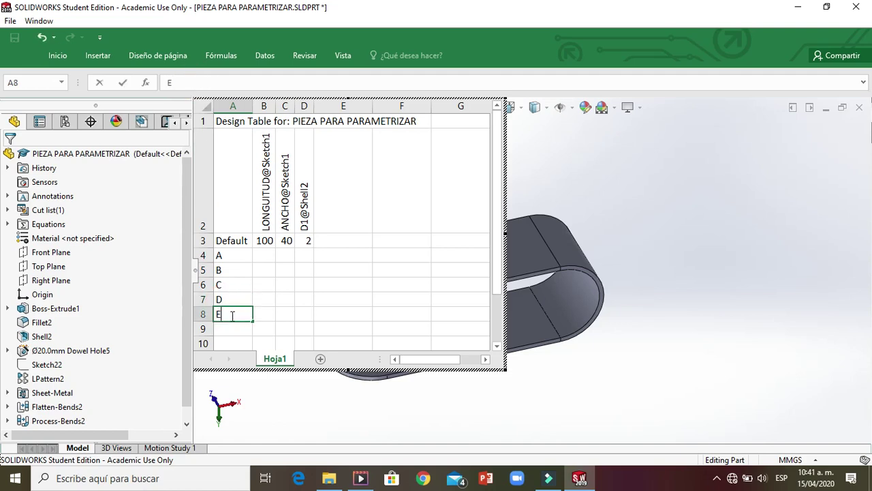
pyautogui.click(230, 329)
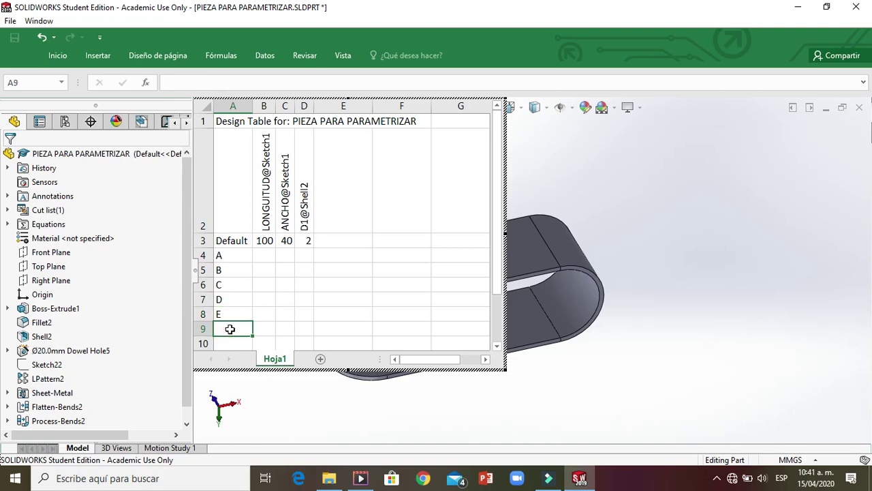
pyautogui.write('F')
# Set the LONGUITUD values of configurations A through F to 200, 300, 400, 500, 600 and 700
pyautogui.click(267, 311)
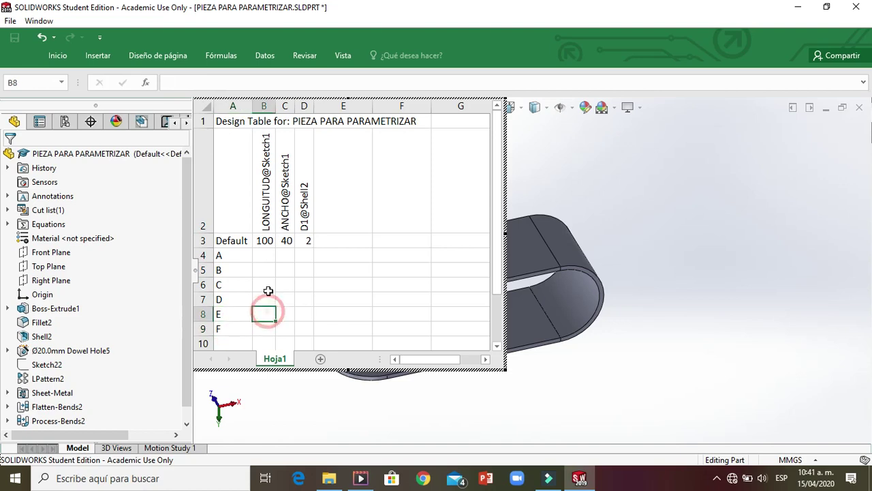
pyautogui.click(266, 255)
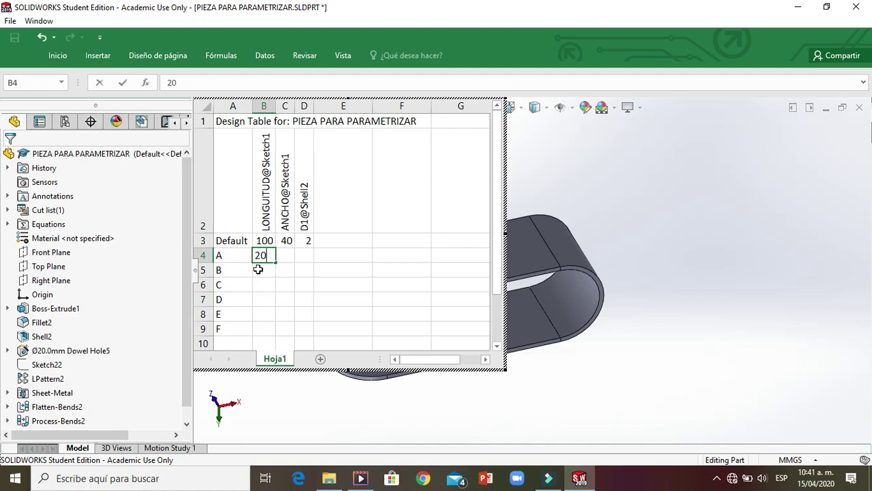
pyautogui.click(267, 272)
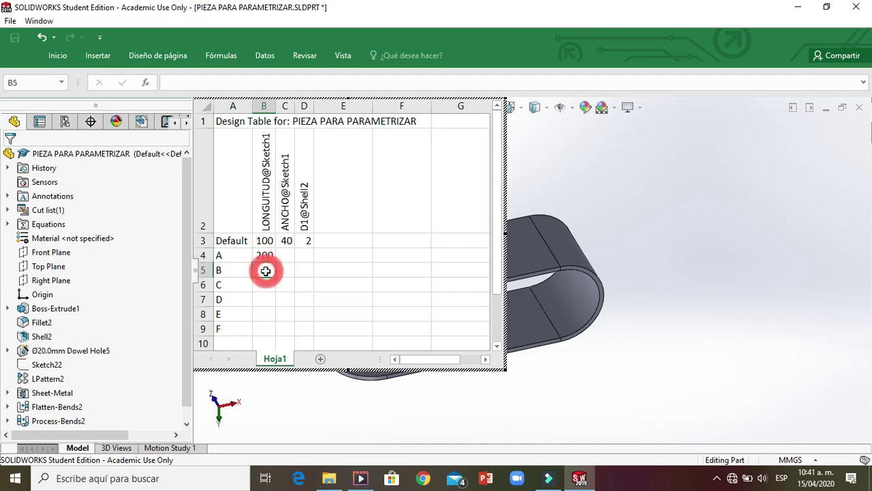
pyautogui.write('300')
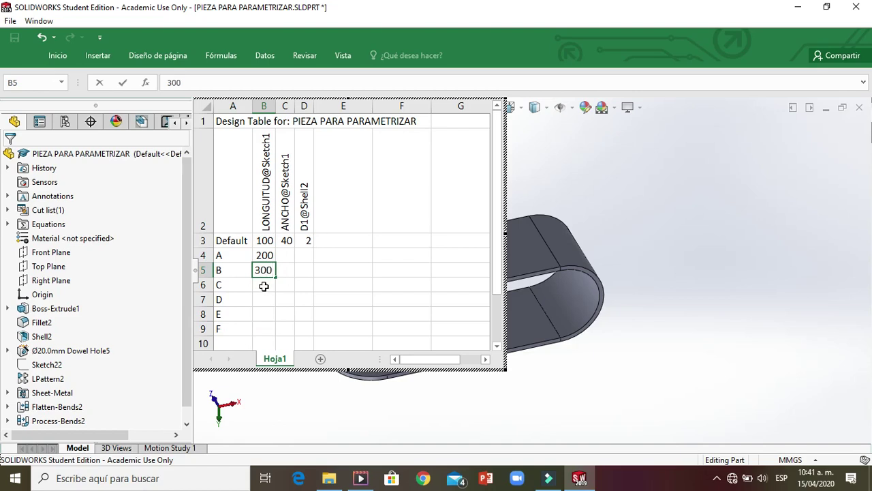
pyautogui.click(263, 286)
pyautogui.write('400')
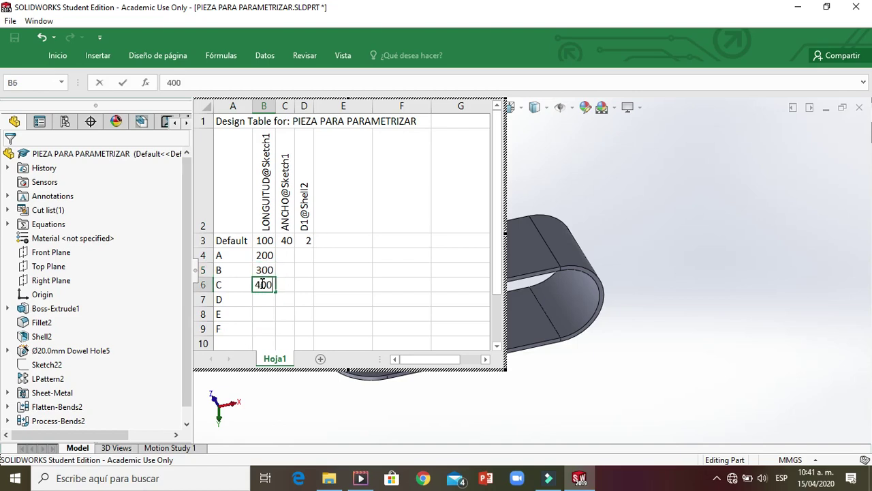
pyautogui.click(263, 298)
pyautogui.write('500')
pyautogui.click(266, 310)
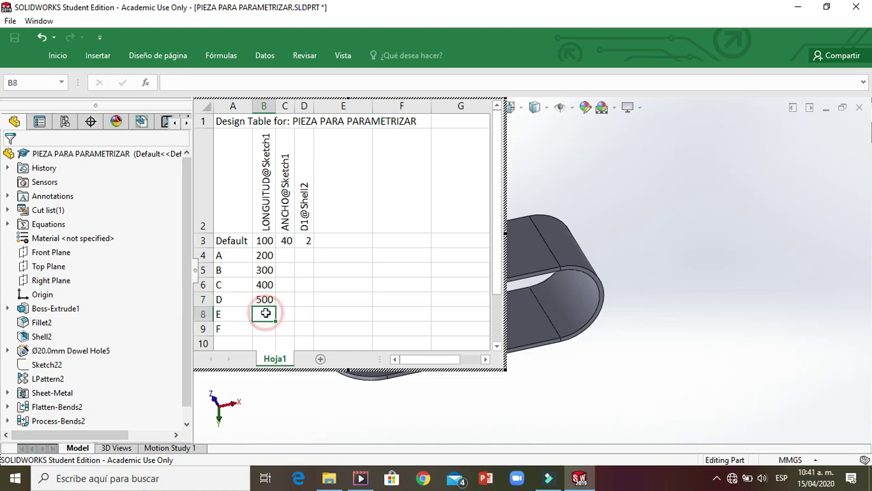
pyautogui.write('600')
pyautogui.click(263, 329)
pyautogui.write('700')
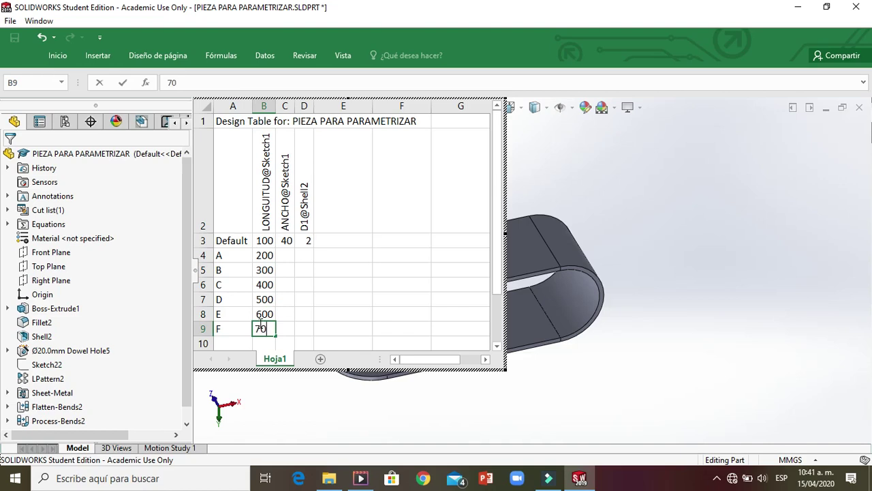
pyautogui.moveTo(302, 330); pyautogui.dragTo(304, 315)
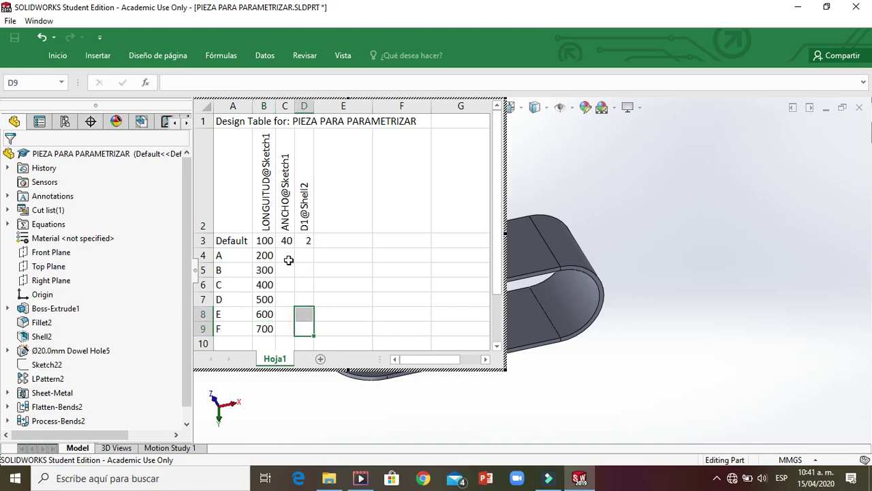
# Set the ANCHO values of configurations A through D to 45, 60, 80 and 90 in the design table
pyautogui.click(286, 259)
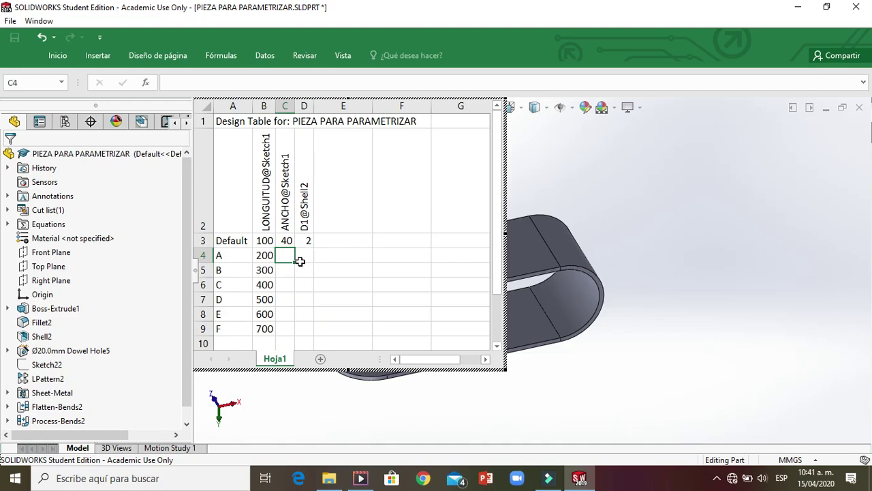
pyautogui.write('45')
pyautogui.press('Return')
pyautogui.click(285, 270)
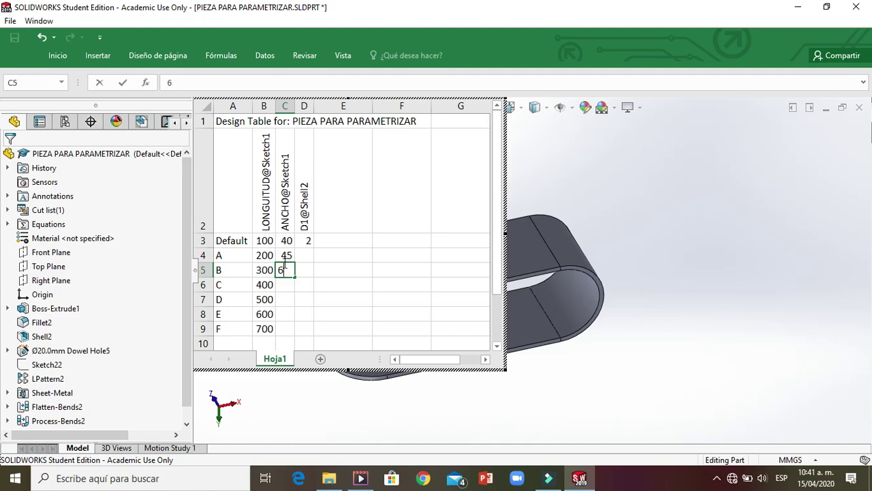
pyautogui.click(287, 284)
pyautogui.write('80')
pyautogui.click(285, 300)
pyautogui.write('100')
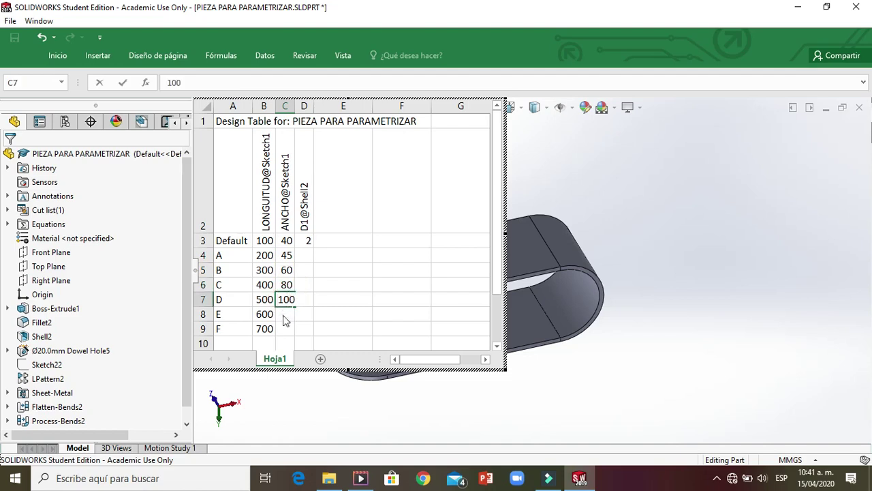
pyautogui.click(283, 315)
pyautogui.click(285, 300)
pyautogui.write('90')
# Set the ANCHO values of configurations E and F to 100 and 120, widening column C to fit them
pyautogui.click(284, 315)
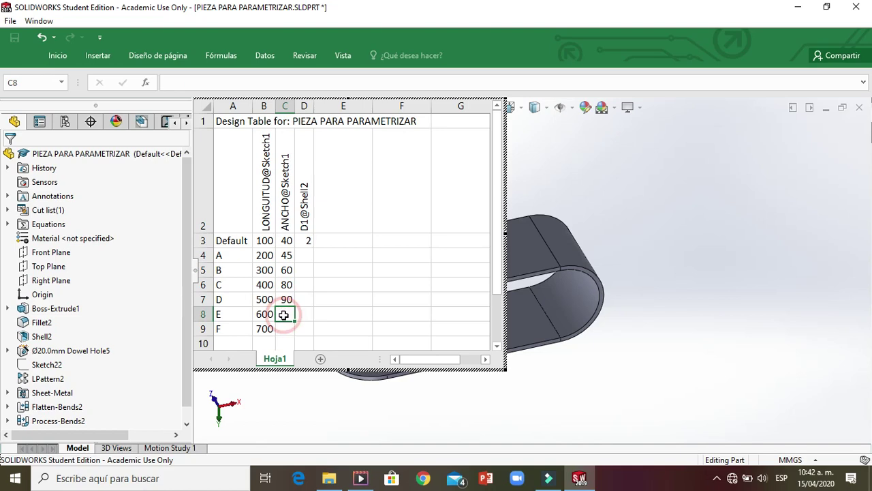
pyautogui.write('100')
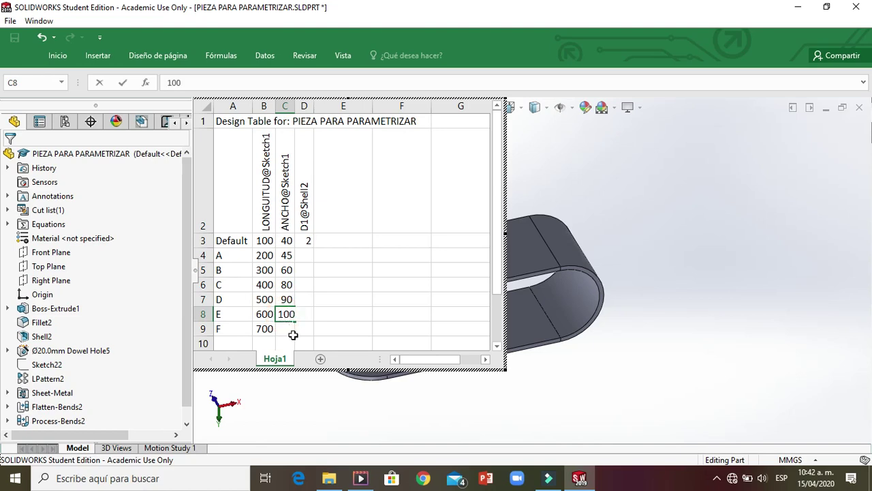
pyautogui.click(293, 332)
pyautogui.click(294, 331)
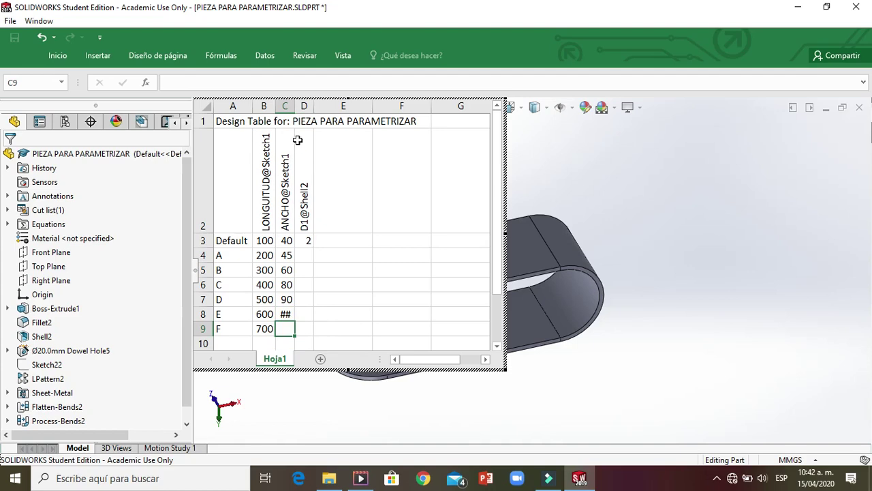
pyautogui.moveTo(293, 106); pyautogui.dragTo(308, 107)
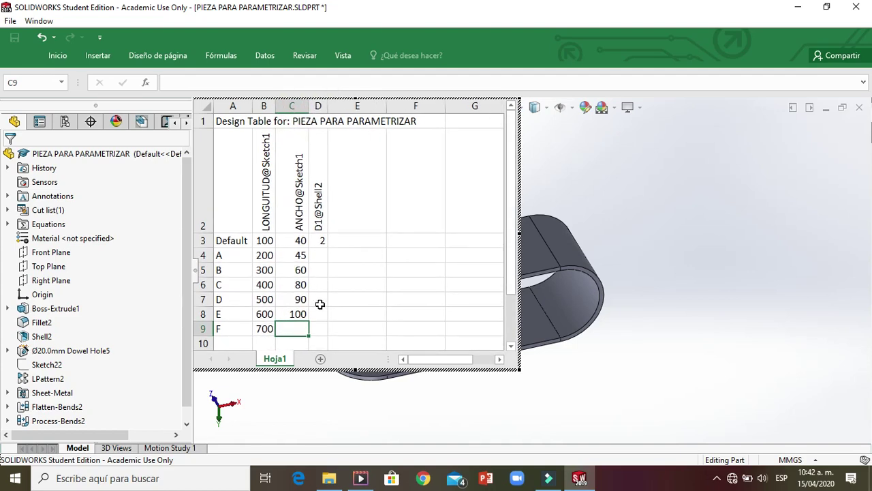
pyautogui.click(297, 326)
pyautogui.write('120')
pyautogui.click(335, 317)
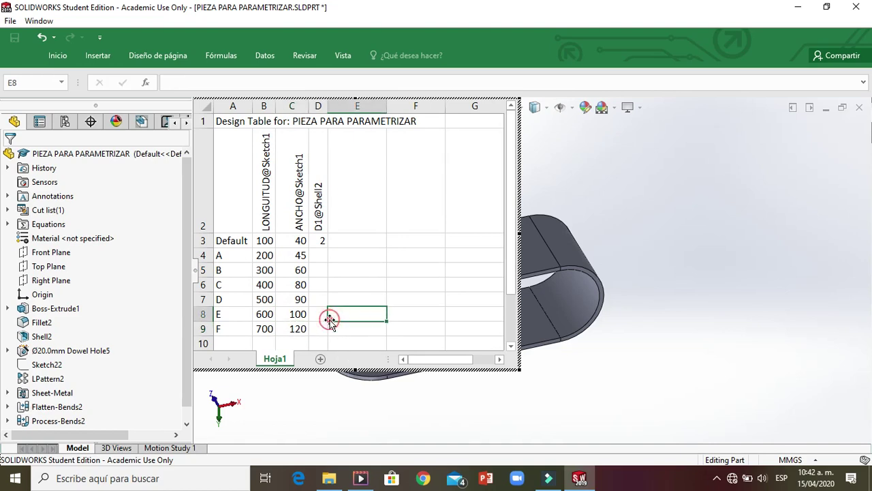
# Set the D1@Shell2 values of configurations A through F to 2.5, 2.5, 3, 4, 5 and 6, and close the design table
pyautogui.click(323, 257)
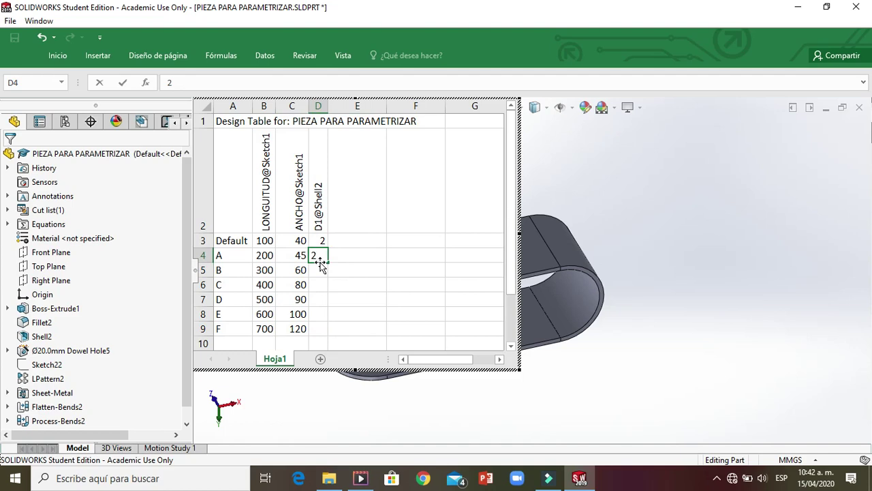
pyautogui.write('2.5')
pyautogui.click(320, 272)
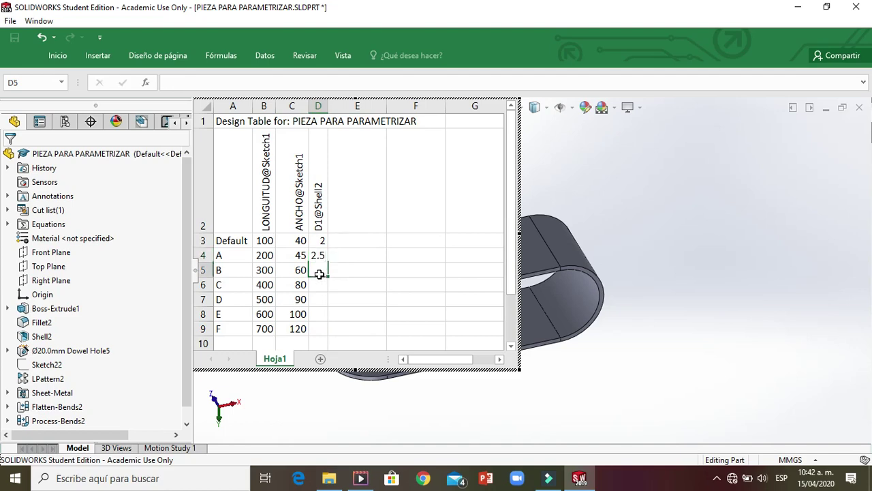
pyautogui.write('2.5')
pyautogui.click(321, 290)
pyautogui.write('3')
pyautogui.click(323, 298)
pyautogui.write('4')
pyautogui.click(322, 314)
pyautogui.write('5')
pyautogui.click(318, 329)
pyautogui.write('6')
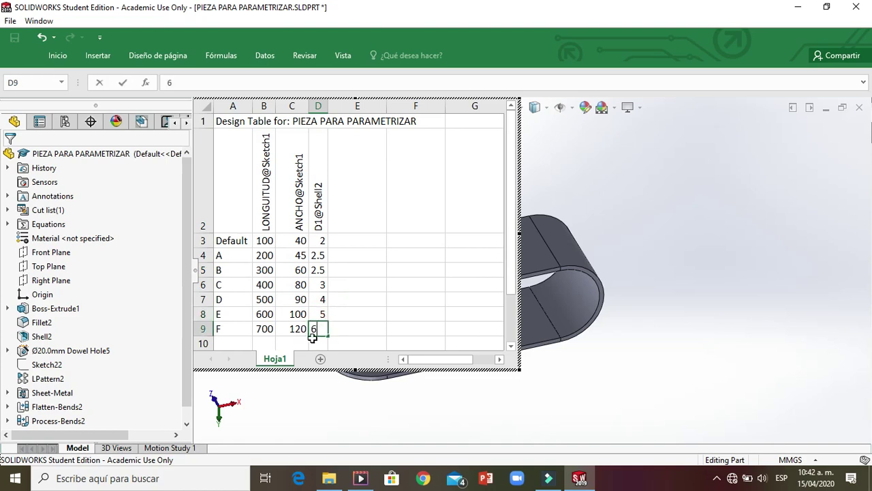
pyautogui.click(373, 317)
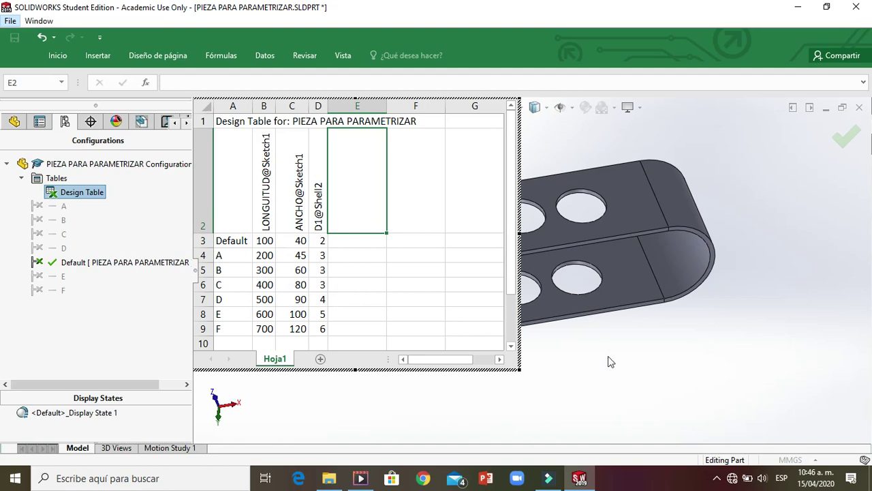
pyautogui.click(641, 347)
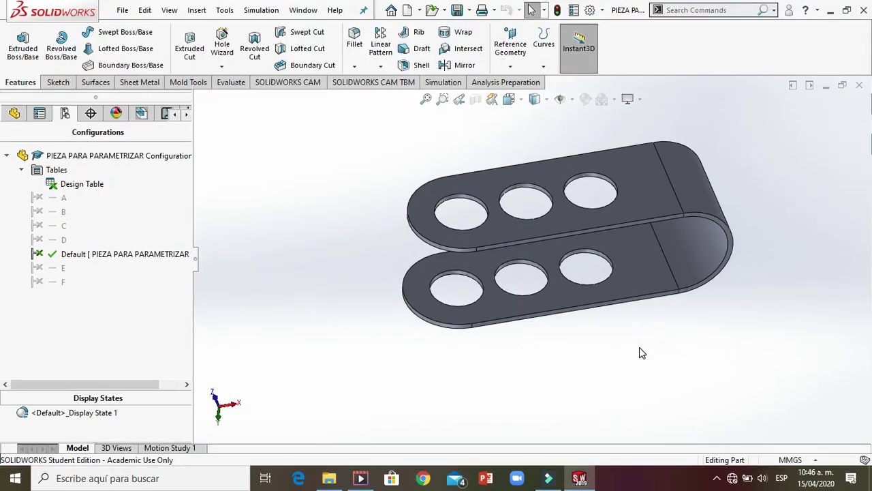
# Examine the part's feature tree and its list of configurations A to F, with the Tables folder collapsed
pyautogui.click(15, 113)
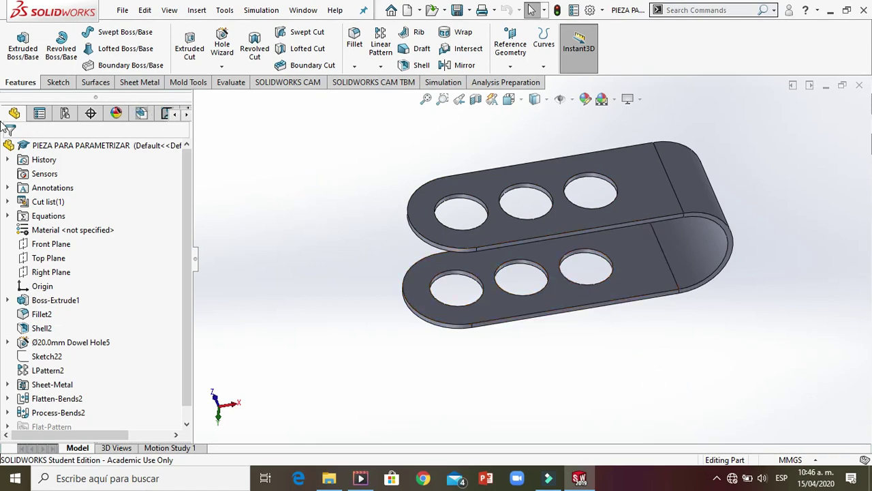
pyautogui.click(65, 114)
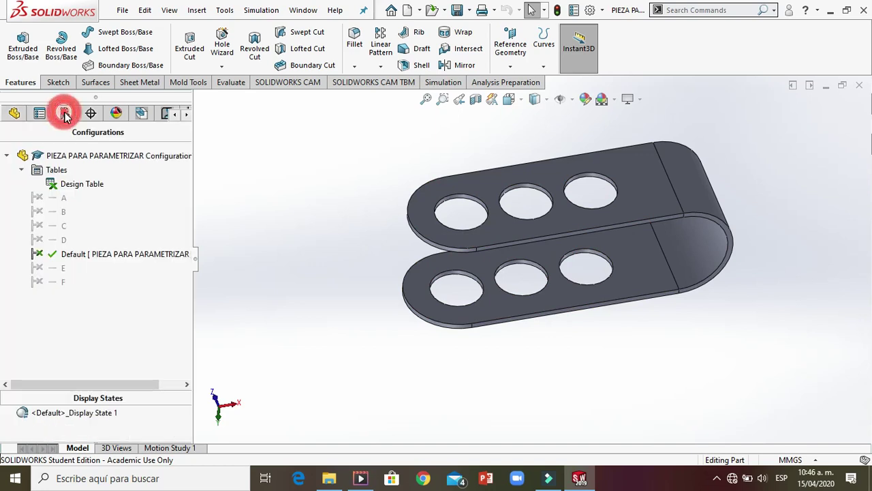
pyautogui.click(21, 171)
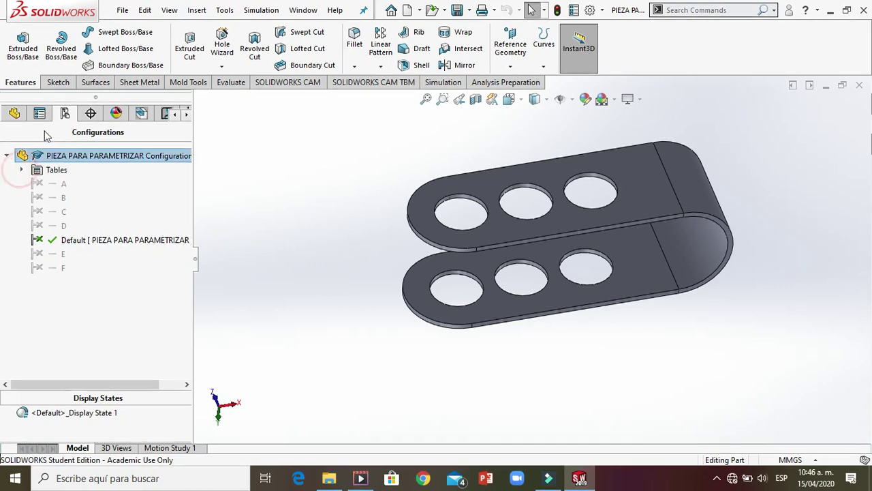
pyautogui.click(50, 173)
pyautogui.click(64, 185)
pyautogui.click(61, 197)
pyautogui.click(61, 214)
pyautogui.click(62, 225)
pyautogui.click(61, 253)
pyautogui.click(60, 267)
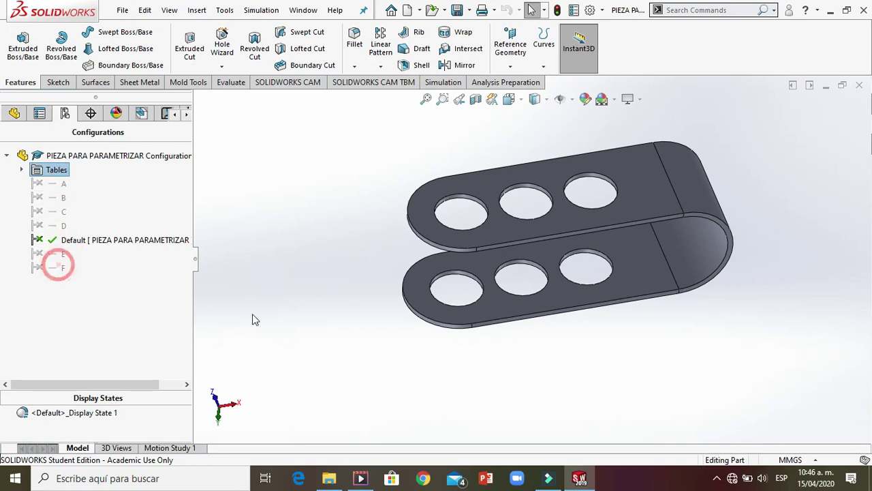
# Activate configuration A and then B to inspect how the strap's length and hole pattern change
pyautogui.scroll(2, 498, 257)
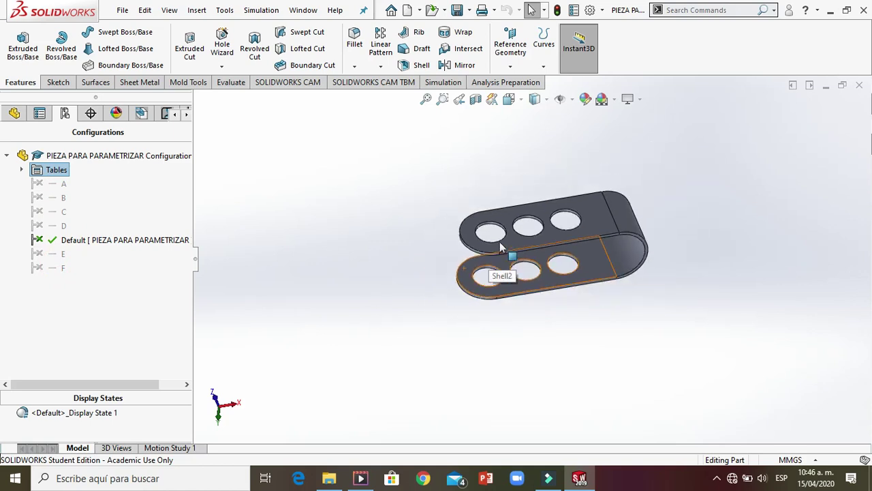
pyautogui.scroll(-2, 501, 249)
pyautogui.click(50, 183)
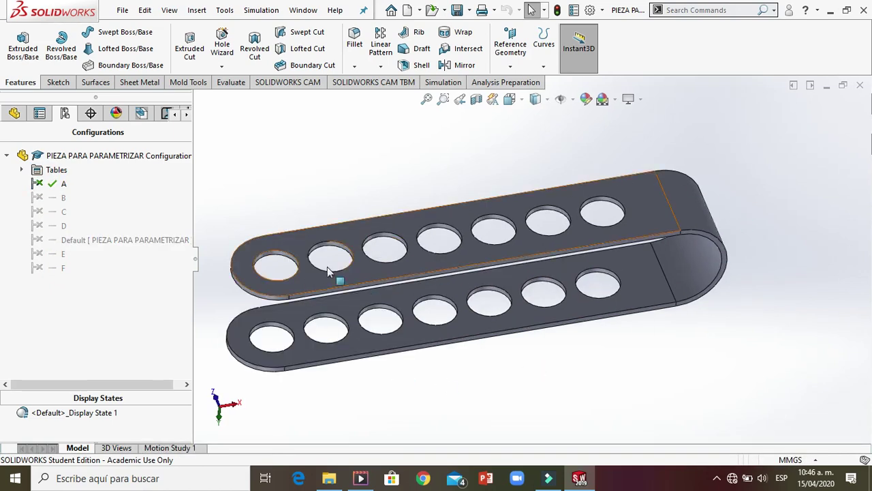
pyautogui.doubleClick(48, 197)
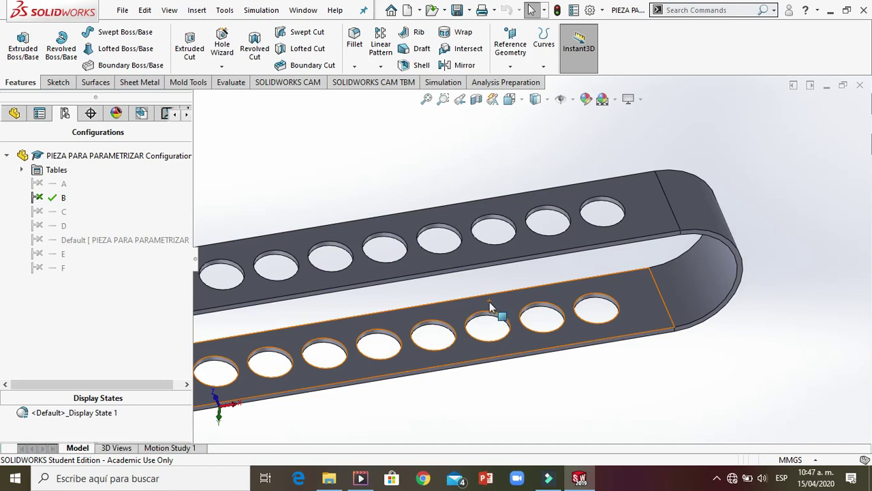
pyautogui.scroll(1, 483, 292)
pyautogui.moveTo(483, 291); pyautogui.dragTo(468, 234, button='middle')
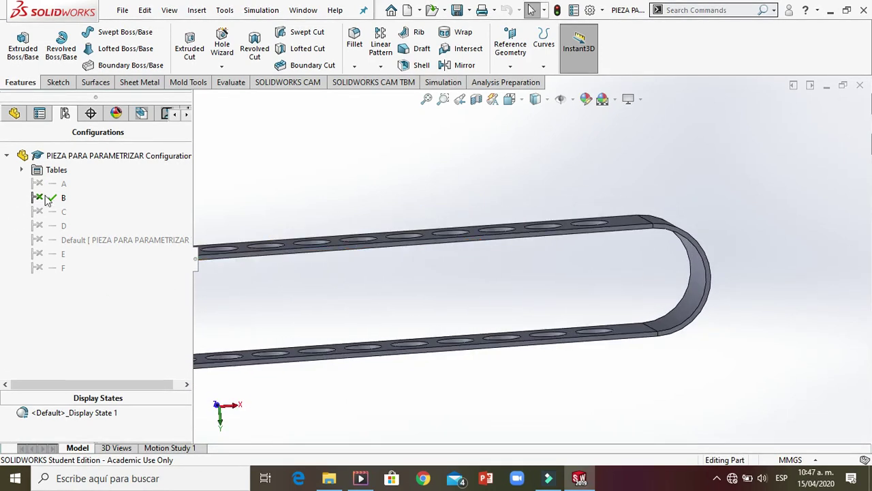
# Activate configuration C and then D to inspect the whole strap in each size
pyautogui.doubleClick(56, 213)
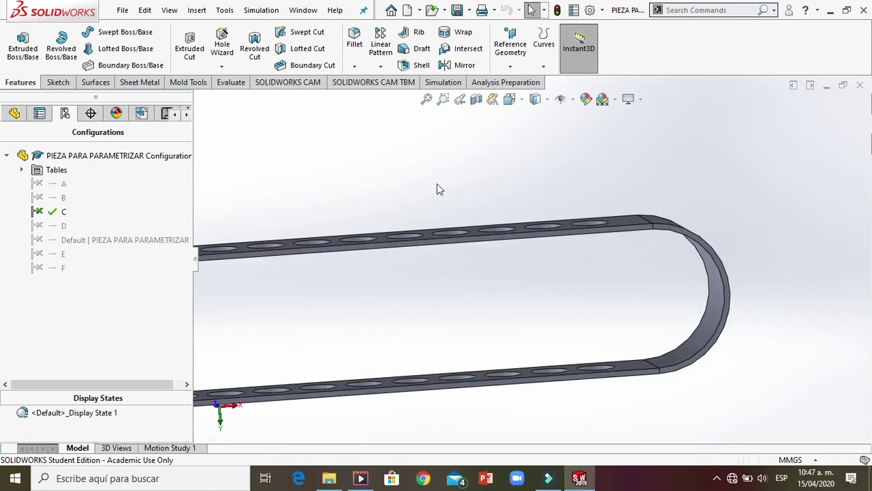
pyautogui.scroll(5, 477, 259)
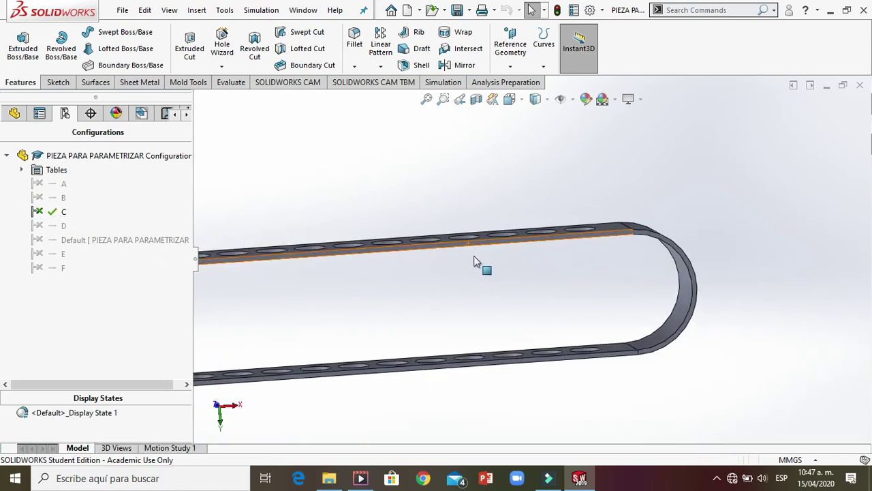
pyautogui.moveTo(436, 271); pyautogui.dragTo(423, 310, button='middle')
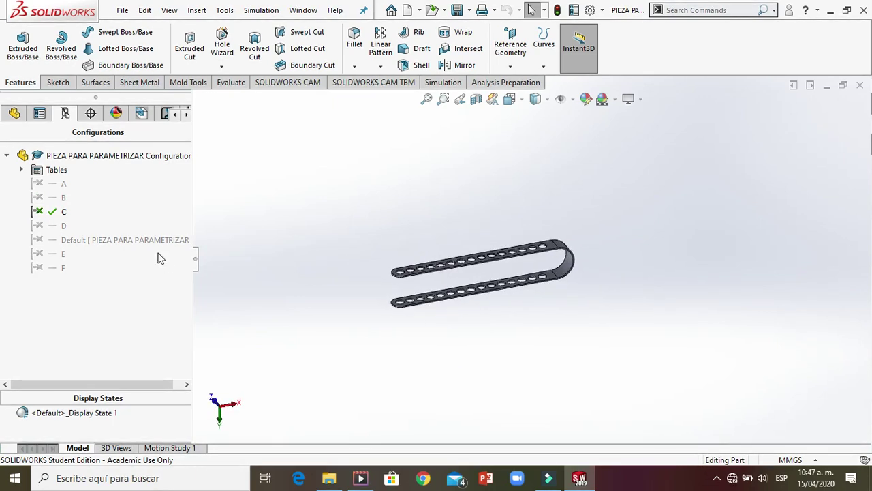
pyautogui.click(58, 234)
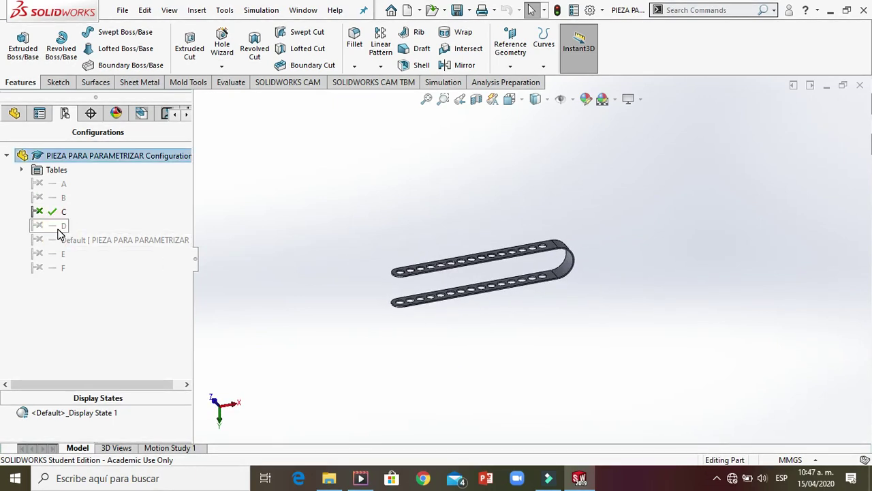
pyautogui.doubleClick(46, 227)
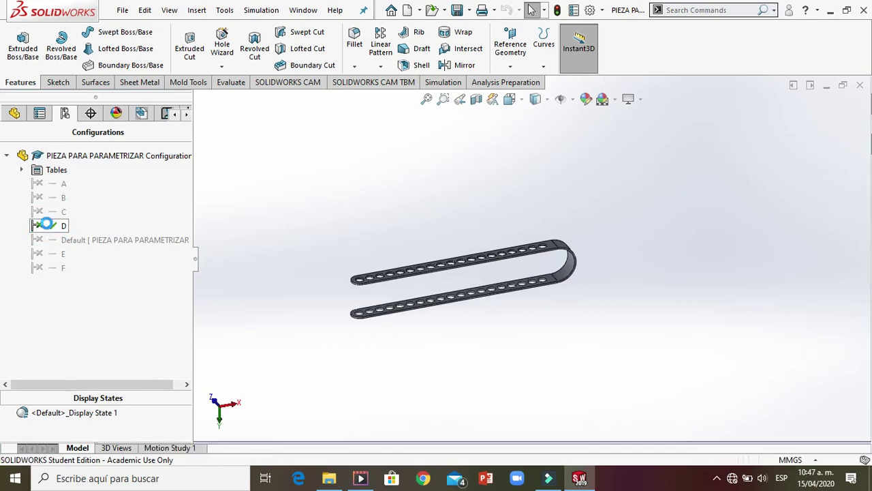
pyautogui.scroll(-3, 476, 285)
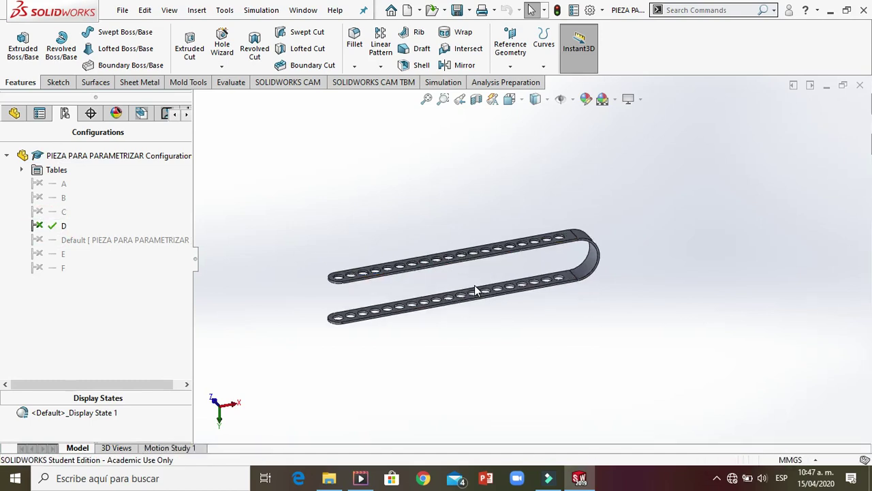
# Activate configuration E and then F to inspect the two longest straps
pyautogui.doubleClick(45, 255)
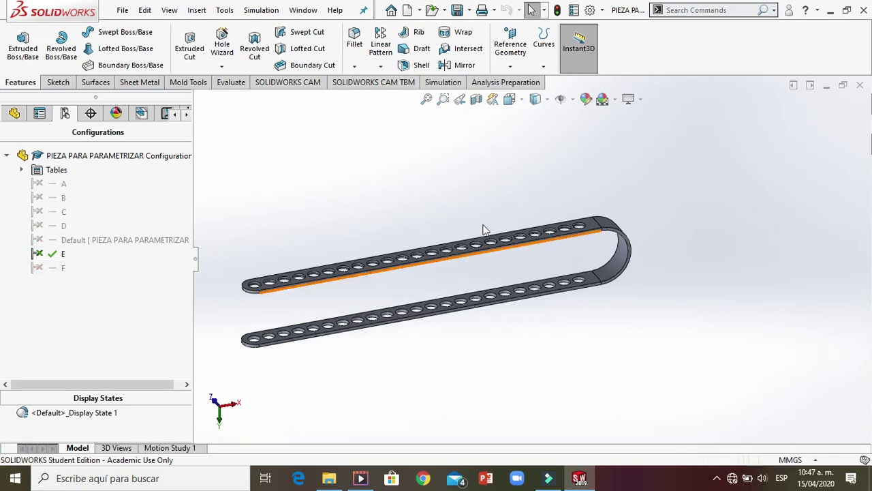
pyautogui.doubleClick(49, 268)
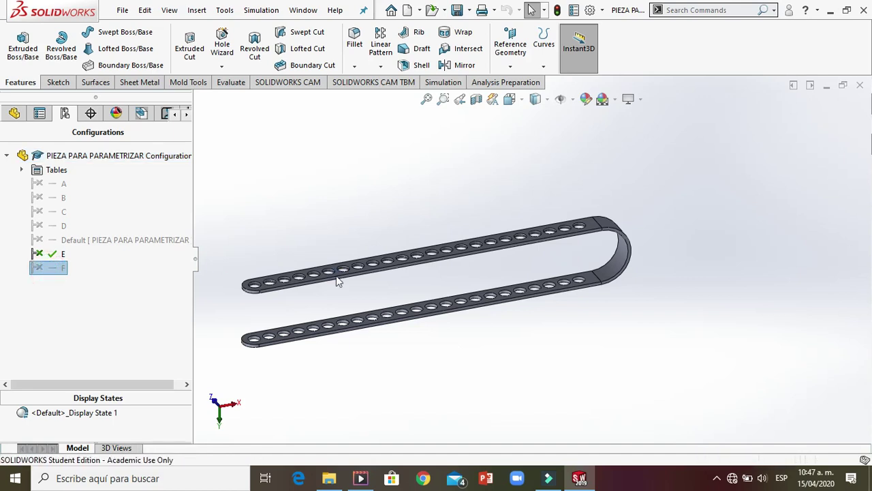
pyautogui.scroll(5, 533, 255)
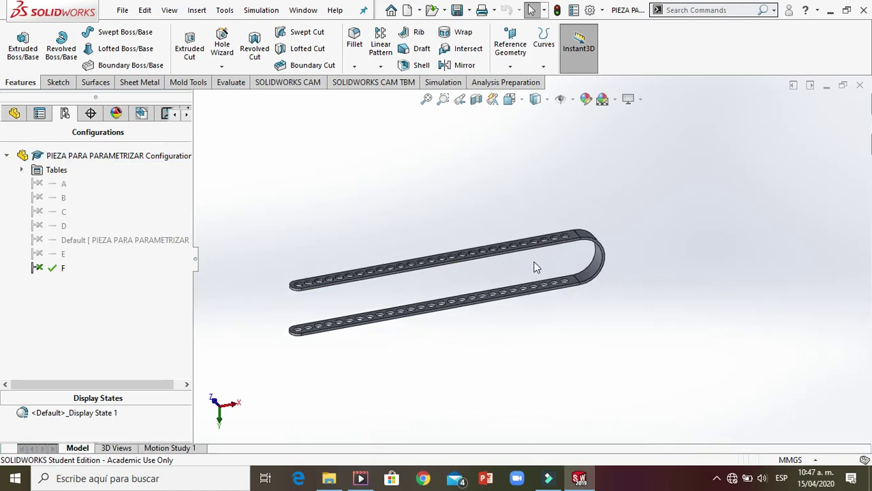
# Measure the outer and inner flat faces at the rounded end of the strap's upper arm in configuration F
pyautogui.scroll(-5, 398, 286)
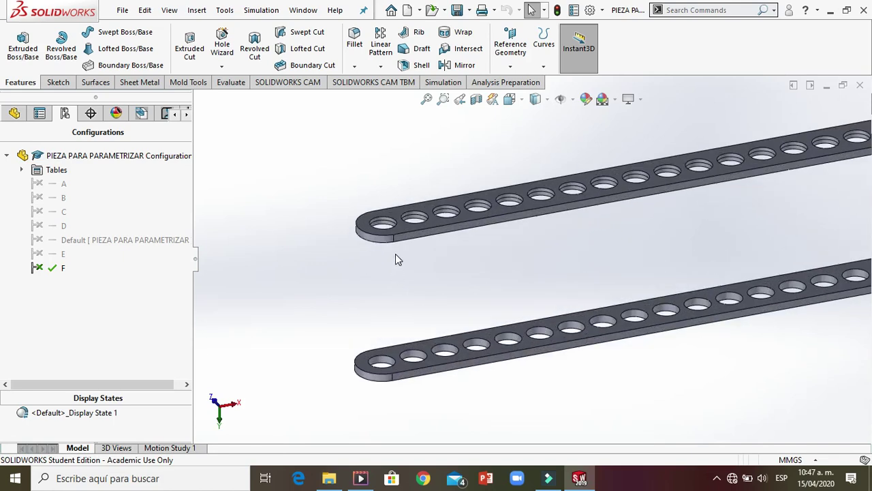
pyautogui.scroll(-8, 396, 253)
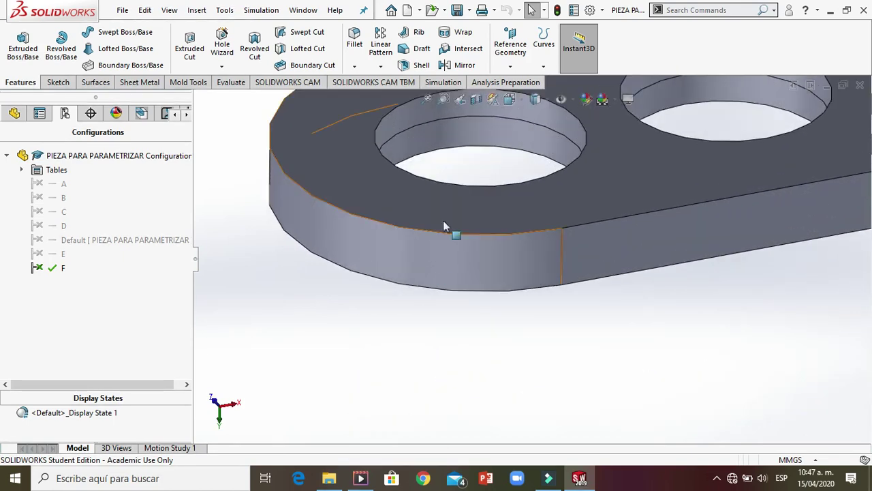
pyautogui.scroll(2, 453, 137)
pyautogui.click(436, 180)
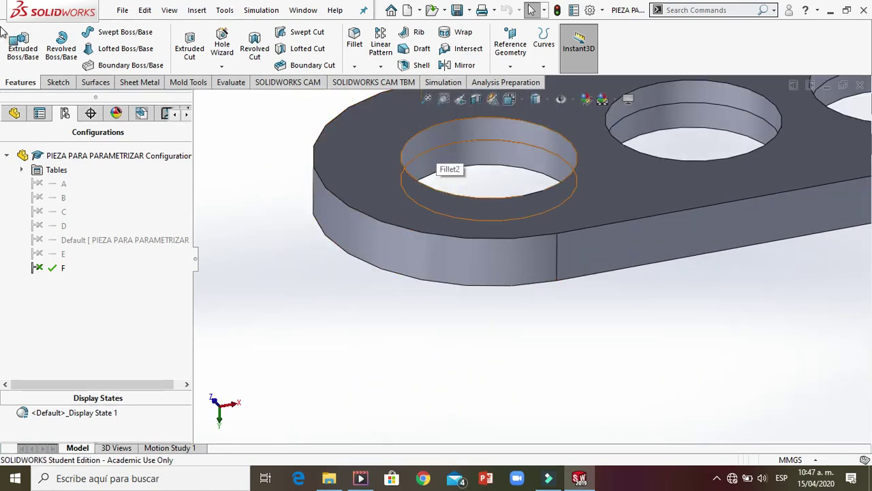
pyautogui.click(225, 81)
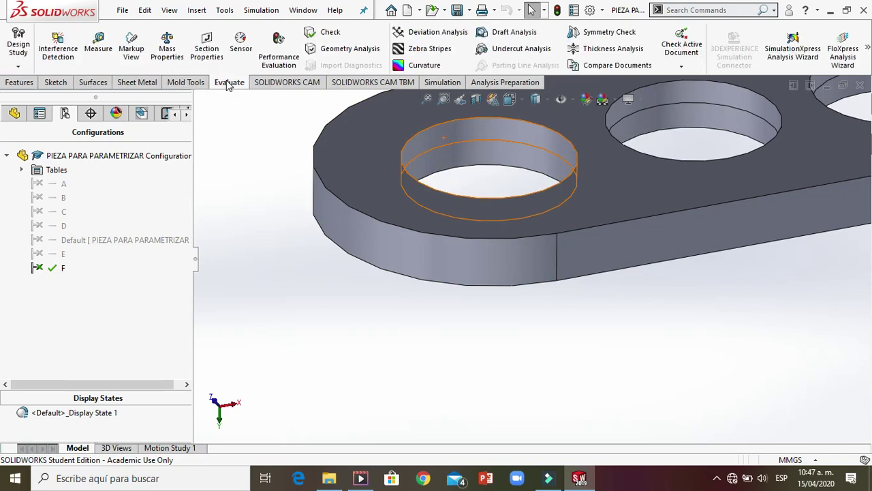
pyautogui.click(99, 42)
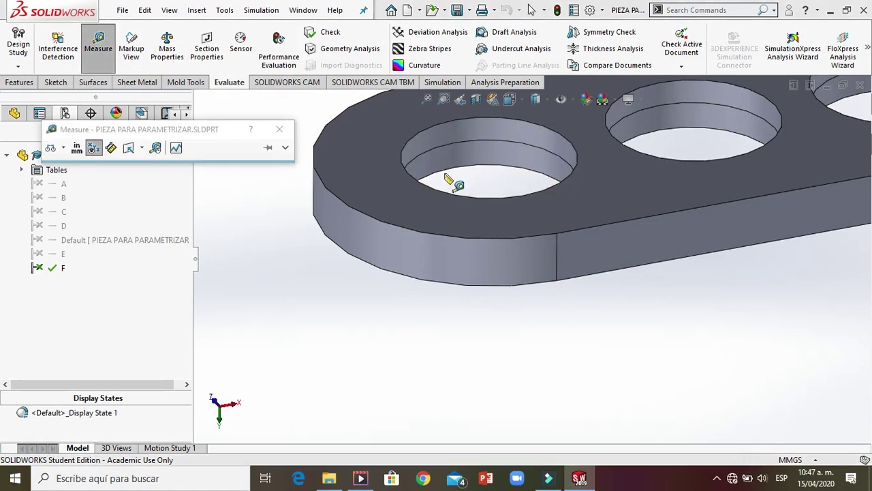
pyautogui.click(370, 171)
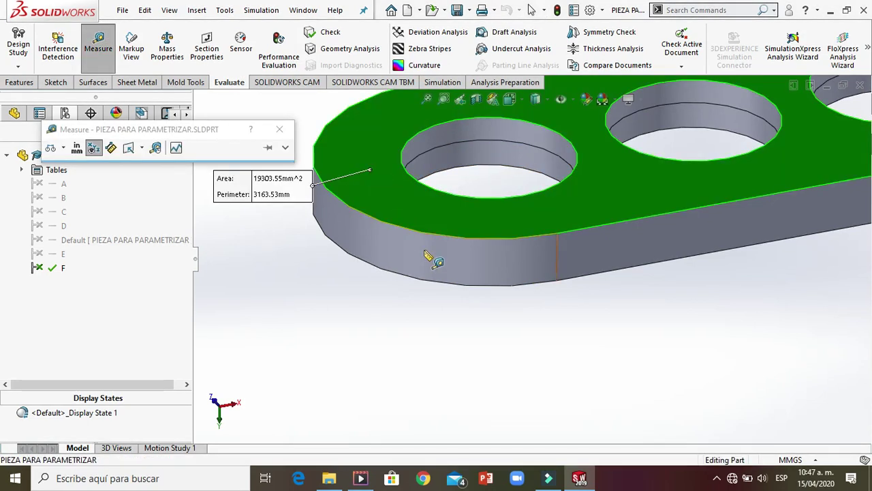
pyautogui.moveTo(422, 181); pyautogui.dragTo(414, 132, button='middle')
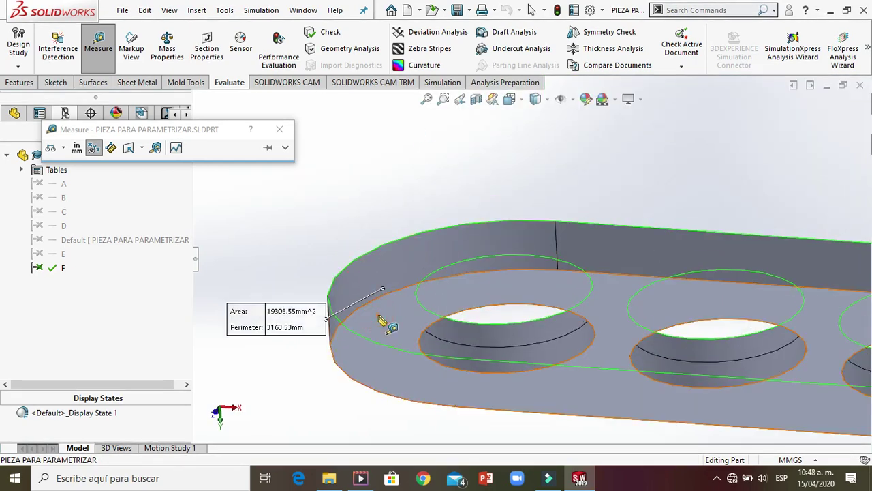
pyautogui.click(379, 317)
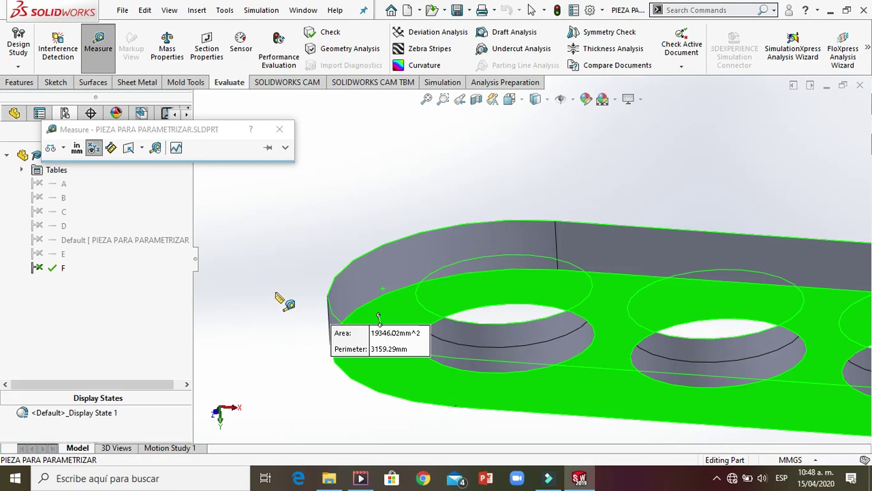
pyautogui.moveTo(489, 251); pyautogui.dragTo(518, 314, button='middle')
pyautogui.click(279, 129)
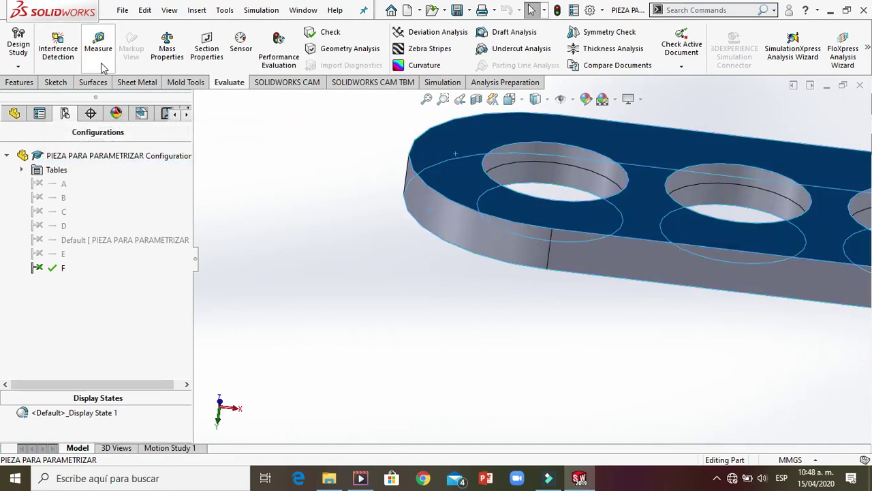
# Measure the two long parallel edges along the side of the strap's upper arm
pyautogui.click(364, 242)
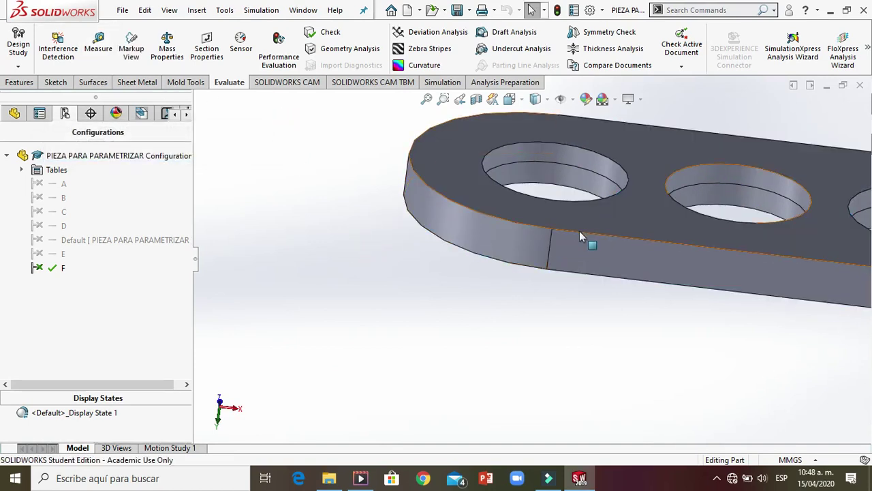
pyautogui.click(98, 39)
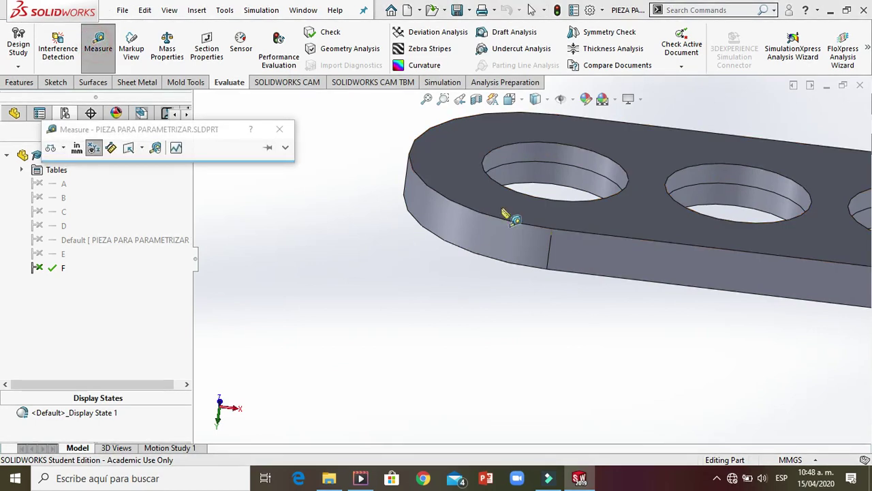
pyautogui.click(603, 235)
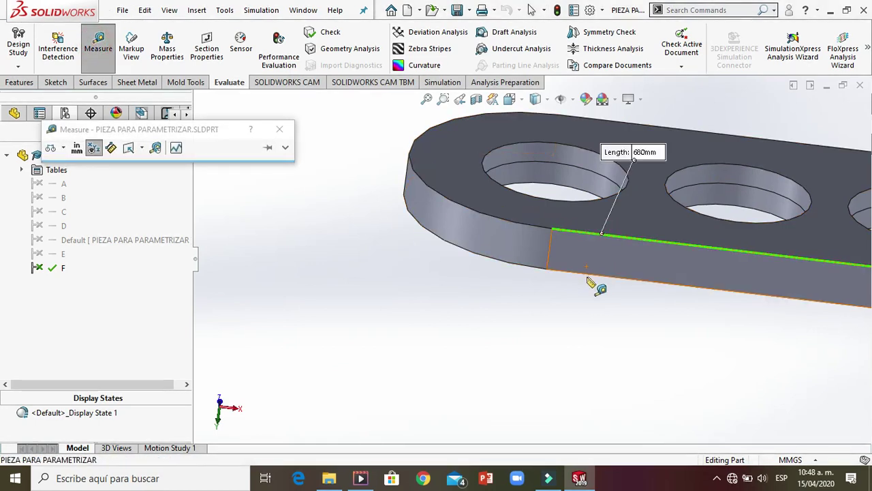
pyautogui.click(593, 276)
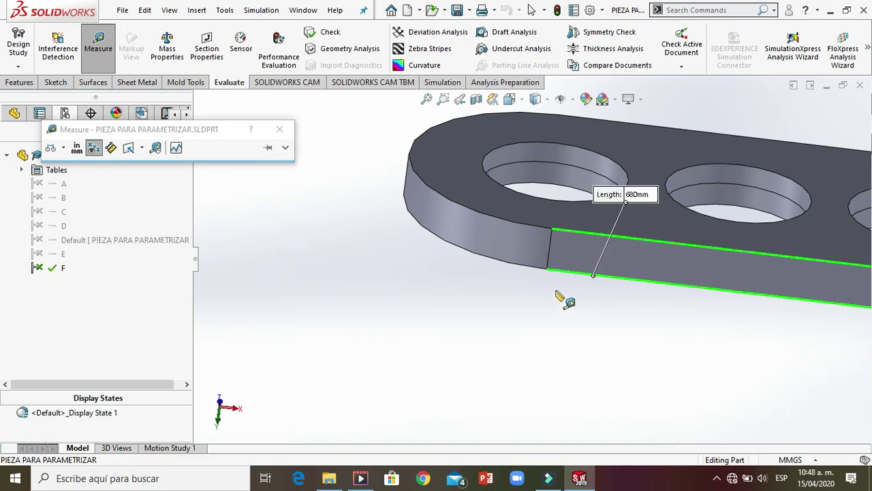
pyautogui.scroll(-3, 565, 296)
pyautogui.scroll(-3, 716, 298)
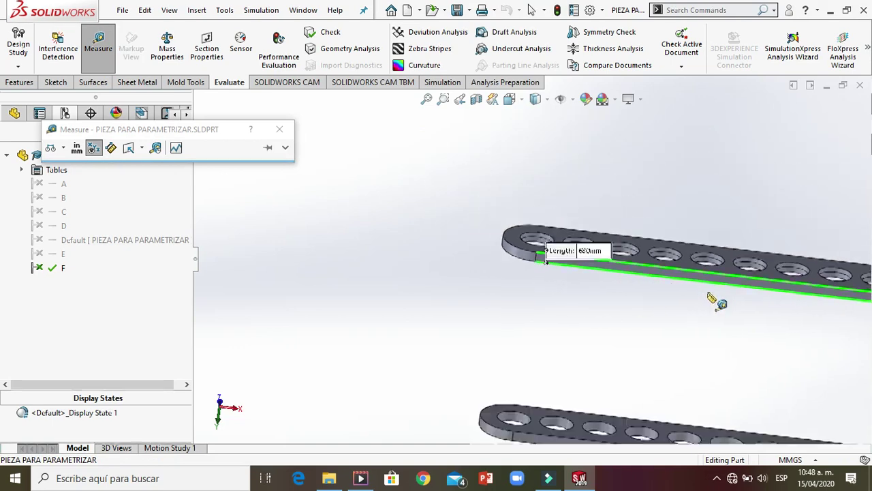
pyautogui.scroll(3, 570, 293)
pyautogui.scroll(5, 516, 246)
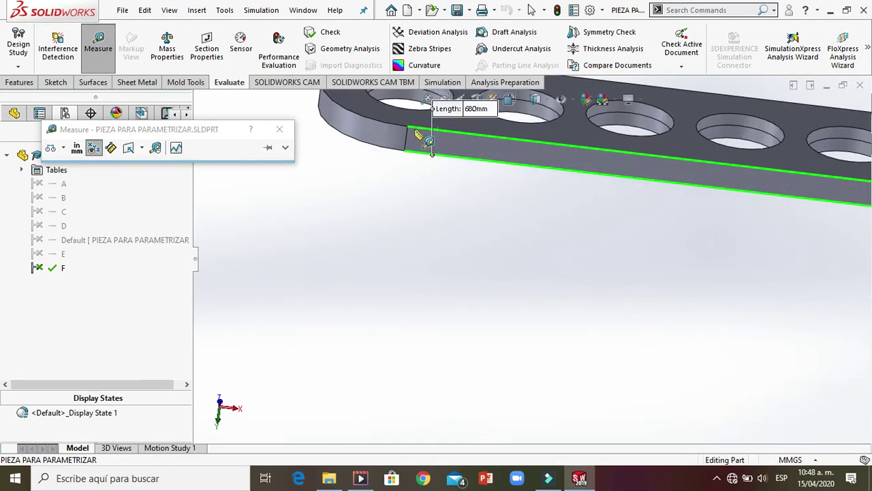
pyautogui.click(279, 128)
# Clear the measured selection and measure the short edge across the strap's thickness in configuration F
pyautogui.click(107, 48)
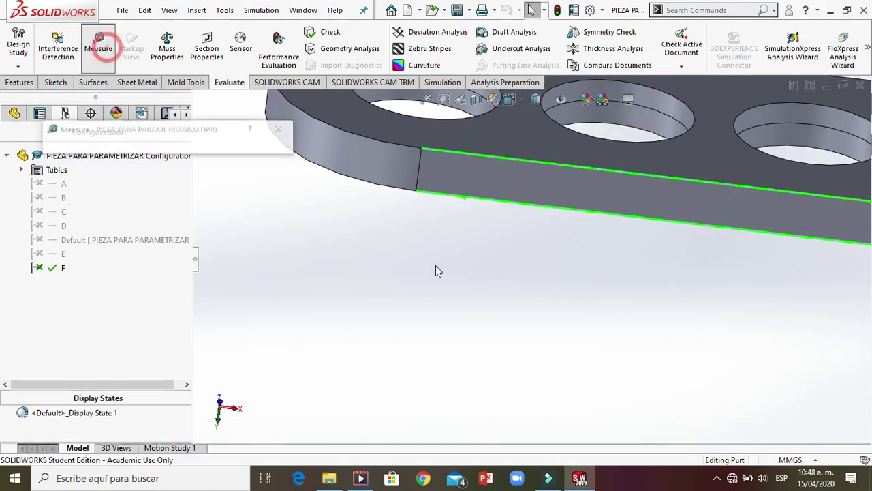
pyautogui.click(282, 129)
pyautogui.click(305, 276)
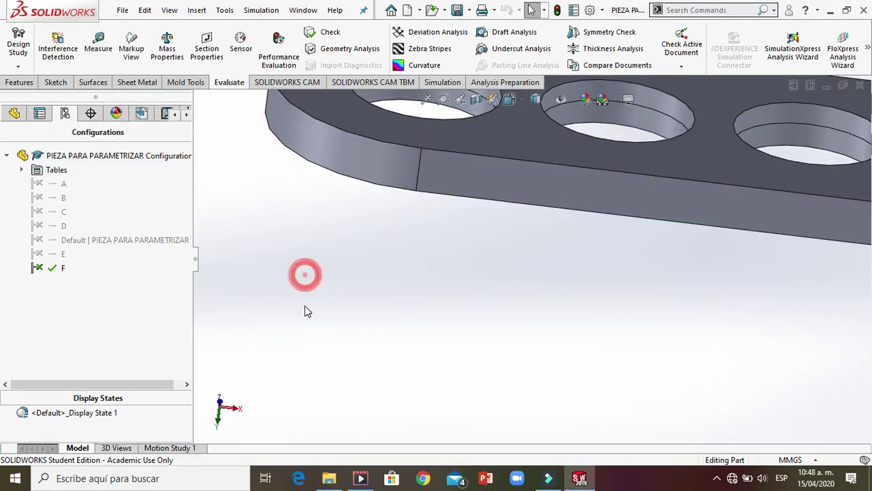
pyautogui.click(98, 42)
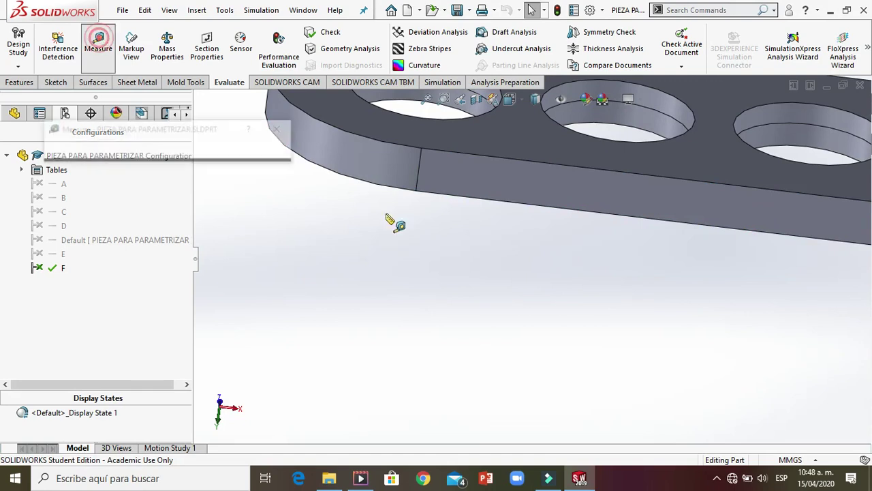
pyautogui.click(419, 179)
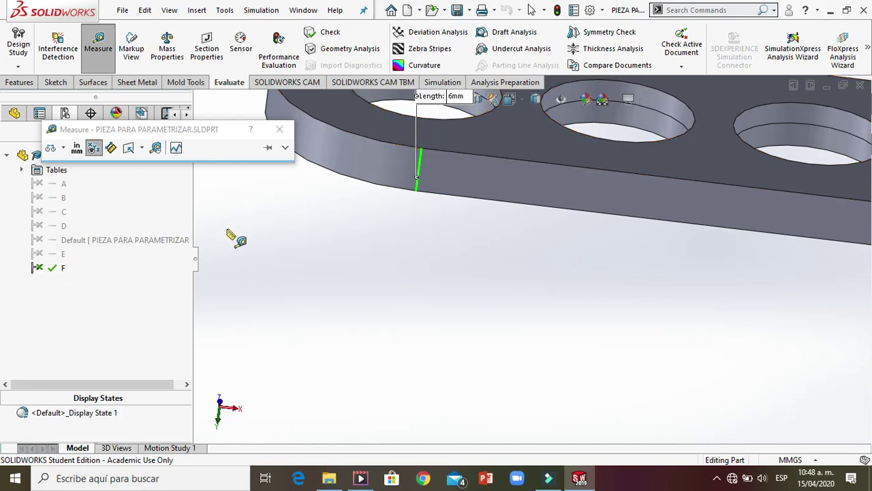
pyautogui.click(284, 131)
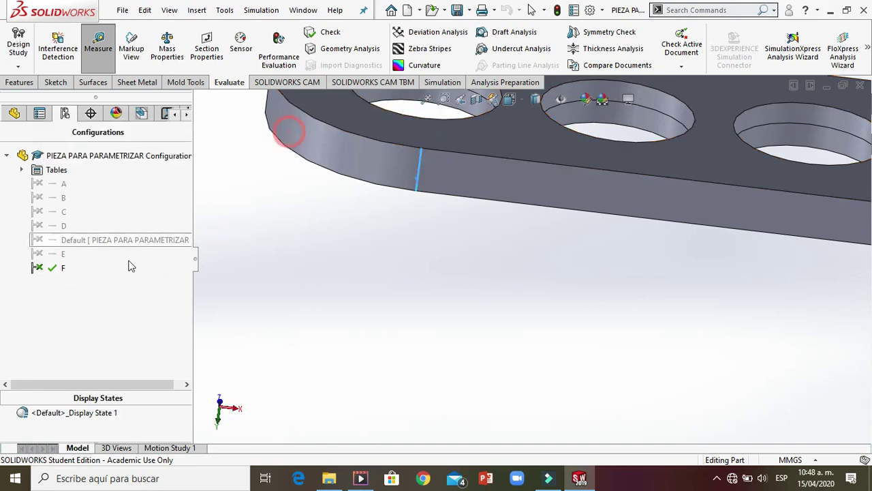
# Activate configuration D and measure the short edge across the strap's thickness near its rounded end
pyautogui.click(60, 225)
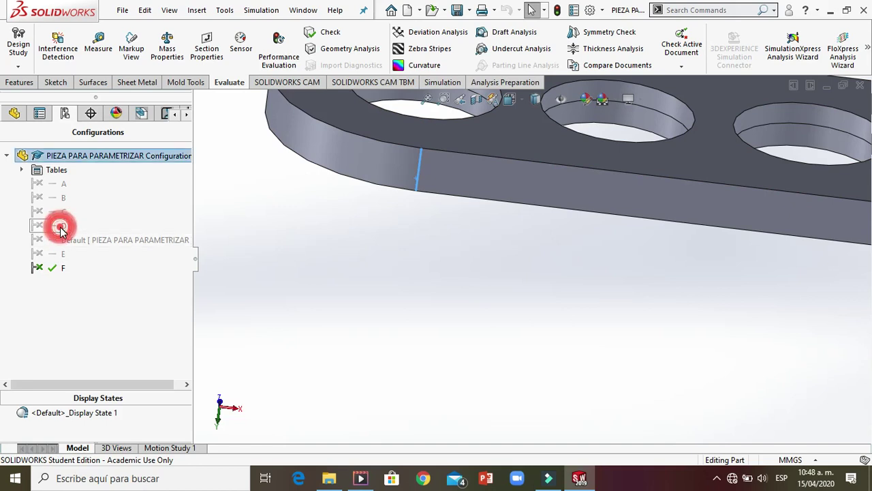
pyautogui.click(41, 224)
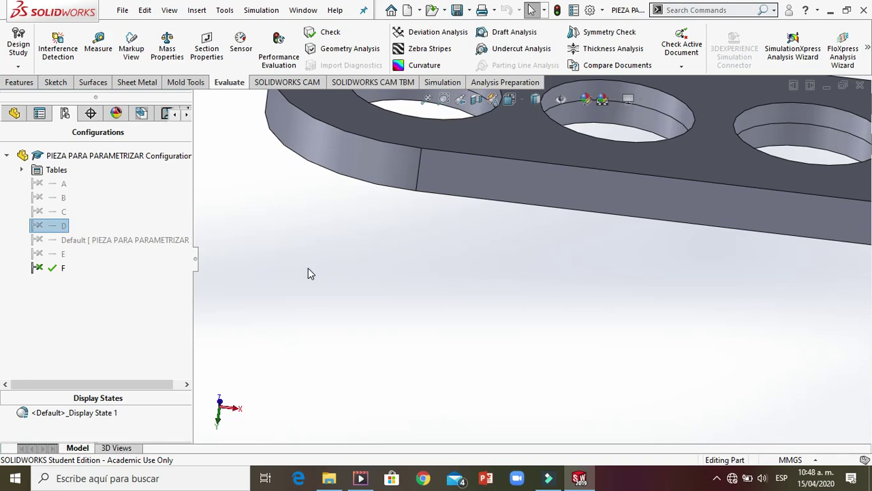
pyautogui.scroll(8, 368, 297)
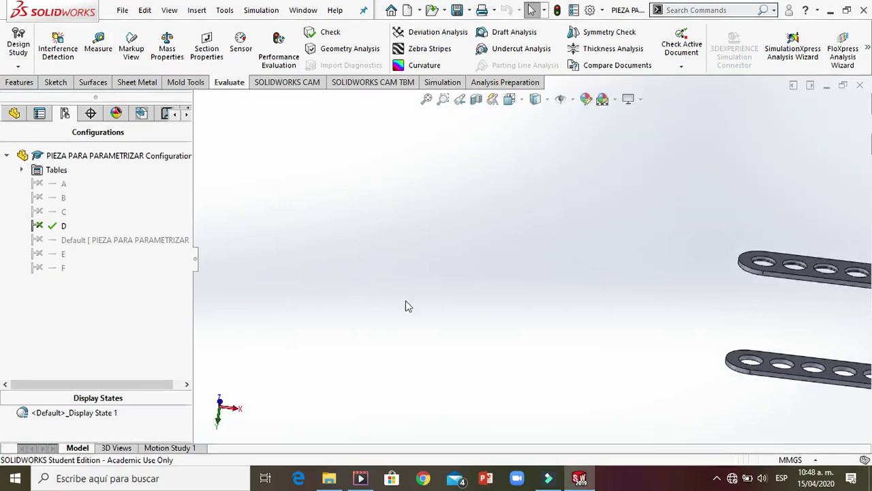
pyautogui.scroll(-1, 638, 310)
pyautogui.scroll(-10, 576, 256)
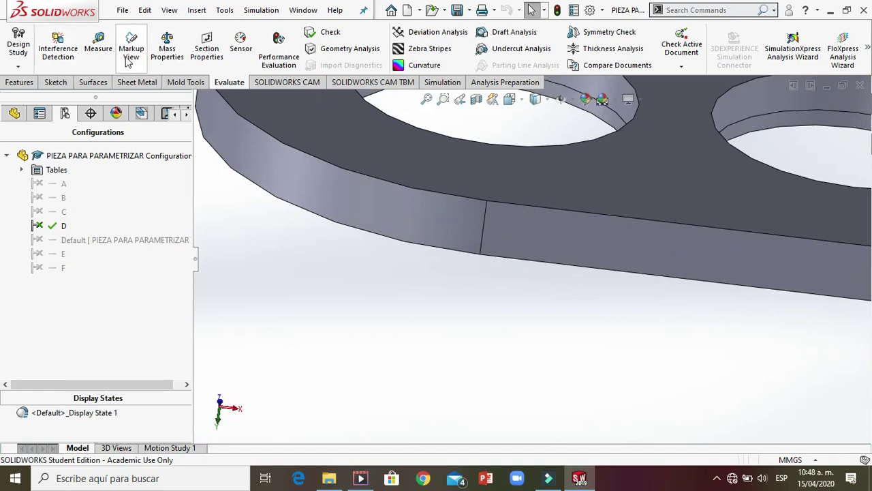
pyautogui.click(98, 45)
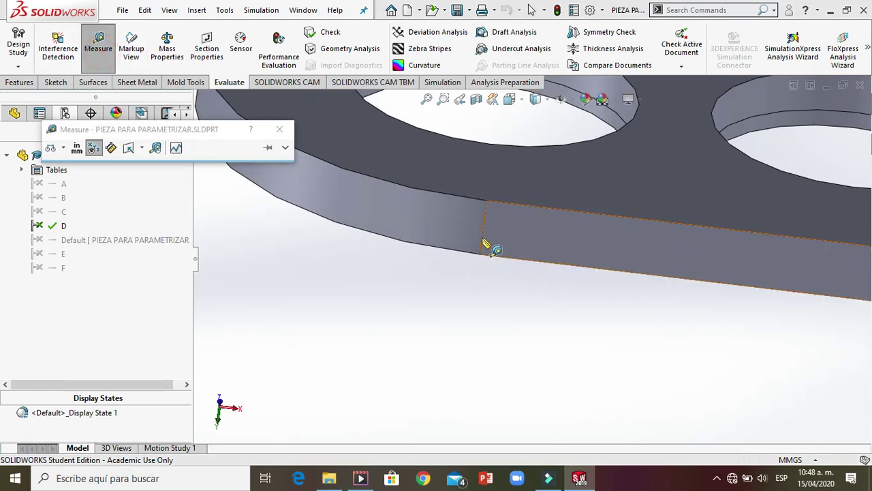
pyautogui.click(483, 235)
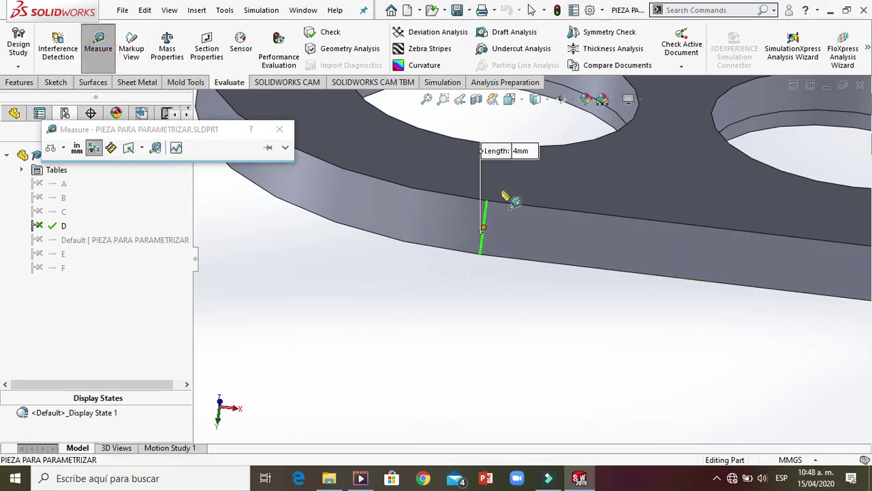
pyautogui.click(280, 129)
# Inspect the strap's arms and curved bend in configuration D
pyautogui.scroll(6, 343, 294)
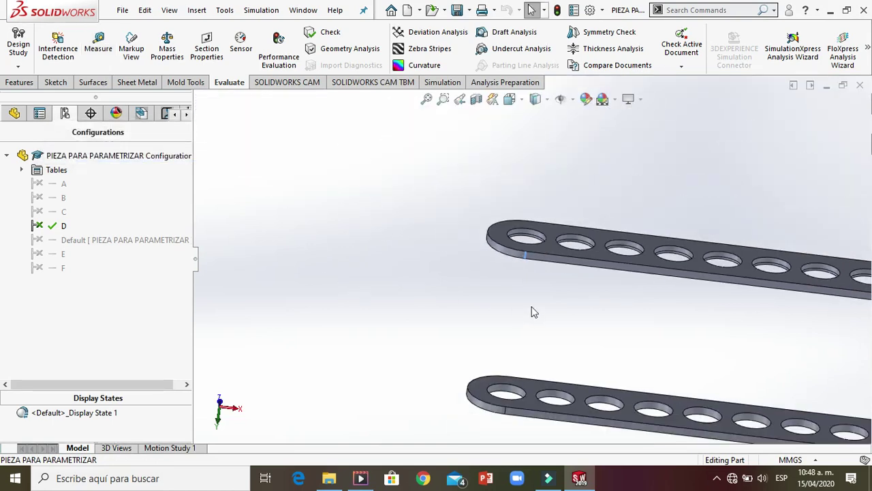
pyautogui.scroll(2, 534, 312)
pyautogui.click(686, 278)
pyautogui.scroll(4, 637, 296)
pyautogui.scroll(2, 636, 271)
pyautogui.scroll(-5, 494, 246)
pyautogui.click(362, 142)
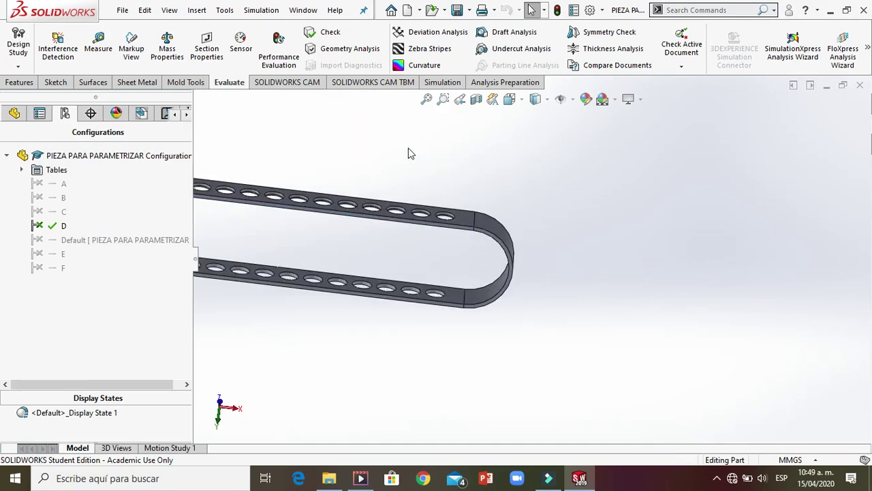
# Open the embedded design table for editing without adding configurations or parameters, and select configuration E's length cell
pyautogui.rightClick(34, 170)
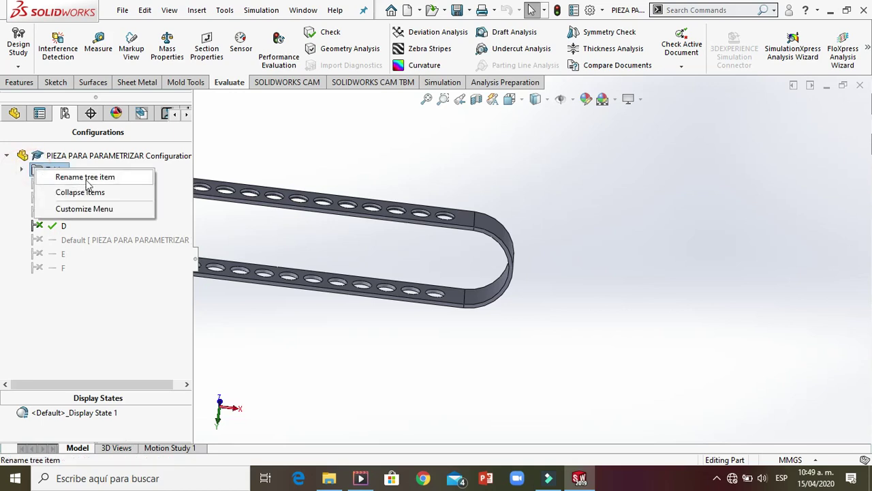
pyautogui.click(18, 193)
pyautogui.doubleClick(49, 172)
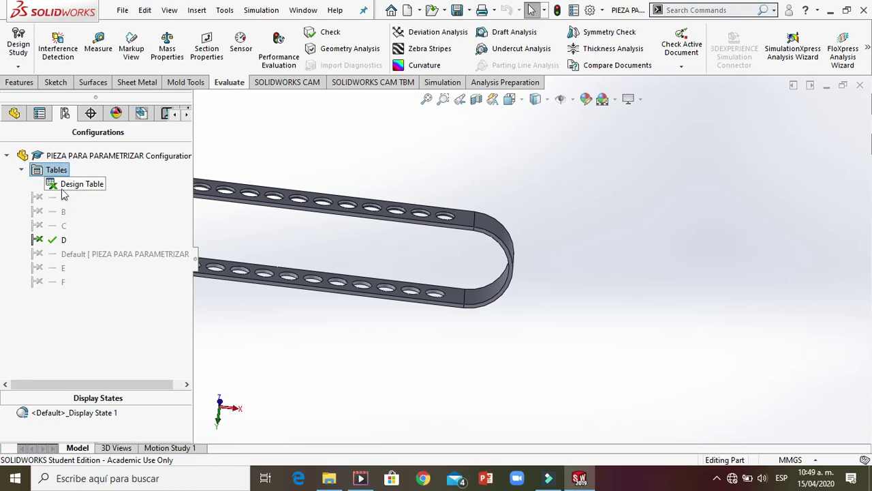
pyautogui.rightClick(70, 184)
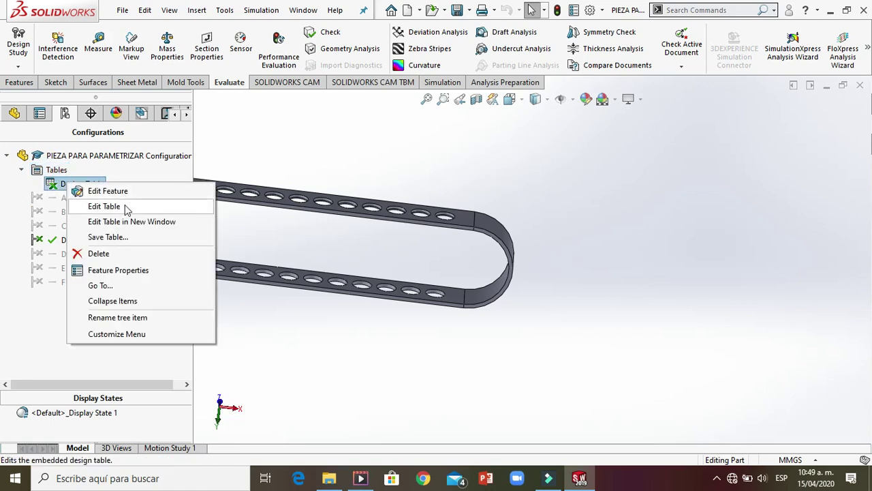
pyautogui.click(103, 206)
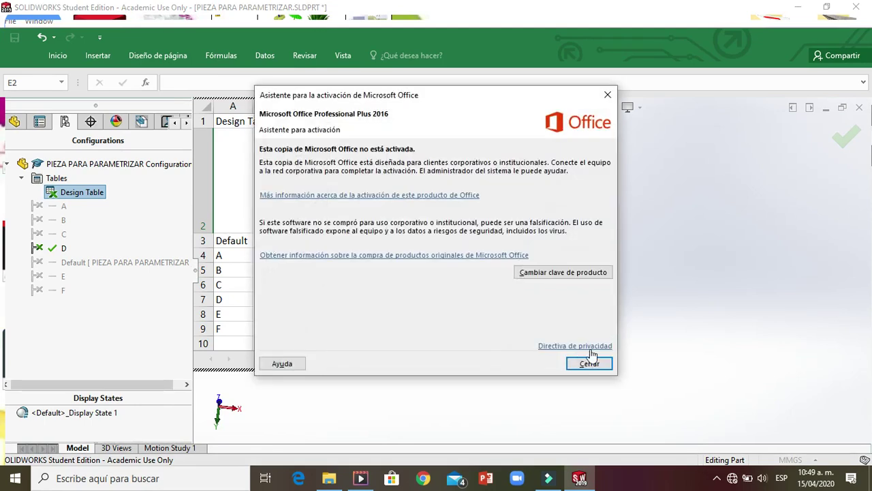
pyautogui.click(590, 363)
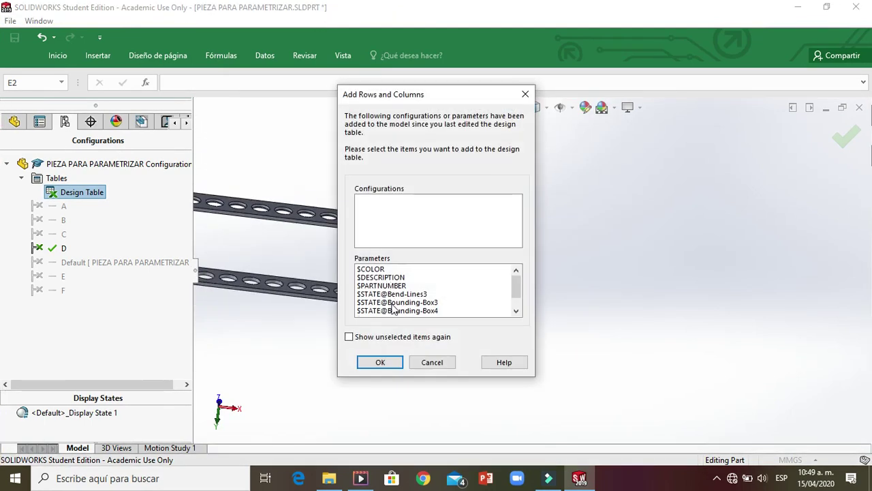
pyautogui.click(389, 363)
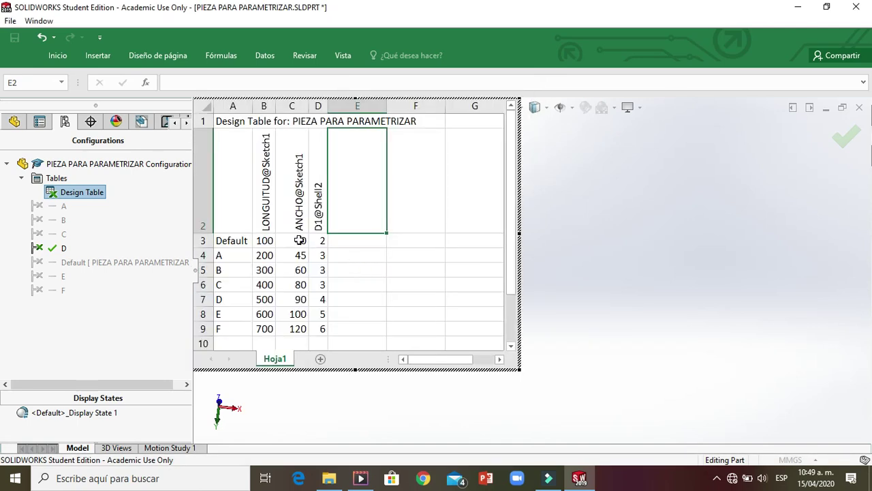
pyautogui.click(263, 261)
pyautogui.click(263, 314)
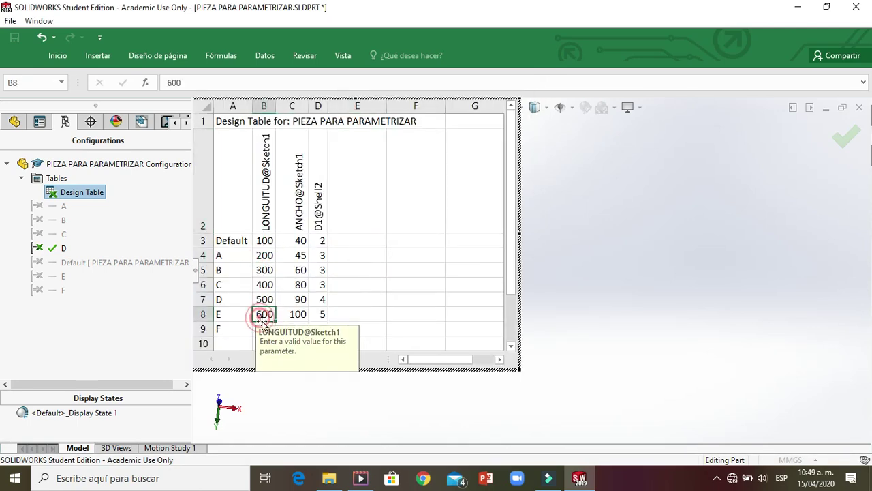
# Review the length cells of configurations C and B and the Default width cell, and close the design table without changes
pyautogui.click(265, 286)
pyautogui.click(264, 270)
pyautogui.click(303, 241)
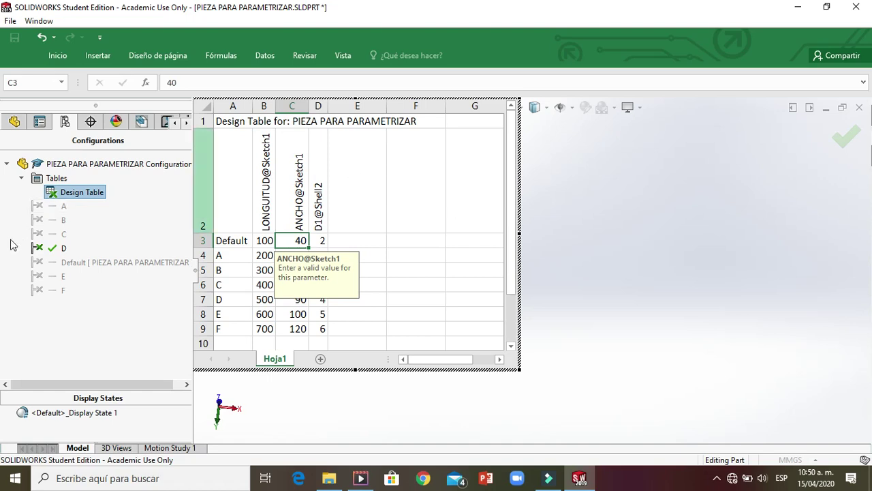
pyautogui.click(70, 192)
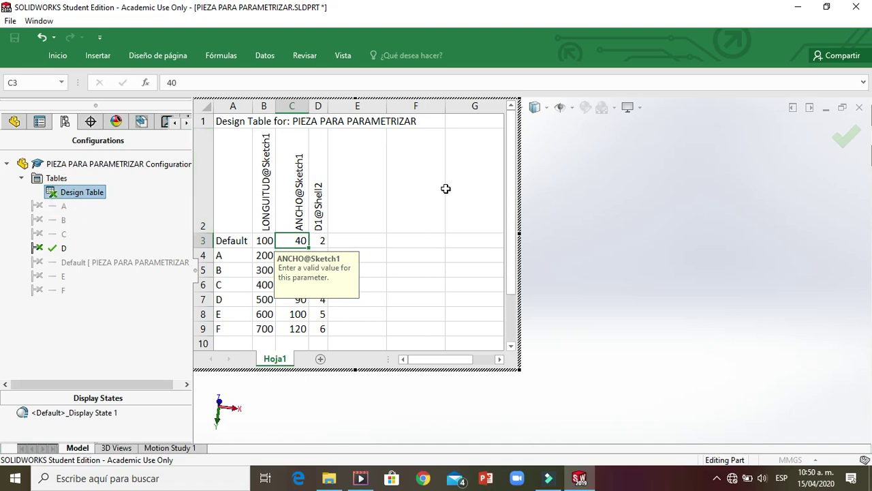
pyautogui.click(844, 136)
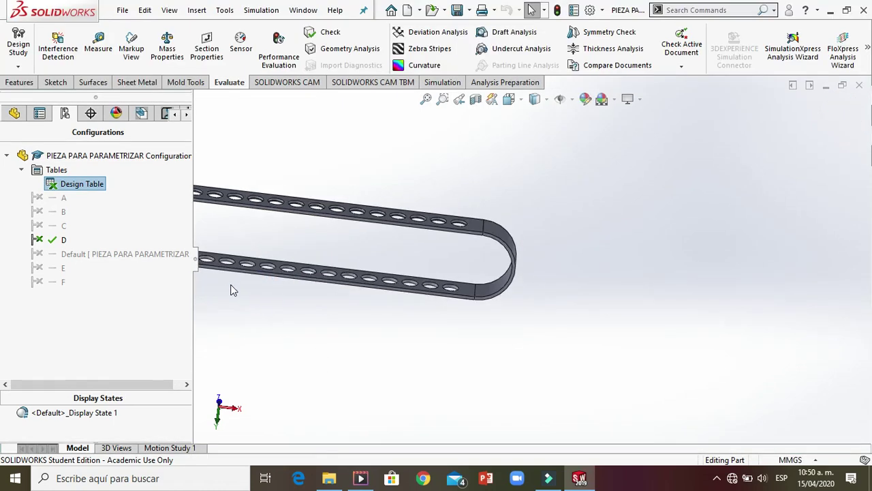
# Examine the whole folded strap of configuration D, including both perforated arms and the bend, from an angled view
pyautogui.scroll(-5, 334, 227)
pyautogui.moveTo(341, 240); pyautogui.dragTo(261, 232, button='middle')
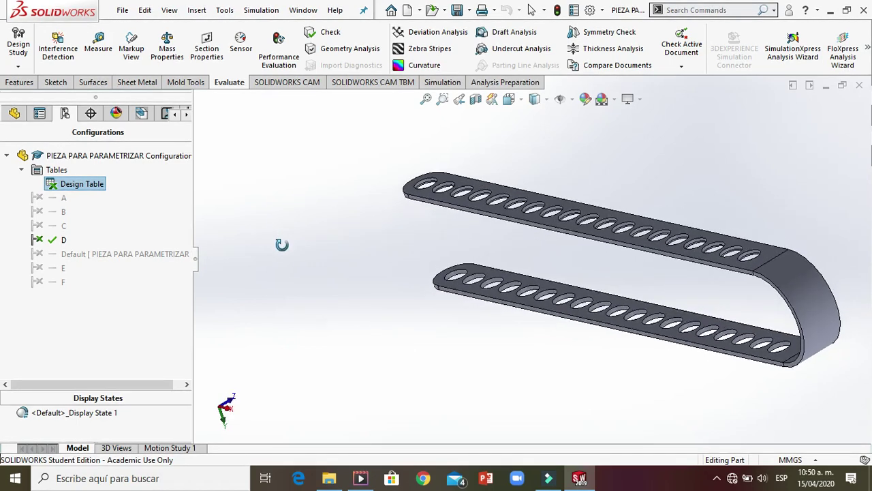
pyautogui.scroll(5, 409, 279)
pyautogui.scroll(-4, 599, 276)
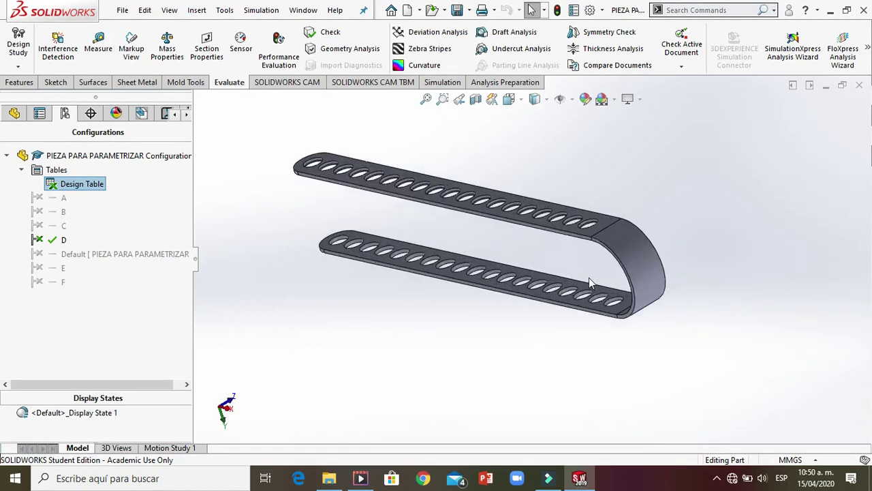
pyautogui.scroll(-2, 402, 236)
pyautogui.scroll(1, 393, 236)
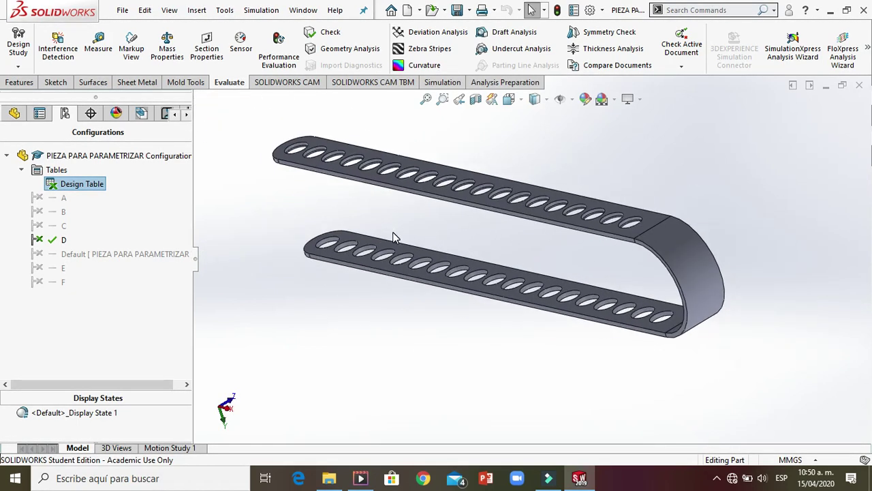
pyautogui.click(17, 82)
pyautogui.click(348, 243)
pyautogui.click(285, 308)
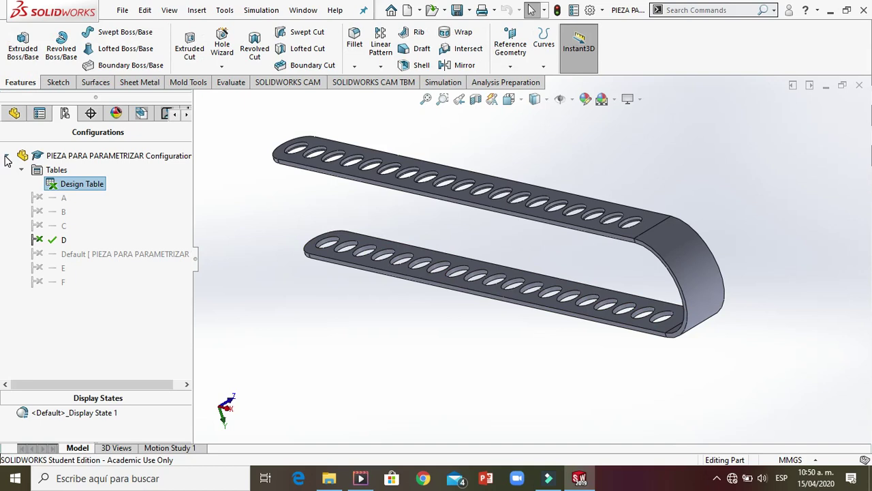
# Locate the suppressed Flat-Pattern feature in the part's feature tree and flatten the sheet metal strap in configuration D
pyautogui.click(14, 113)
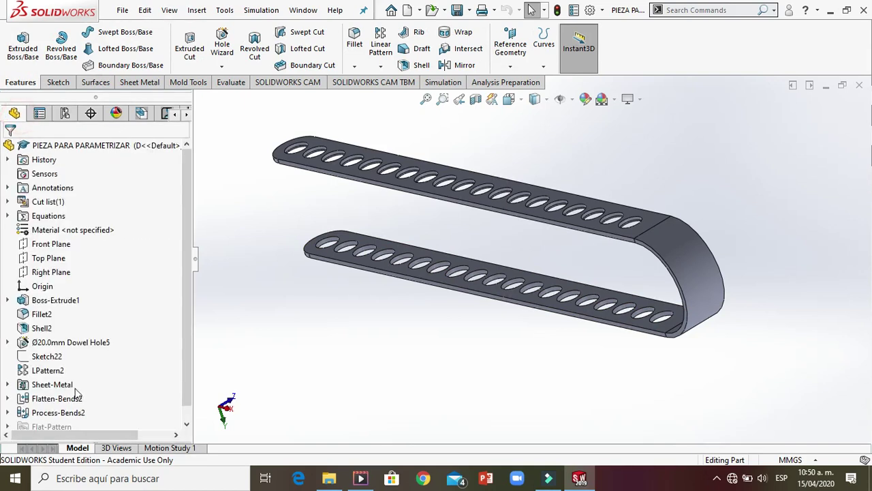
pyautogui.moveTo(185, 334); pyautogui.dragTo(181, 368)
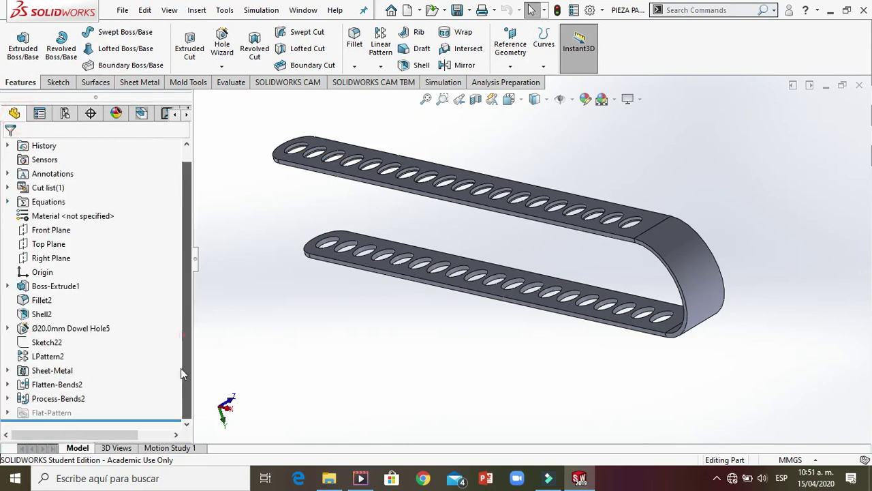
pyautogui.click(37, 413)
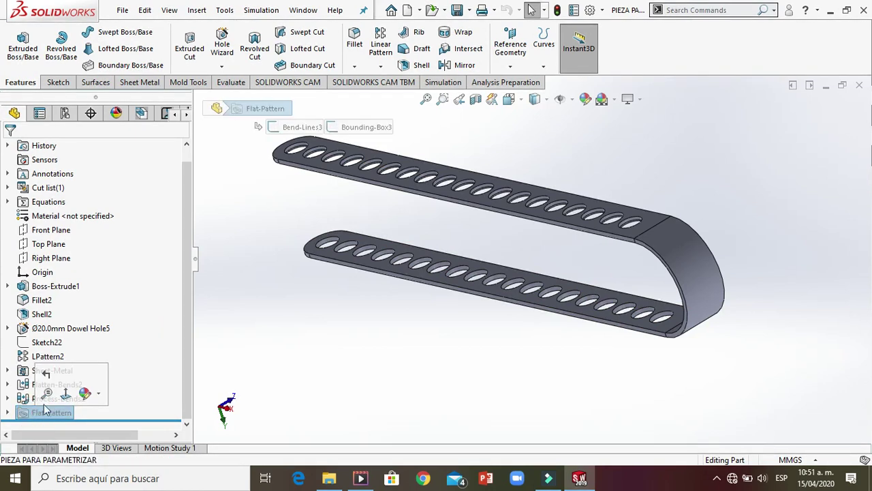
pyautogui.click(141, 82)
pyautogui.click(579, 65)
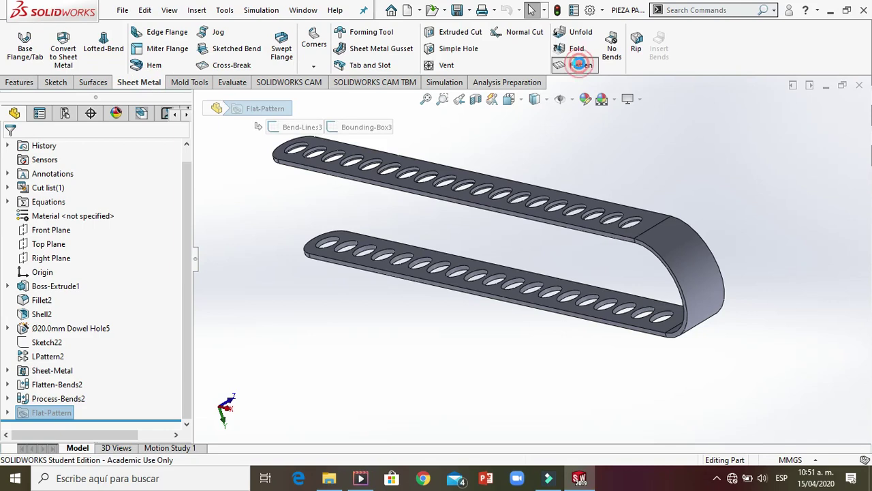
# Inspect the flattened strap of configuration D along its full length, including the hole rows, bend line and rounded ends
pyautogui.scroll(1, 513, 288)
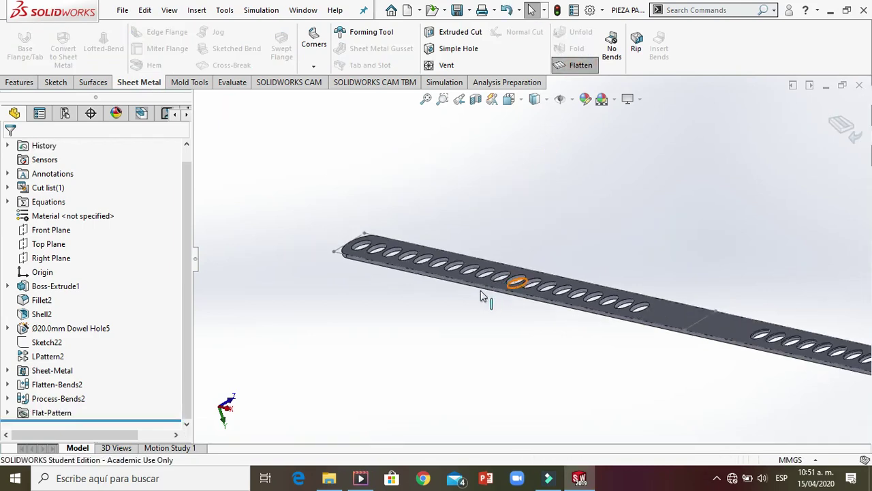
pyautogui.scroll(2, 488, 298)
pyautogui.scroll(-5, 656, 287)
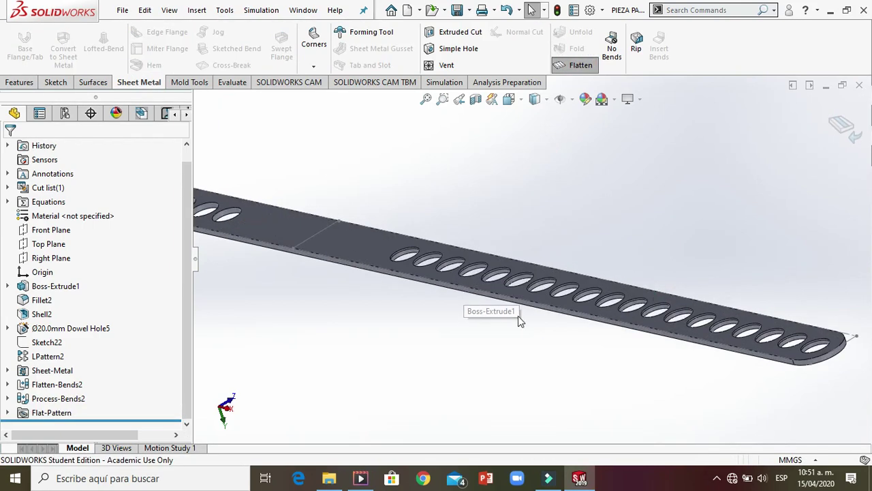
pyautogui.scroll(1, 486, 315)
pyautogui.scroll(1, 382, 266)
pyautogui.scroll(1, 368, 251)
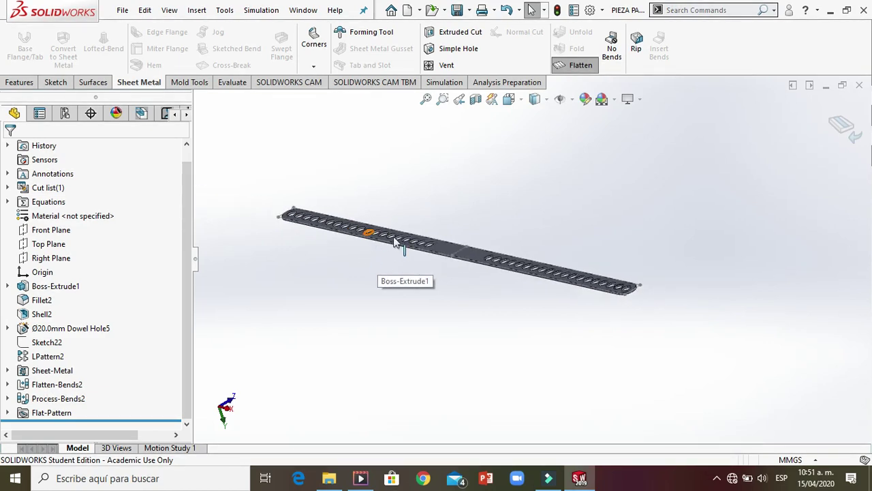
pyautogui.scroll(-3, 399, 246)
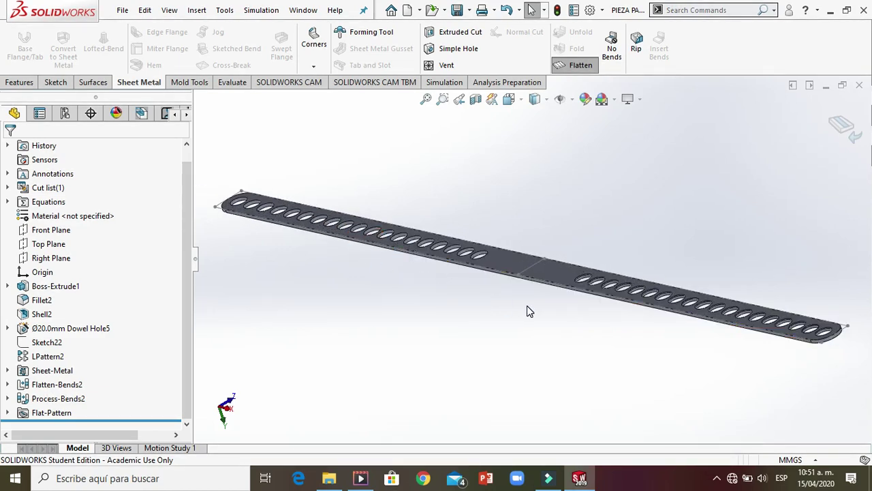